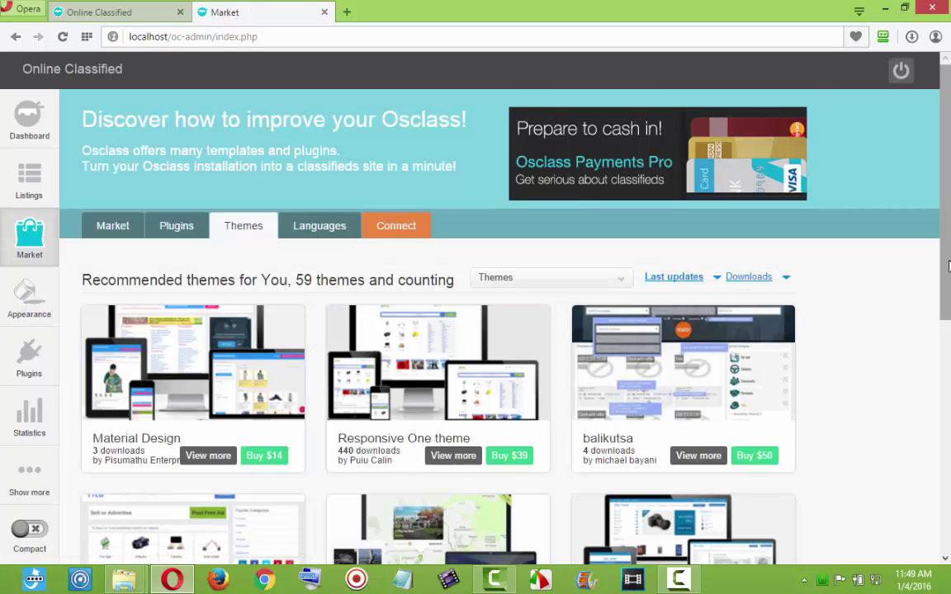
Load page 2 of the 59 recommended themes in the admin Market.
{"action": "left_click_drag", "start_coordinate": [949, 266], "coordinate": [949, 532]}
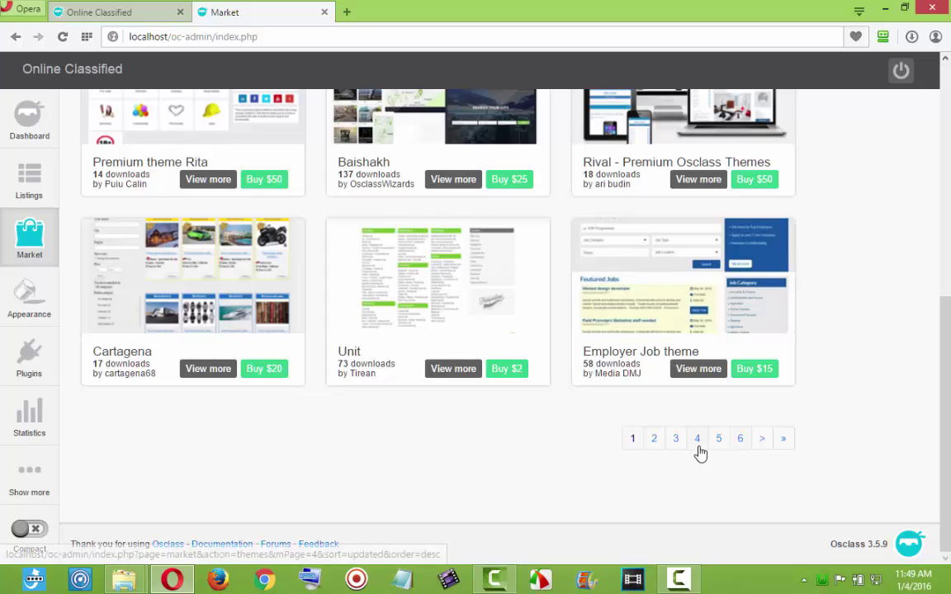
{"action": "left_click", "coordinate": [654, 438]}
{"action": "scroll", "coordinate": [496, 289], "scroll_direction": "up", "scroll_amount": 5}
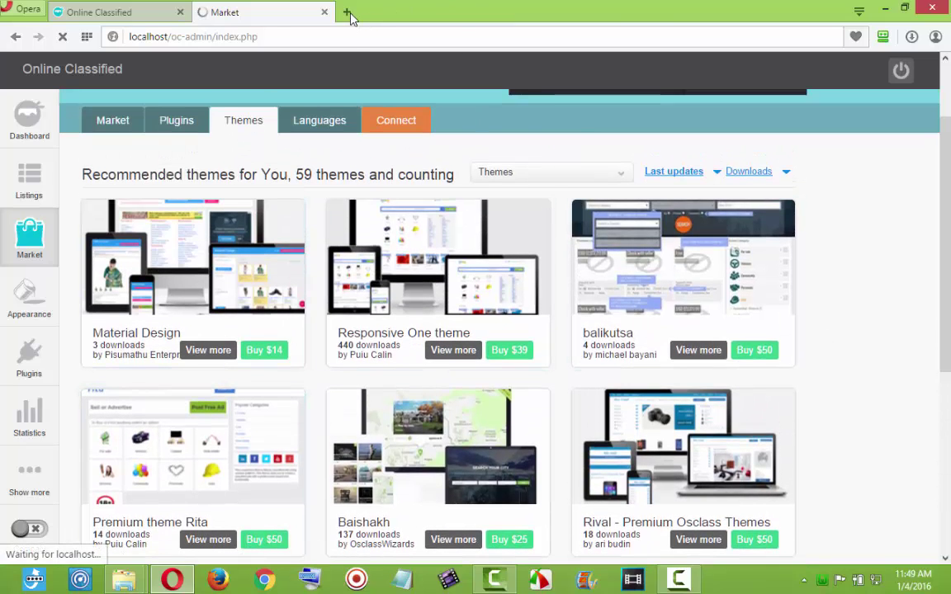
In a new tab, start a Google search for 'download osclass free themes'.
{"action": "left_click", "coordinate": [348, 12]}
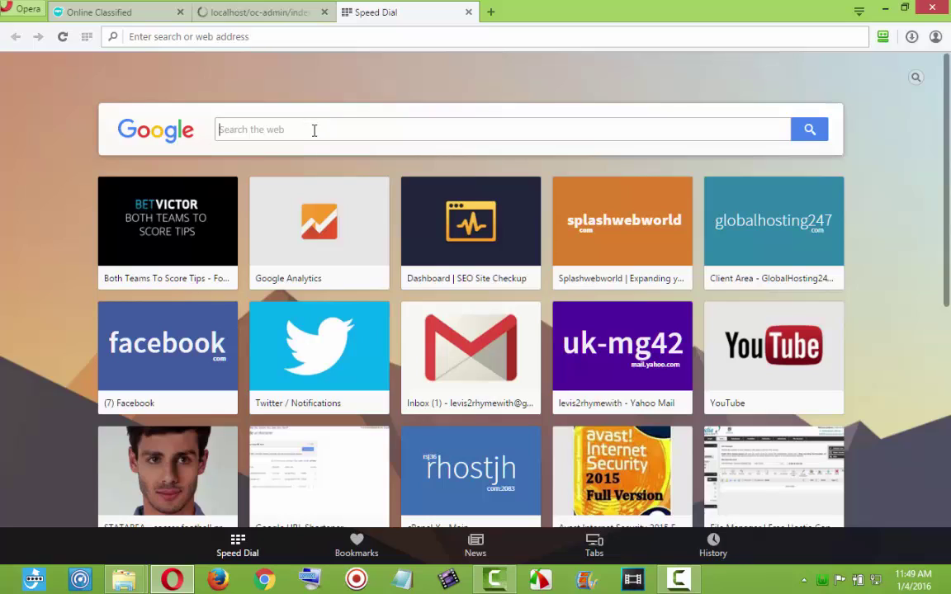
{"action": "type", "text": "dpow"}
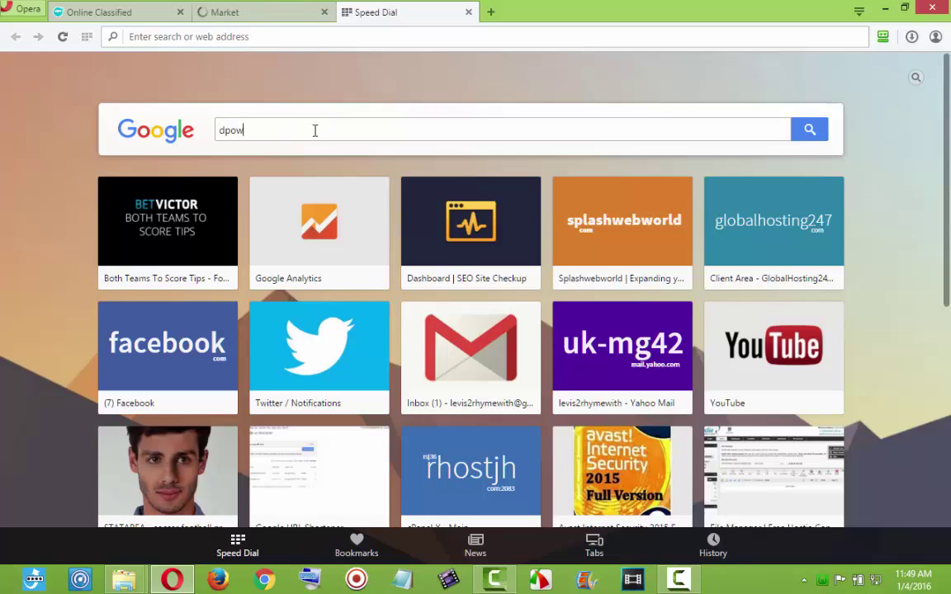
{"action": "key", "text": "BackSpace"}
{"action": "key", "text": "BackSpace"}
{"action": "key", "text": "BackSpace"}
{"action": "type", "text": "d osclass free themes"}
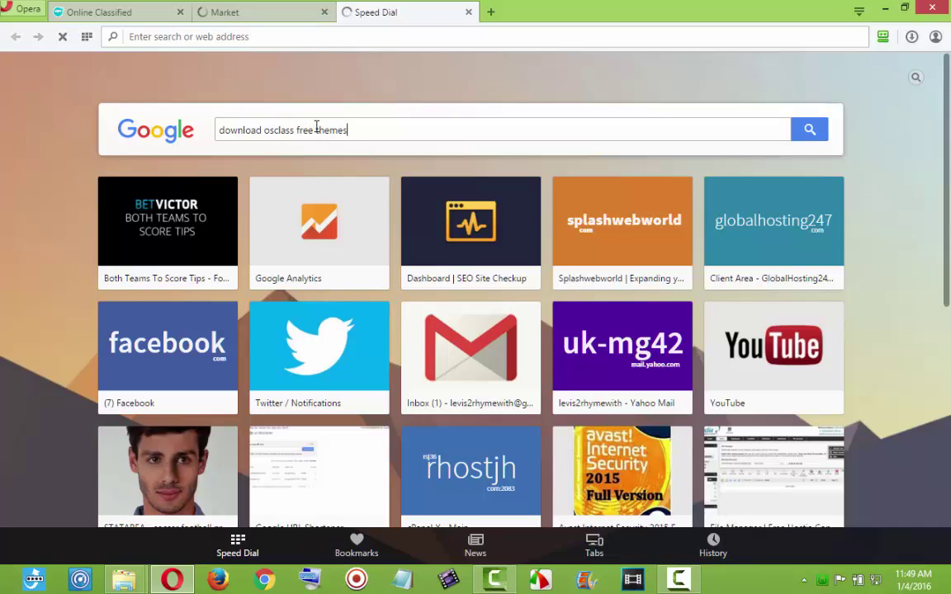
Return to the Market tab and scroll through page 2 of recommended themes.
{"action": "left_click", "coordinate": [242, 14]}
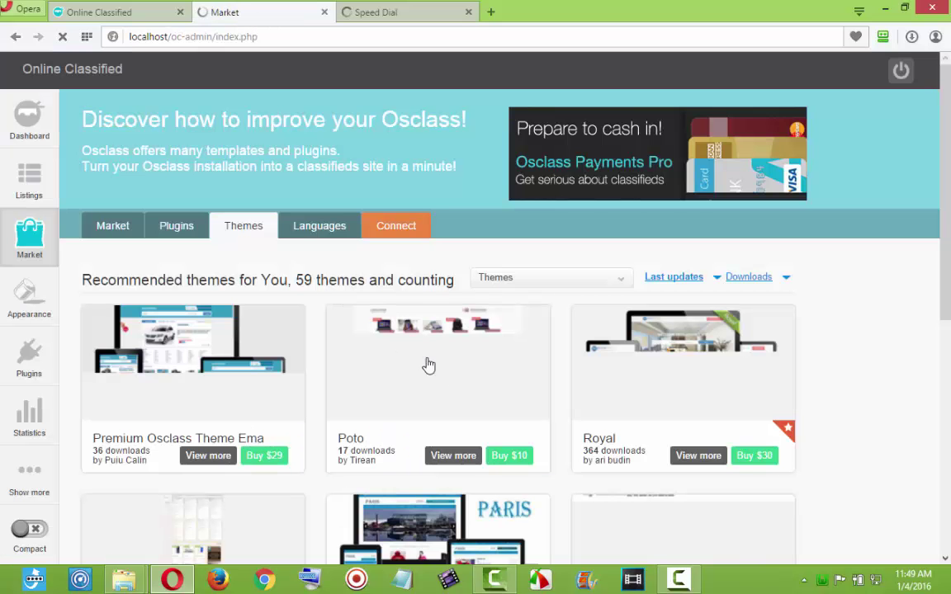
{"action": "left_click_drag", "start_coordinate": [946, 256], "coordinate": [949, 461]}
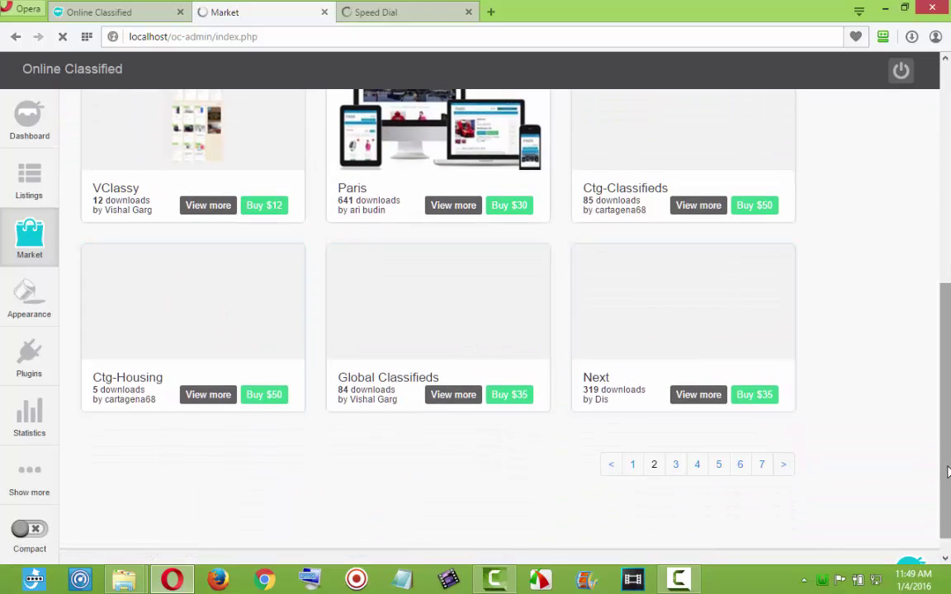
{"action": "left_click_drag", "start_coordinate": [949, 471], "coordinate": [949, 370]}
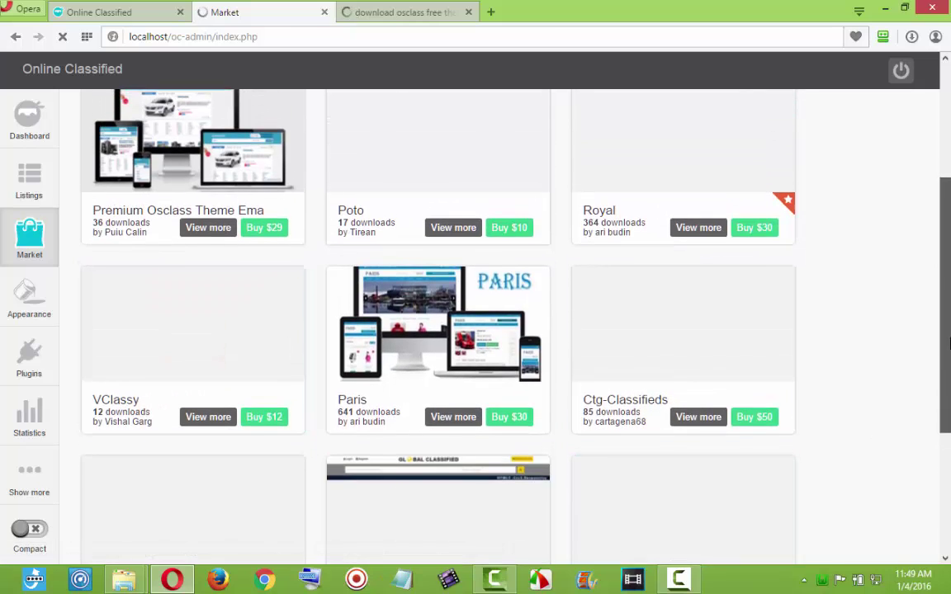
{"action": "left_click_drag", "start_coordinate": [944, 404], "coordinate": [948, 260]}
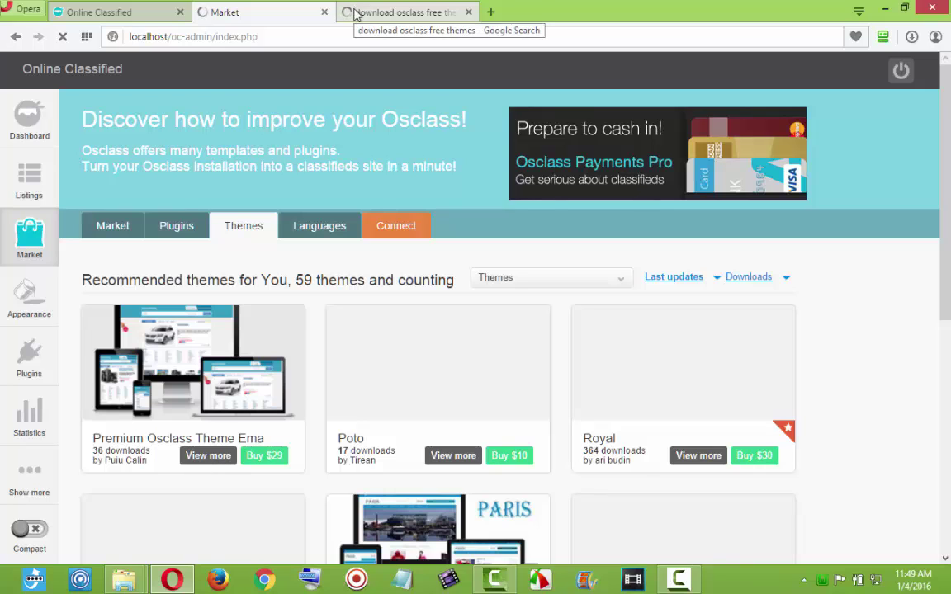
Check the Google results, then open the OsclassWizards free theme page in a third tab.
{"action": "left_click", "coordinate": [355, 15]}
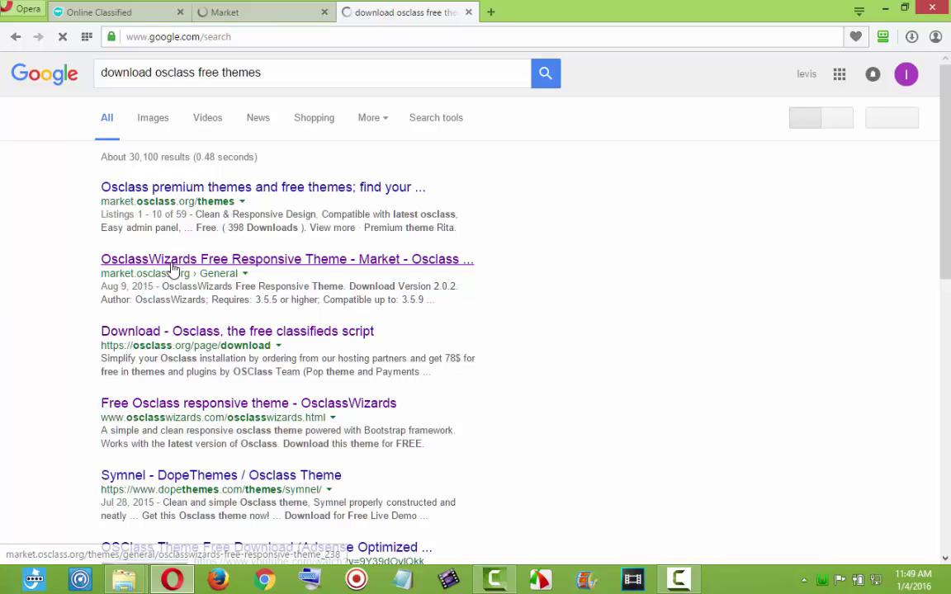
{"action": "left_click", "coordinate": [273, 18]}
{"action": "scroll", "coordinate": [925, 344], "scroll_direction": "down", "scroll_amount": 2}
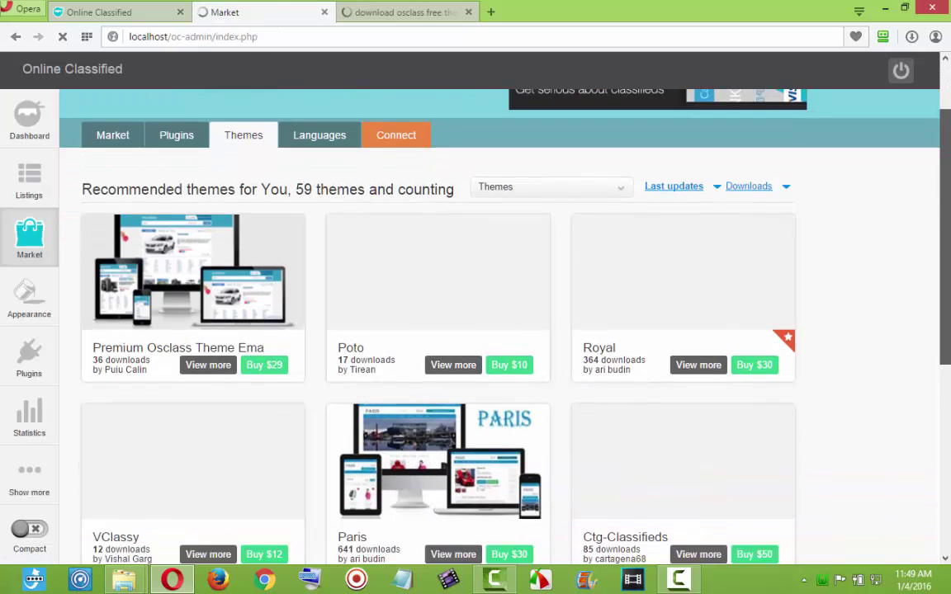
{"action": "scroll", "coordinate": [647, 393], "scroll_direction": "down", "scroll_amount": 2}
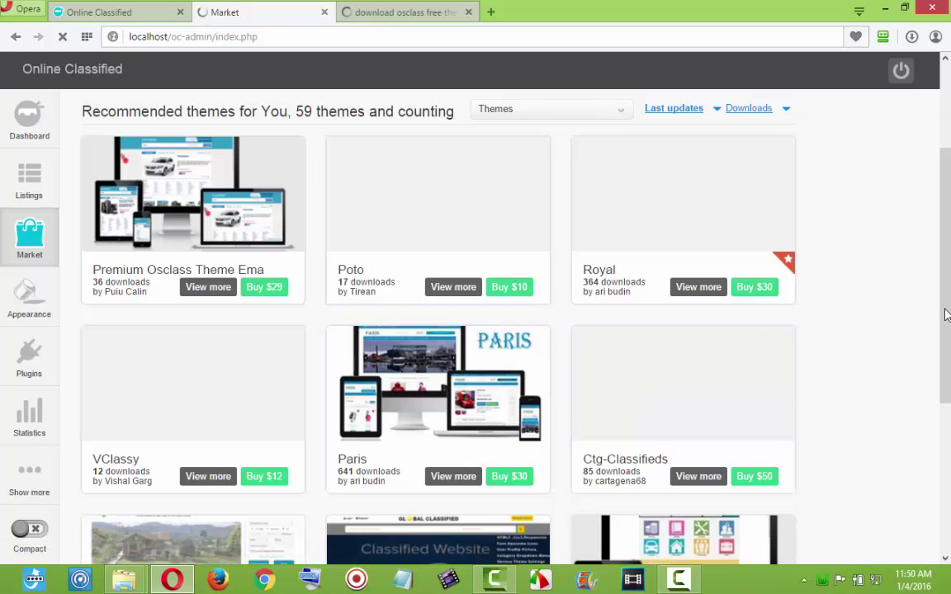
{"action": "scroll", "coordinate": [947, 314], "scroll_direction": "down", "scroll_amount": 3}
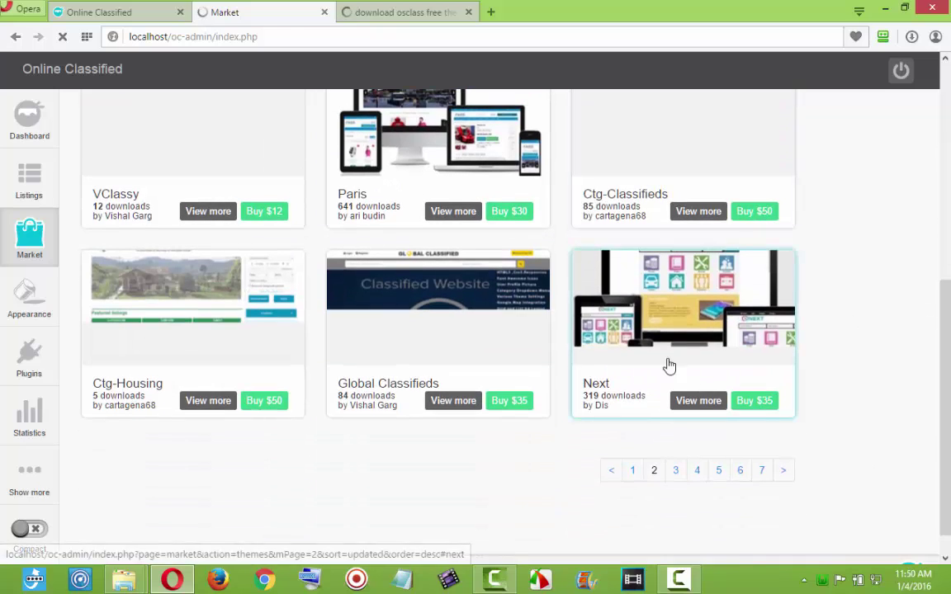
{"action": "left_click_drag", "start_coordinate": [947, 393], "coordinate": [948, 256]}
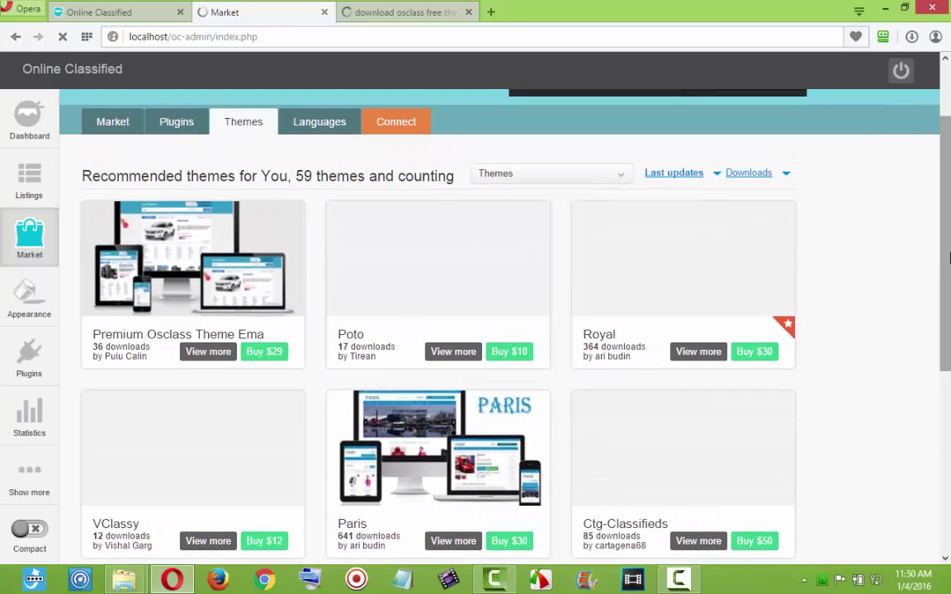
{"action": "left_click", "coordinate": [170, 123]}
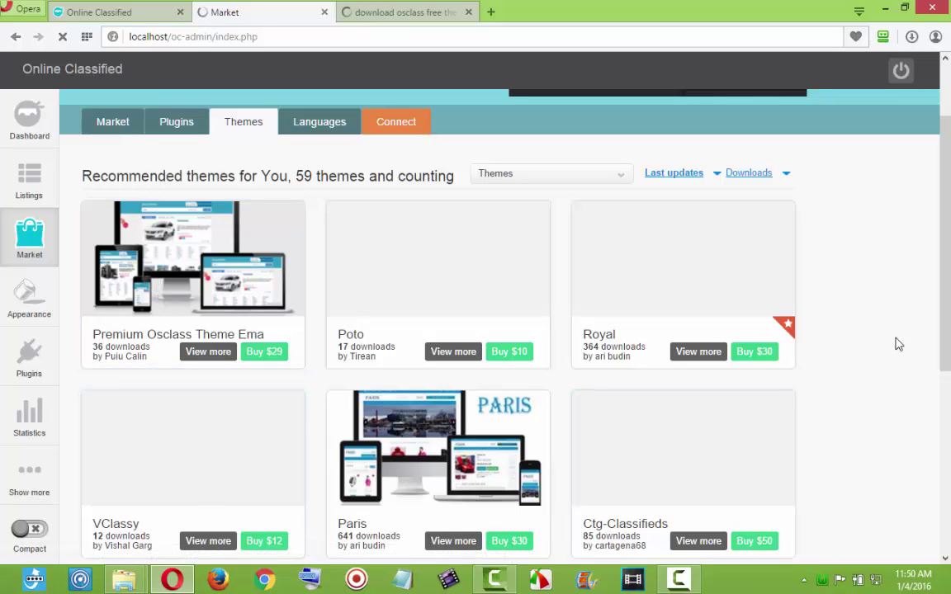
{"action": "left_click_drag", "start_coordinate": [944, 333], "coordinate": [949, 382]}
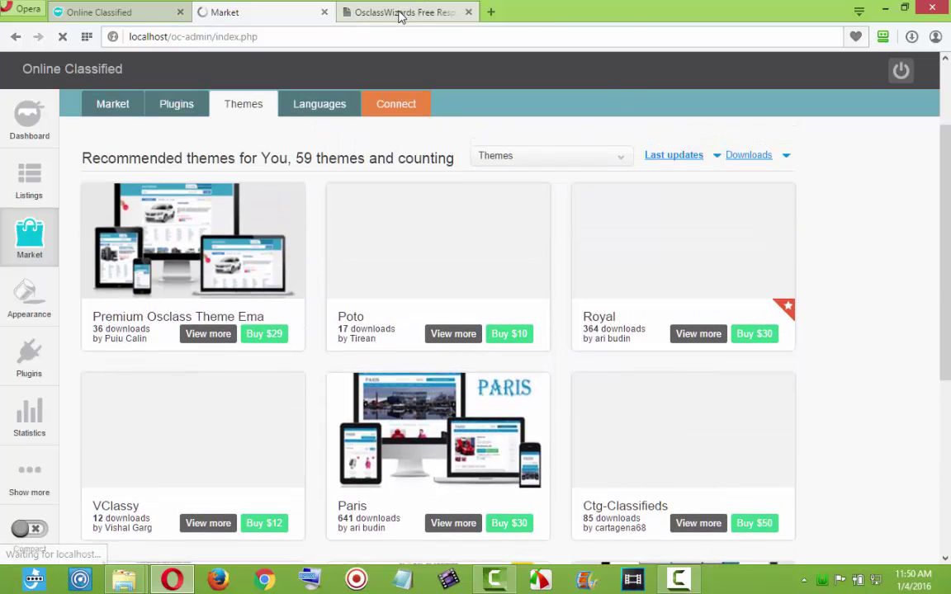
Review the OsclassWizards Free Responsive Theme 2.0.2 page (rated 4.9, 26294 downloads).
{"action": "left_click", "coordinate": [404, 11]}
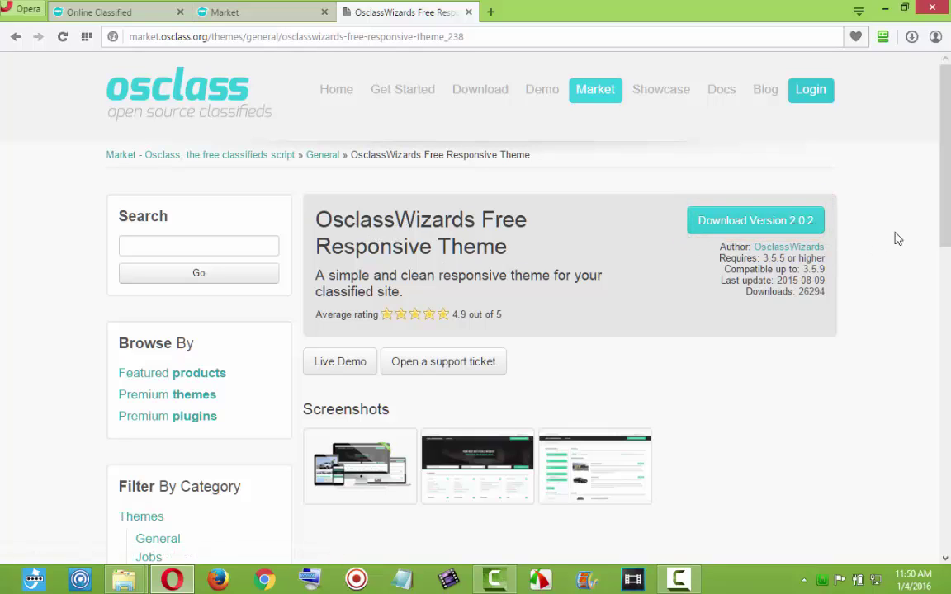
{"action": "scroll", "coordinate": [496, 330], "scroll_direction": "down", "scroll_amount": 2}
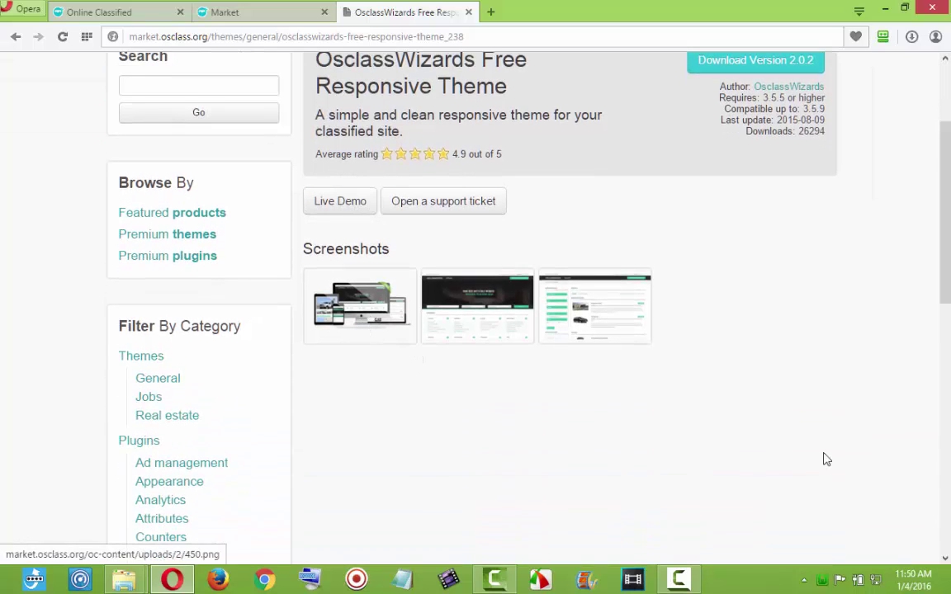
{"action": "scroll", "coordinate": [947, 273], "scroll_direction": "up", "scroll_amount": 2}
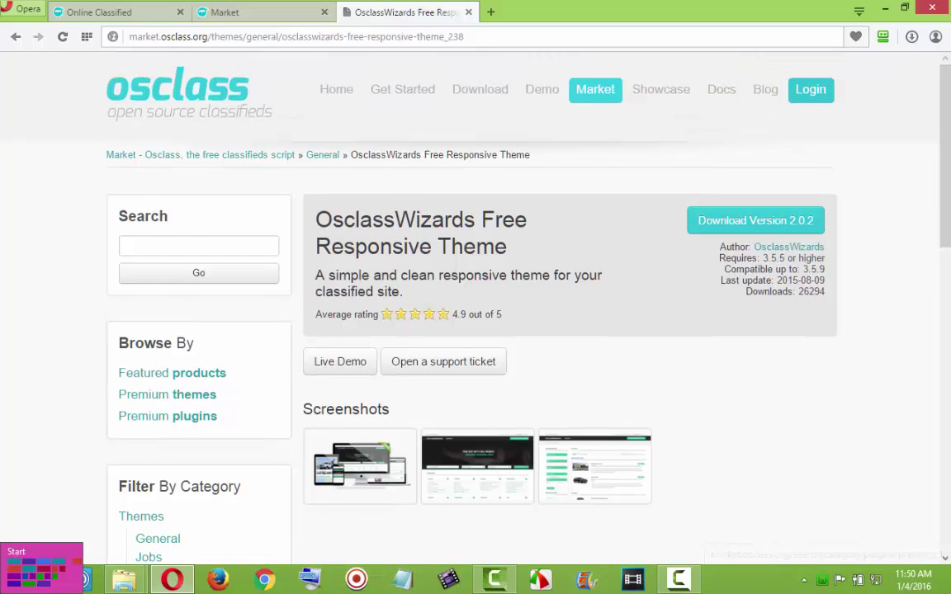
{"action": "mouse_move", "coordinate": [133, 581]}
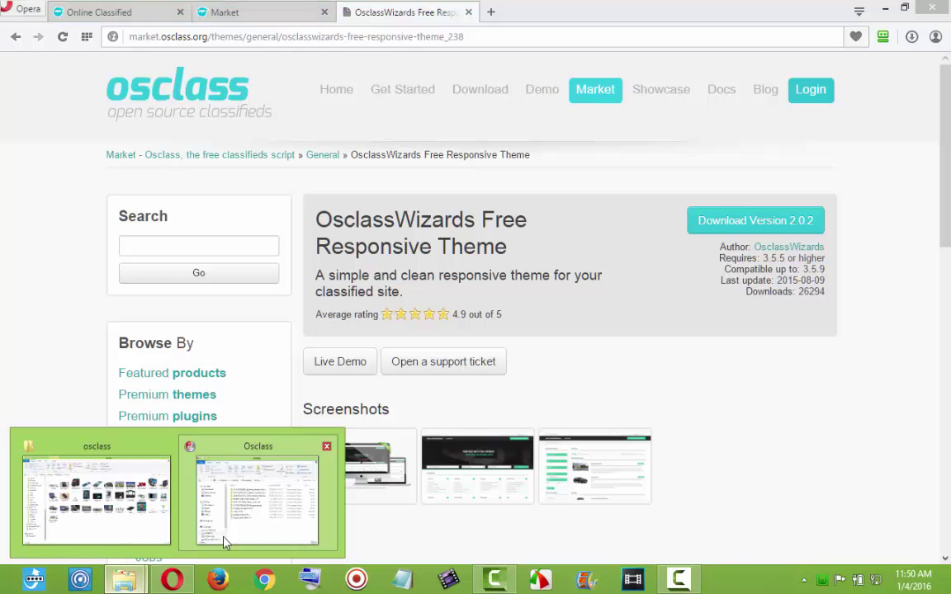
{"action": "left_click", "coordinate": [216, 483]}
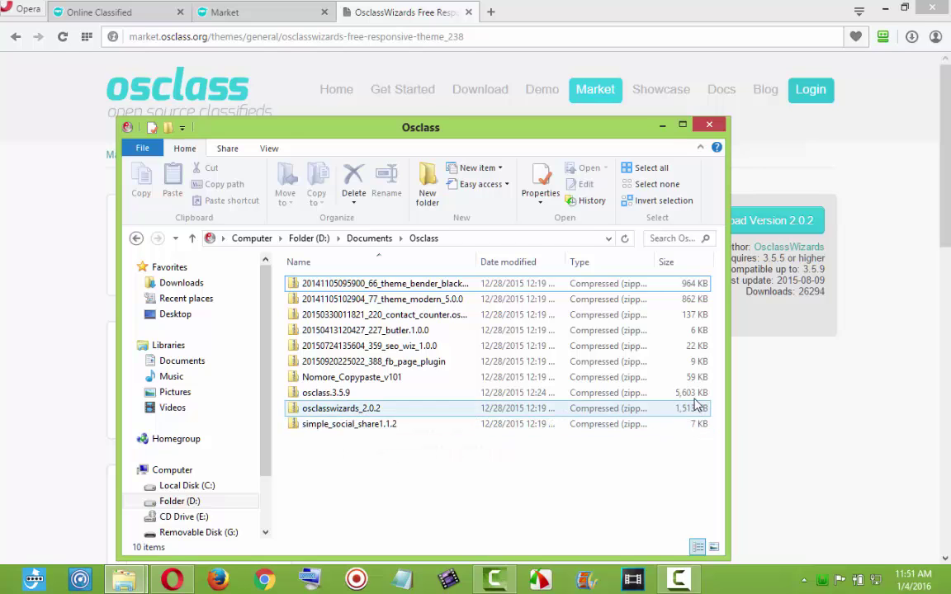
{"action": "left_click", "coordinate": [662, 126]}
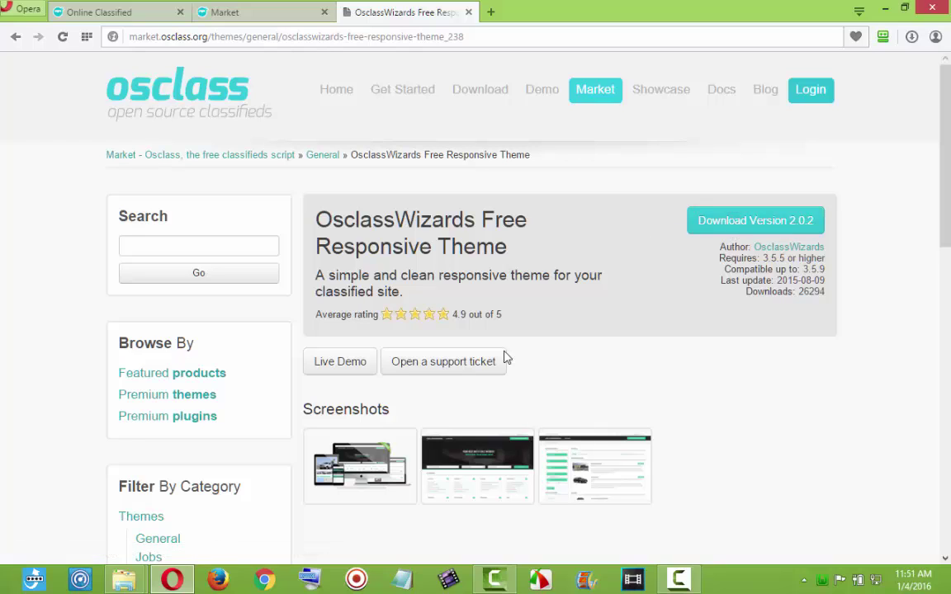
Compare the OsclassWizards theme page with the admin Market plugins page, ending in the admin.
{"action": "left_click", "coordinate": [223, 14]}
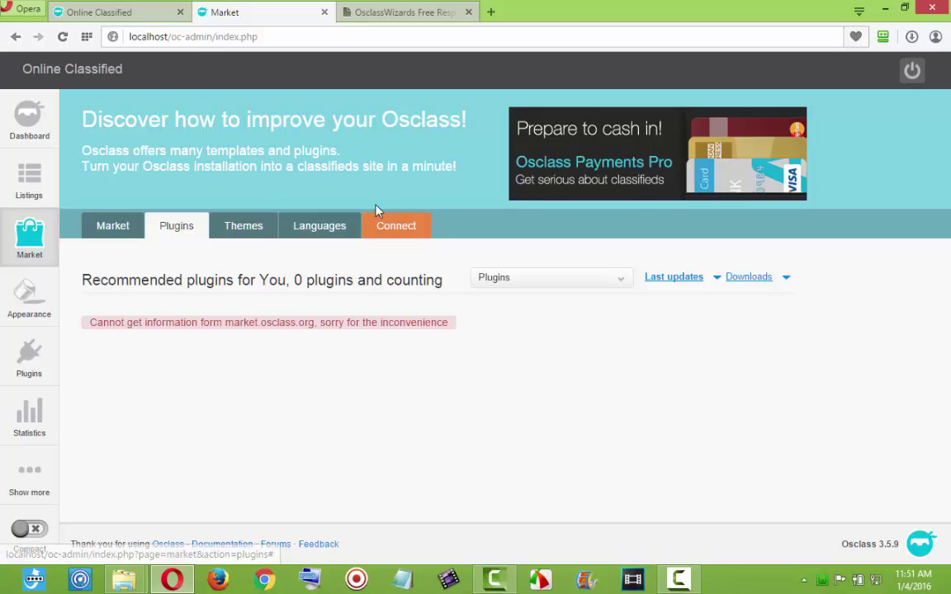
{"action": "left_click", "coordinate": [413, 12]}
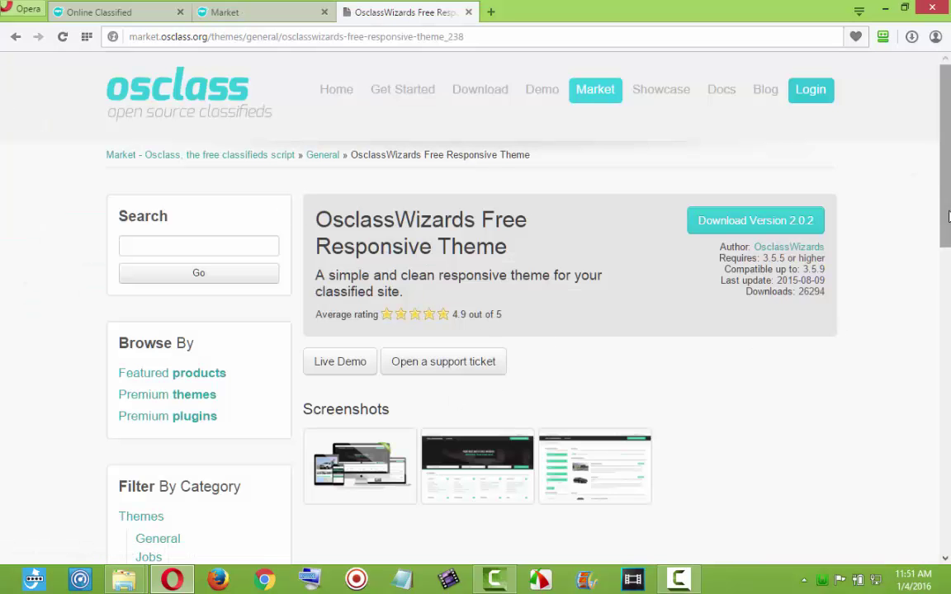
{"action": "scroll", "coordinate": [578, 247], "scroll_direction": "down", "scroll_amount": 1}
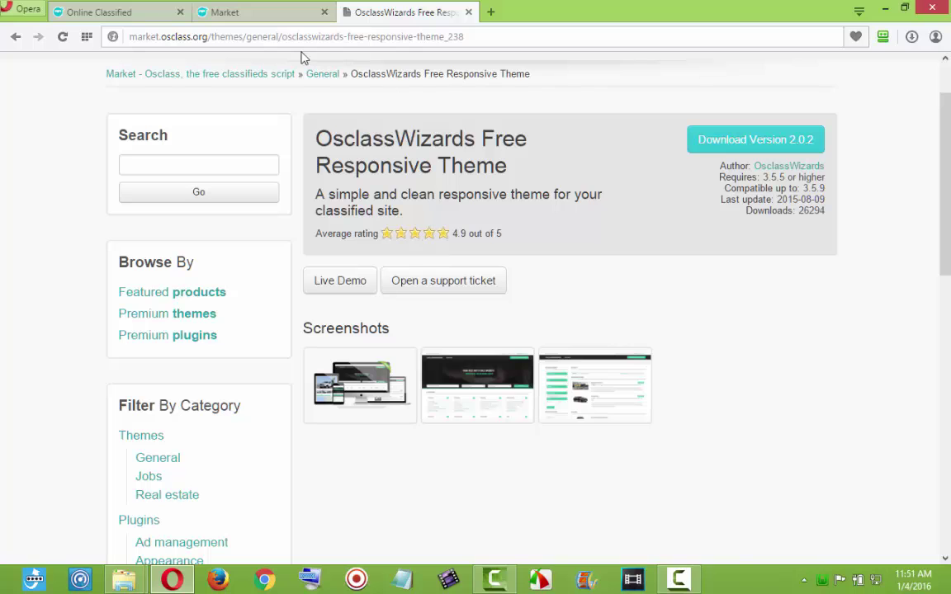
{"action": "left_click", "coordinate": [251, 16]}
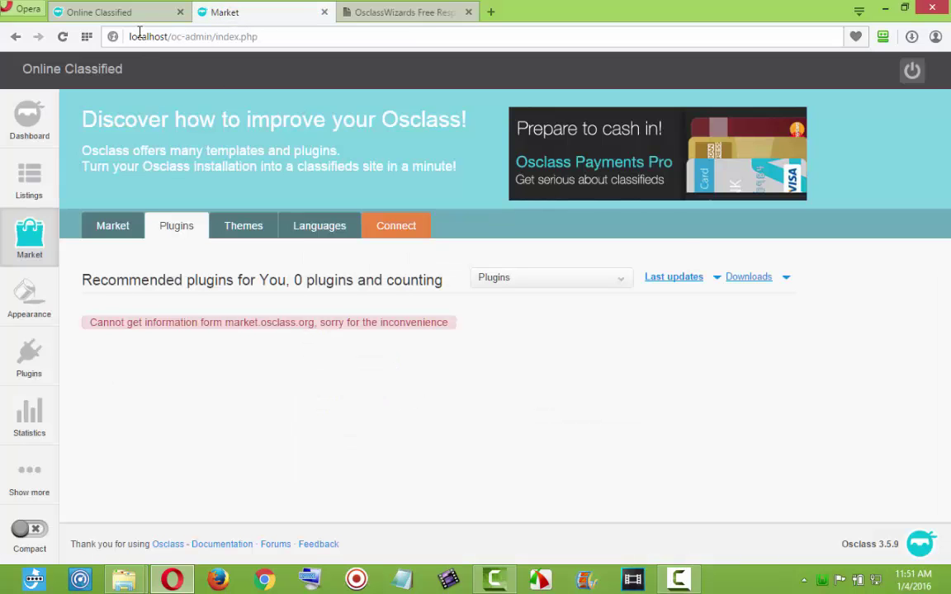
{"action": "left_click", "coordinate": [403, 13]}
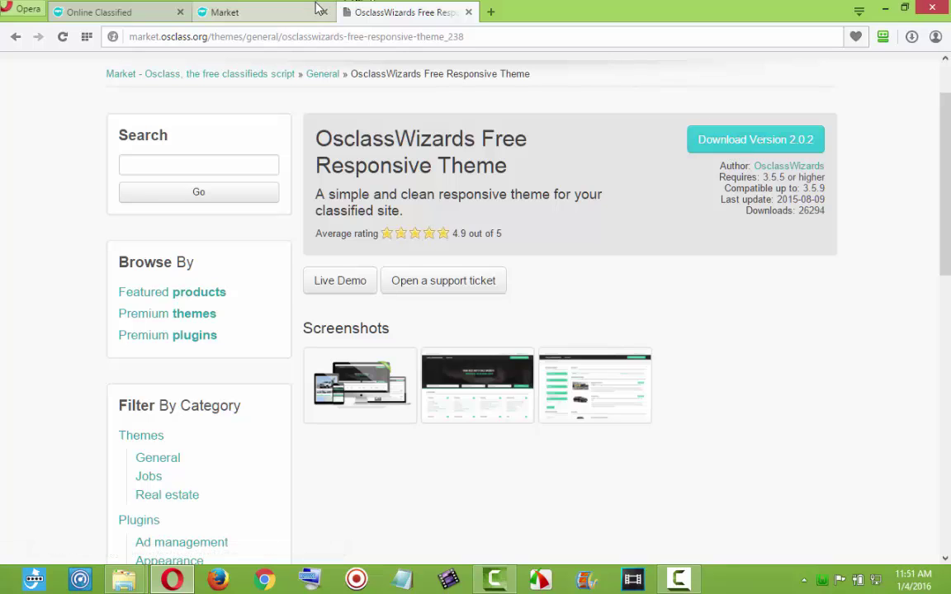
{"action": "left_click", "coordinate": [294, 18]}
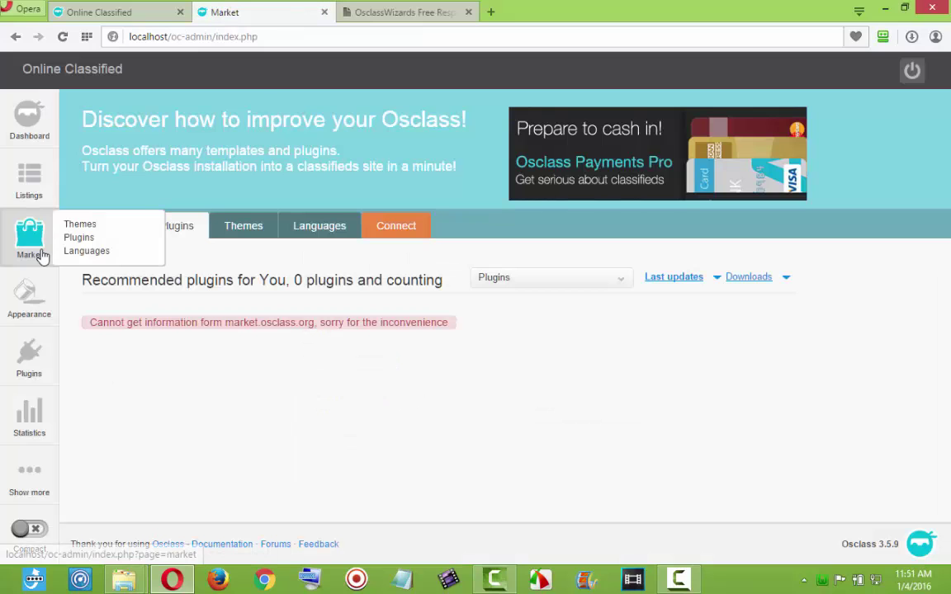
{"action": "mouse_move", "coordinate": [37, 307]}
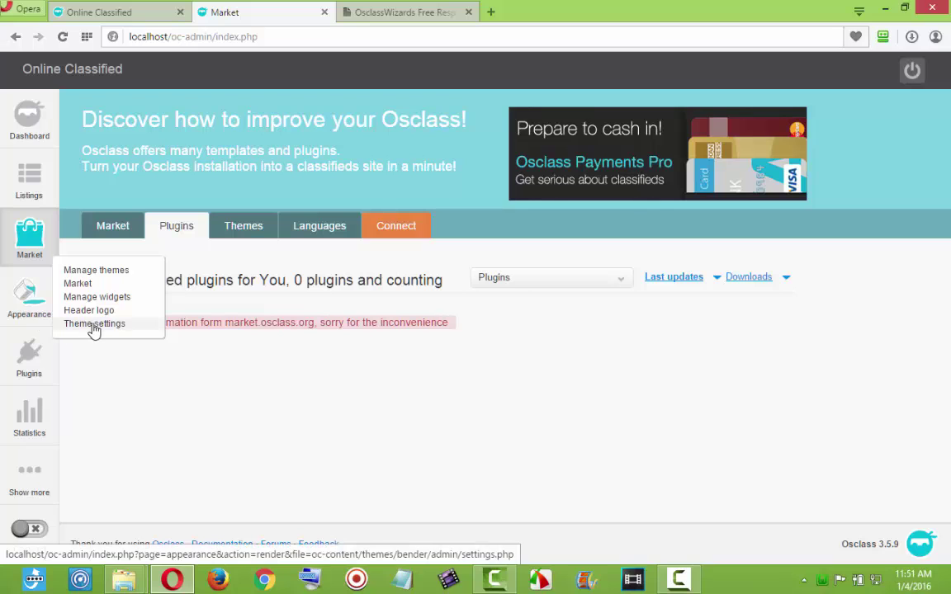
Upload D:\Documents\Osclass\osclasswizards_2.0.2.zip through Appearance > Manage themes > Add new.
{"action": "left_click", "coordinate": [101, 270]}
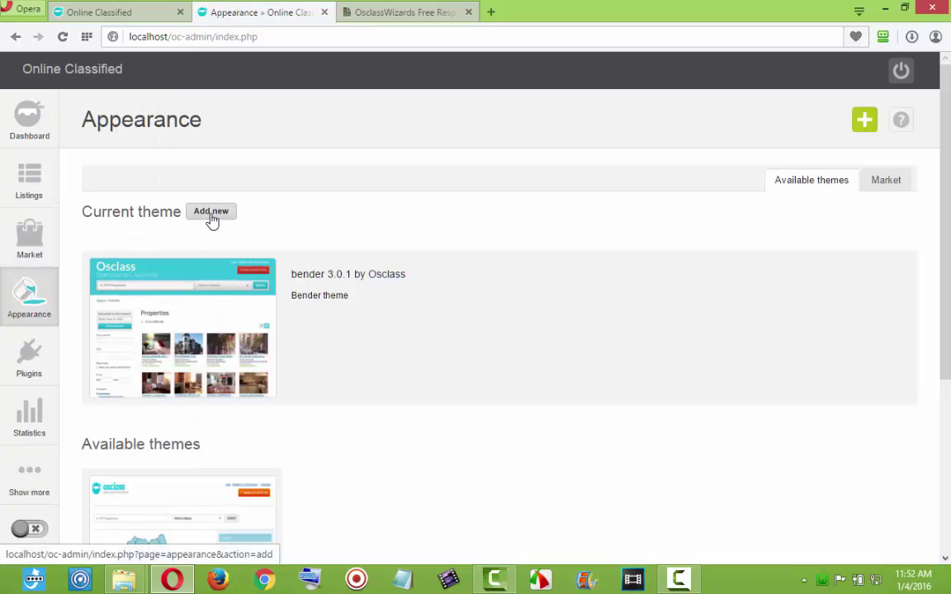
{"action": "left_click", "coordinate": [211, 213]}
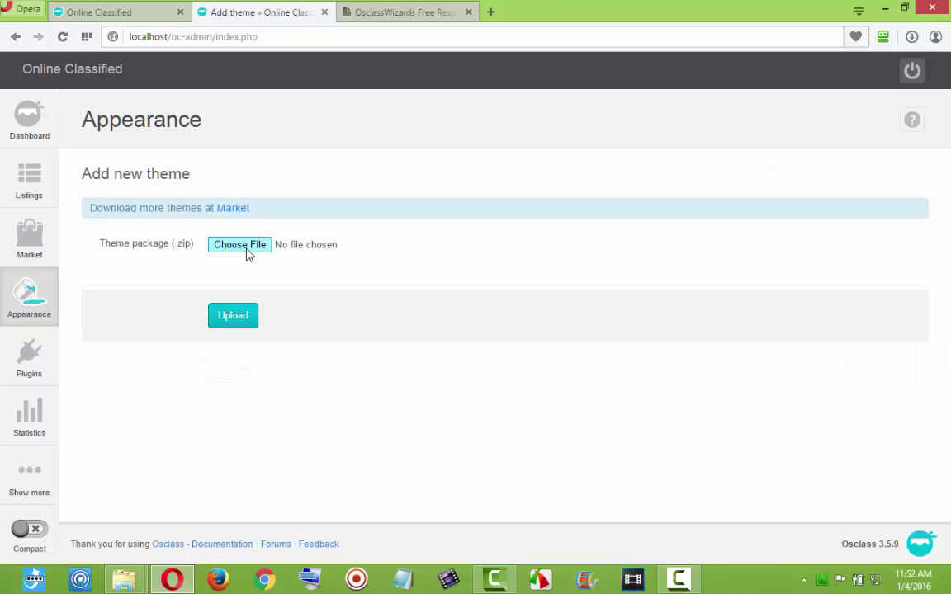
{"action": "left_click", "coordinate": [247, 255]}
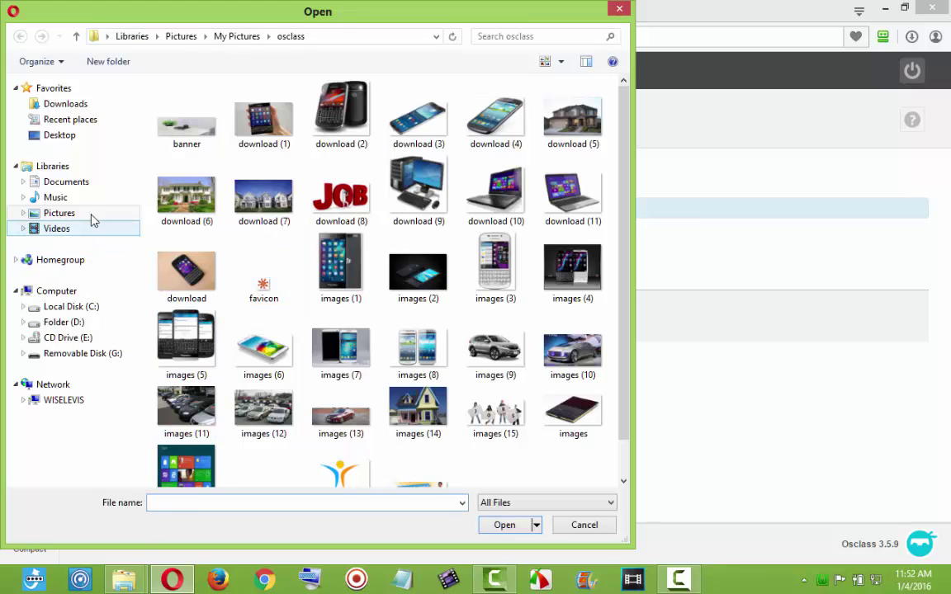
{"action": "left_click", "coordinate": [66, 326]}
{"action": "double_click", "coordinate": [206, 107]}
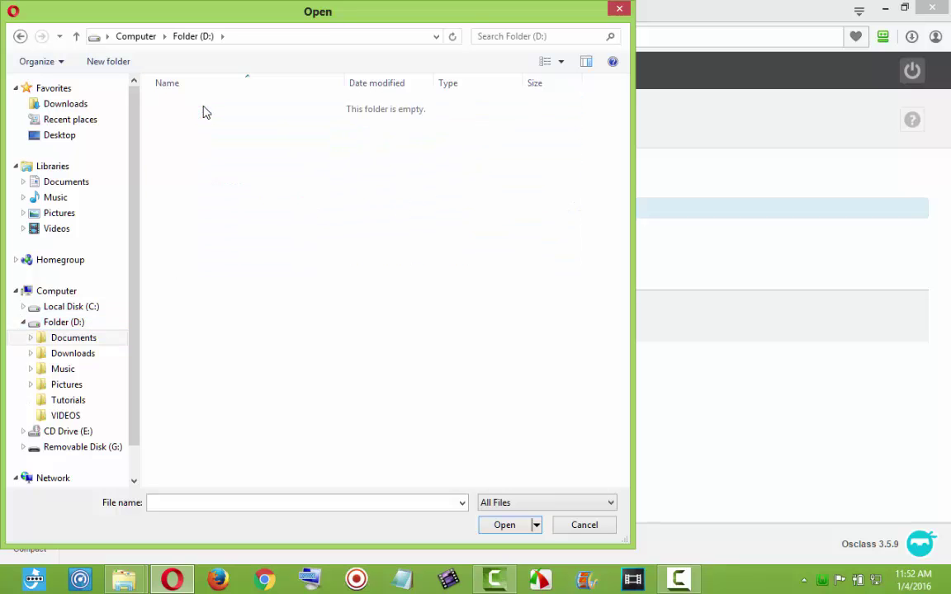
{"action": "double_click", "coordinate": [187, 198]}
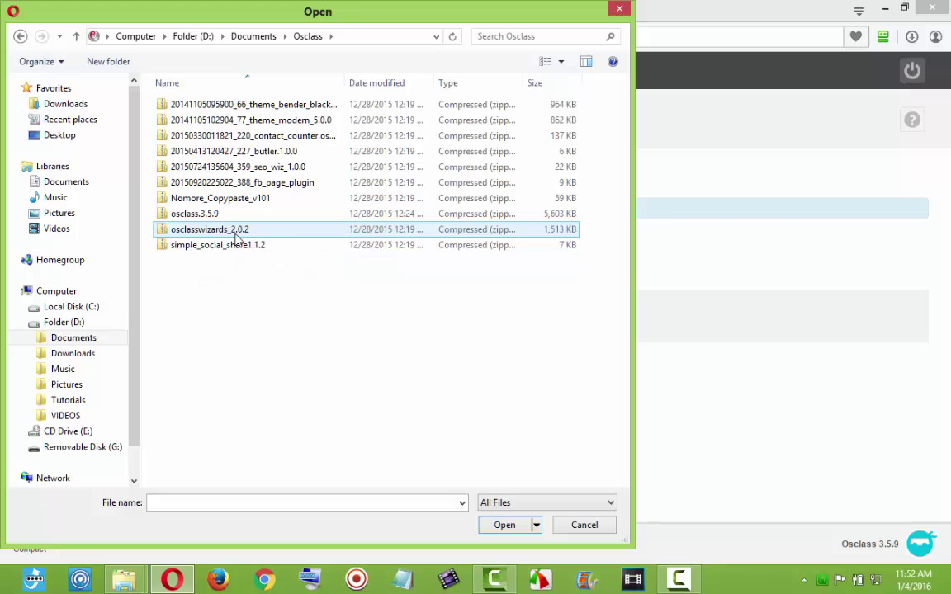
{"action": "double_click", "coordinate": [211, 235]}
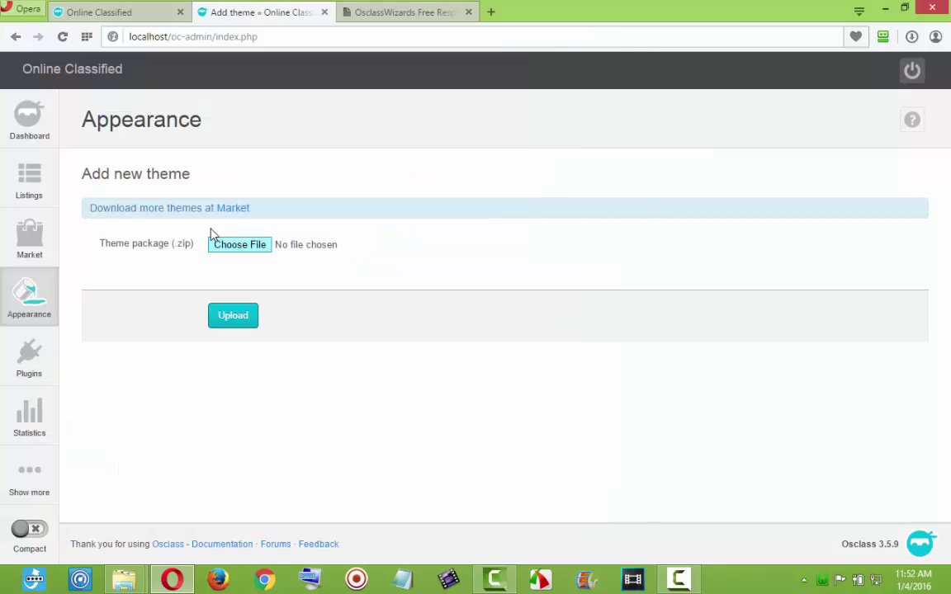
{"action": "left_click", "coordinate": [238, 317]}
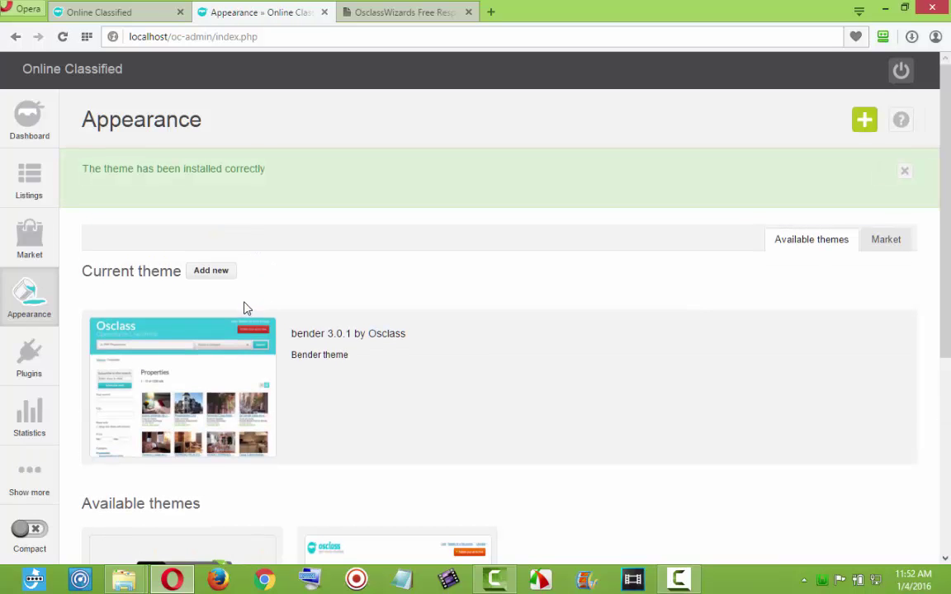
Activate the OsclassWizards theme and switch to the Online Classified public site.
{"action": "scroll", "coordinate": [700, 320], "scroll_direction": "down", "scroll_amount": 4}
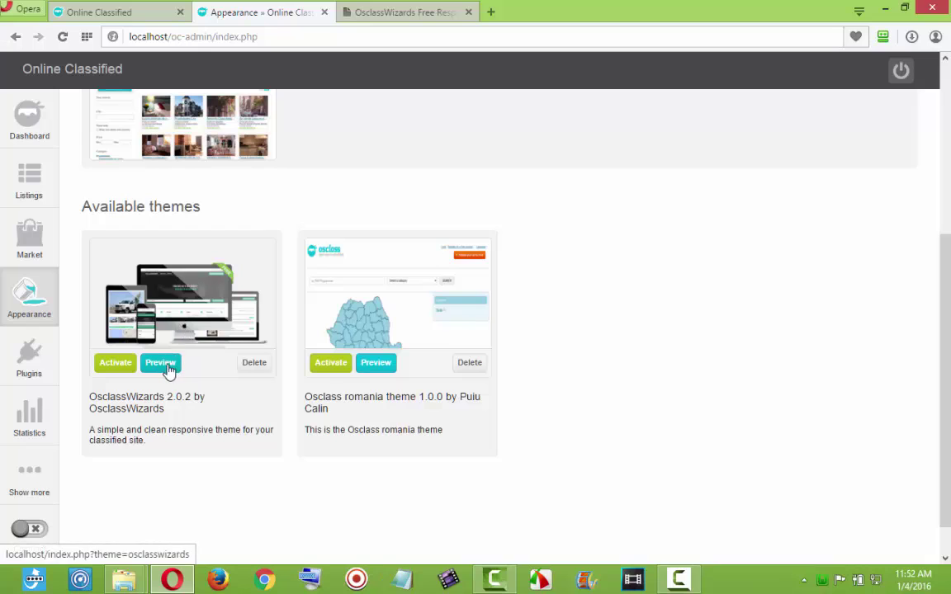
{"action": "left_click", "coordinate": [120, 365]}
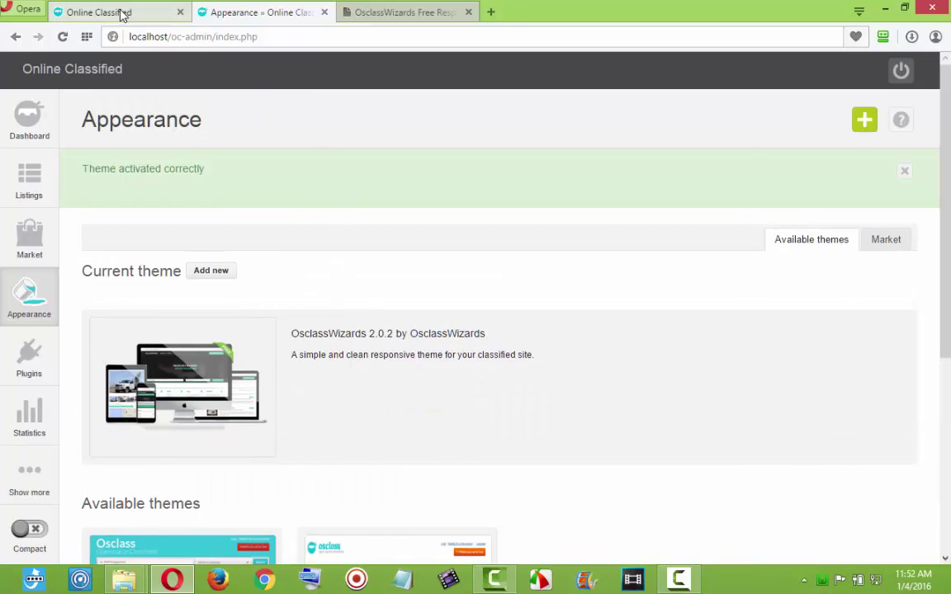
{"action": "left_click", "coordinate": [121, 14]}
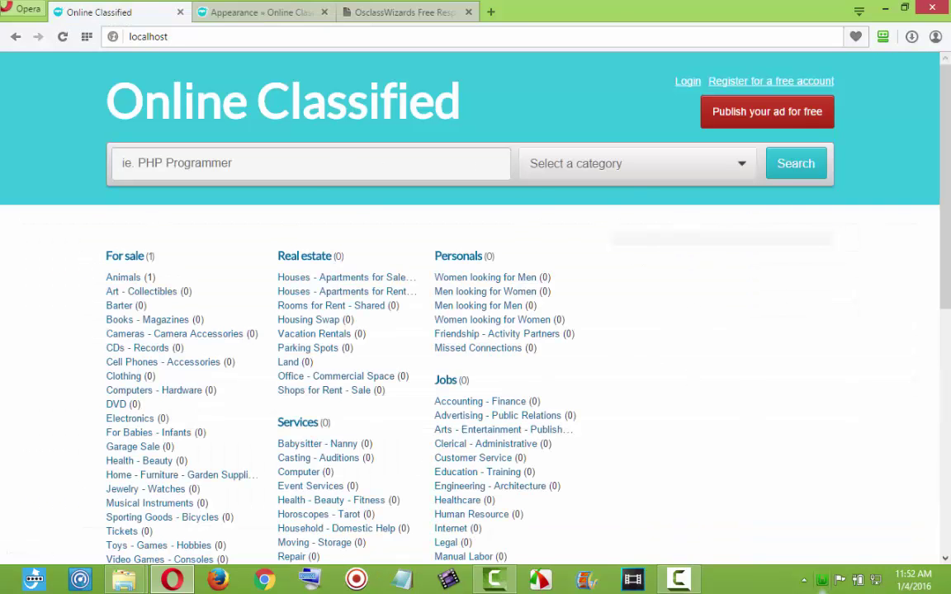
Scroll through the front page in its new OsclassWizards look.
{"action": "left_click_drag", "start_coordinate": [946, 279], "coordinate": [950, 221]}
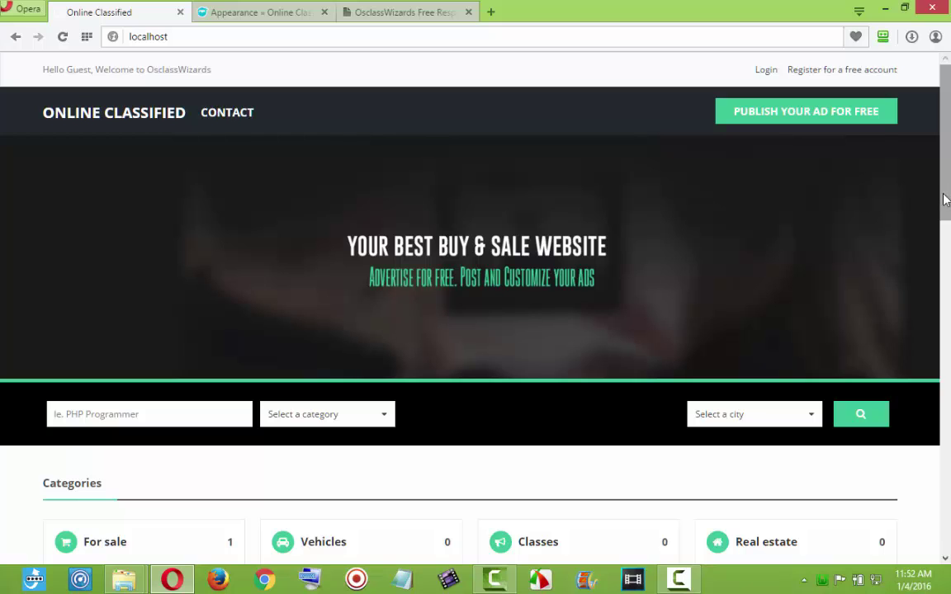
{"action": "left_click_drag", "start_coordinate": [948, 201], "coordinate": [947, 487]}
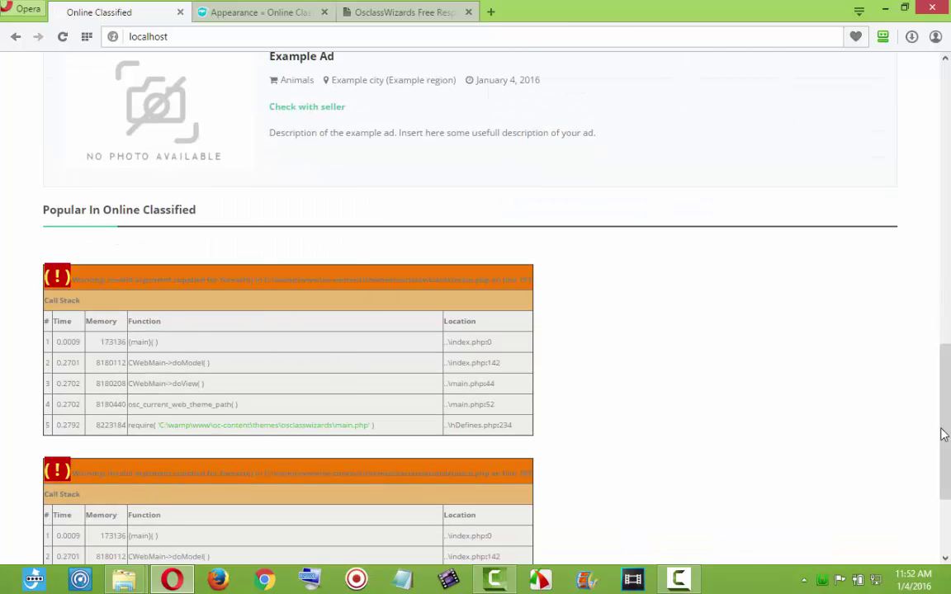
{"action": "left_click_drag", "start_coordinate": [943, 435], "coordinate": [947, 123]}
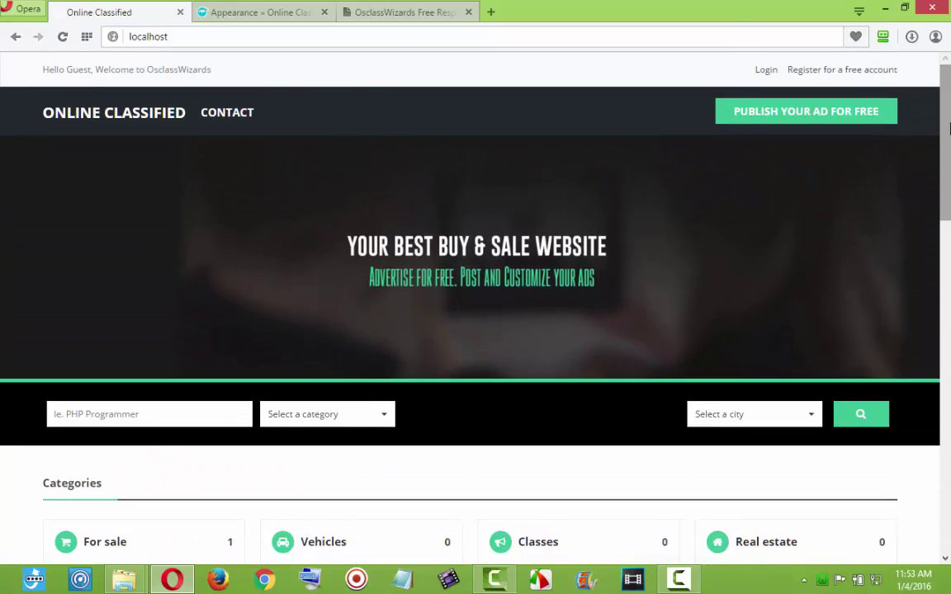
Open the Appearance > OsclassWizards theme settings in the admin.
{"action": "left_click", "coordinate": [224, 12]}
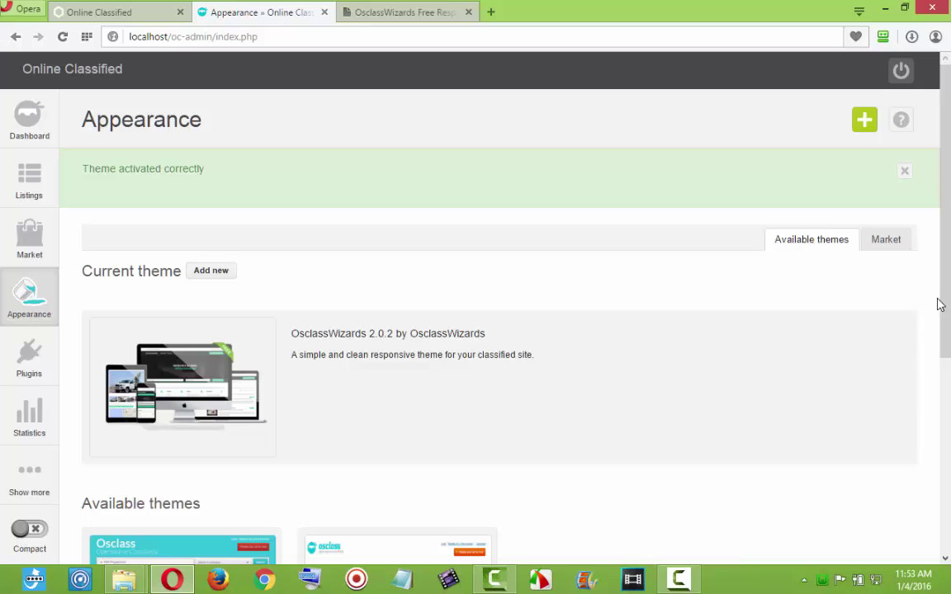
{"action": "mouse_move", "coordinate": [28, 297]}
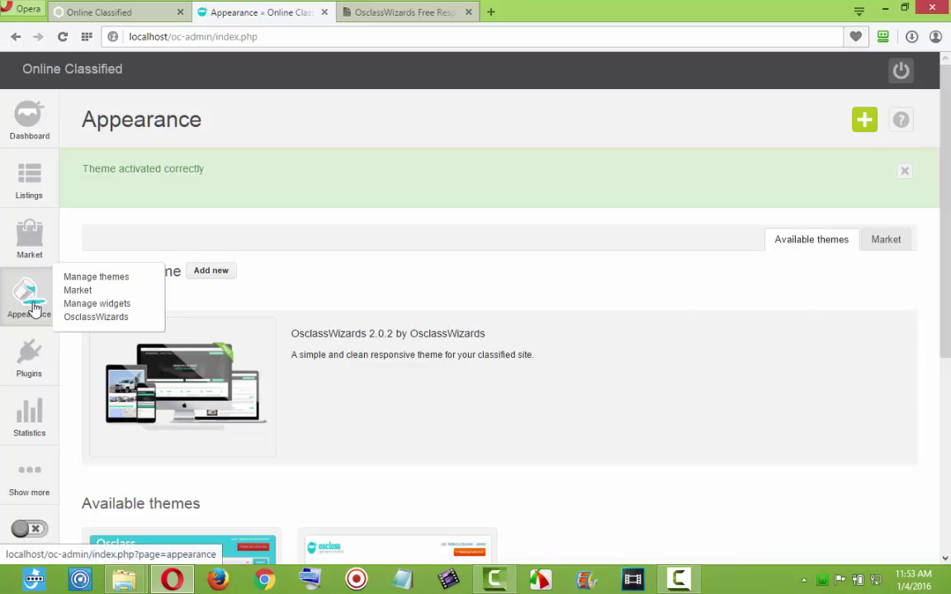
{"action": "left_click", "coordinate": [97, 317]}
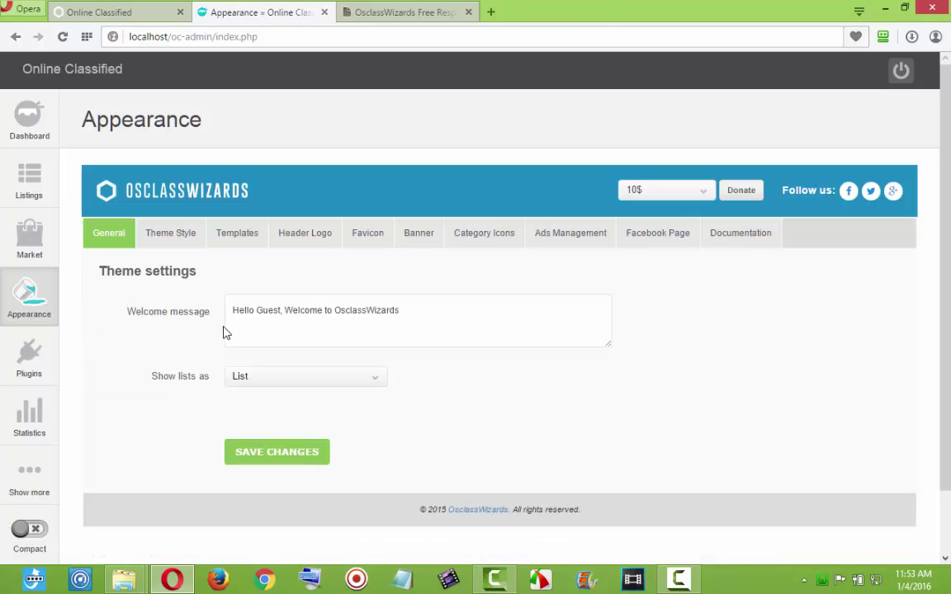
Replace the welcome message with 'Welcome to the Online Market place'.
{"action": "left_click", "coordinate": [93, 17]}
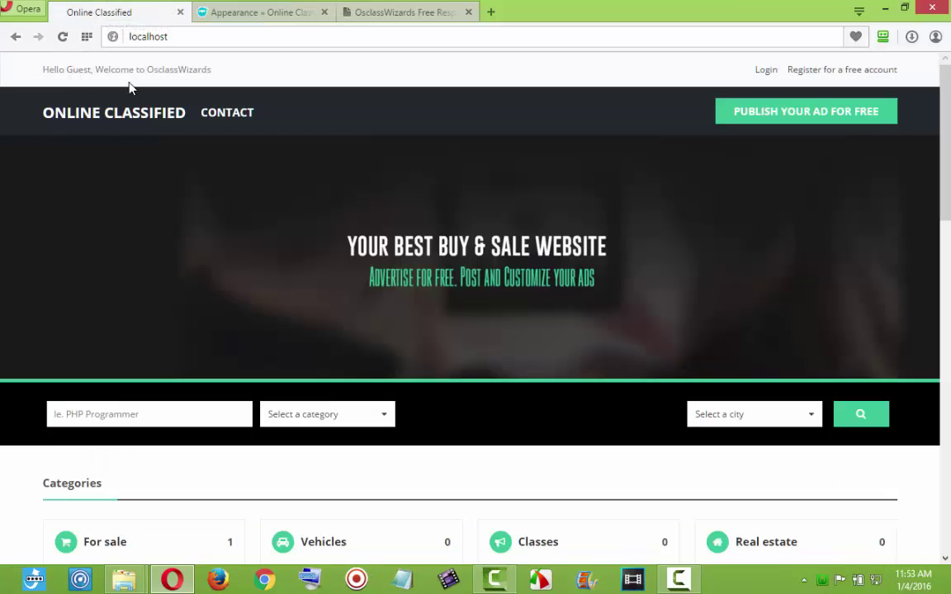
{"action": "left_click", "coordinate": [272, 15]}
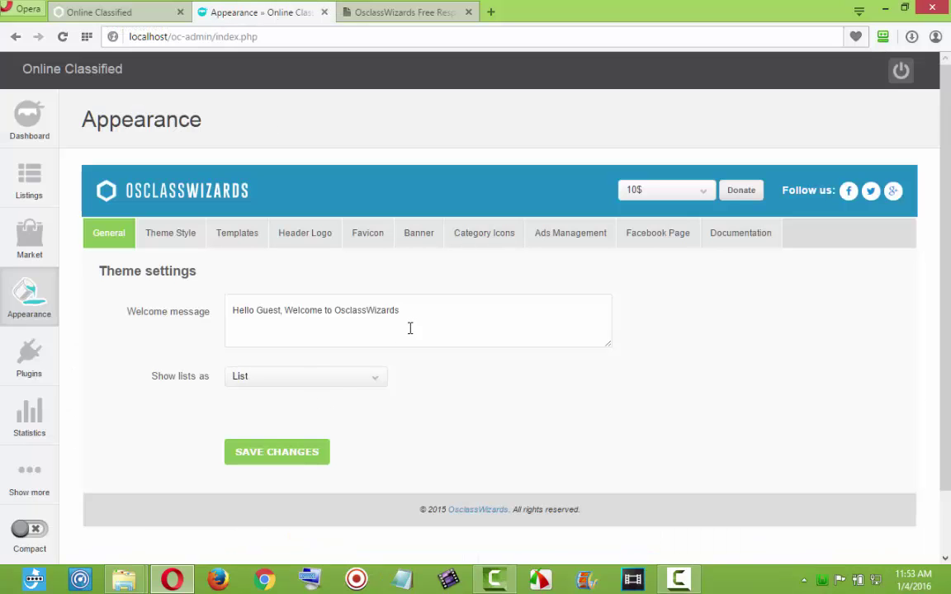
{"action": "left_click", "coordinate": [301, 312]}
{"action": "left_click_drag", "start_coordinate": [302, 312], "coordinate": [215, 312]}
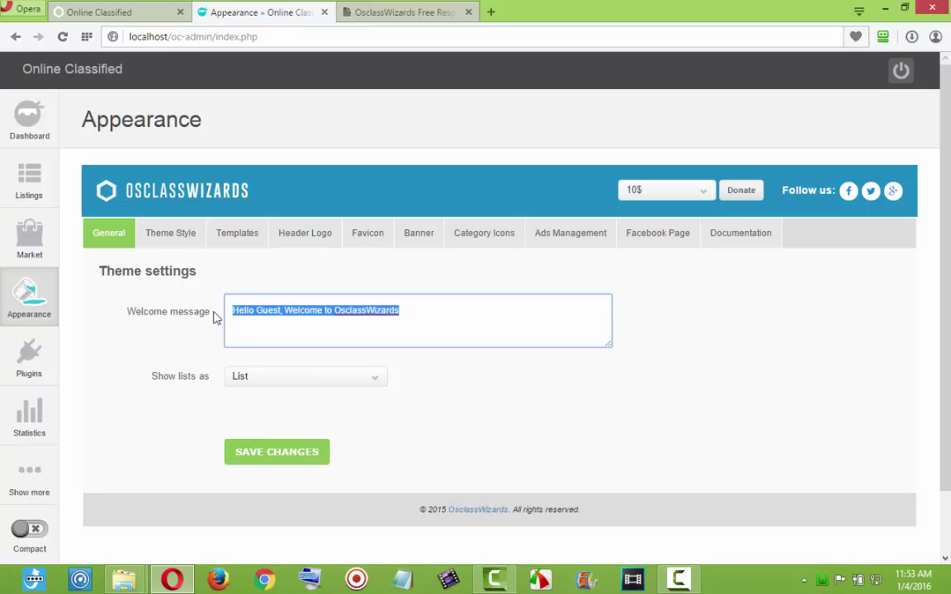
{"action": "type", "text": "W"}
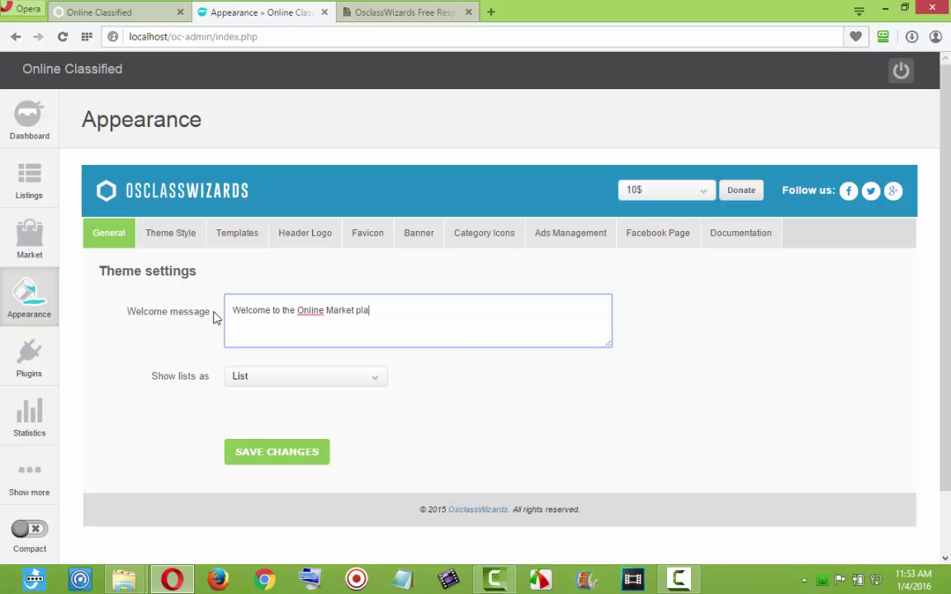
Set 'Show lists as' to Grid and save the theme settings.
{"action": "left_click", "coordinate": [270, 380]}
{"action": "left_click", "coordinate": [267, 396]}
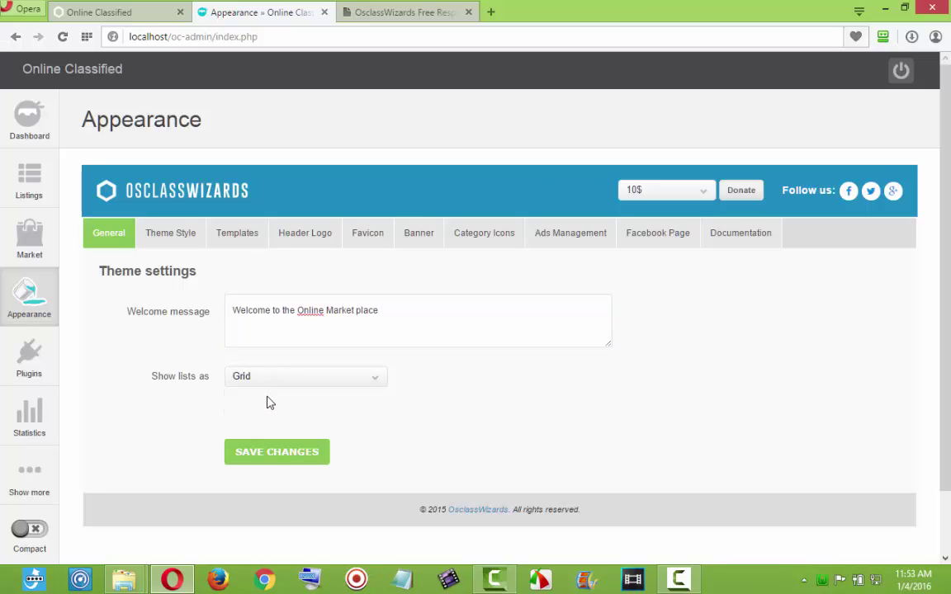
{"action": "left_click", "coordinate": [278, 454]}
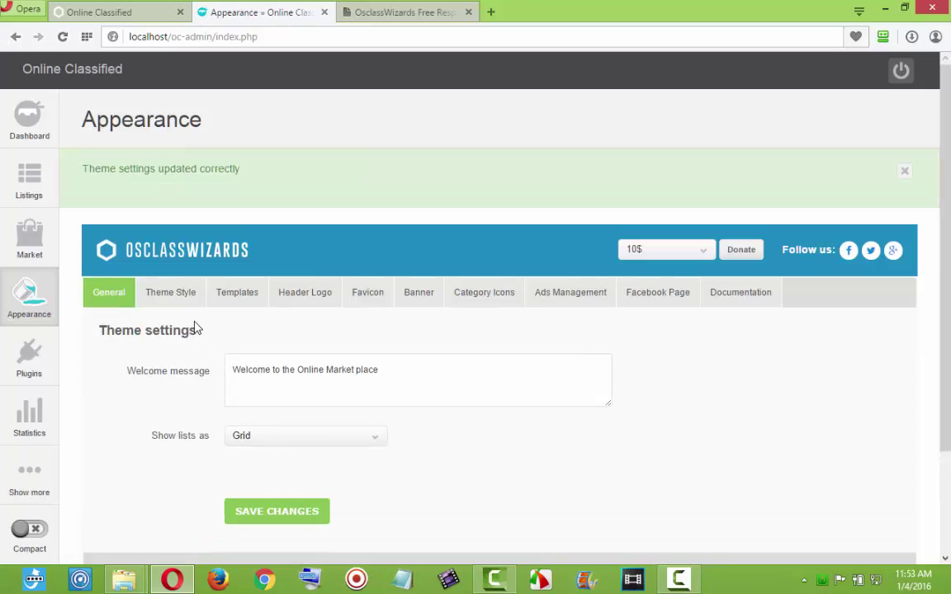
{"action": "left_click", "coordinate": [183, 291]}
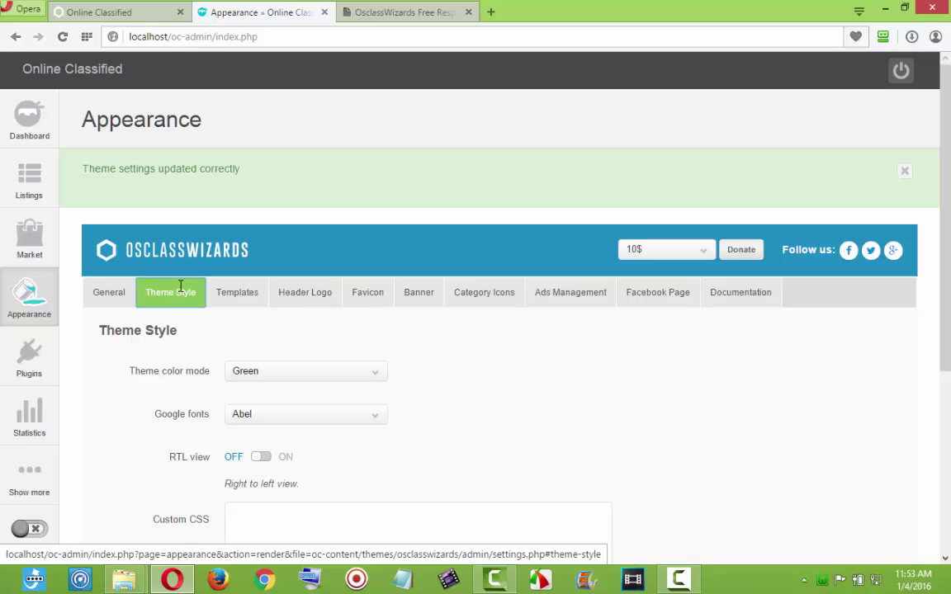
Set the theme colour mode to Vivid Red and save it.
{"action": "left_click", "coordinate": [137, 12]}
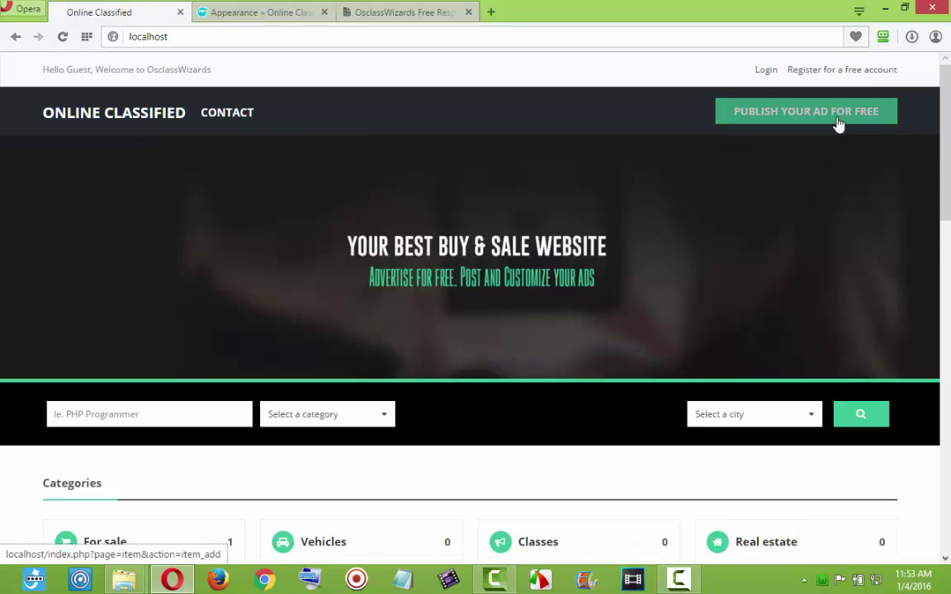
{"action": "left_click", "coordinate": [297, 13]}
{"action": "left_click", "coordinate": [367, 373]}
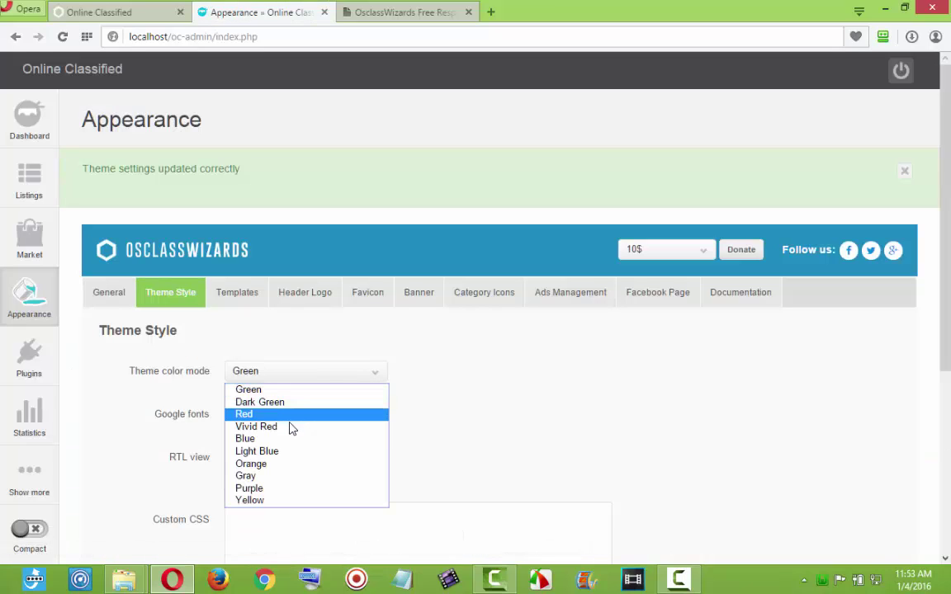
{"action": "left_click", "coordinate": [291, 428]}
{"action": "scroll", "coordinate": [405, 492], "scroll_direction": "down", "scroll_amount": 3}
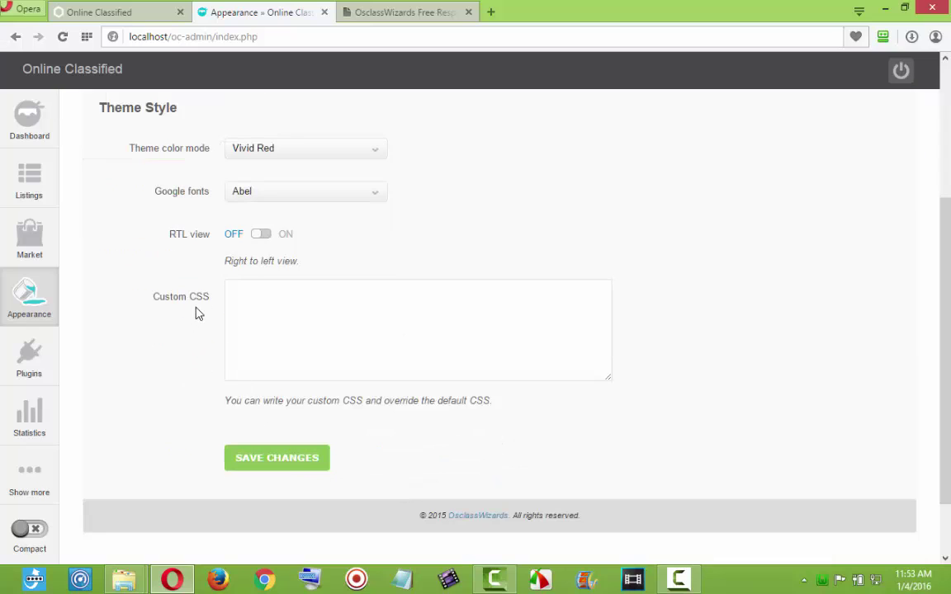
{"action": "left_click", "coordinate": [253, 459]}
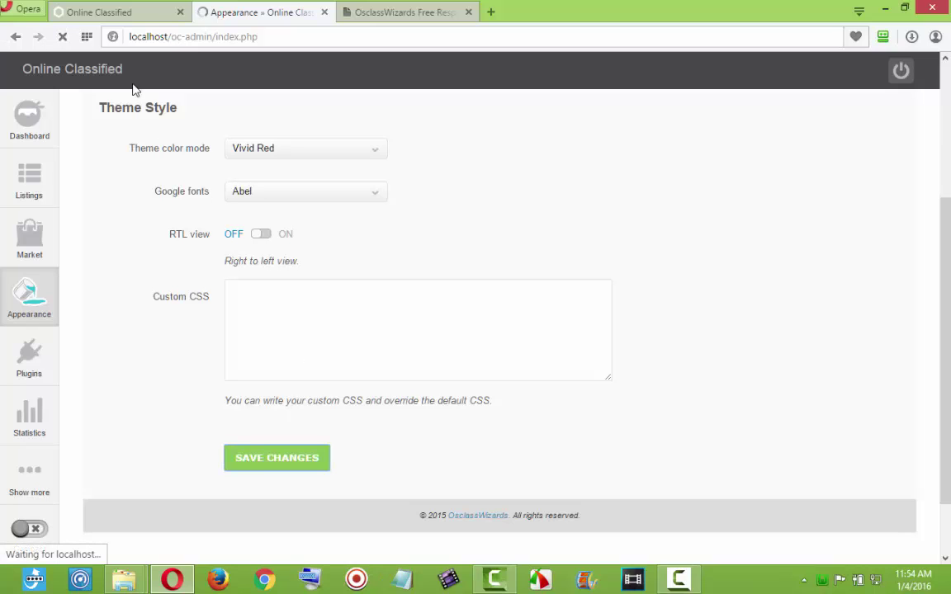
Reload the front page to see the red accents, then return to the admin settings.
{"action": "left_click", "coordinate": [129, 13]}
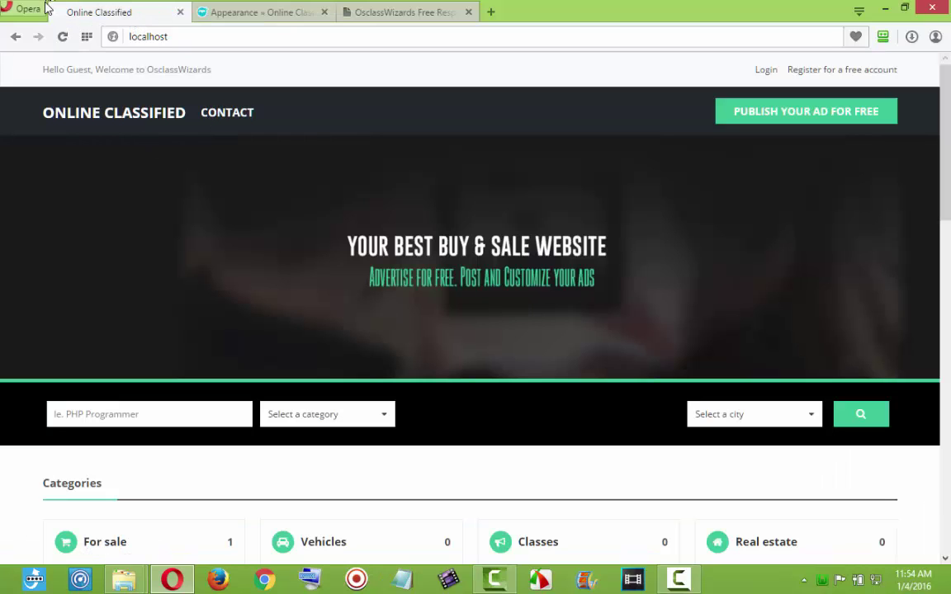
{"action": "left_click", "coordinate": [62, 38]}
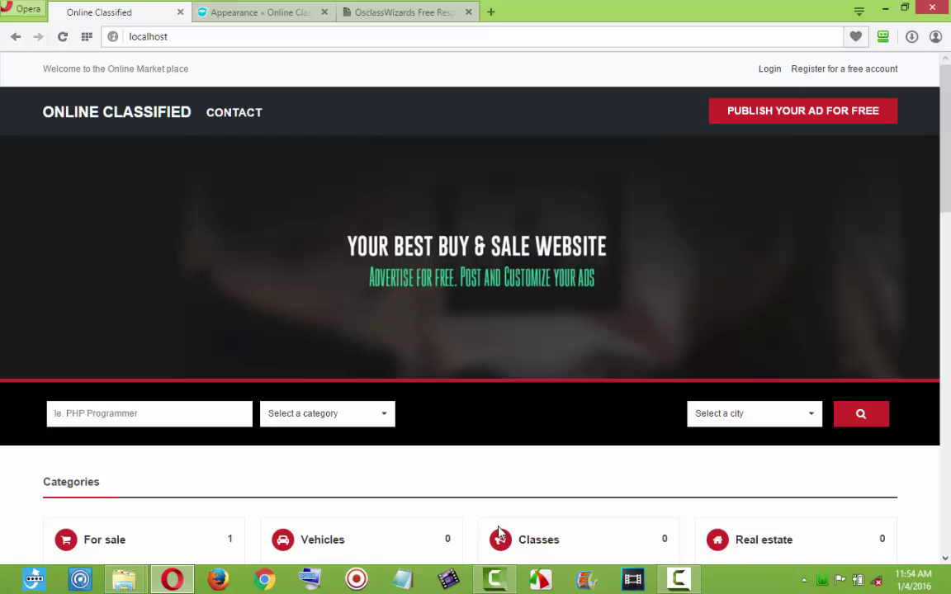
{"action": "left_click", "coordinate": [237, 10]}
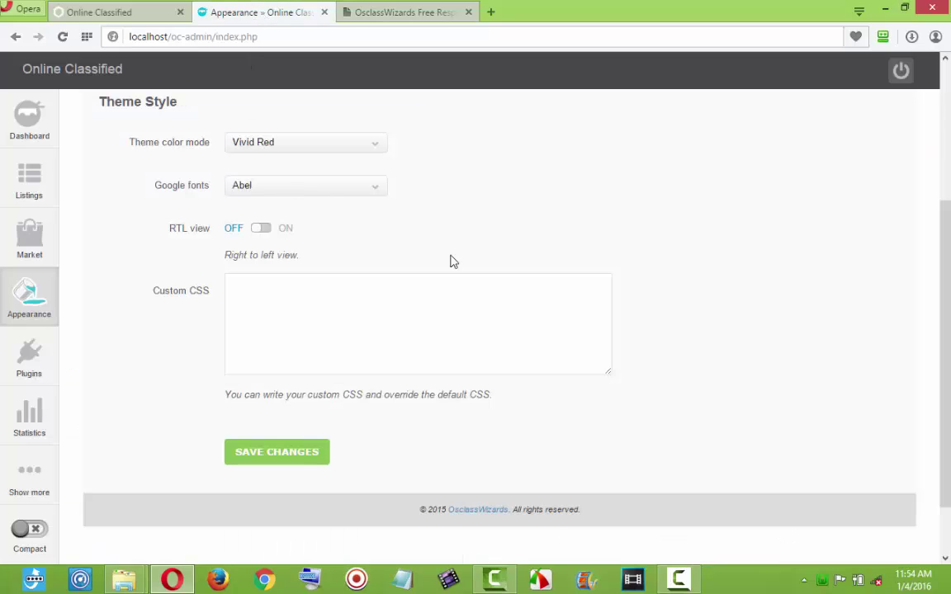
{"action": "scroll", "coordinate": [487, 275], "scroll_direction": "up", "scroll_amount": 3}
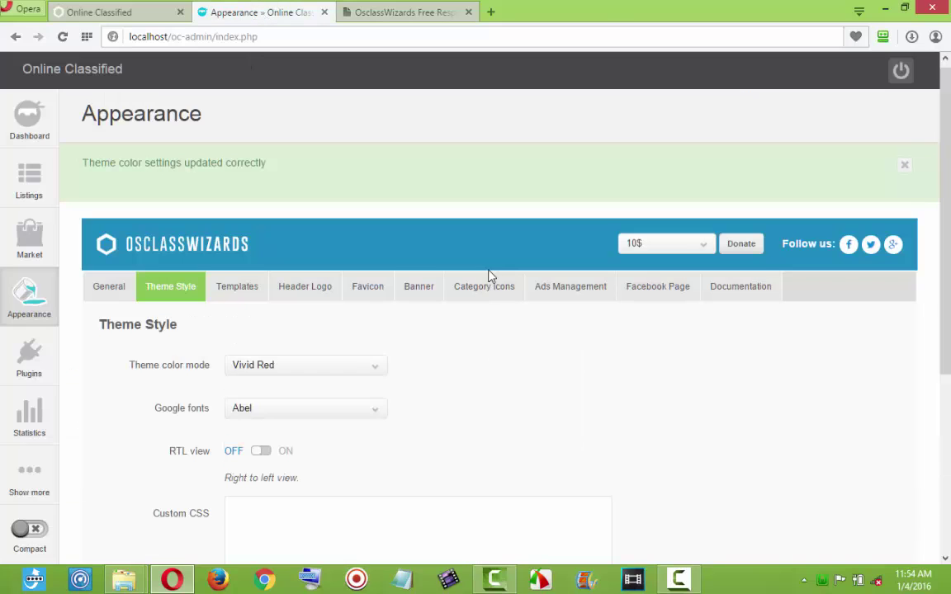
Change the homepage search placeholder in Templates > Home to 'Search'.
{"action": "left_click", "coordinate": [245, 288]}
{"action": "scroll", "coordinate": [371, 384], "scroll_direction": "down", "scroll_amount": 1}
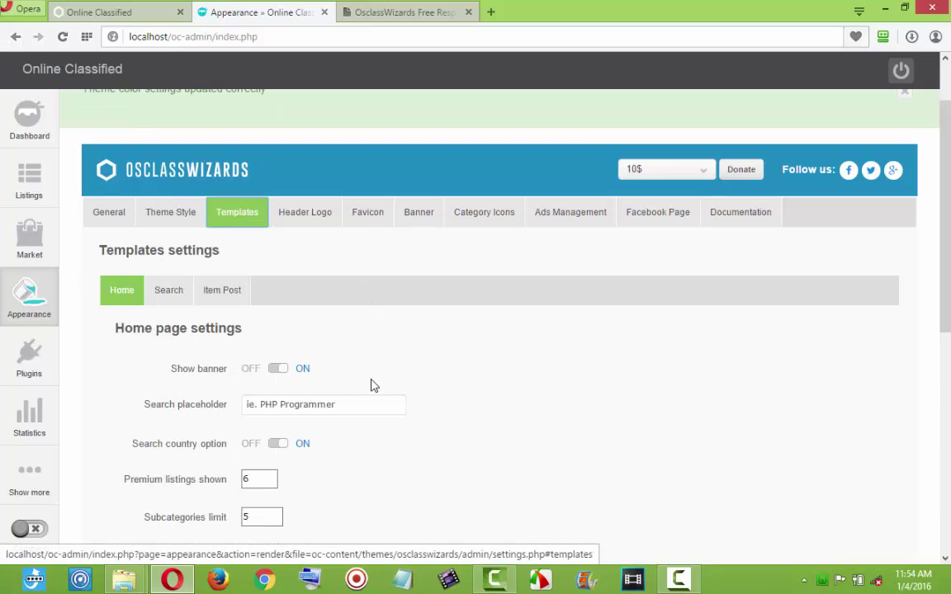
{"action": "left_click", "coordinate": [93, 11]}
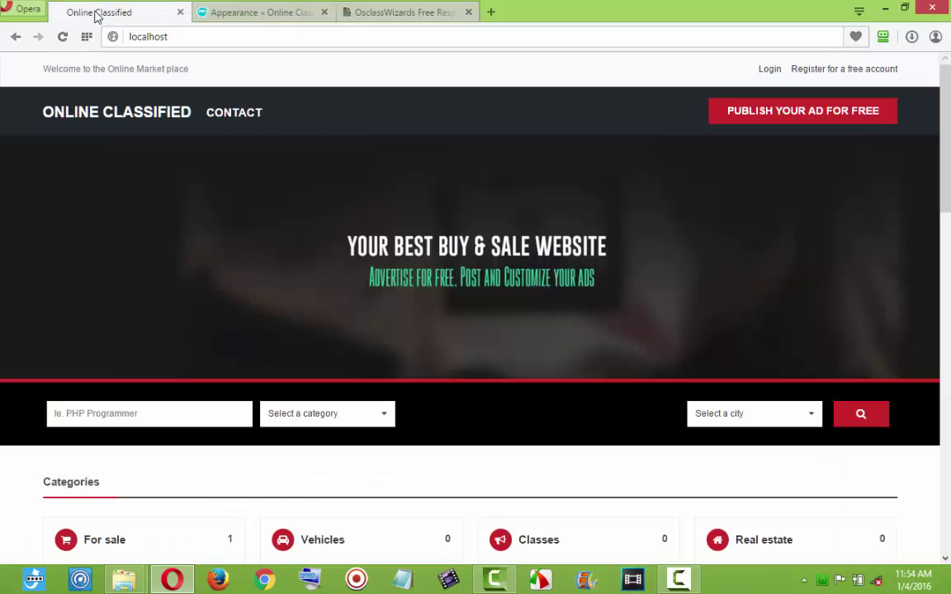
{"action": "left_click", "coordinate": [299, 13]}
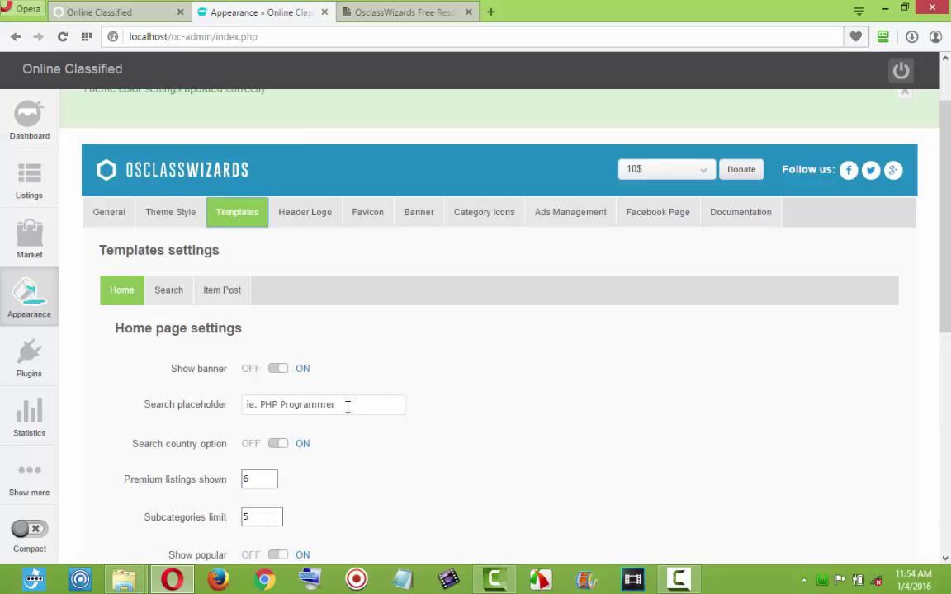
{"action": "left_click_drag", "start_coordinate": [348, 406], "coordinate": [213, 407]}
{"action": "type", "text": "E"}
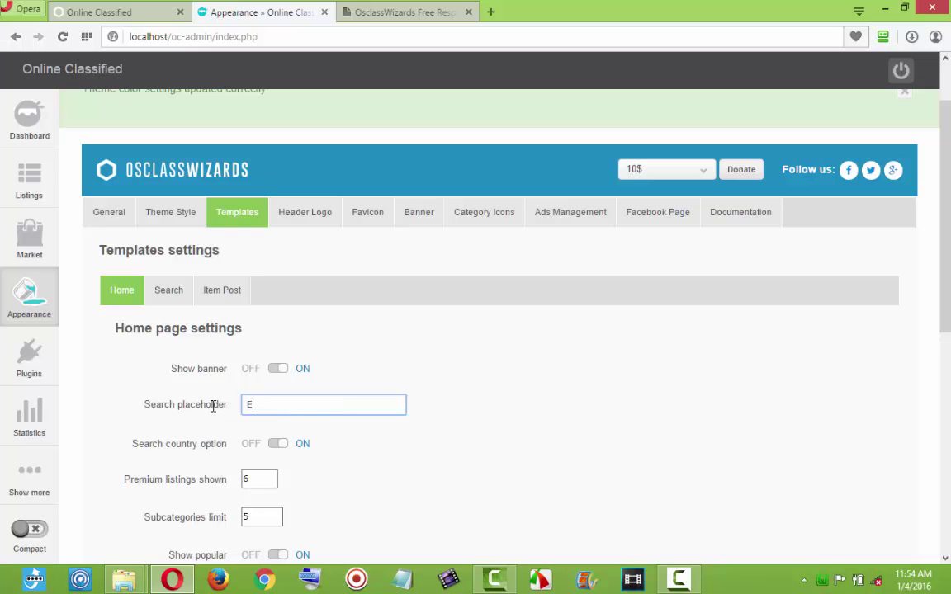
{"action": "type", "text": "S"}
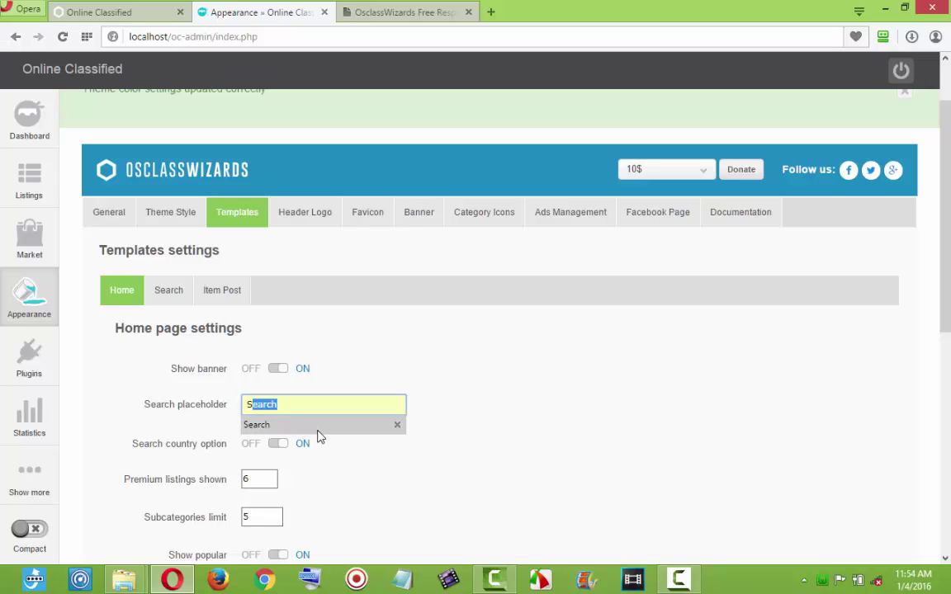
{"action": "left_click", "coordinate": [317, 425]}
{"action": "scroll", "coordinate": [392, 480], "scroll_direction": "down", "scroll_amount": 3}
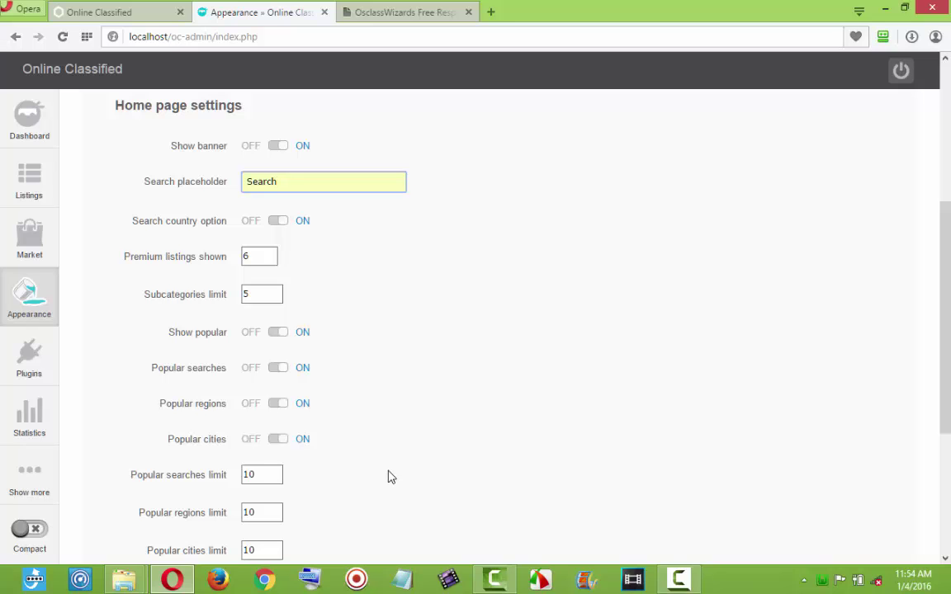
After checking the homepage, switch Show popular to OFF and save the template settings.
{"action": "left_click", "coordinate": [140, 12]}
{"action": "scroll", "coordinate": [578, 397], "scroll_direction": "down", "scroll_amount": 15}
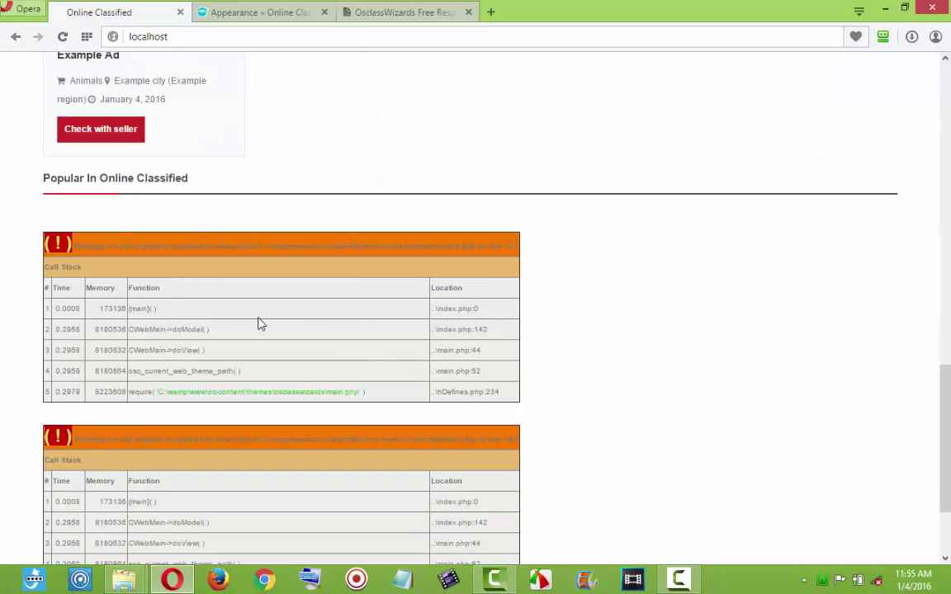
{"action": "scroll", "coordinate": [238, 347], "scroll_direction": "down", "scroll_amount": 3}
{"action": "scroll", "coordinate": [273, 297], "scroll_direction": "up", "scroll_amount": 3}
{"action": "scroll", "coordinate": [302, 243], "scroll_direction": "up", "scroll_amount": 5}
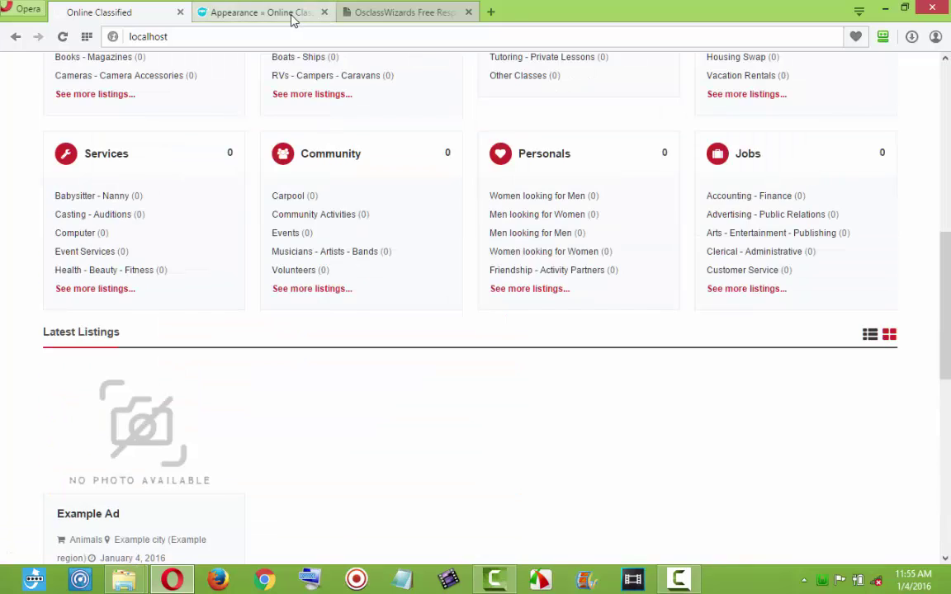
{"action": "left_click", "coordinate": [293, 17]}
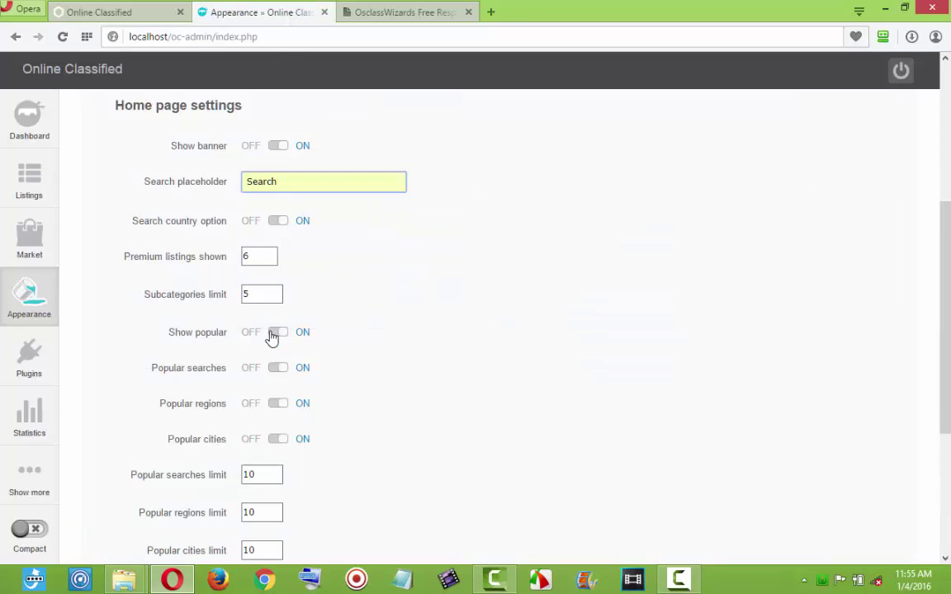
{"action": "left_click", "coordinate": [272, 334]}
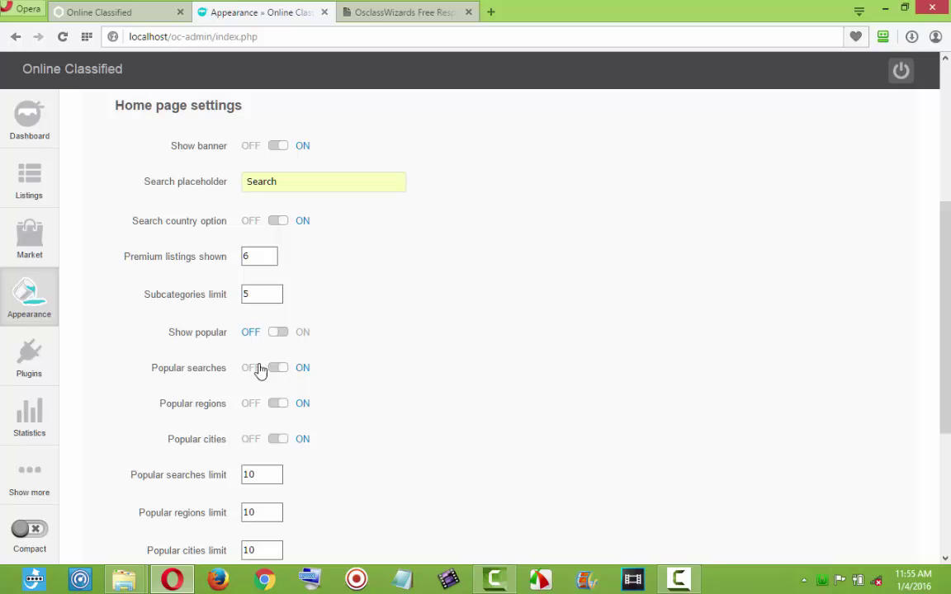
{"action": "scroll", "coordinate": [273, 421], "scroll_direction": "down", "scroll_amount": 3}
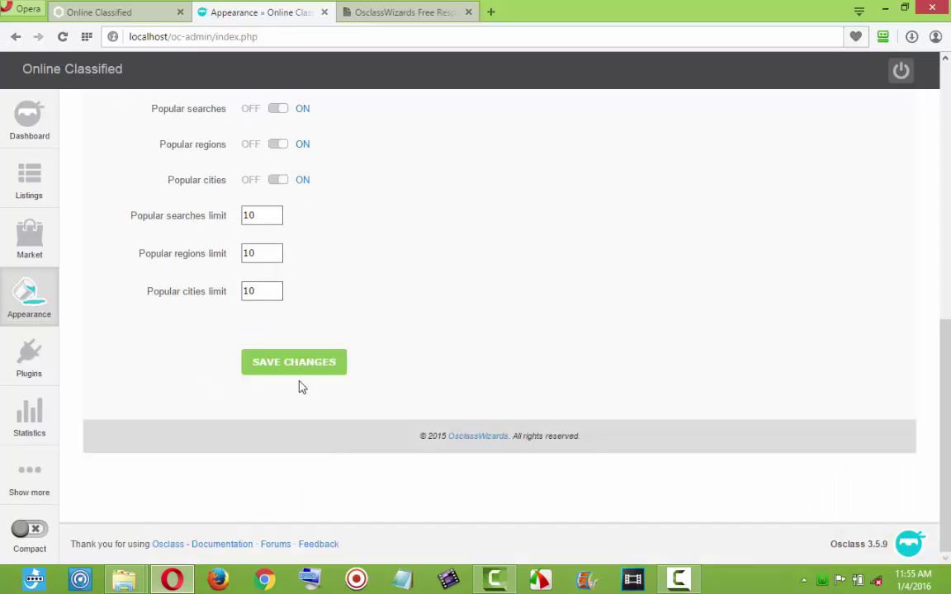
{"action": "left_click", "coordinate": [294, 362]}
Reload the public homepage to verify the changes, then review the saved template settings.
{"action": "left_click", "coordinate": [99, 11]}
{"action": "scroll", "coordinate": [270, 316], "scroll_direction": "down", "scroll_amount": 3}
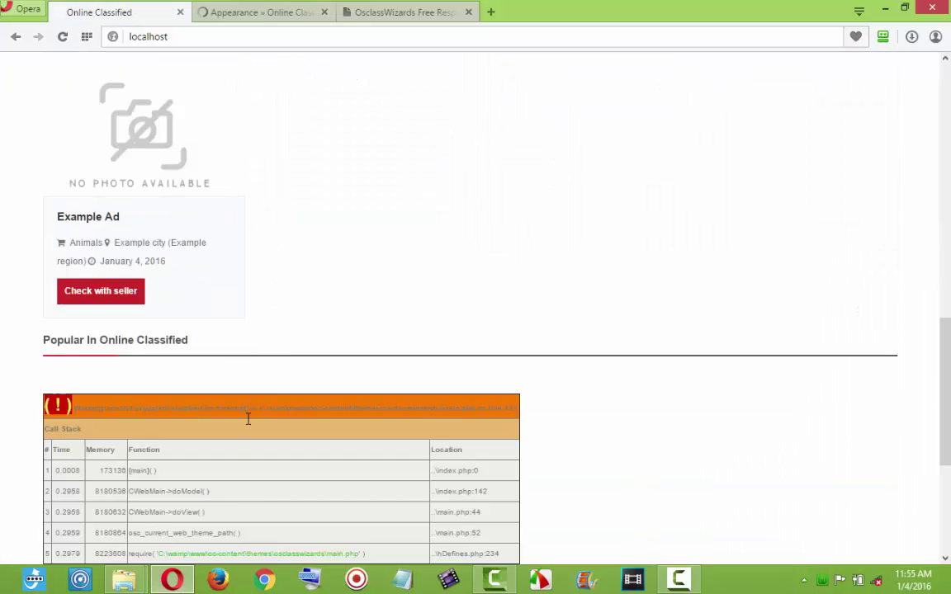
{"action": "scroll", "coordinate": [233, 478], "scroll_direction": "down", "scroll_amount": 4}
{"action": "scroll", "coordinate": [234, 478], "scroll_direction": "up", "scroll_amount": 2}
{"action": "left_click", "coordinate": [64, 38]}
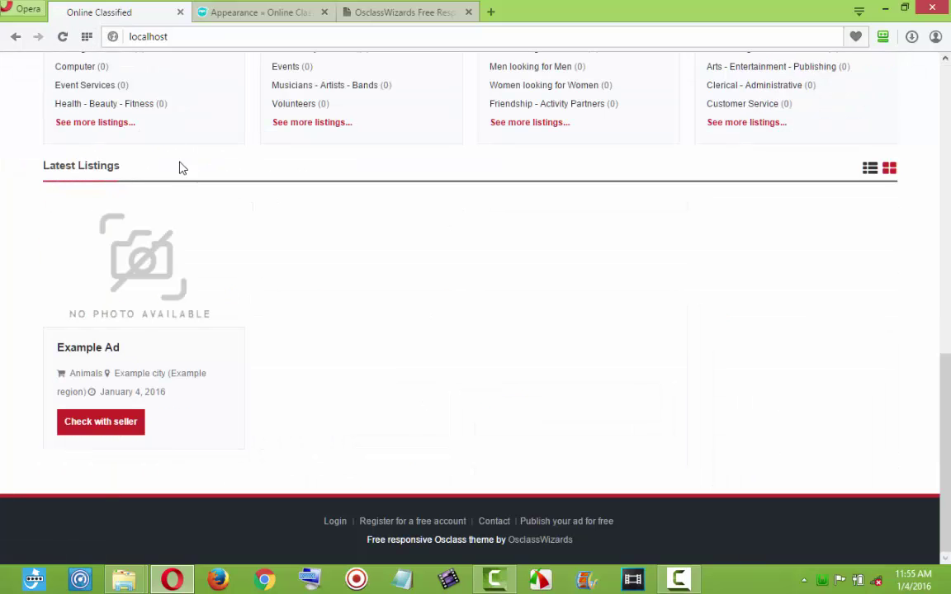
{"action": "left_click", "coordinate": [273, 18]}
{"action": "scroll", "coordinate": [295, 462], "scroll_direction": "down", "scroll_amount": 3}
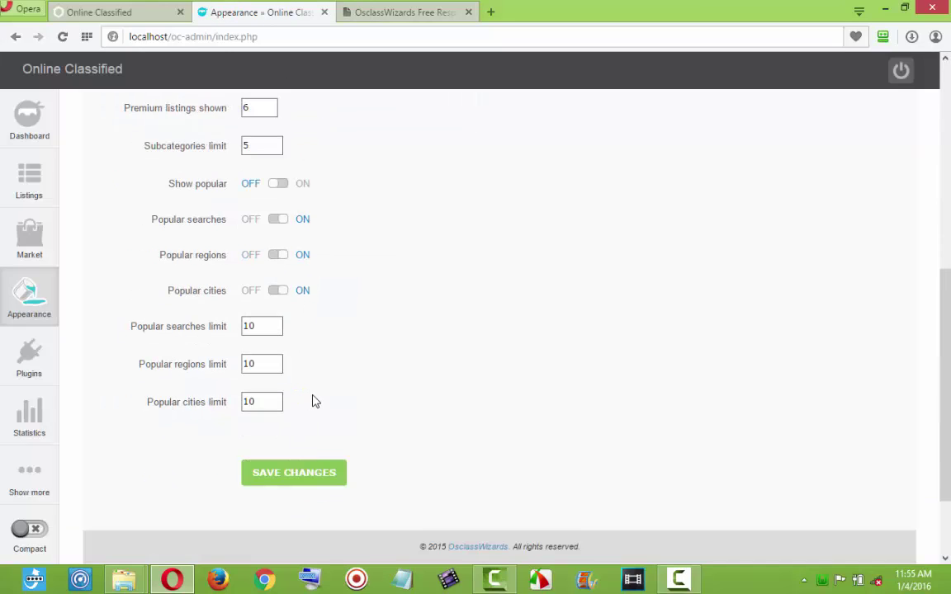
{"action": "scroll", "coordinate": [316, 401], "scroll_direction": "up", "scroll_amount": 4}
{"action": "scroll", "coordinate": [312, 391], "scroll_direction": "down", "scroll_amount": 4}
{"action": "scroll", "coordinate": [318, 368], "scroll_direction": "up", "scroll_amount": 6}
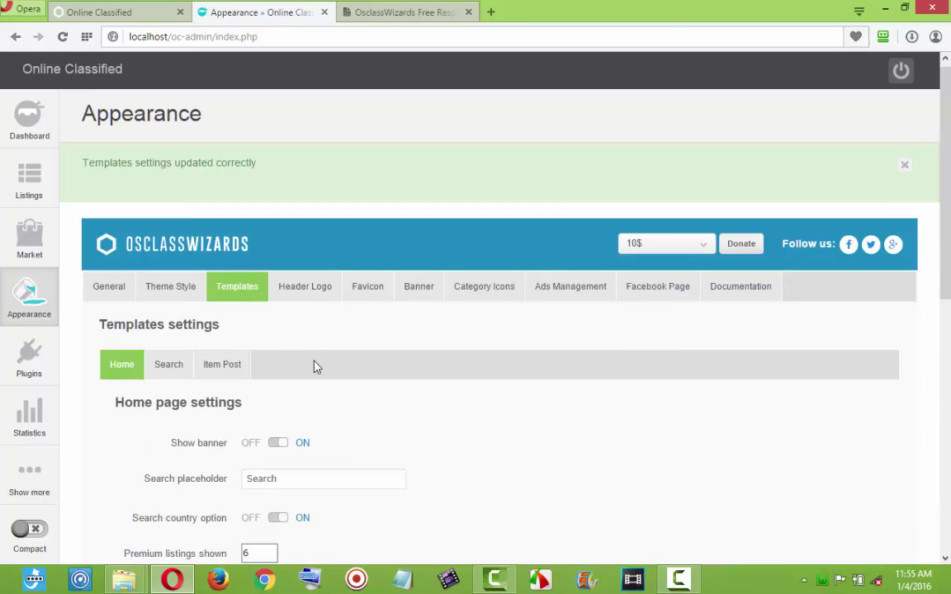
Look over the Header Logo settings and the homepage, then bring up the Favicon upload field.
{"action": "left_click", "coordinate": [316, 299]}
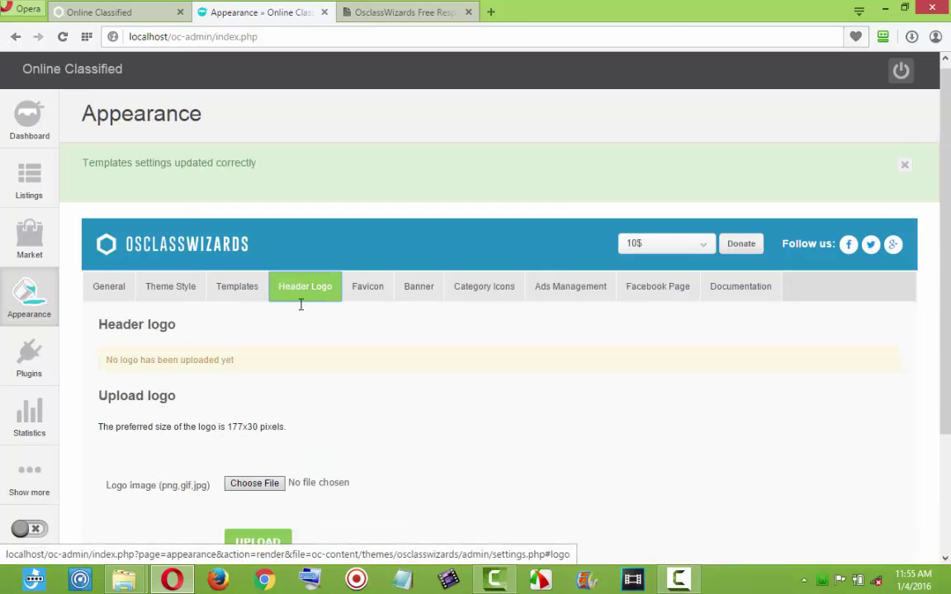
{"action": "left_click", "coordinate": [104, 11]}
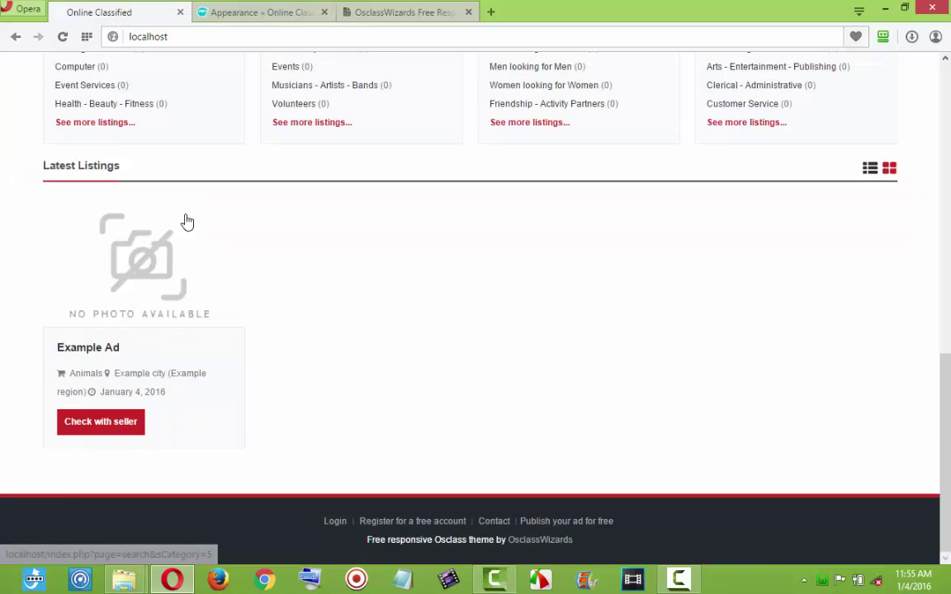
{"action": "scroll", "coordinate": [187, 222], "scroll_direction": "up", "scroll_amount": 10}
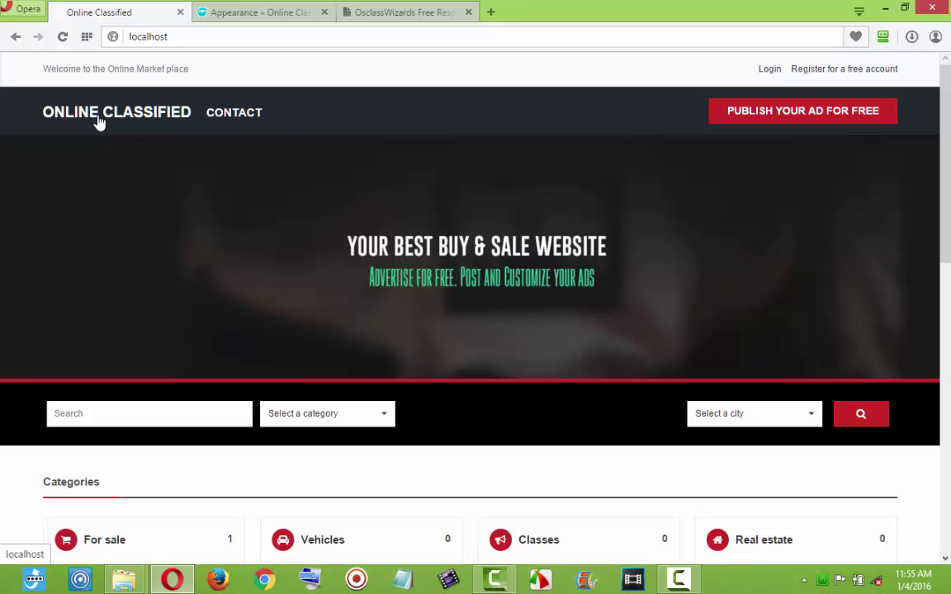
{"action": "left_click", "coordinate": [246, 13]}
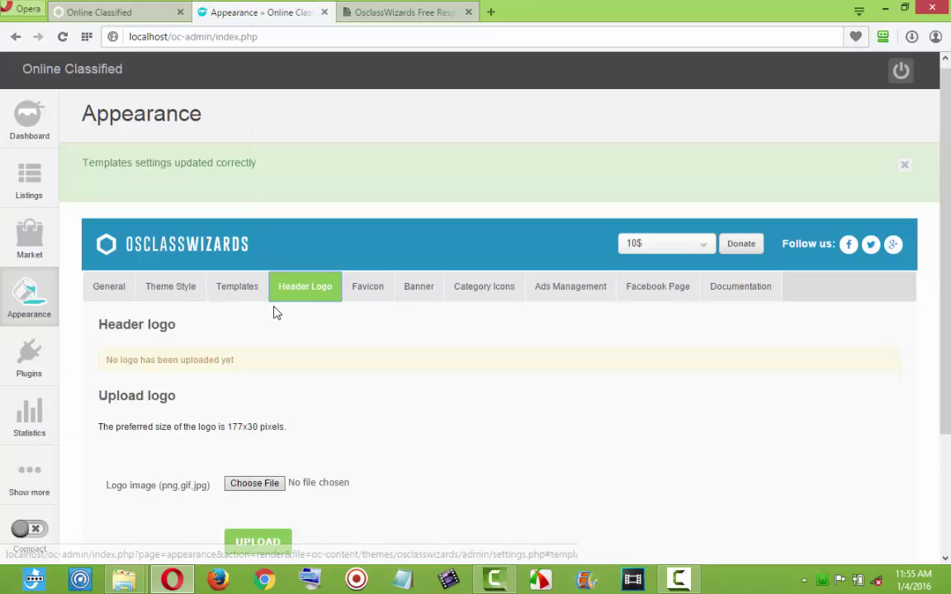
{"action": "left_click", "coordinate": [368, 296]}
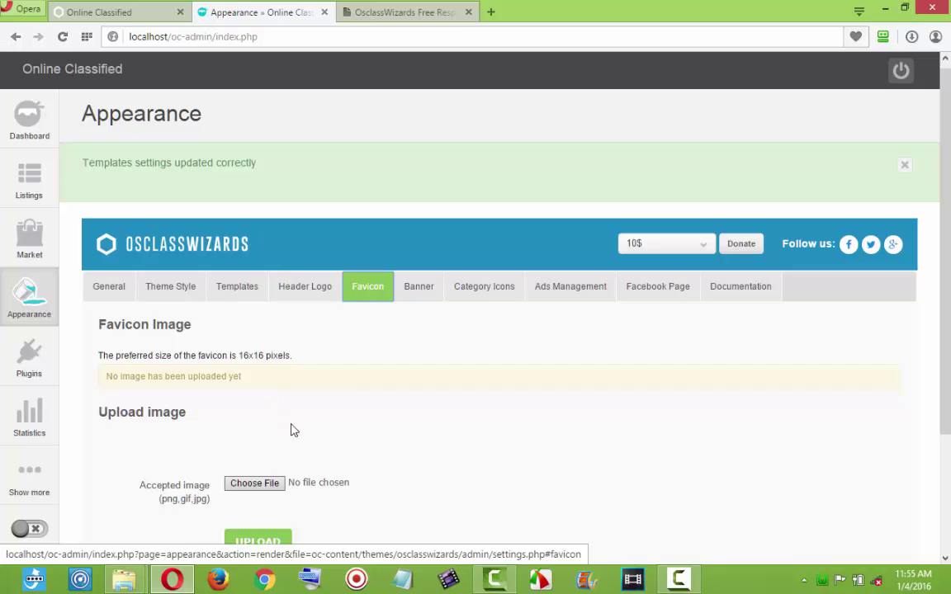
{"action": "scroll", "coordinate": [375, 379], "scroll_direction": "down", "scroll_amount": 2}
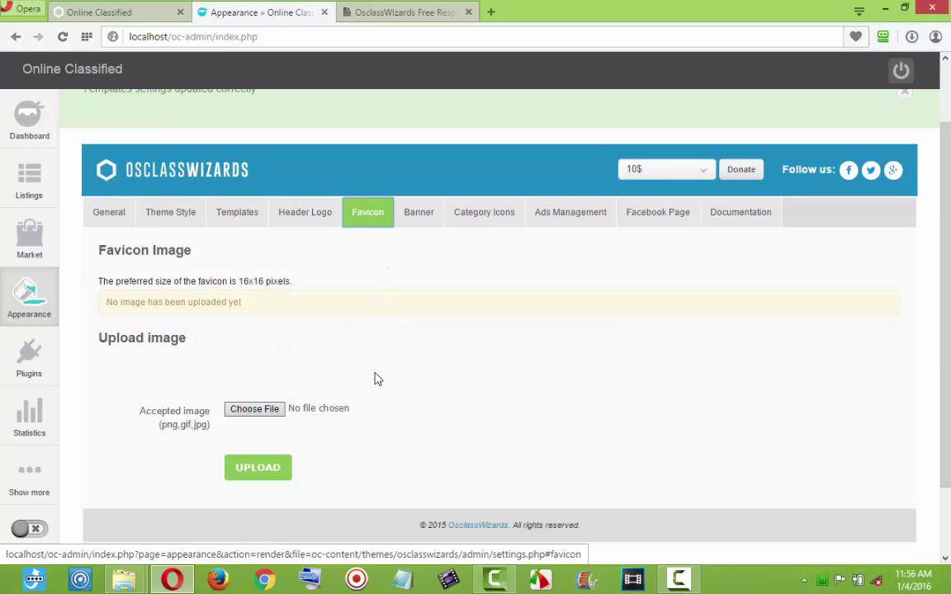
Upload favicon.png from the Pictures osclass folder as the site favicon.
{"action": "left_click", "coordinate": [256, 409]}
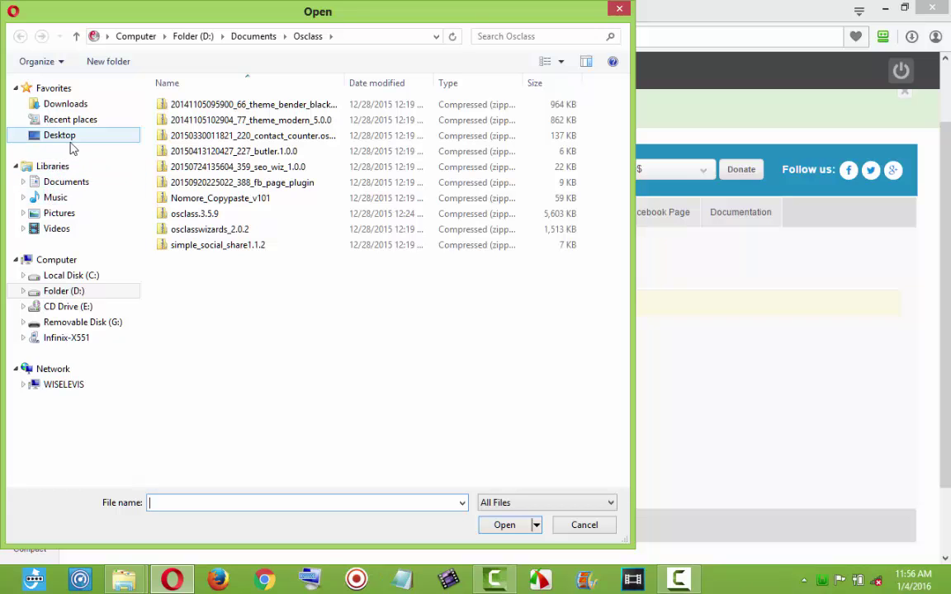
{"action": "left_click", "coordinate": [61, 215]}
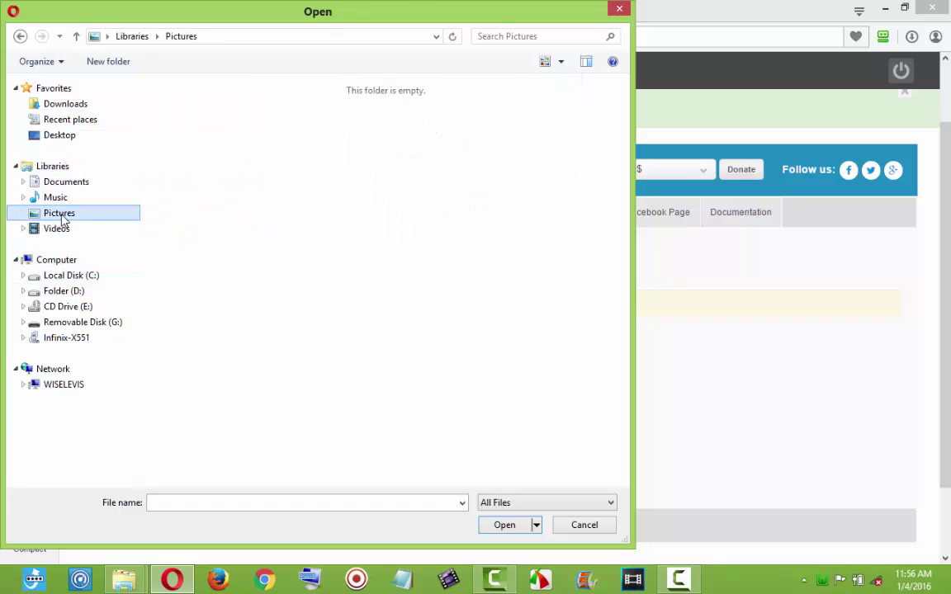
{"action": "double_click", "coordinate": [405, 115]}
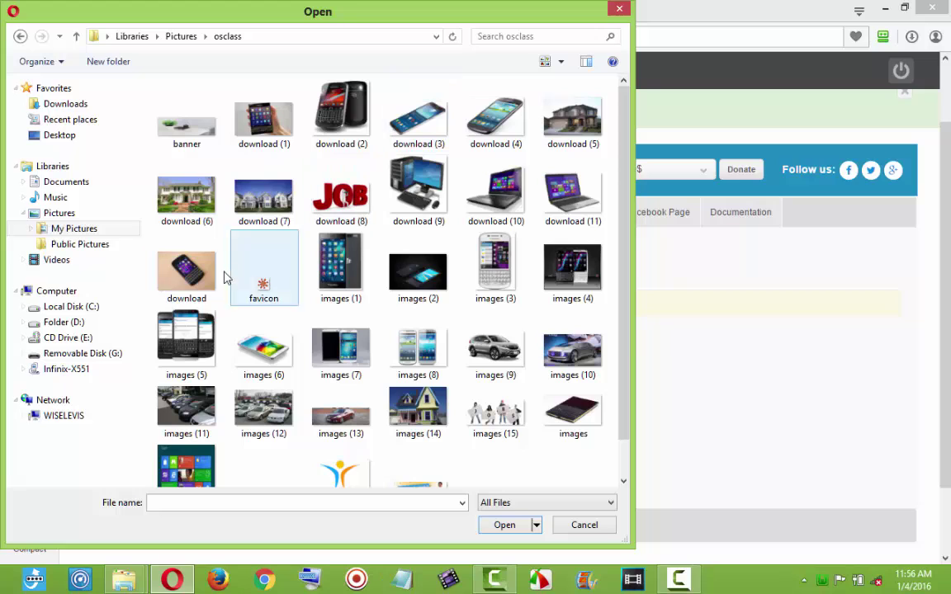
{"action": "double_click", "coordinate": [264, 285]}
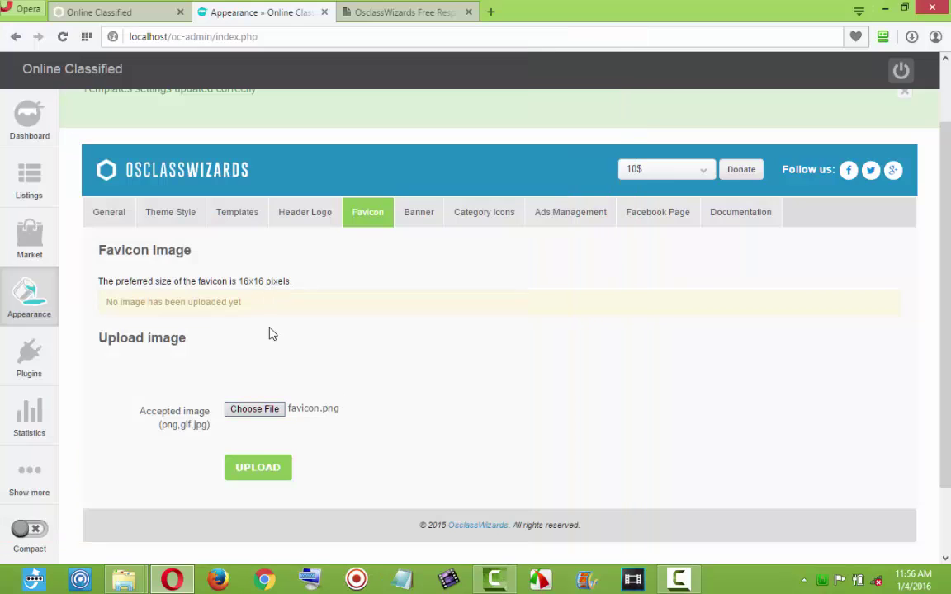
{"action": "left_click", "coordinate": [266, 470]}
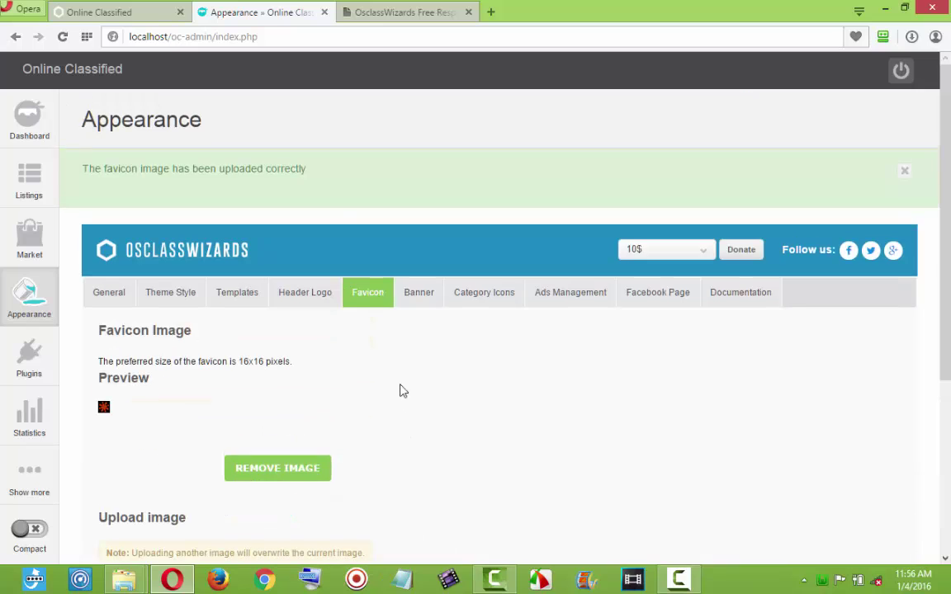
Reload the public homepage to see the new red favicon in its tab.
{"action": "left_click", "coordinate": [112, 11]}
{"action": "left_click", "coordinate": [61, 36]}
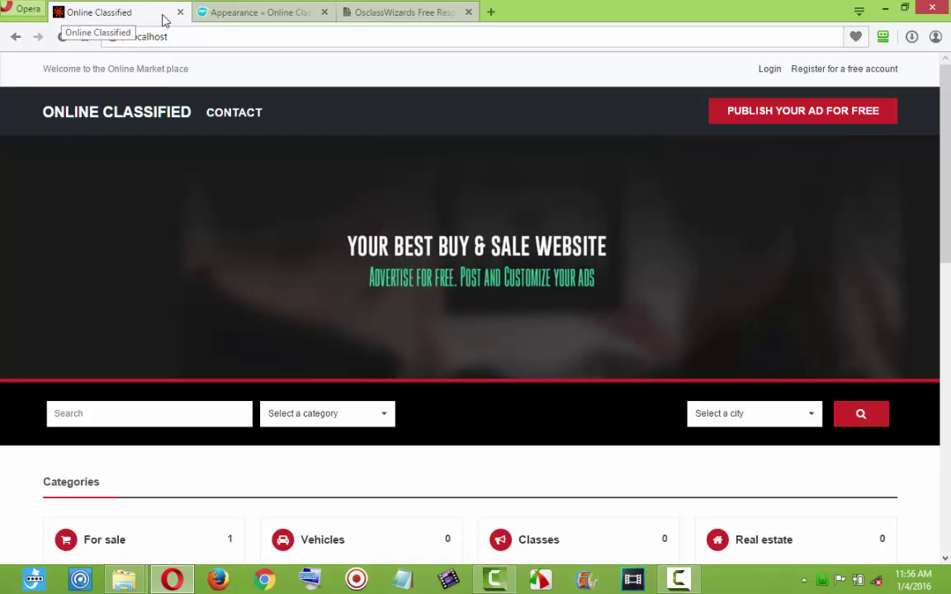
{"action": "left_click", "coordinate": [237, 13]}
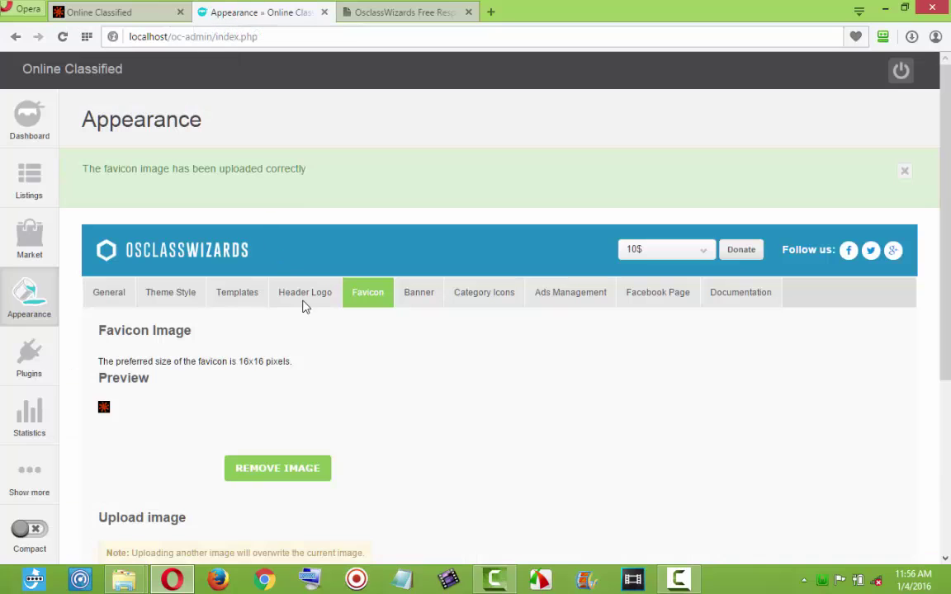
Show the Banner settings and compare them with the current homepage.
{"action": "left_click", "coordinate": [416, 294]}
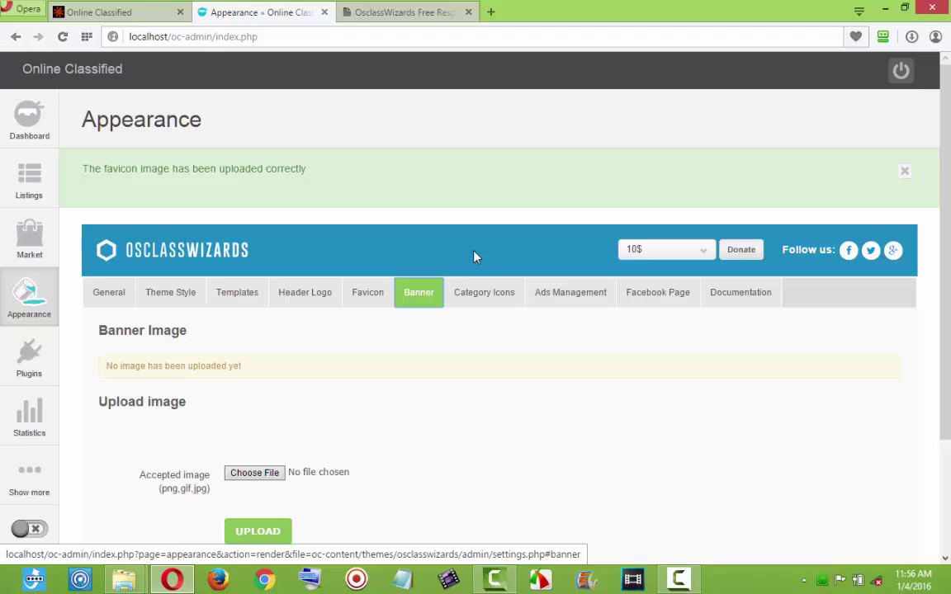
{"action": "left_click", "coordinate": [126, 13]}
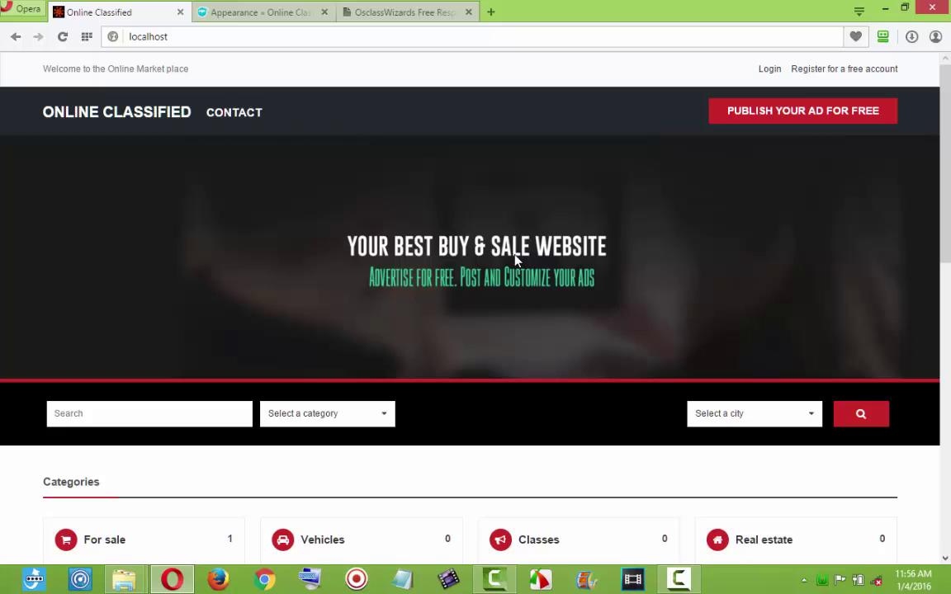
{"action": "left_click", "coordinate": [258, 12]}
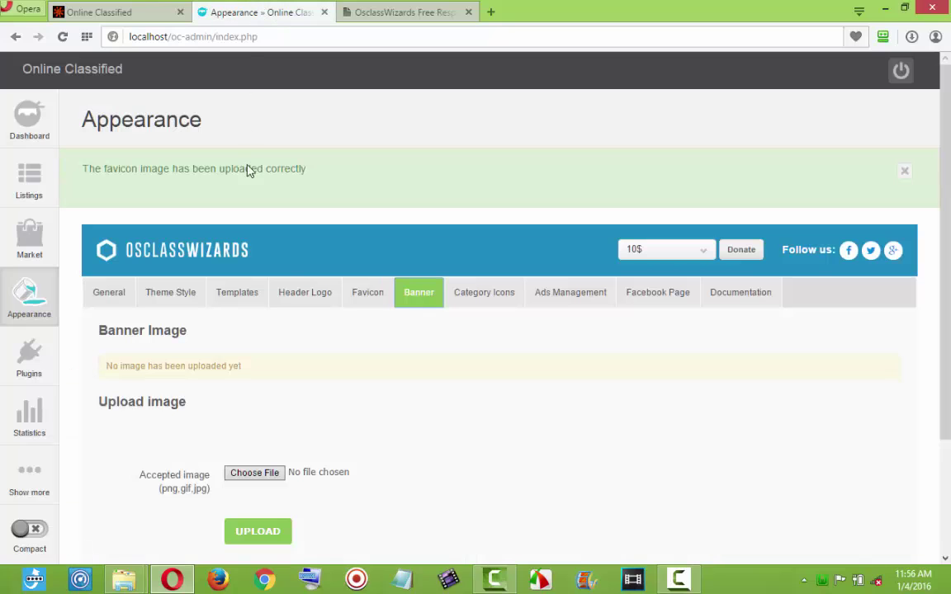
{"action": "scroll", "coordinate": [274, 446], "scroll_direction": "down", "scroll_amount": 2}
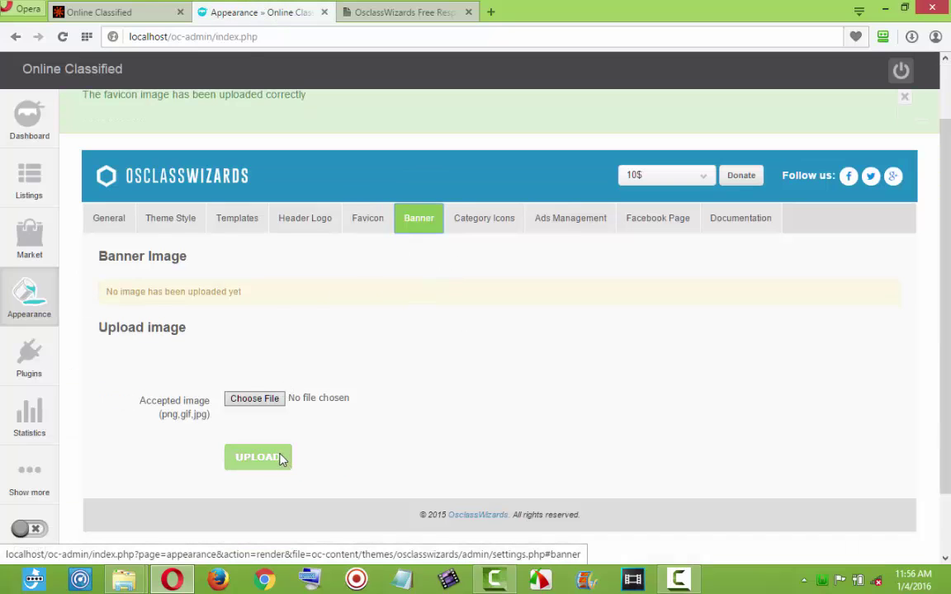
Upload banner.jpg as the theme's banner image.
{"action": "left_click", "coordinate": [256, 399]}
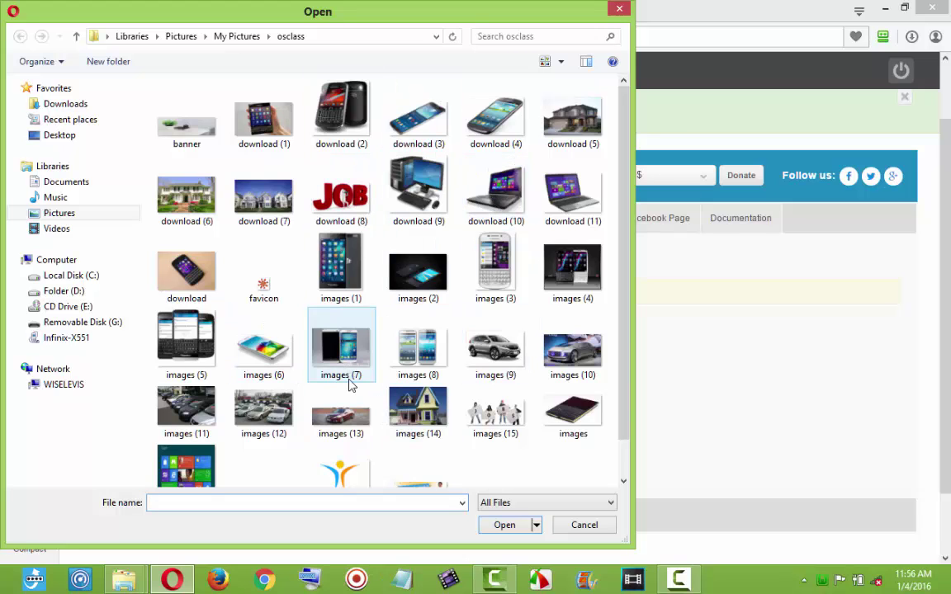
{"action": "key", "text": "Escape"}
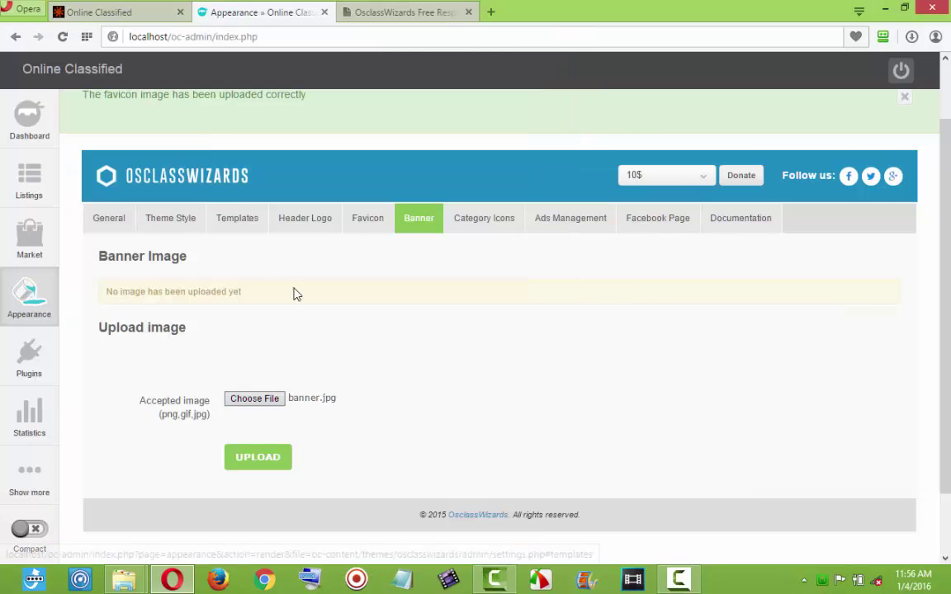
{"action": "left_click", "coordinate": [264, 459]}
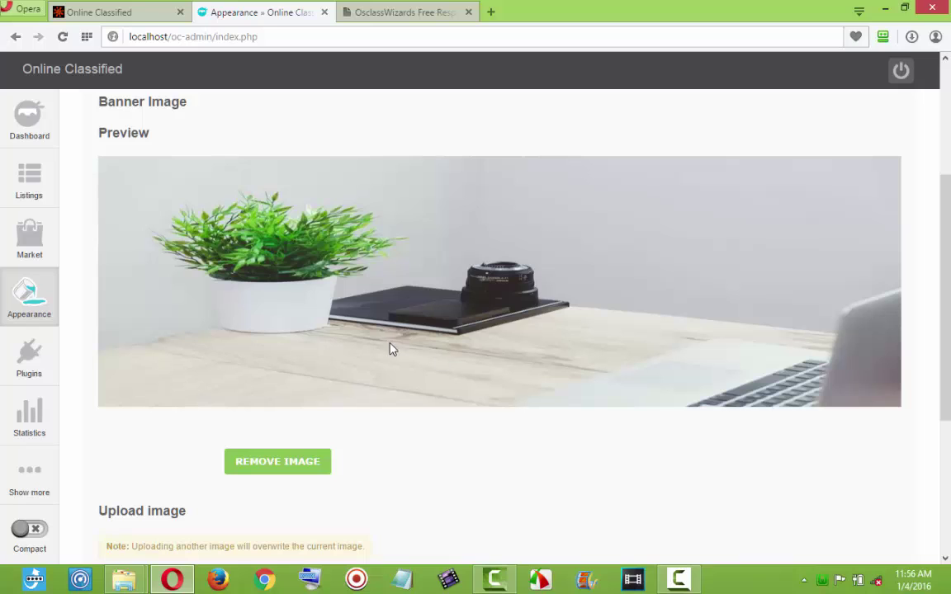
{"action": "scroll", "coordinate": [569, 446], "scroll_direction": "down", "scroll_amount": 3}
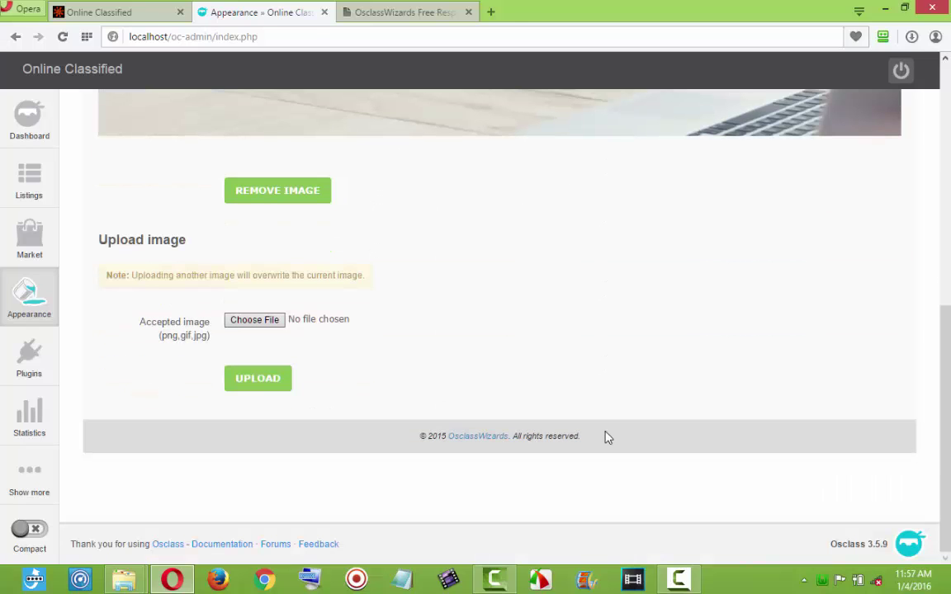
{"action": "scroll", "coordinate": [607, 439], "scroll_direction": "up", "scroll_amount": 6}
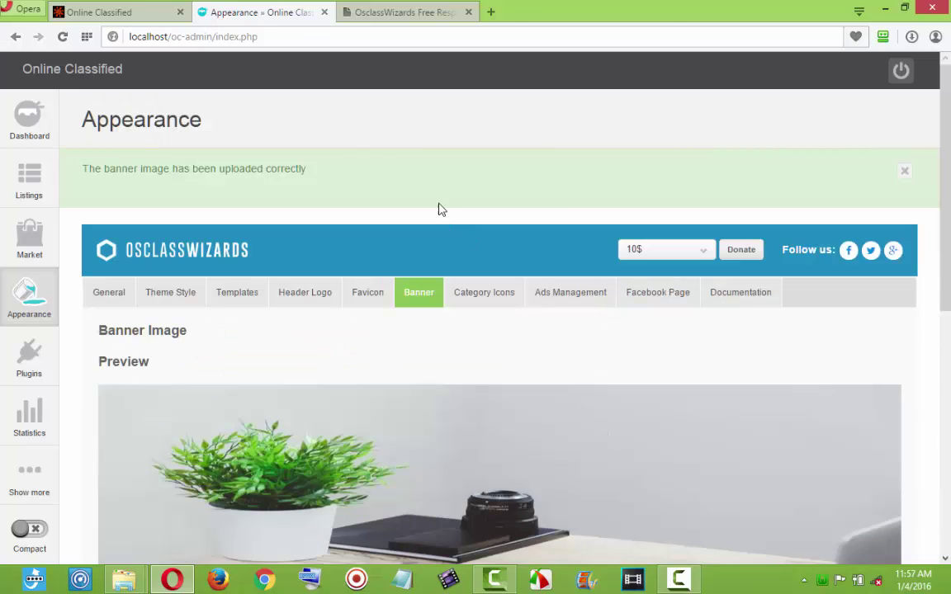
{"action": "left_click", "coordinate": [128, 14]}
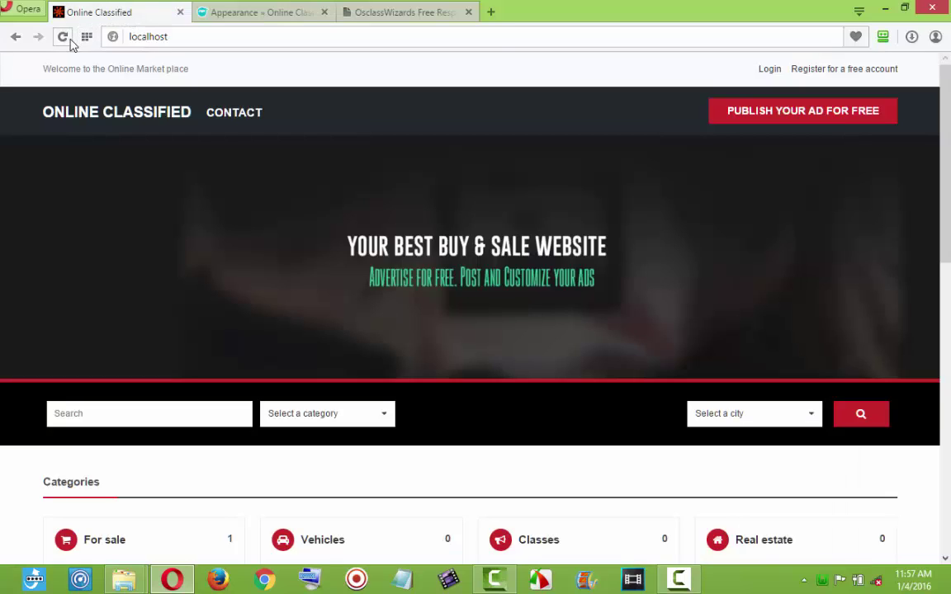
Reload the homepage and scroll to see the new desk-and-plant banner.
{"action": "left_click", "coordinate": [66, 40]}
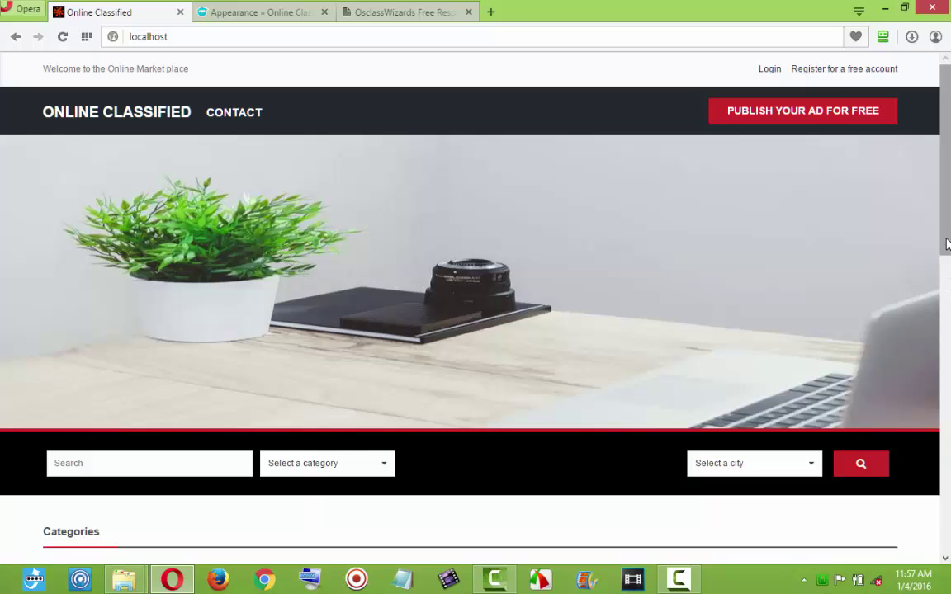
{"action": "mouse_move", "coordinate": [946, 241]}
{"action": "left_mouse_down"}
{"action": "mouse_move", "coordinate": [946, 289]}
{"action": "mouse_move", "coordinate": [949, 217]}
{"action": "mouse_move", "coordinate": [950, 555]}
{"action": "mouse_move", "coordinate": [947, 223]}
{"action": "left_mouse_up"}
Back in Appearance, review the Category Icons and Ads Management settings.
{"action": "left_click", "coordinate": [202, 12]}
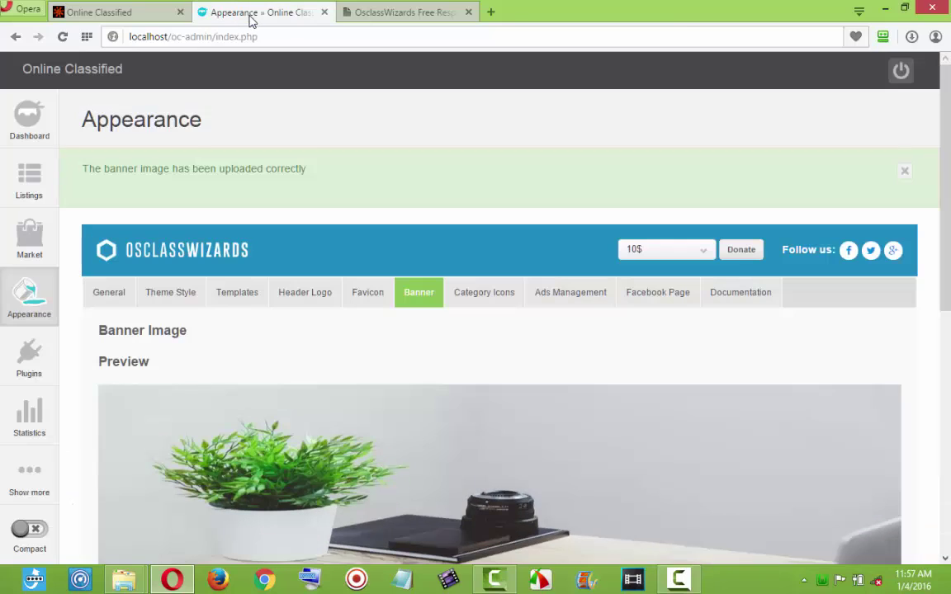
{"action": "left_click", "coordinate": [477, 308]}
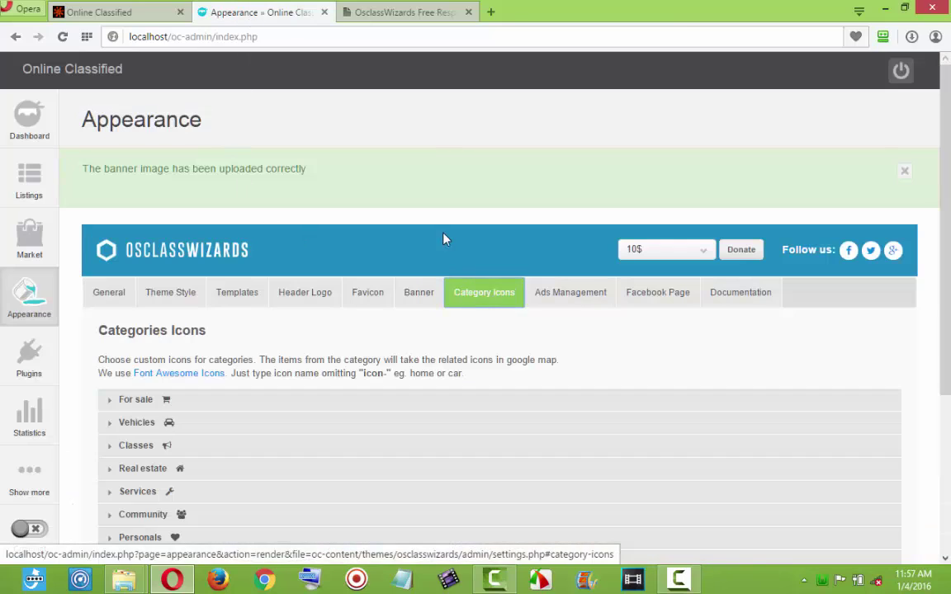
{"action": "scroll", "coordinate": [446, 270], "scroll_direction": "down", "scroll_amount": 3}
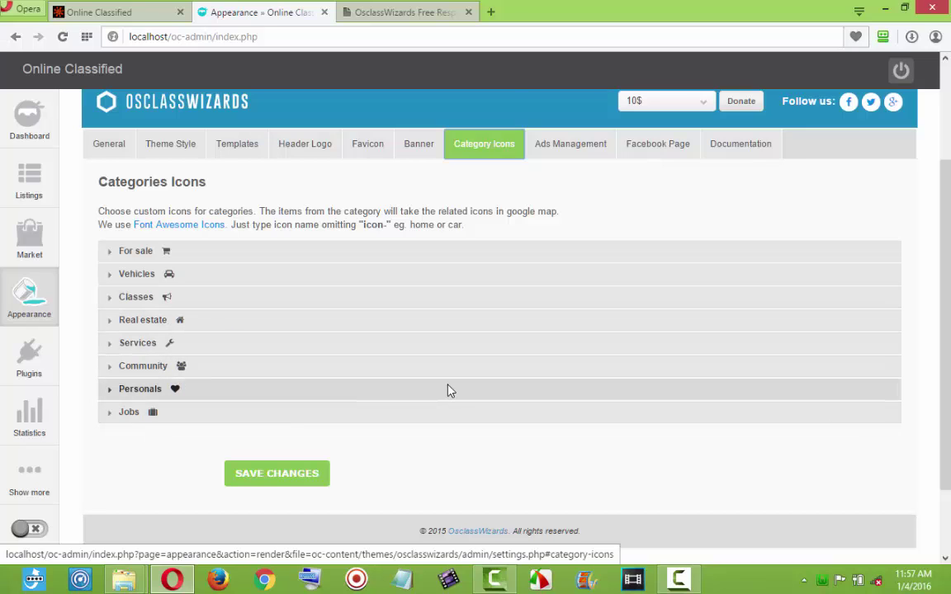
{"action": "scroll", "coordinate": [450, 390], "scroll_direction": "up", "scroll_amount": 1}
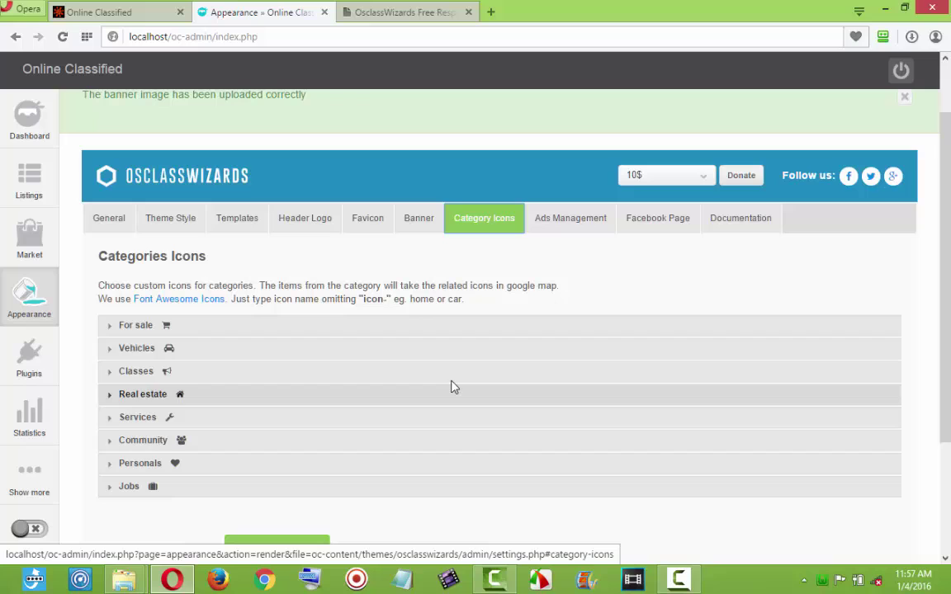
{"action": "left_click", "coordinate": [567, 219]}
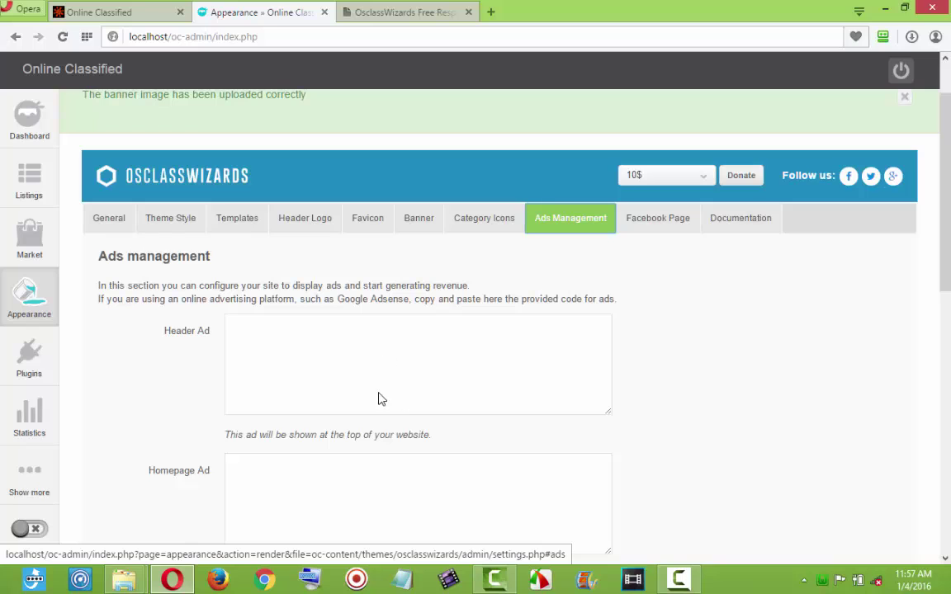
{"action": "scroll", "coordinate": [378, 399], "scroll_direction": "down", "scroll_amount": 5}
{"action": "scroll", "coordinate": [391, 382], "scroll_direction": "up", "scroll_amount": 3}
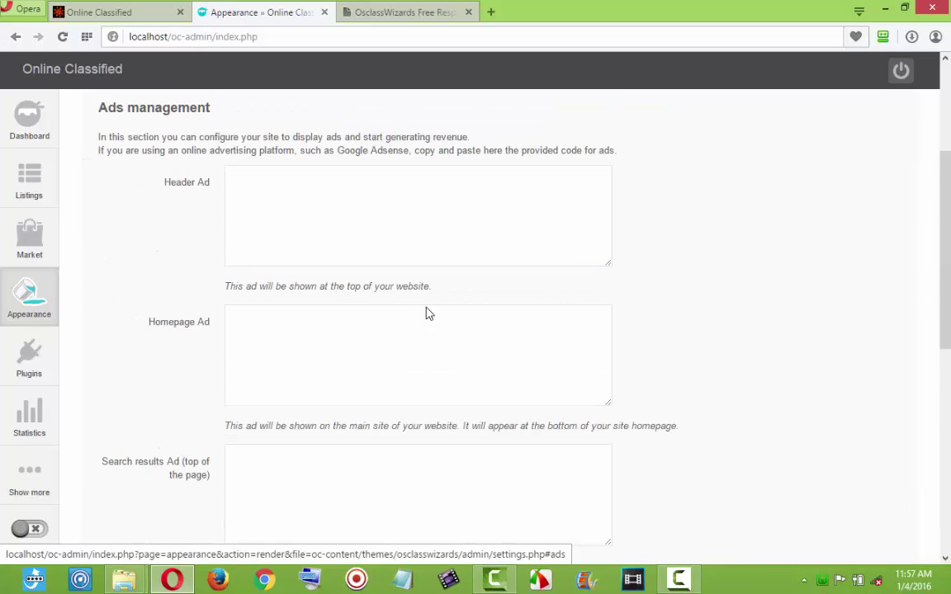
{"action": "scroll", "coordinate": [457, 380], "scroll_direction": "up", "scroll_amount": 3}
Replace the page name in the Facebook Page URL and save the Like Box settings.
{"action": "left_click", "coordinate": [663, 298]}
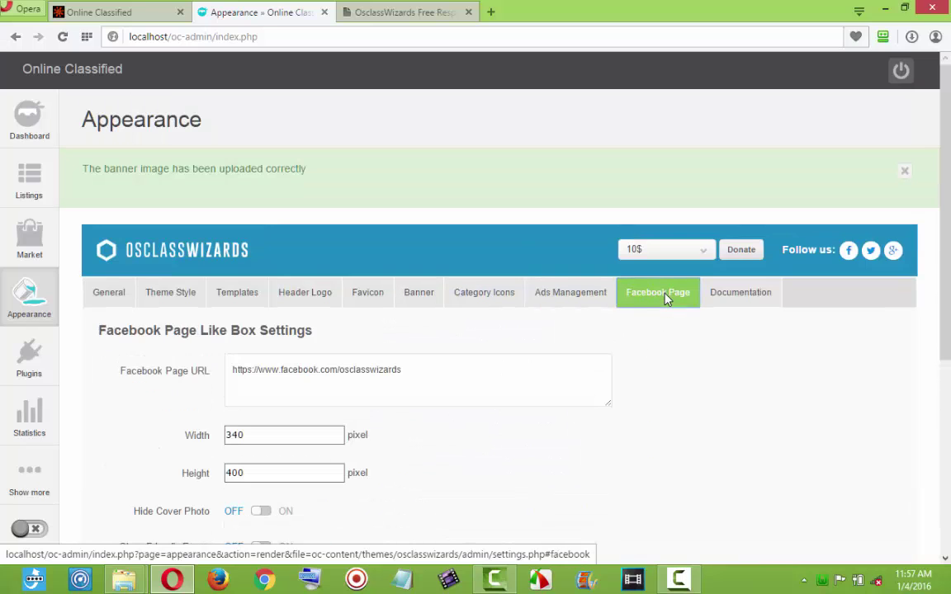
{"action": "left_click_drag", "start_coordinate": [402, 376], "coordinate": [344, 374]}
{"action": "type", "text": "s"}
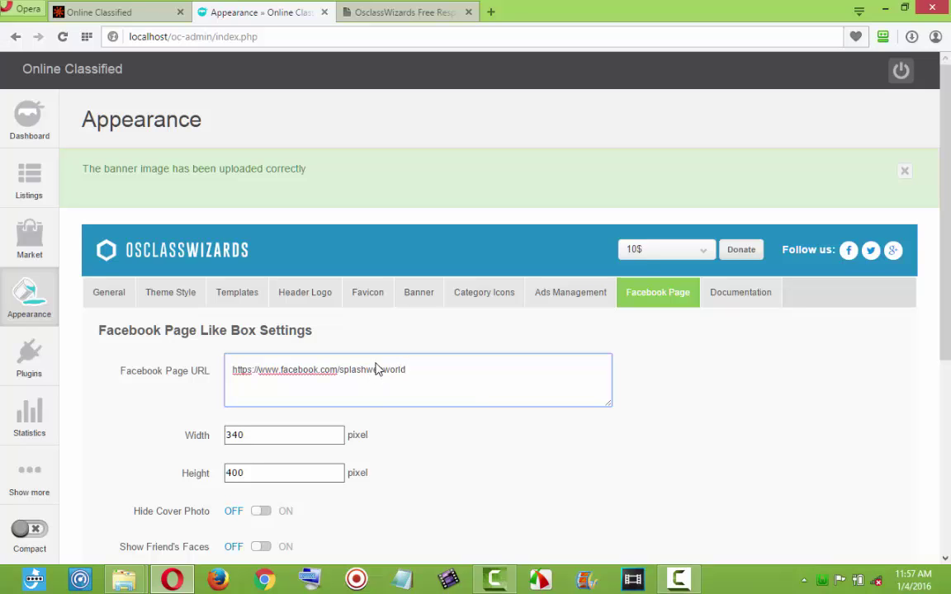
{"action": "scroll", "coordinate": [472, 405], "scroll_direction": "down", "scroll_amount": 3}
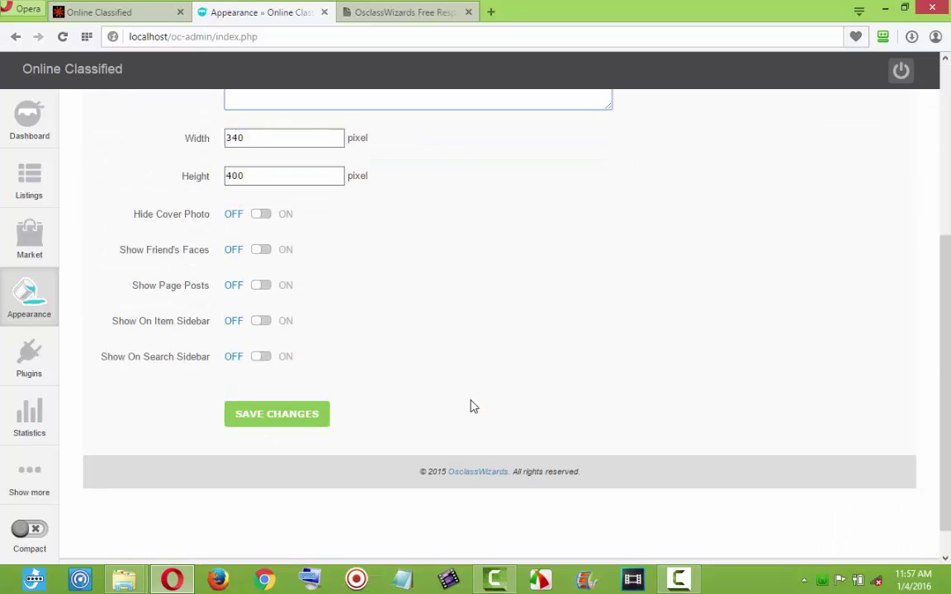
{"action": "left_click", "coordinate": [308, 413]}
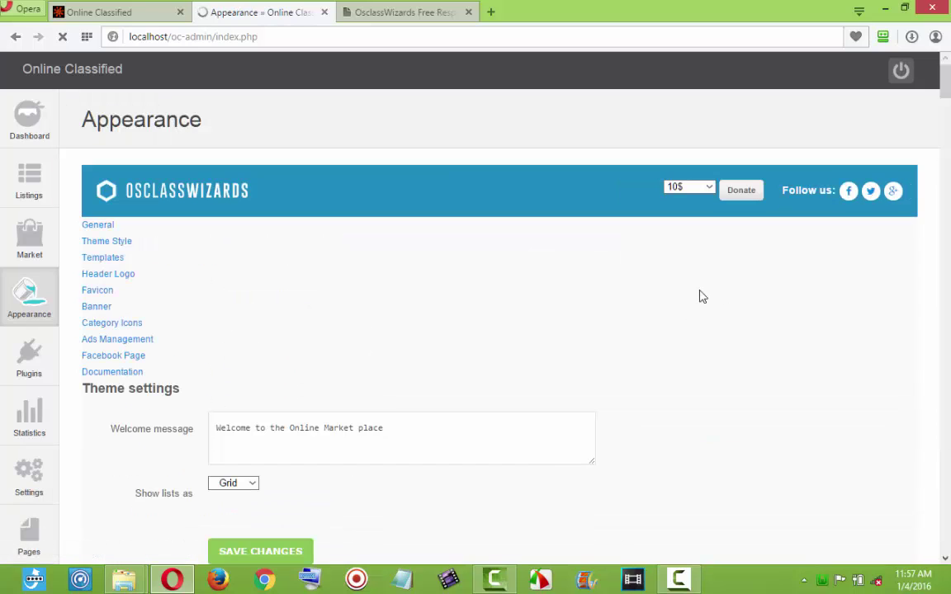
{"action": "scroll", "coordinate": [788, 336], "scroll_direction": "up", "scroll_amount": 1}
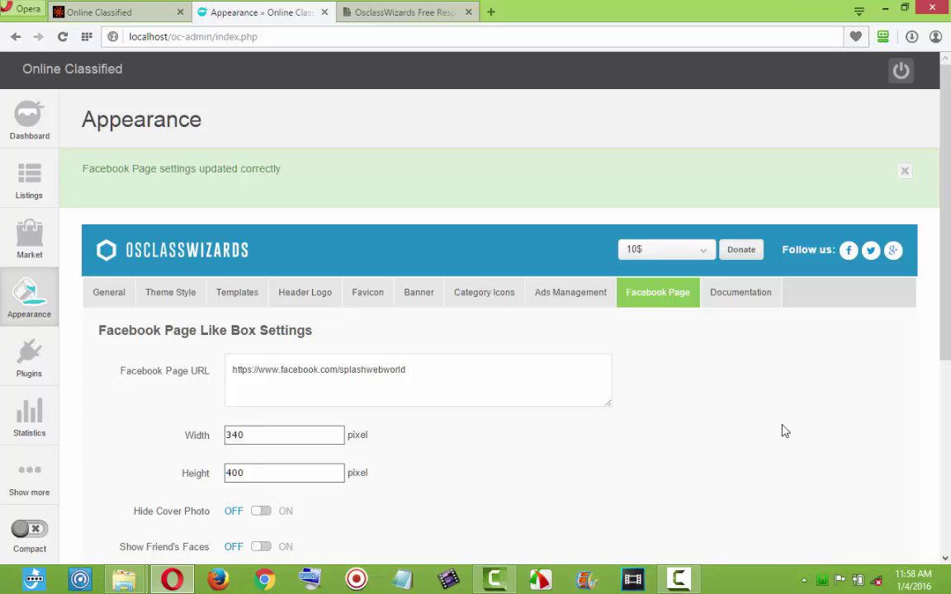
{"action": "mouse_move", "coordinate": [946, 344]}
{"action": "left_mouse_down"}
{"action": "mouse_move", "coordinate": [946, 539]}
{"action": "mouse_move", "coordinate": [946, 356]}
{"action": "left_mouse_up"}
{"action": "scroll", "coordinate": [511, 463], "scroll_direction": "up", "scroll_amount": 1}
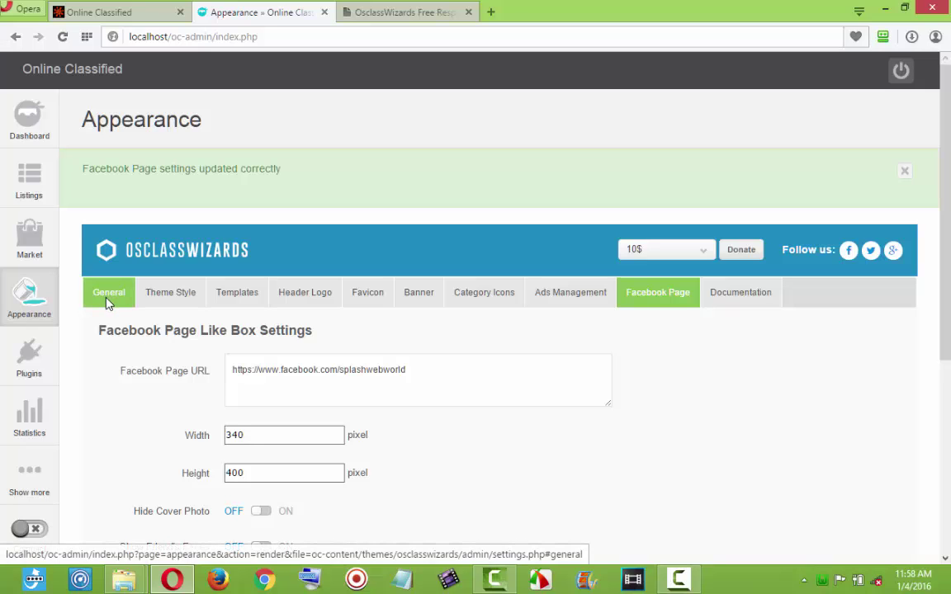
Go to the site's currency list and start adding a new currency.
{"action": "mouse_move", "coordinate": [25, 439]}
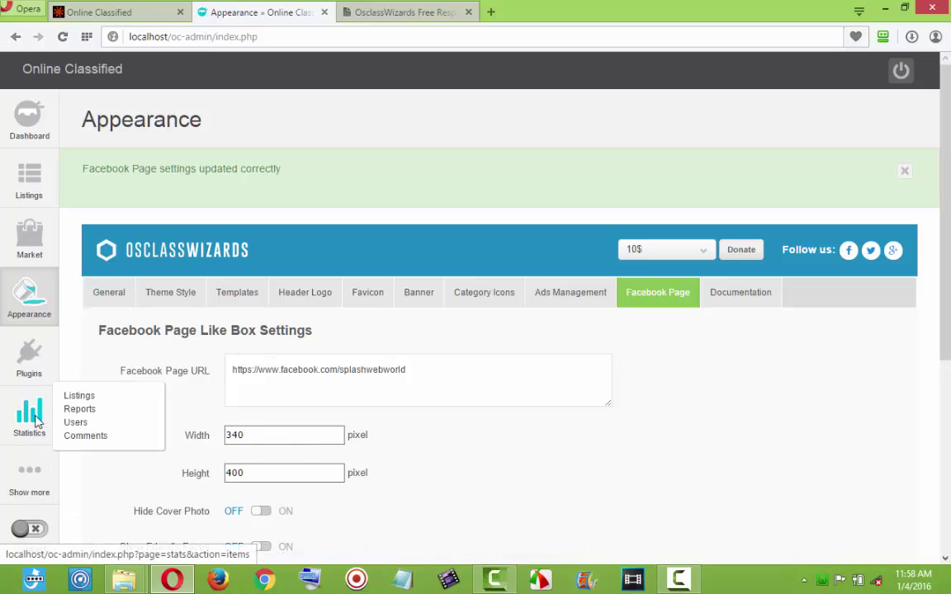
{"action": "mouse_move", "coordinate": [30, 473]}
{"action": "mouse_move", "coordinate": [89, 472]}
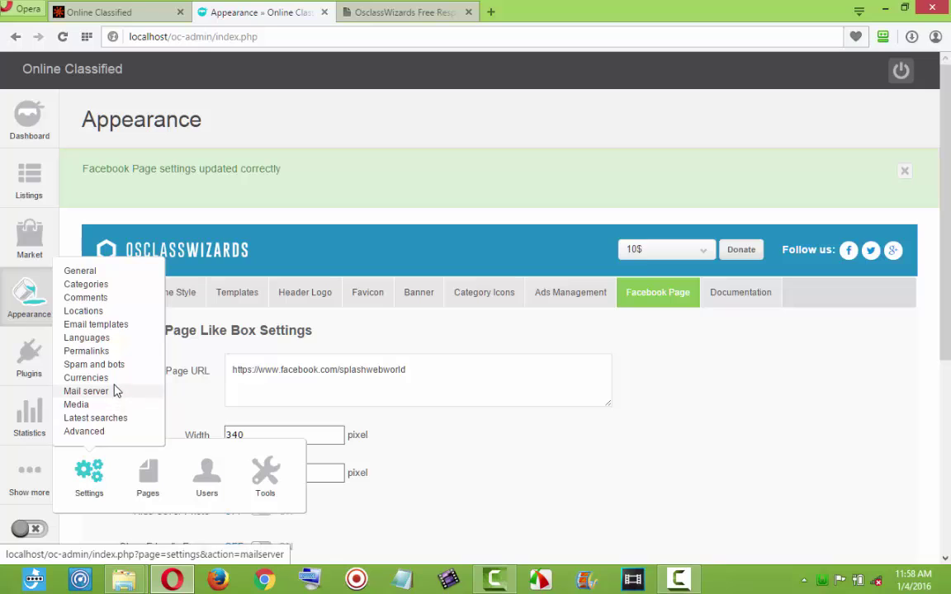
{"action": "left_click", "coordinate": [80, 377]}
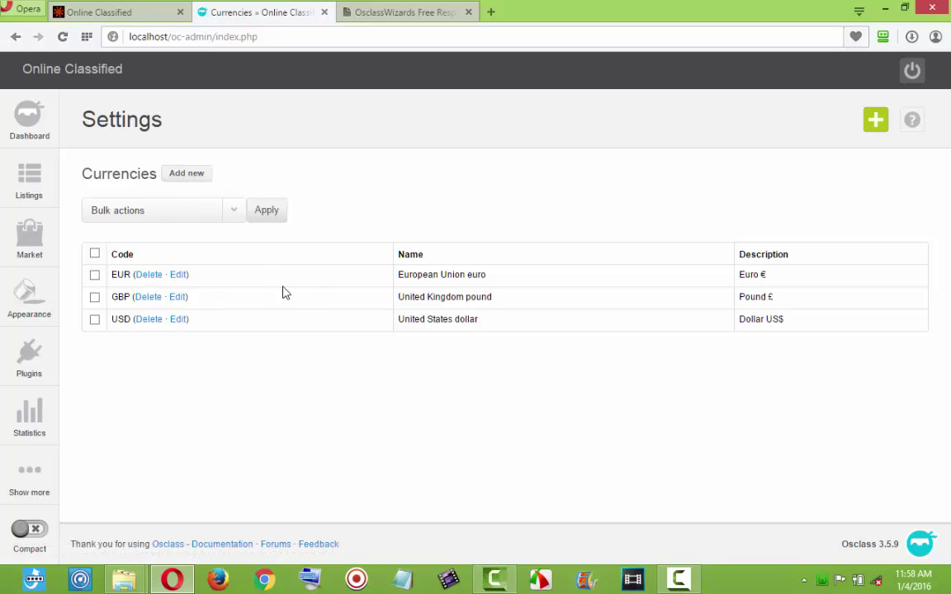
{"action": "left_click", "coordinate": [192, 179]}
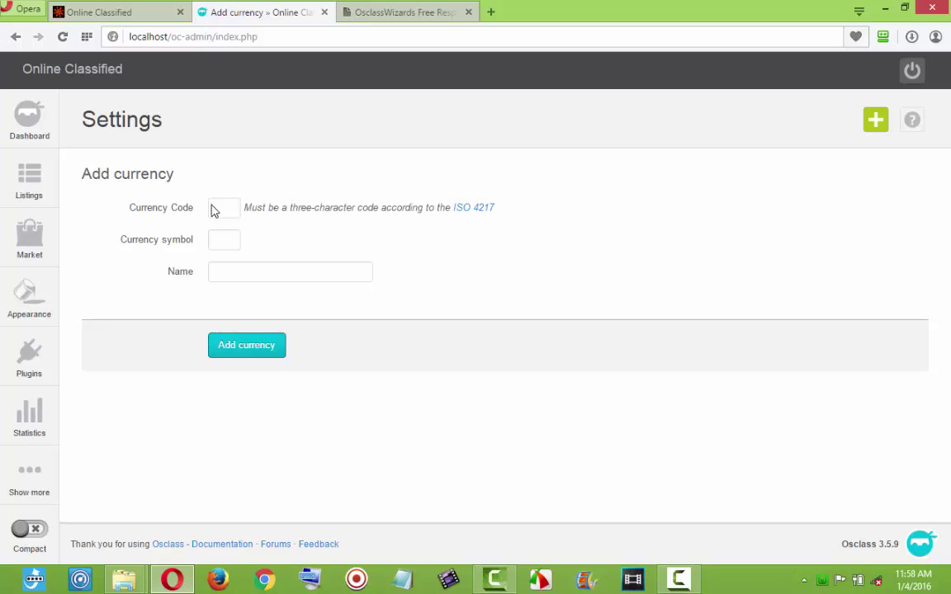
Add currency code NAR with symbol Naria ₦ and name Nigerian Naria.
{"action": "left_click", "coordinate": [214, 213]}
{"action": "type", "text": "Nar"}
{"action": "left_click", "coordinate": [235, 228]}
{"action": "left_click", "coordinate": [222, 246]}
{"action": "type", "text": "n"}
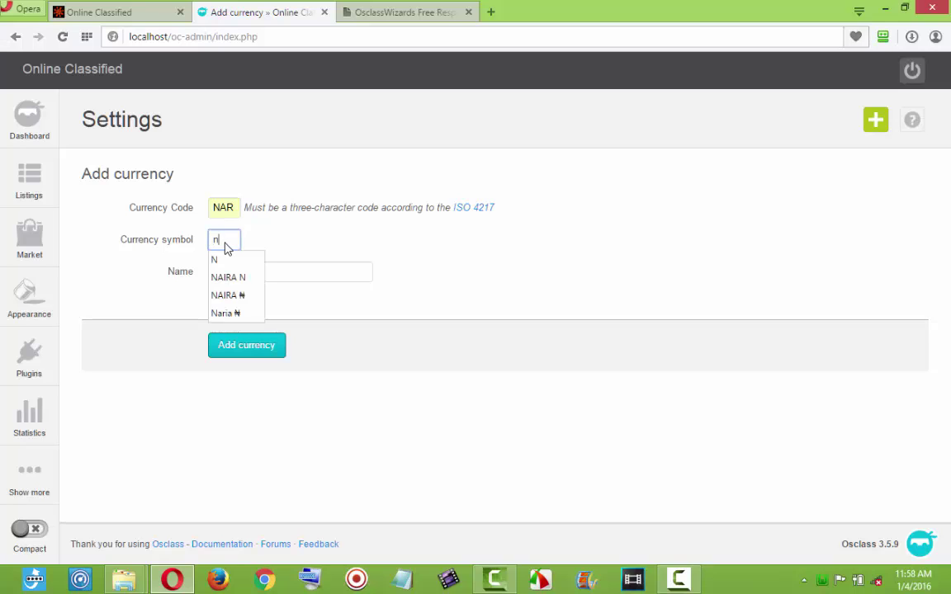
{"action": "left_click", "coordinate": [233, 311]}
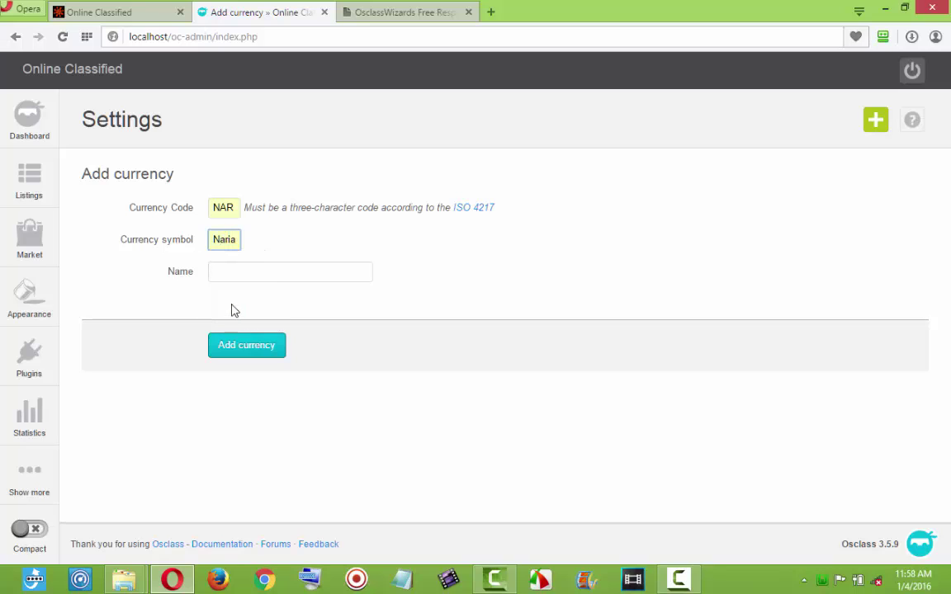
{"action": "left_click", "coordinate": [235, 273]}
{"action": "type", "text": "n Naria"}
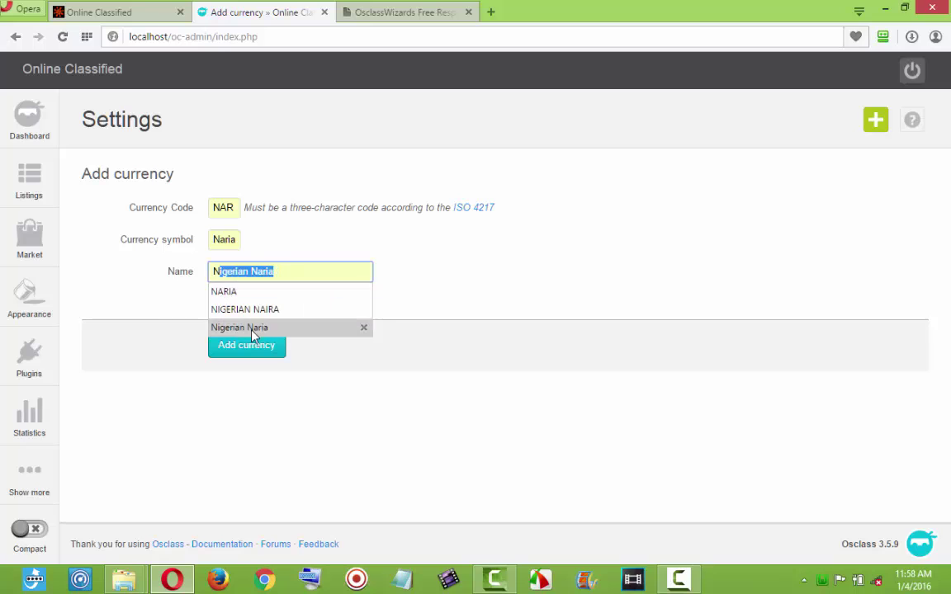
{"action": "left_click", "coordinate": [241, 328]}
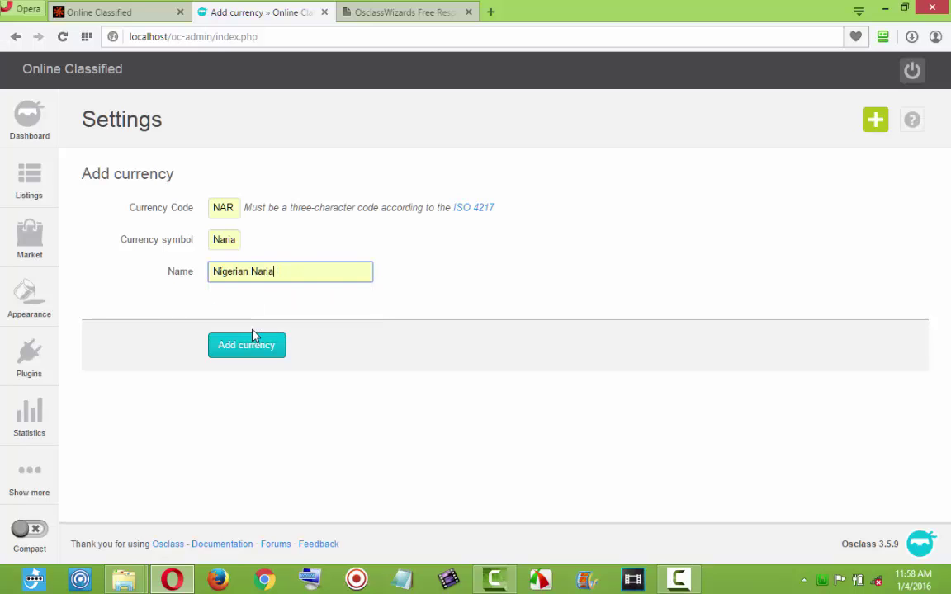
{"action": "left_click", "coordinate": [247, 347]}
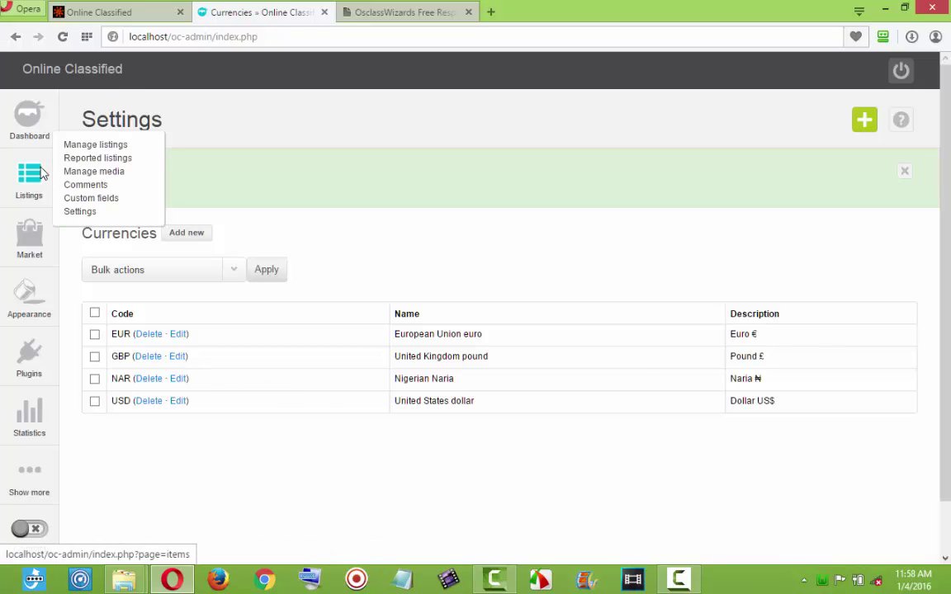
{"action": "left_click", "coordinate": [90, 12]}
{"action": "left_click", "coordinate": [60, 38]}
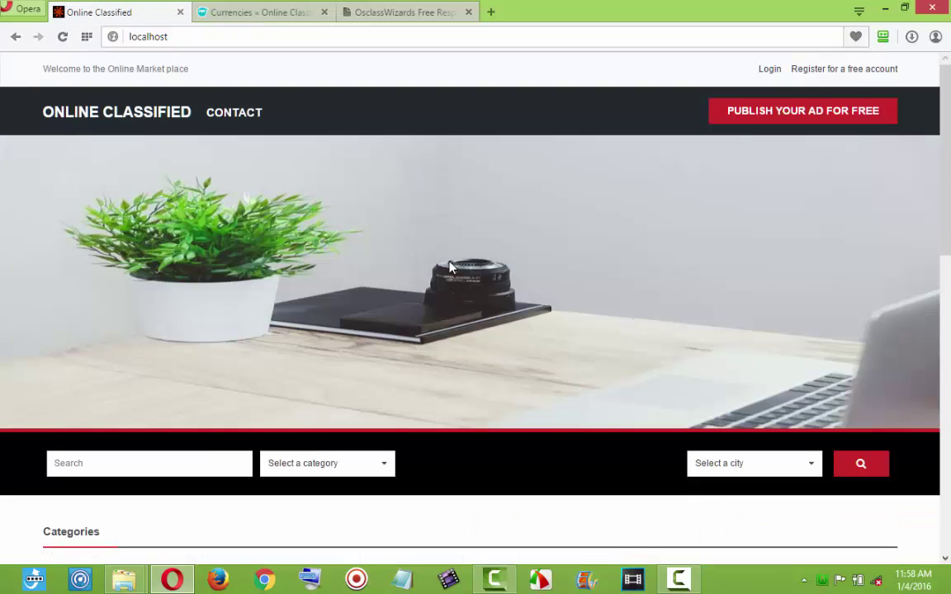
{"action": "scroll", "coordinate": [949, 245], "scroll_direction": "down", "scroll_amount": 2}
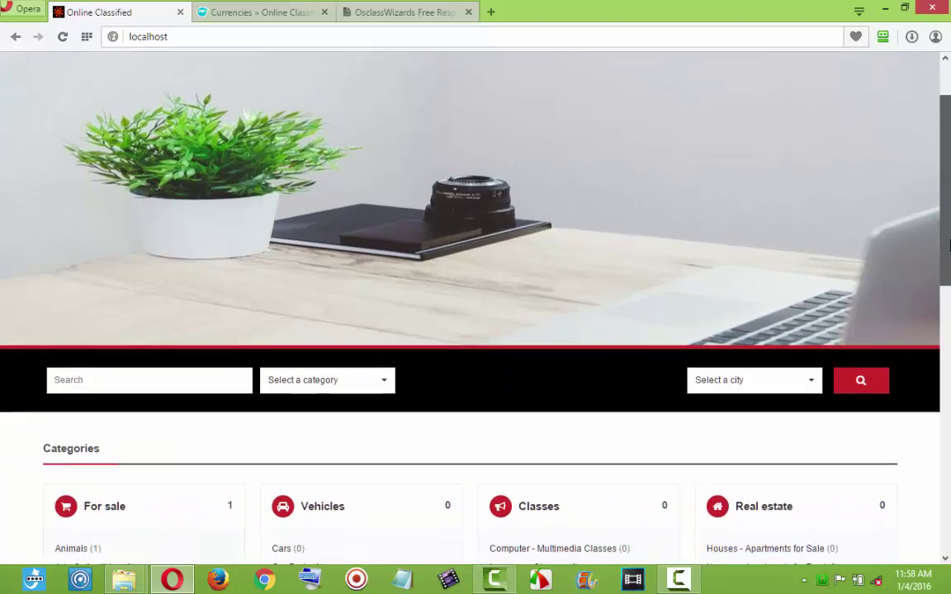
{"action": "scroll", "coordinate": [949, 245], "scroll_direction": "down", "scroll_amount": 5}
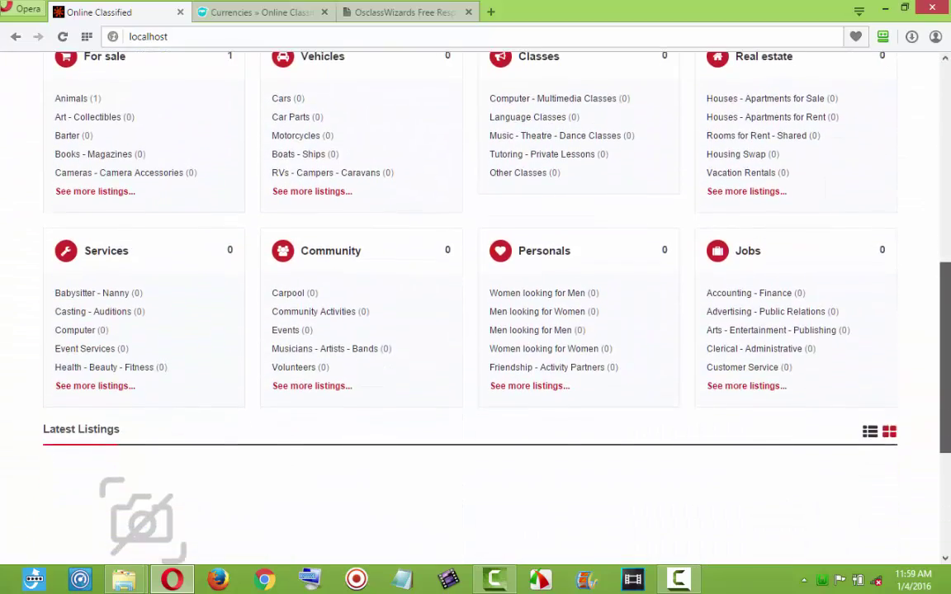
{"action": "scroll", "coordinate": [950, 245], "scroll_direction": "down", "scroll_amount": 4}
{"action": "scroll", "coordinate": [949, 245], "scroll_direction": "up", "scroll_amount": 10}
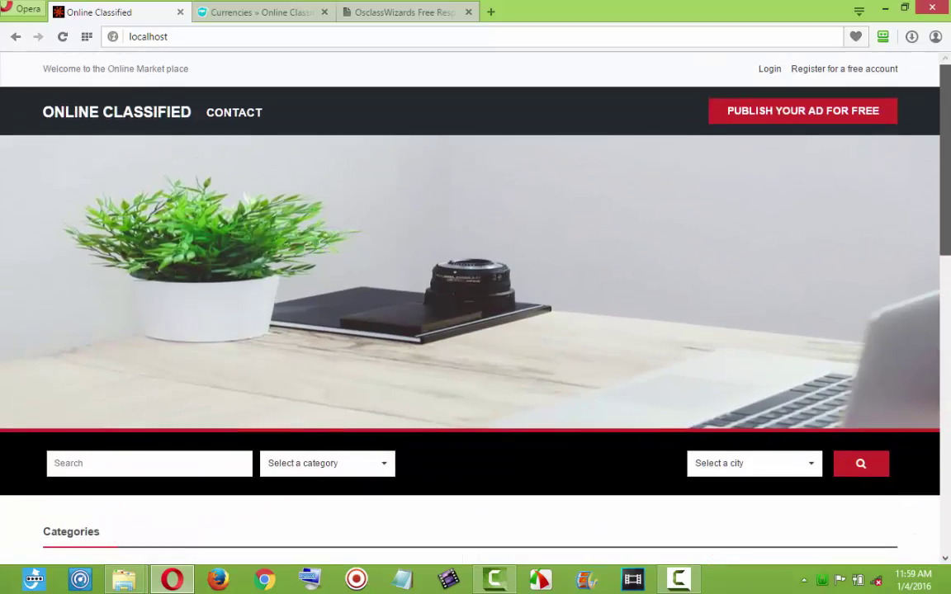
{"action": "left_click", "coordinate": [221, 14]}
{"action": "mouse_move", "coordinate": [35, 198]}
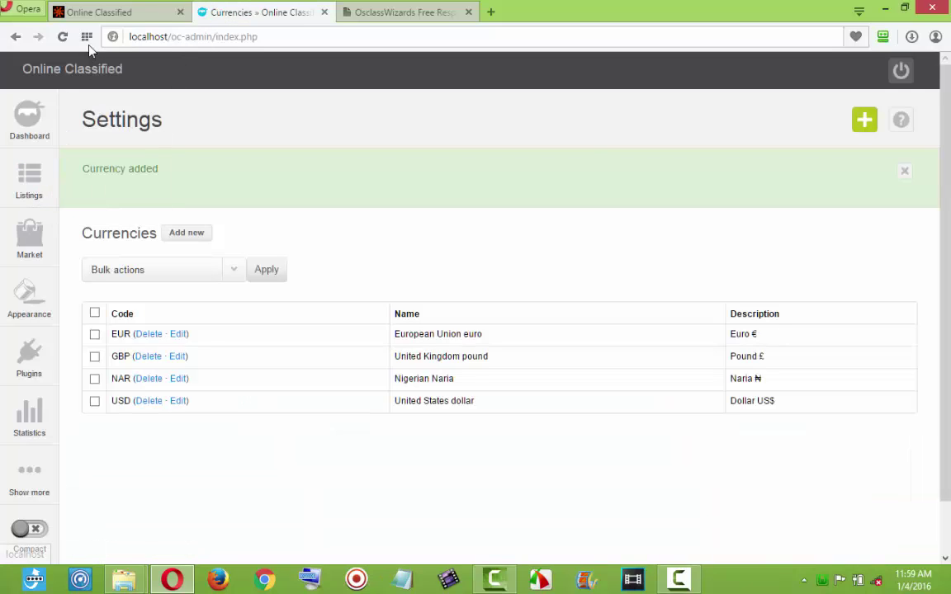
{"action": "left_click", "coordinate": [101, 8]}
{"action": "scroll", "coordinate": [157, 387], "scroll_direction": "down", "scroll_amount": 1}
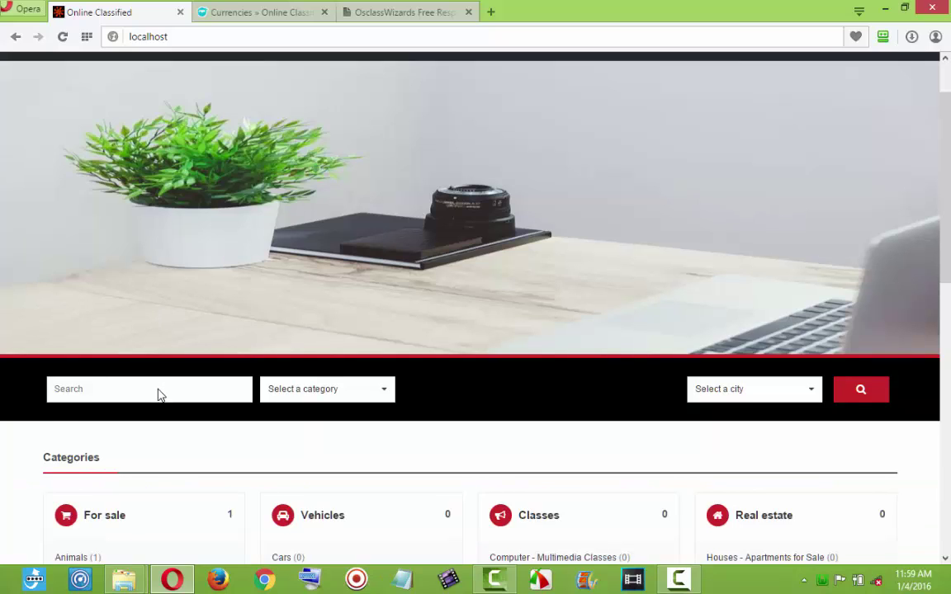
{"action": "scroll", "coordinate": [160, 396], "scroll_direction": "down", "scroll_amount": 3}
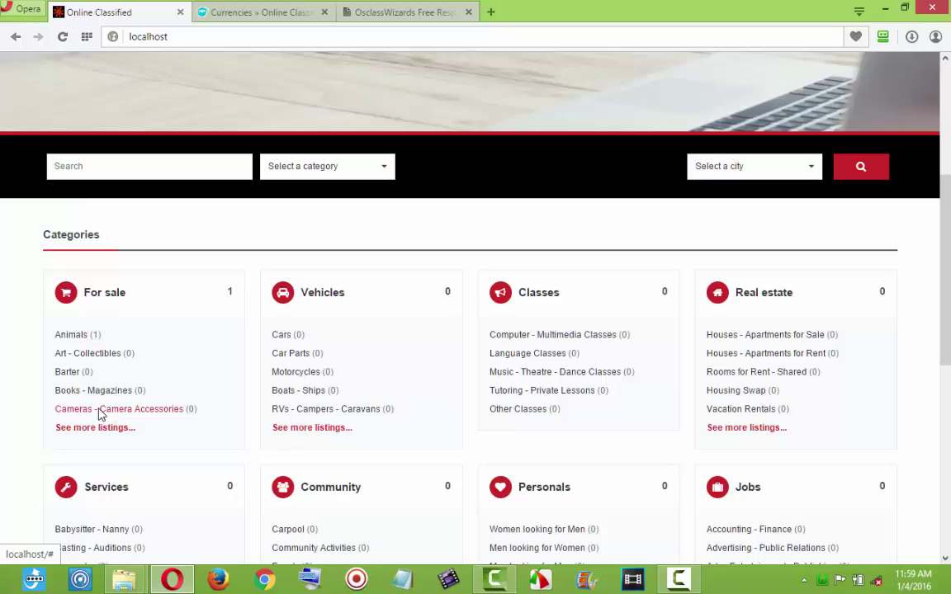
Open Manage listings and compare it with the public site's latest listings.
{"action": "left_click", "coordinate": [235, 11]}
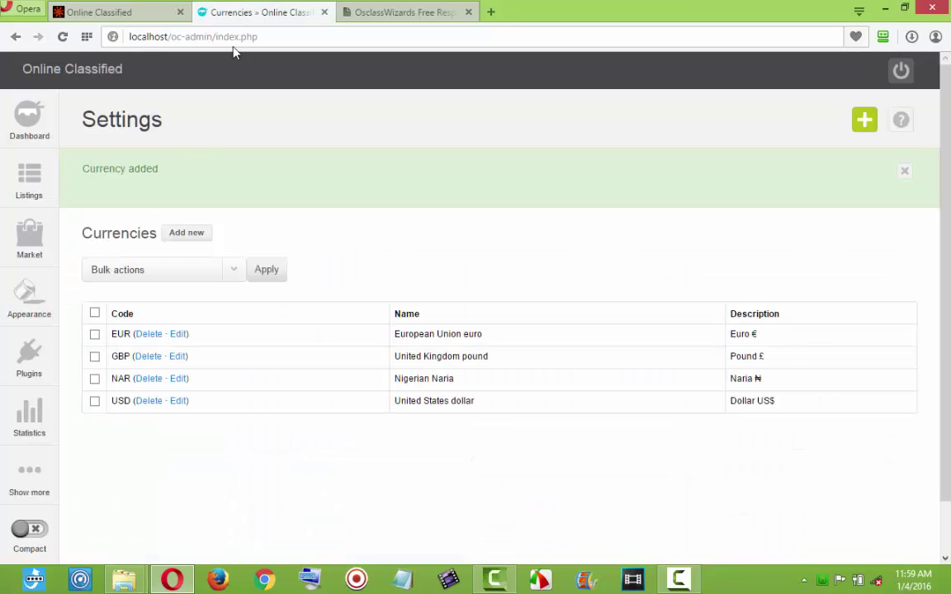
{"action": "mouse_move", "coordinate": [30, 191]}
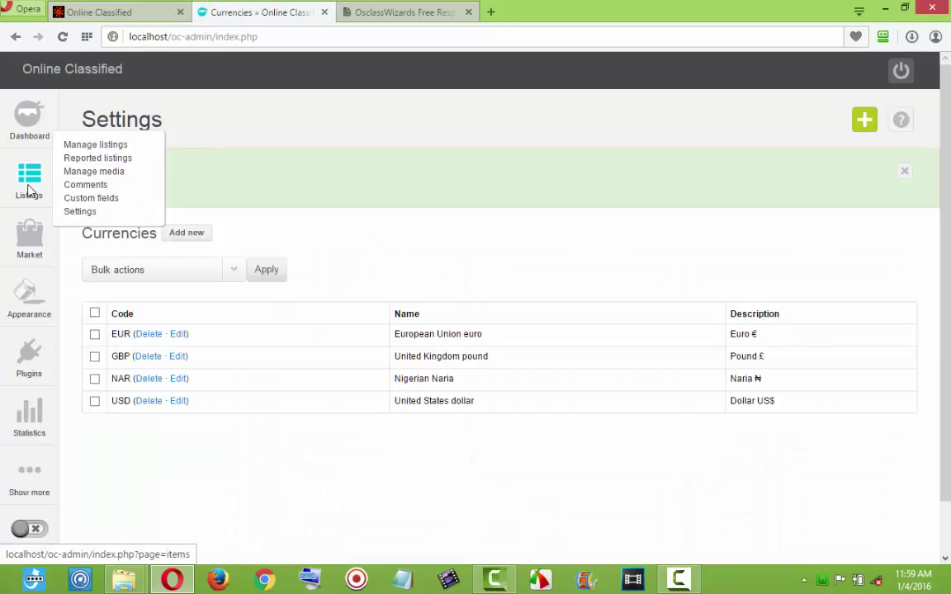
{"action": "left_click", "coordinate": [95, 148]}
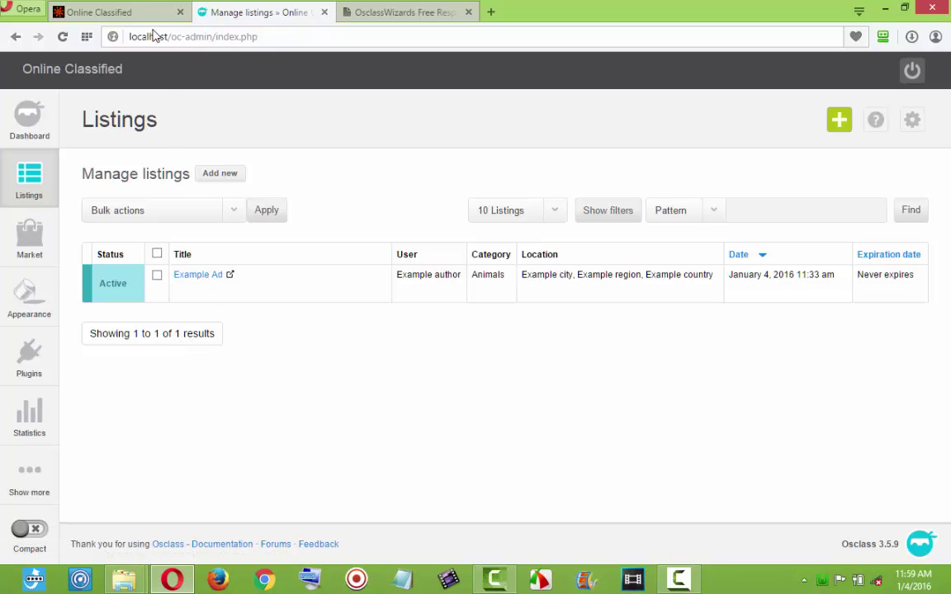
{"action": "left_click", "coordinate": [142, 15]}
{"action": "scroll", "coordinate": [320, 351], "scroll_direction": "down", "scroll_amount": 5}
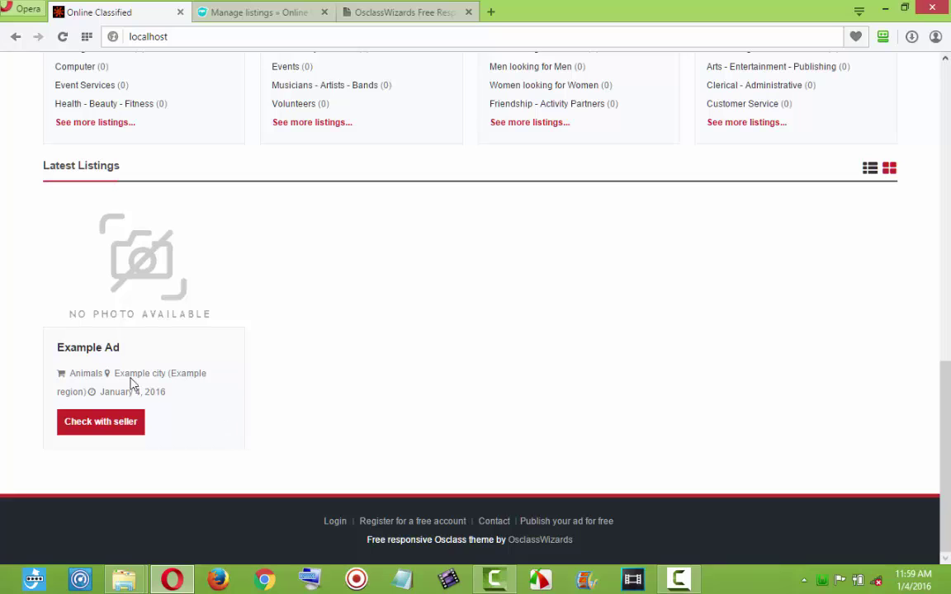
{"action": "left_click", "coordinate": [275, 16]}
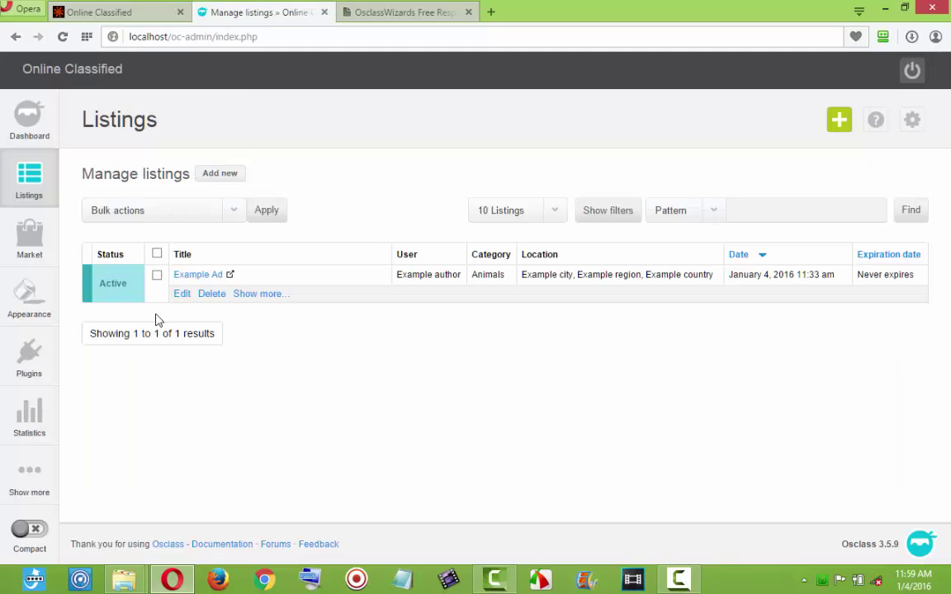
Bulk-delete the ticked Example Ad listing and confirm the deletion.
{"action": "left_click", "coordinate": [207, 212]}
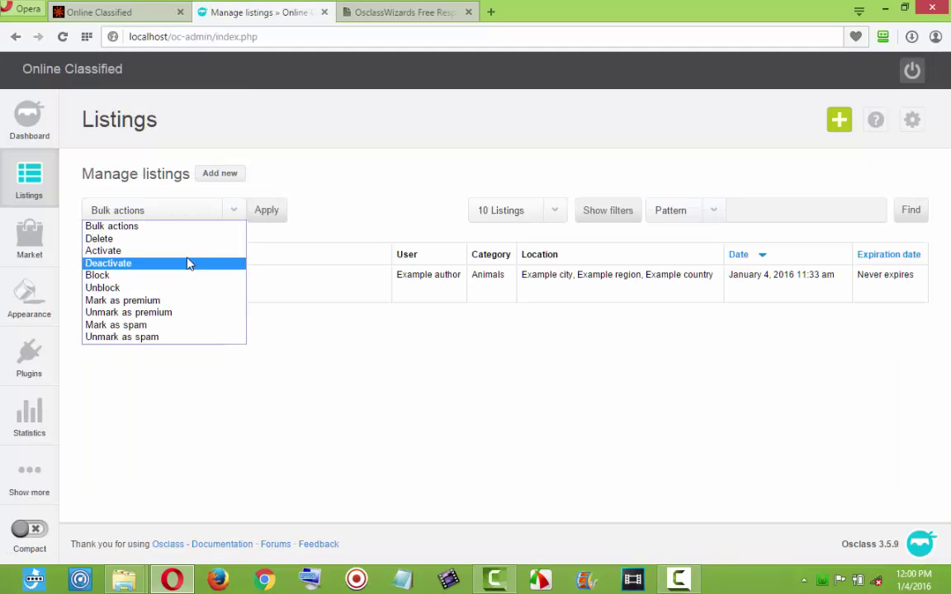
{"action": "left_click", "coordinate": [281, 194]}
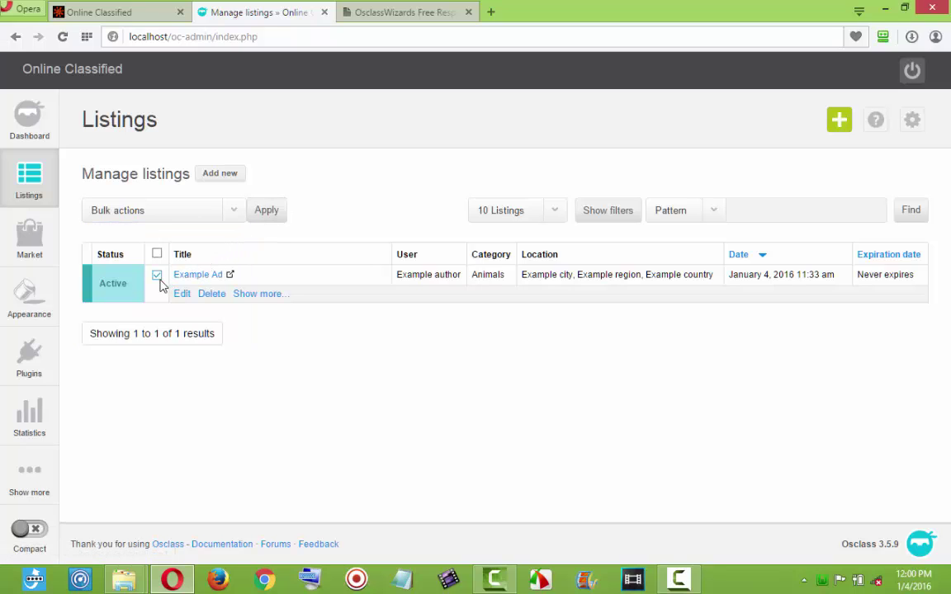
{"action": "left_click", "coordinate": [235, 213]}
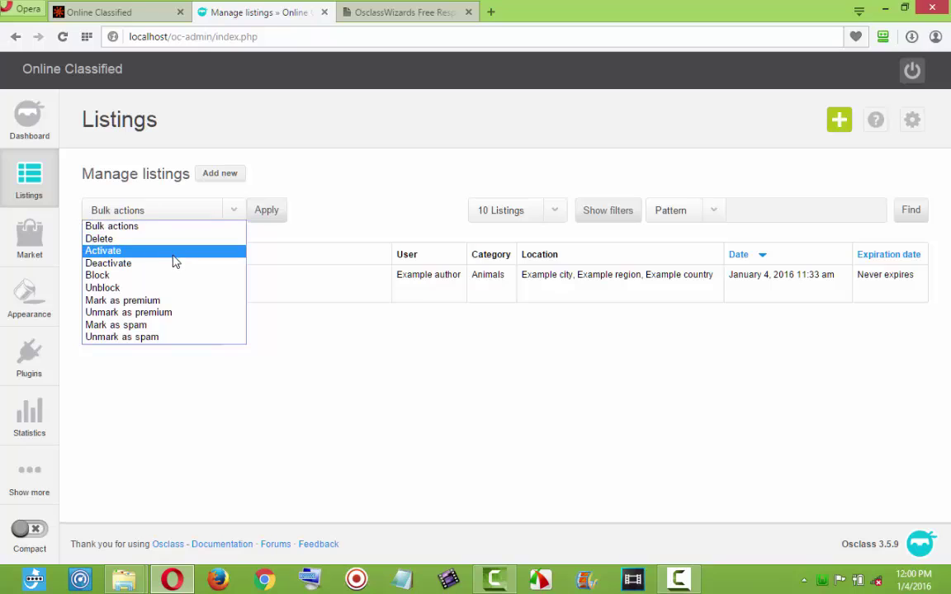
{"action": "left_click", "coordinate": [170, 239]}
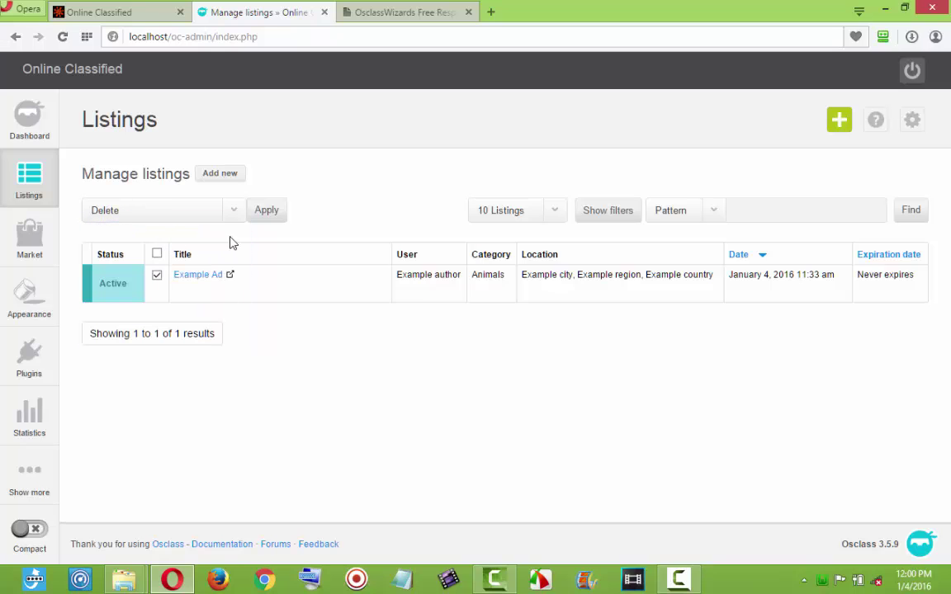
{"action": "left_click", "coordinate": [269, 210]}
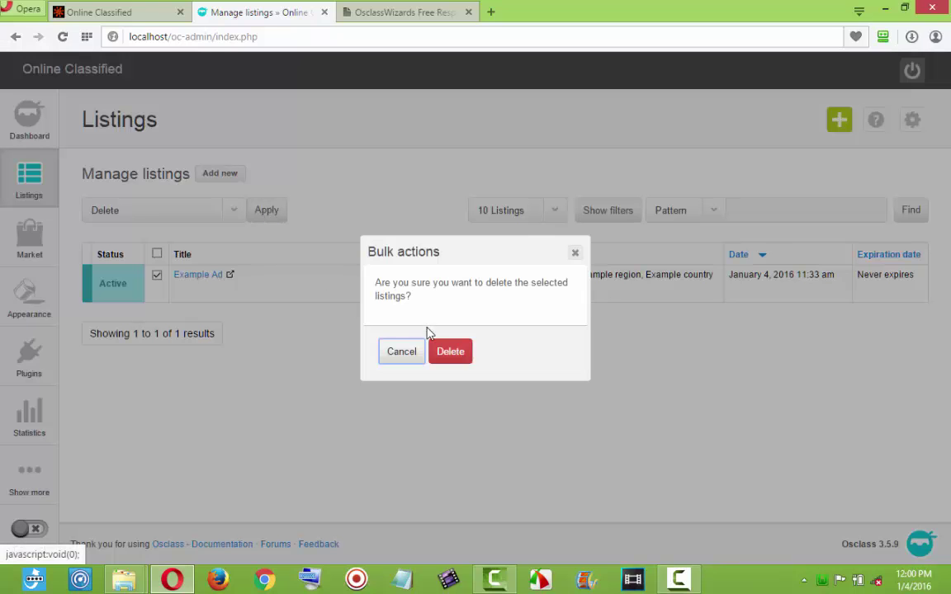
{"action": "left_click", "coordinate": [438, 355]}
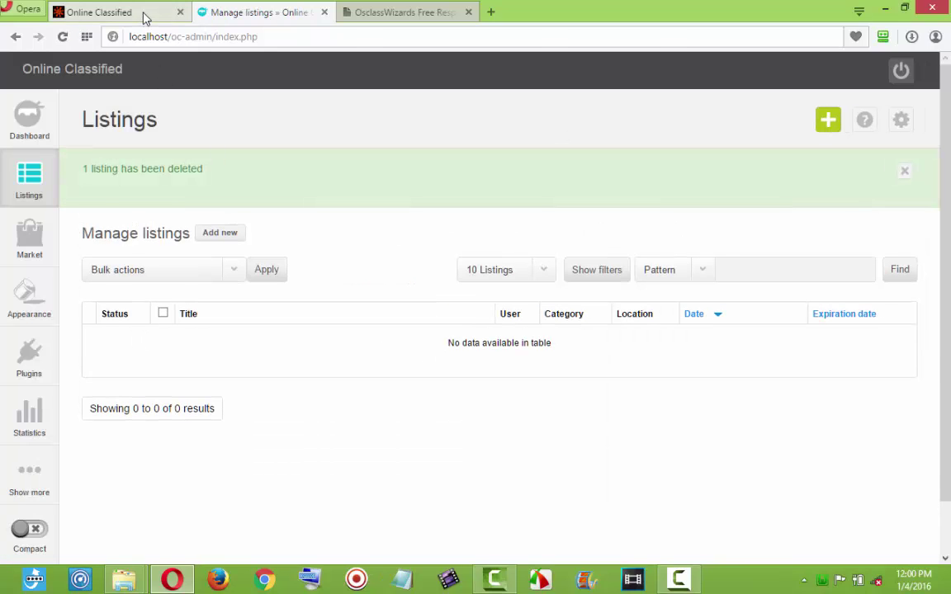
Reload the public homepage to confirm no listings remain.
{"action": "left_click", "coordinate": [145, 16]}
{"action": "left_click", "coordinate": [63, 36]}
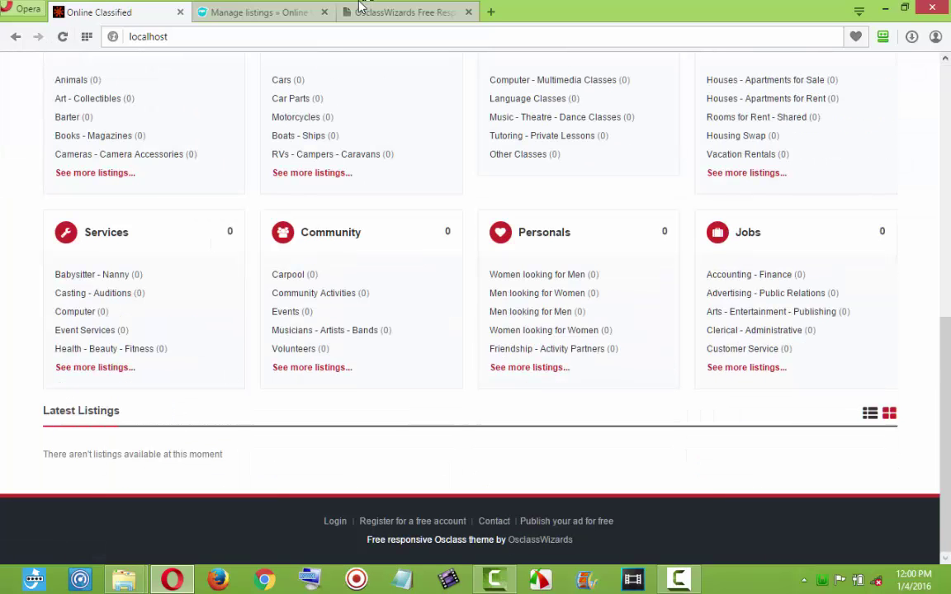
{"action": "left_click", "coordinate": [291, 13]}
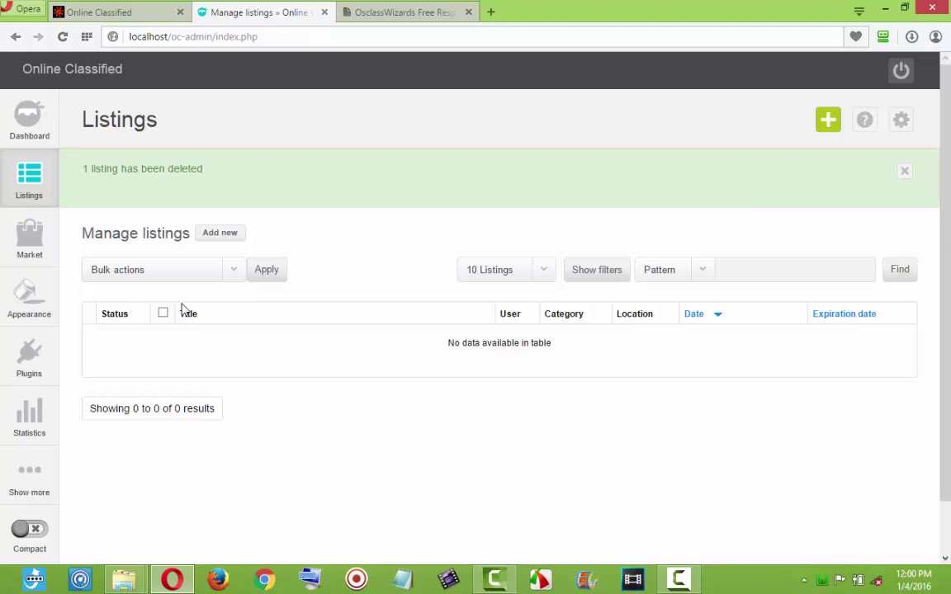
Start a new listing 'A Mansion for sale in Lekki' under Real estate > Houses - Apartments for Sale.
{"action": "left_click", "coordinate": [226, 234]}
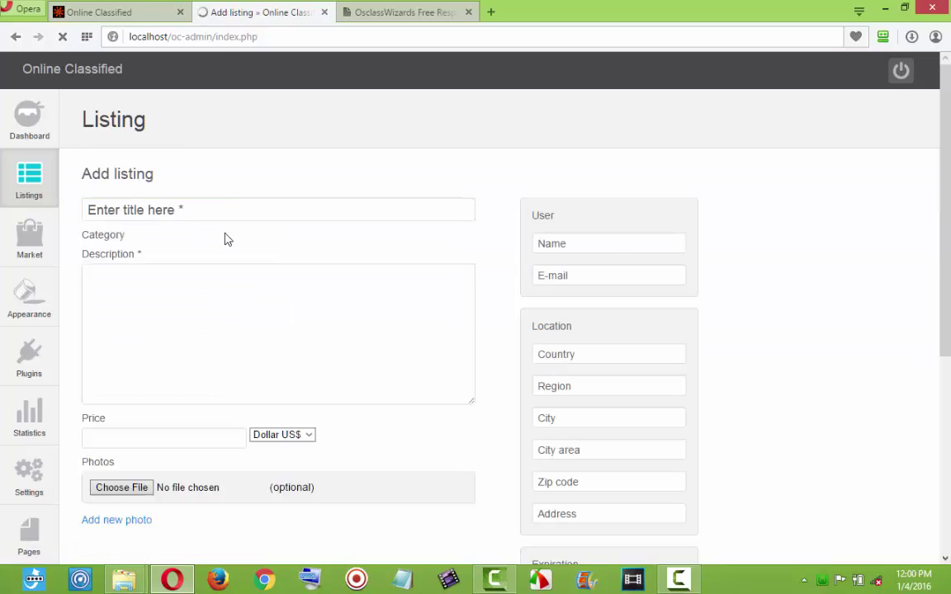
{"action": "left_click", "coordinate": [191, 218]}
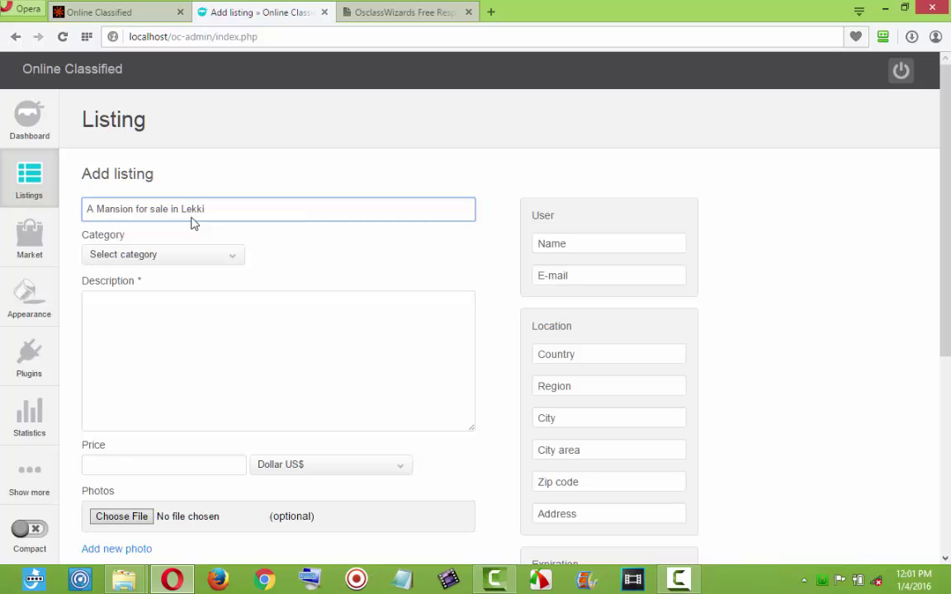
{"action": "left_click", "coordinate": [197, 254]}
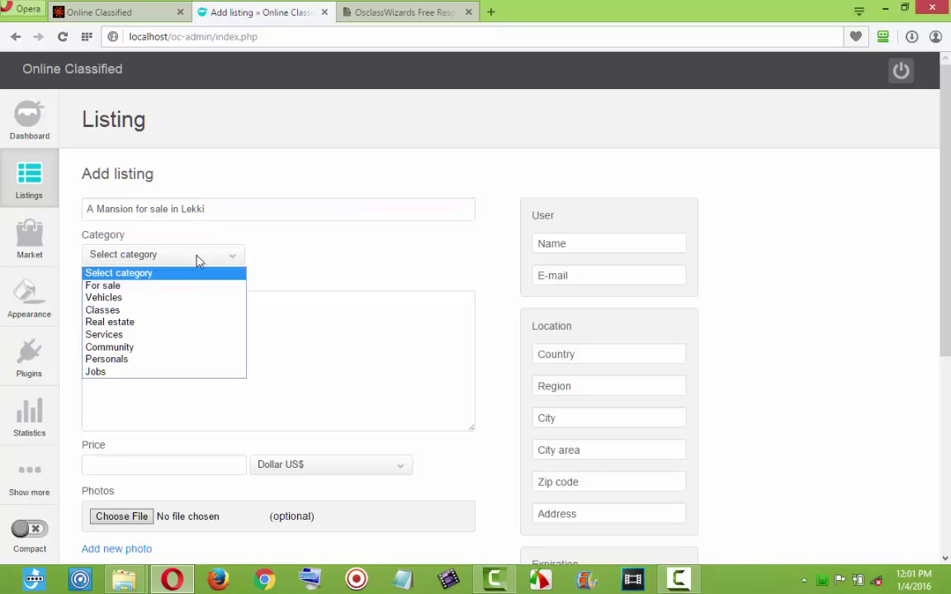
{"action": "left_click", "coordinate": [153, 322]}
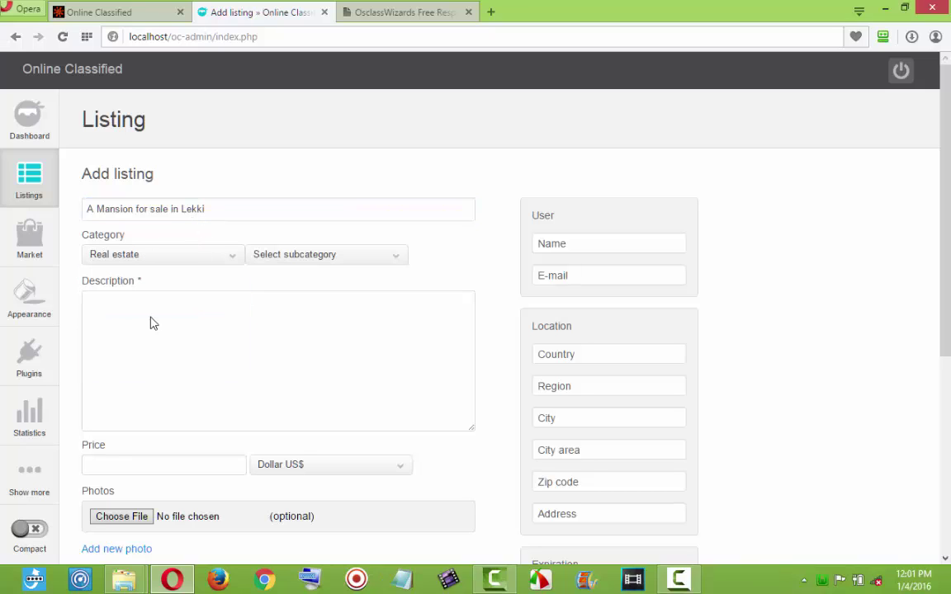
{"action": "left_click", "coordinate": [321, 262]}
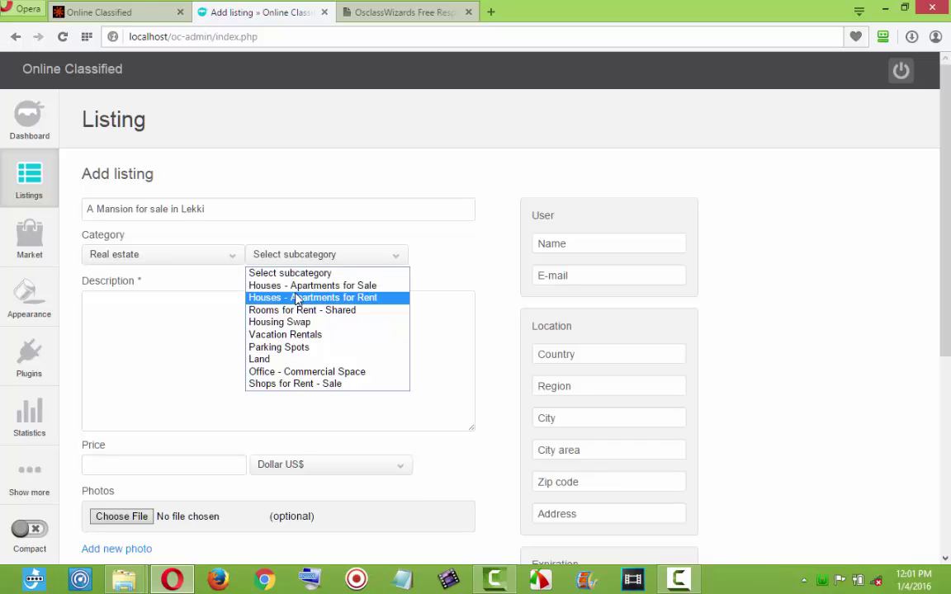
{"action": "left_click", "coordinate": [304, 289]}
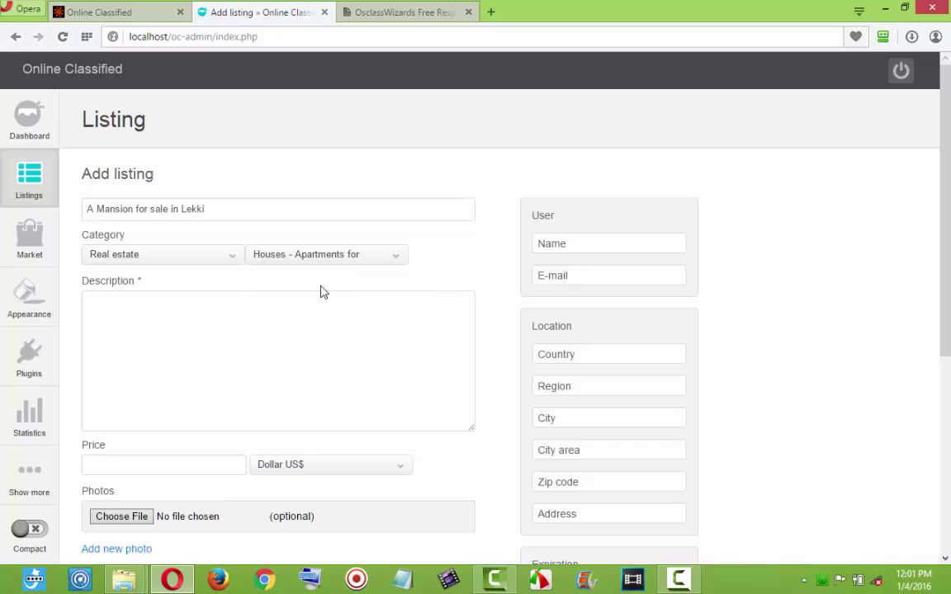
Write the description 'I want to sell a Mansion' and paste it repeatedly to lengthen it.
{"action": "left_click", "coordinate": [270, 330]}
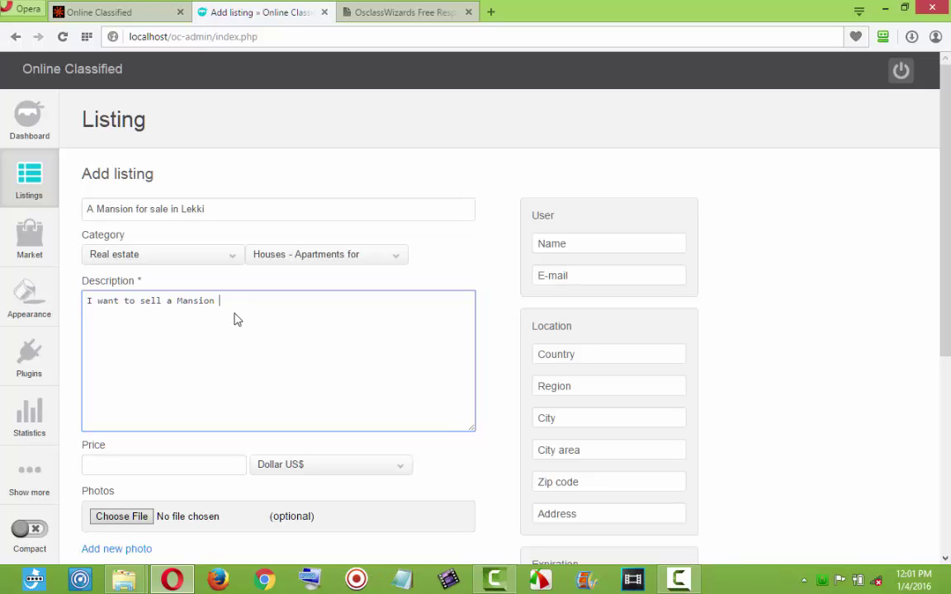
{"action": "key", "text": "ctrl+a"}
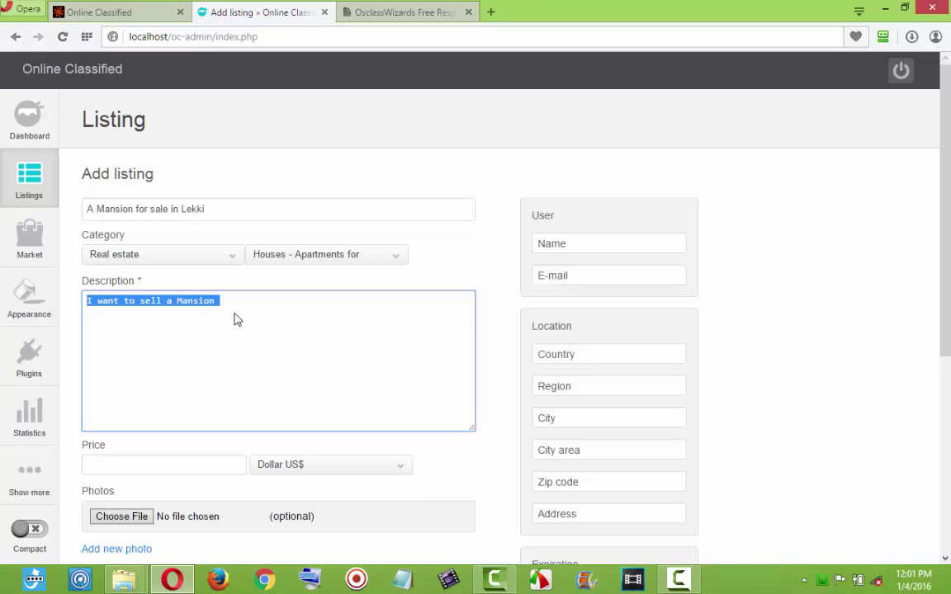
{"action": "left_click", "coordinate": [237, 319]}
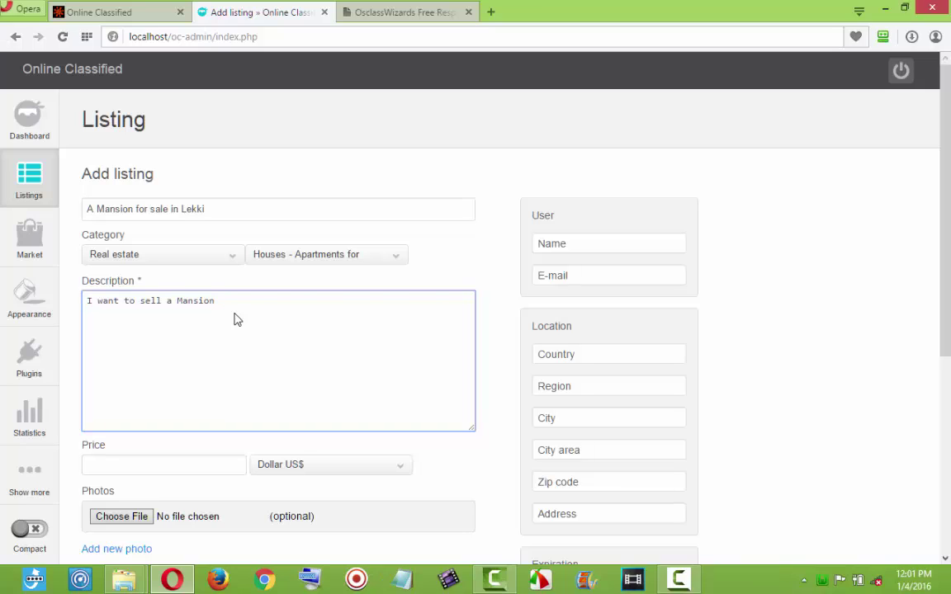
{"action": "key", "text": "ctrl+v"}
{"action": "key", "text": "ctrl+v"}
{"action": "key", "text": "ctrl+v"}
{"action": "key", "text": "ctrl+v"}
{"action": "key", "text": "ctrl+v"}
{"action": "key", "text": "ctrl+v"}
{"action": "key", "text": "ctrl+v"}
{"action": "key", "text": "ctrl+v"}
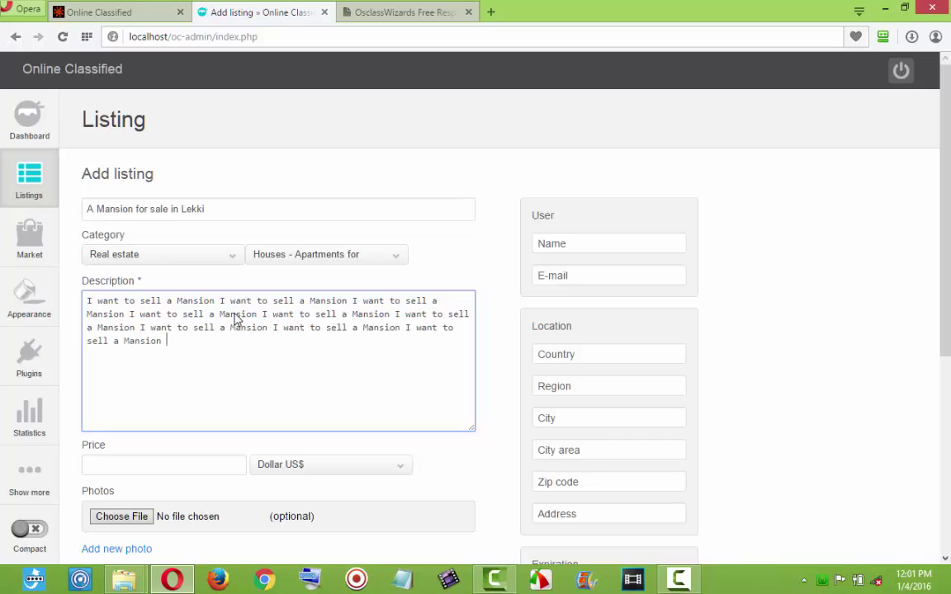
{"action": "key", "text": "ctrl+v"}
{"action": "key", "text": "ctrl+v"}
{"action": "key", "text": "ctrl+v"}
{"action": "key", "text": "ctrl+v"}
{"action": "key", "text": "ctrl+v"}
{"action": "key", "text": "ctrl+v"}
{"action": "key", "text": "ctrl+v"}
{"action": "key", "text": "ctrl+v"}
{"action": "key", "text": "ctrl+v"}
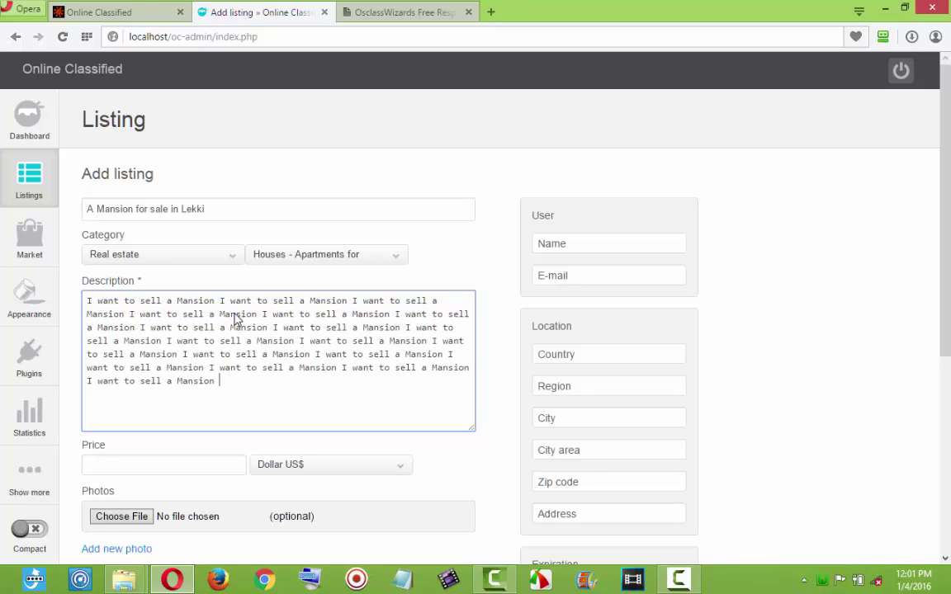
{"action": "key", "text": "ctrl+v"}
{"action": "key", "text": "ctrl+v"}
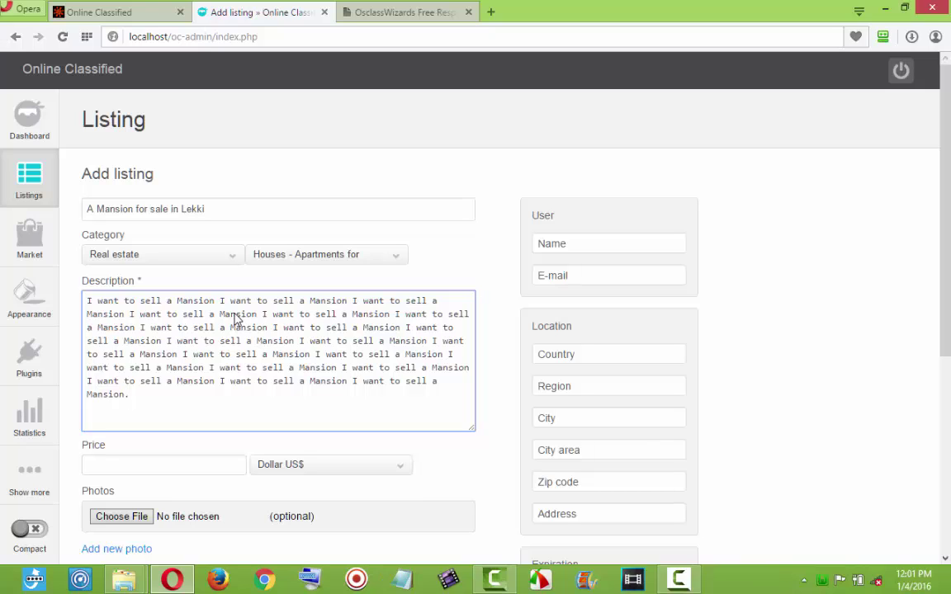
Price the mansion listing at 23000000 in Naria ₦.
{"action": "left_click", "coordinate": [285, 469]}
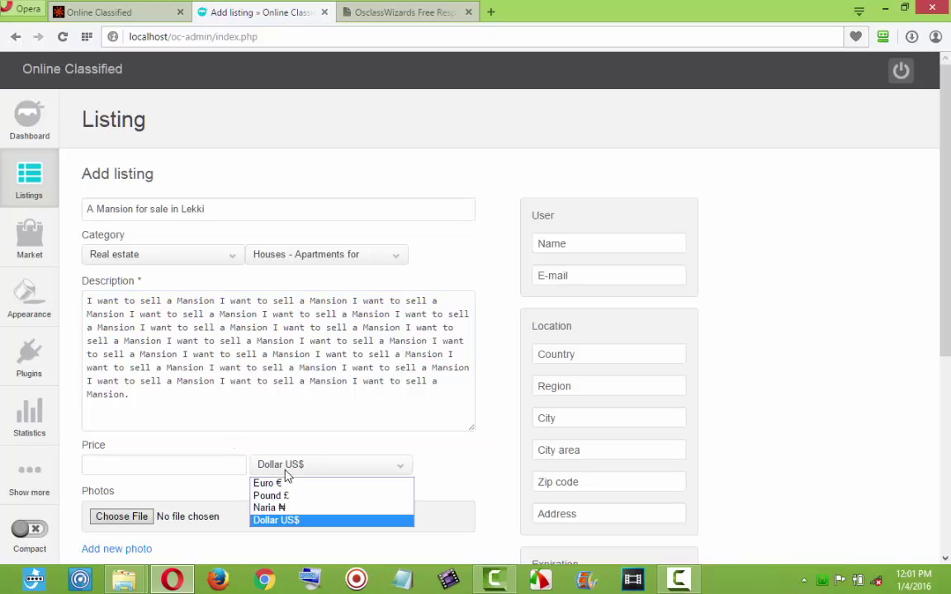
{"action": "left_click", "coordinate": [278, 508]}
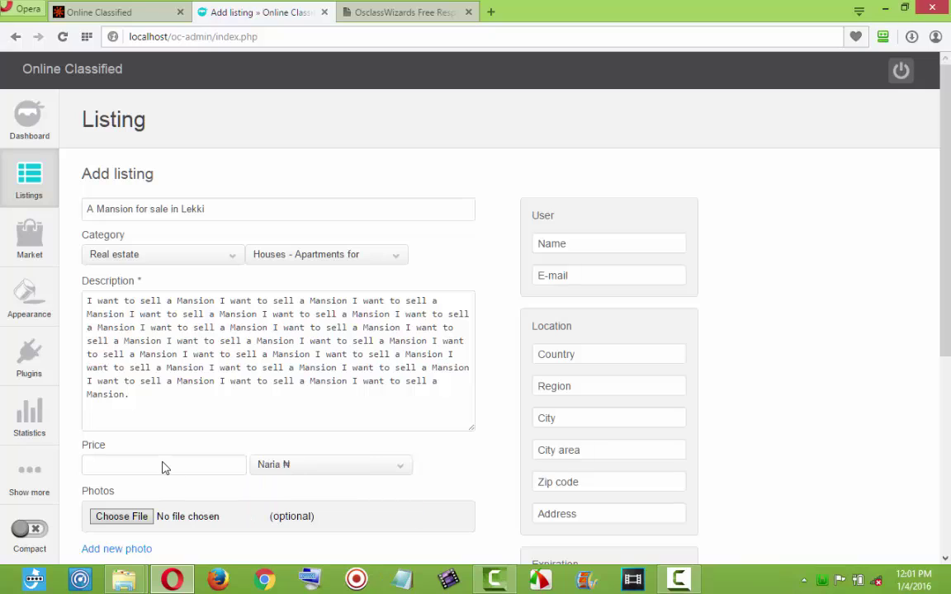
{"action": "left_click", "coordinate": [164, 467]}
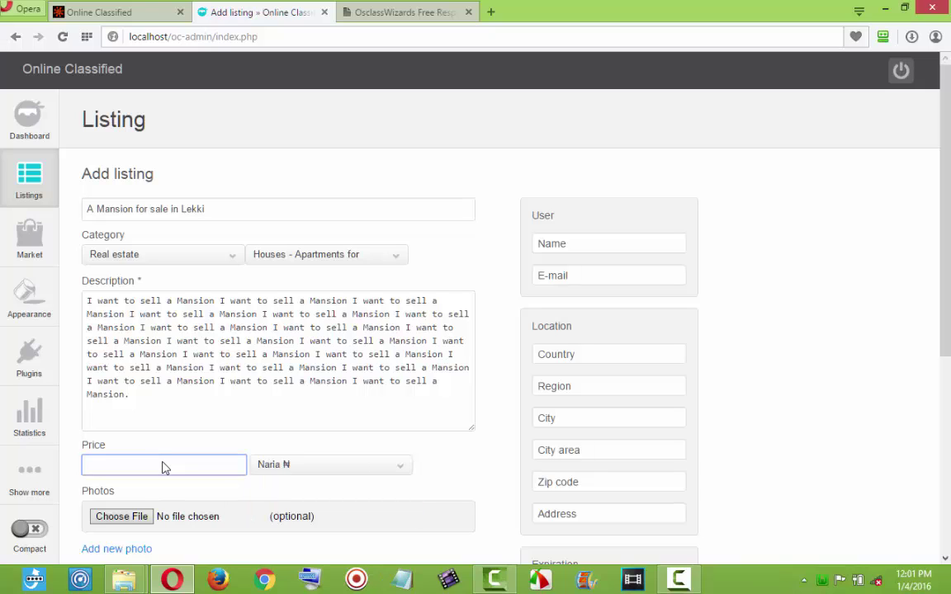
{"action": "type", "text": "2"}
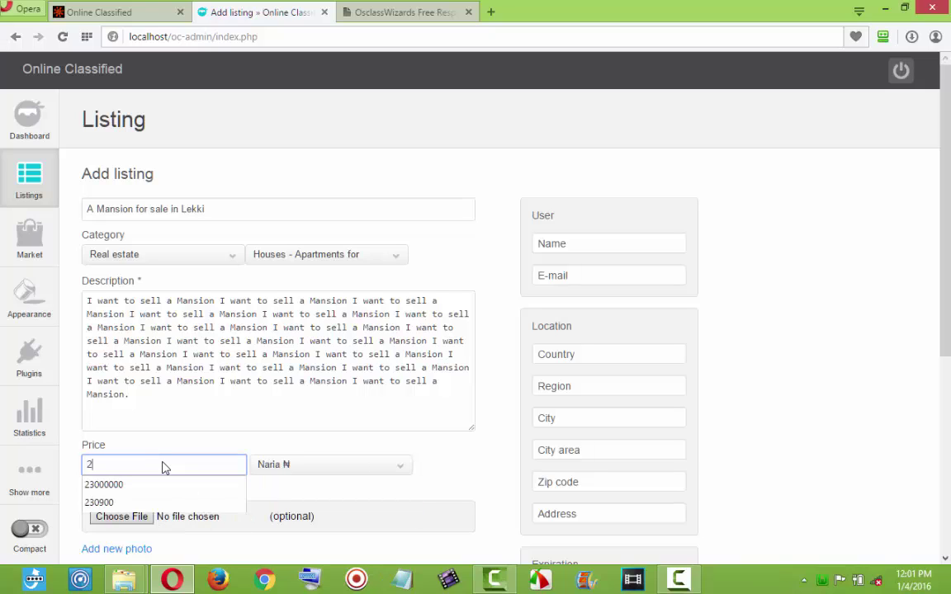
{"action": "type", "text": "3000000"}
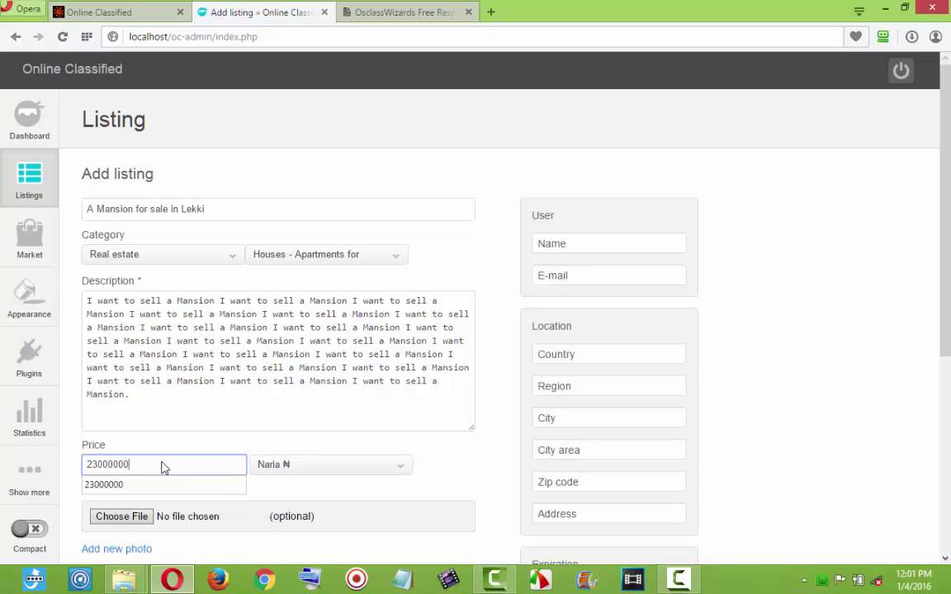
{"action": "left_click", "coordinate": [277, 439]}
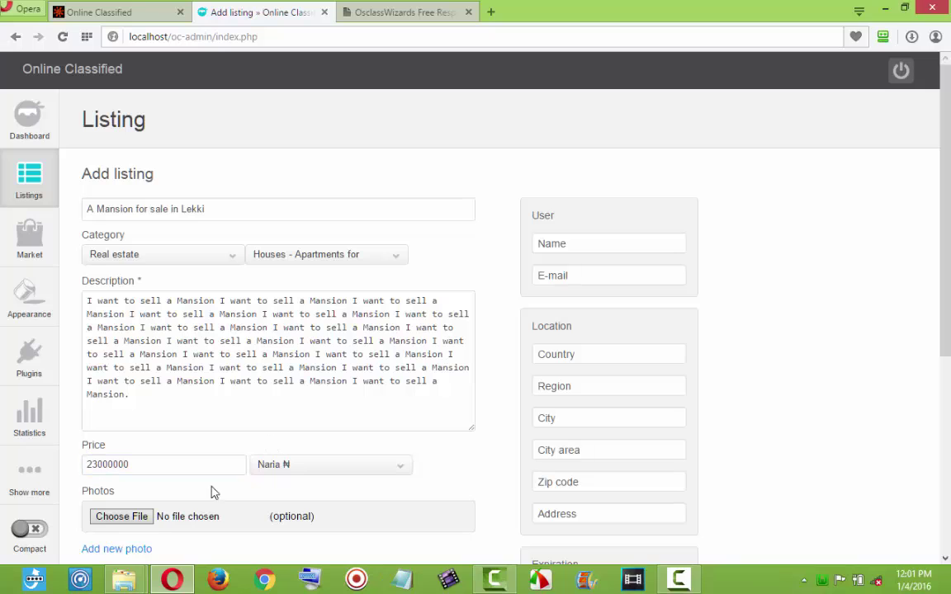
Attach the house photo images (14).jpg to the listing.
{"action": "left_click", "coordinate": [140, 517]}
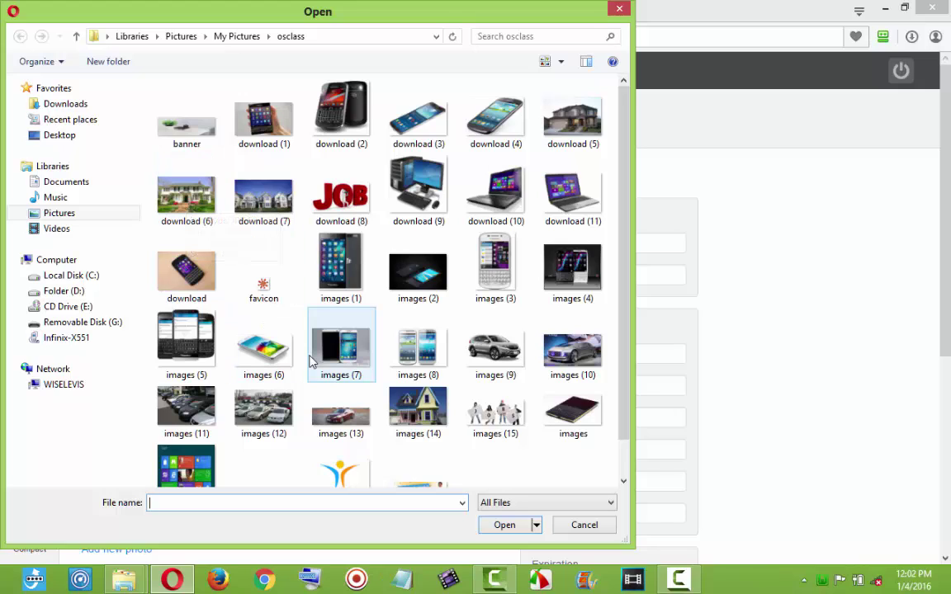
{"action": "left_click", "coordinate": [430, 407]}
{"action": "double_click", "coordinate": [428, 411]}
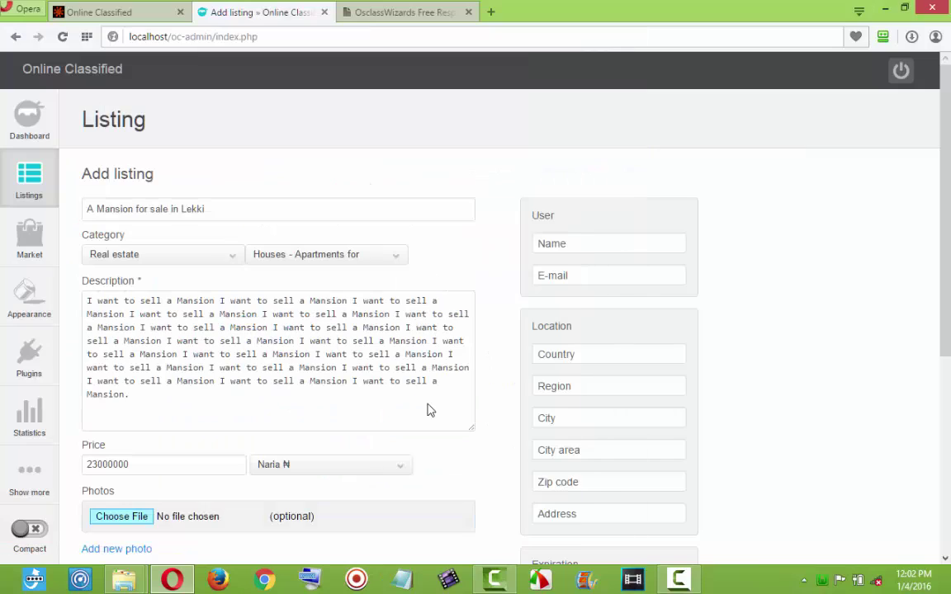
{"action": "scroll", "coordinate": [406, 482], "scroll_direction": "down", "scroll_amount": 2}
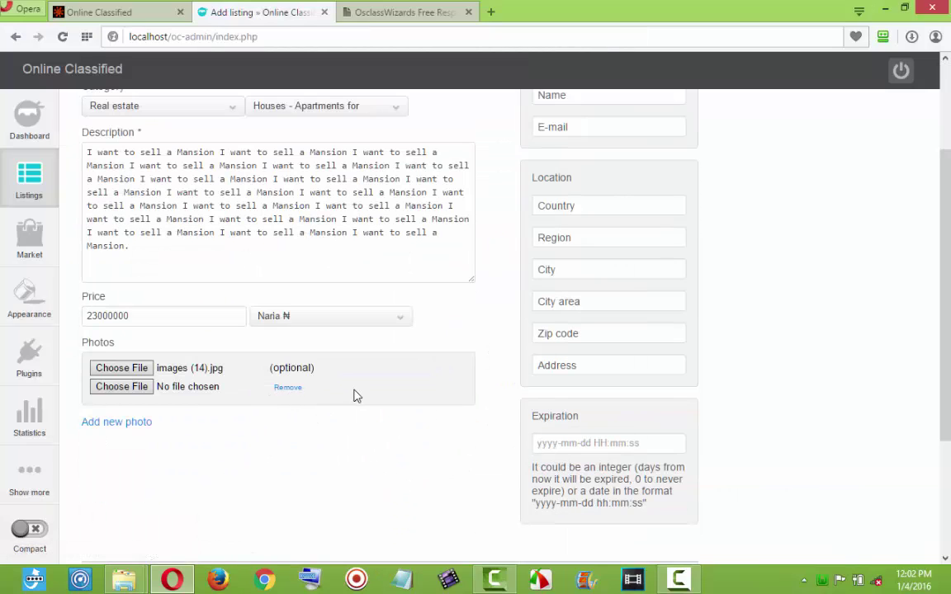
{"action": "scroll", "coordinate": [355, 392], "scroll_direction": "up", "scroll_amount": 2}
Autofill the seller's e-mail, name and Lagos, Nigeria location, then add the mansion listing.
{"action": "left_click", "coordinate": [591, 281]}
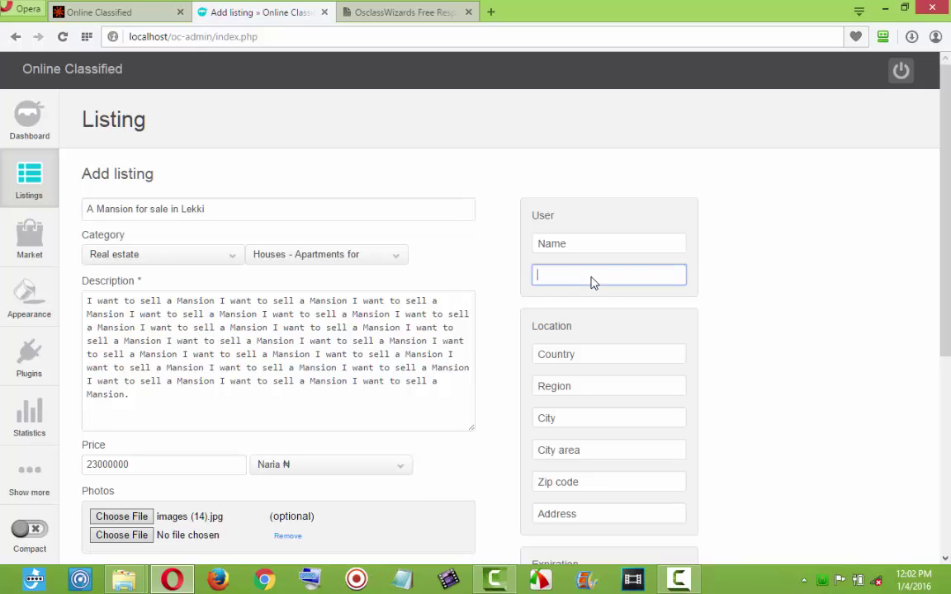
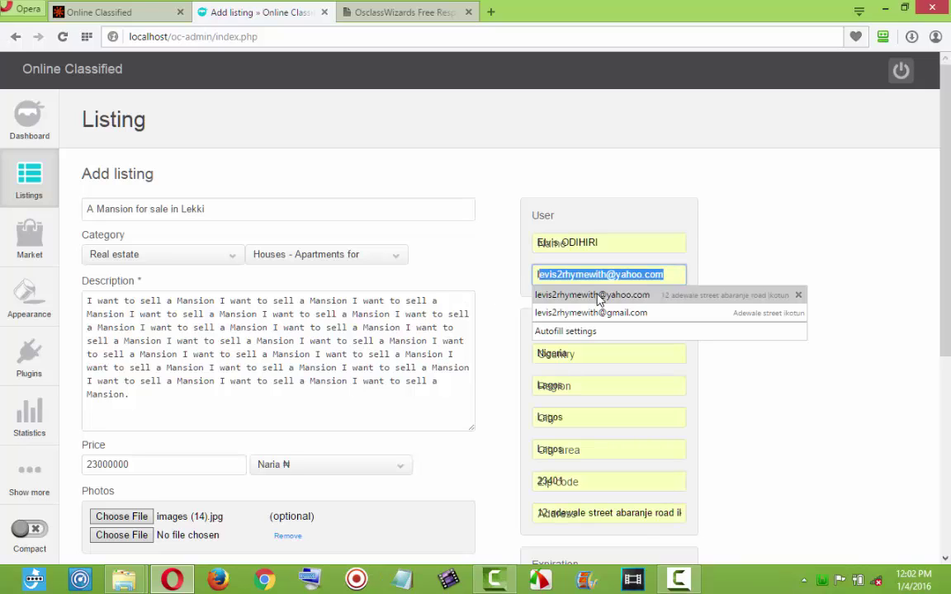
{"action": "left_click", "coordinate": [601, 296]}
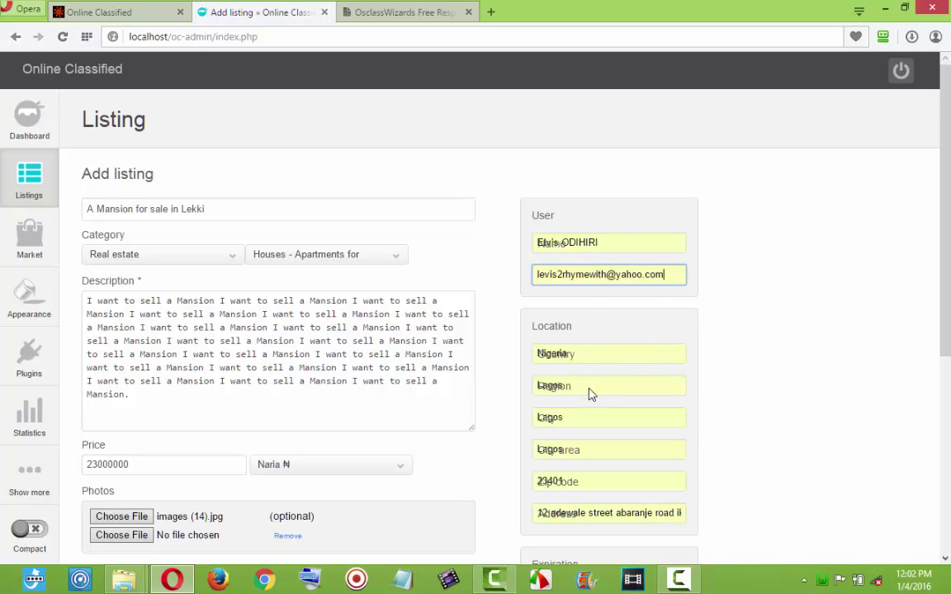
{"action": "scroll", "coordinate": [533, 355], "scroll_direction": "down", "scroll_amount": 3}
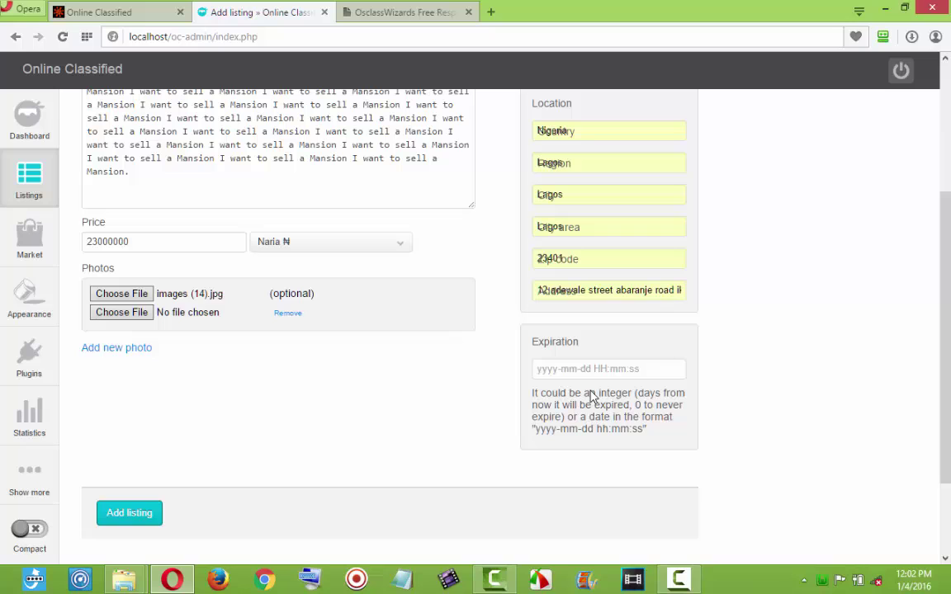
{"action": "left_click", "coordinate": [126, 518]}
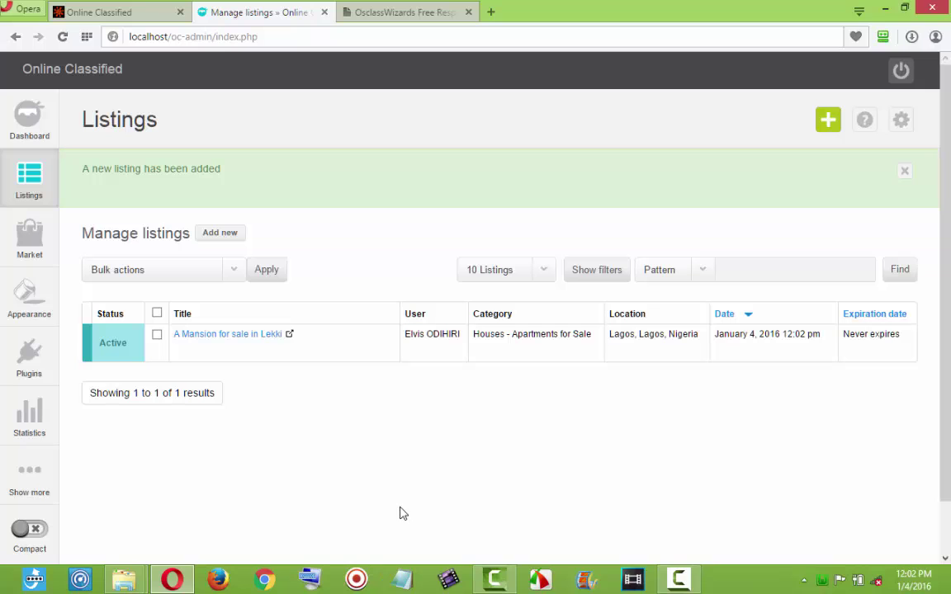
Reload the public homepage to see the mansion under Latest Listings, then start a new listing.
{"action": "left_click", "coordinate": [126, 19]}
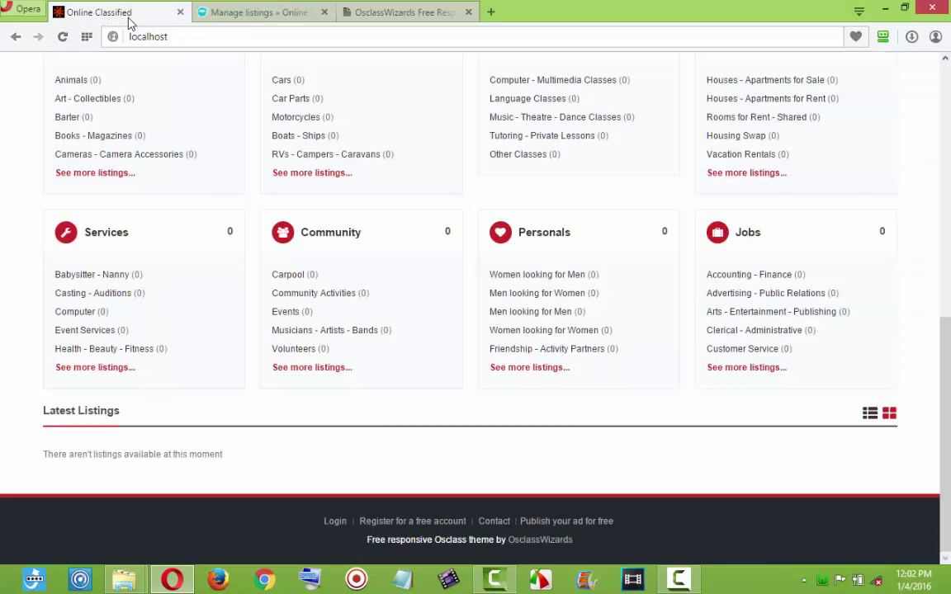
{"action": "left_click", "coordinate": [62, 36]}
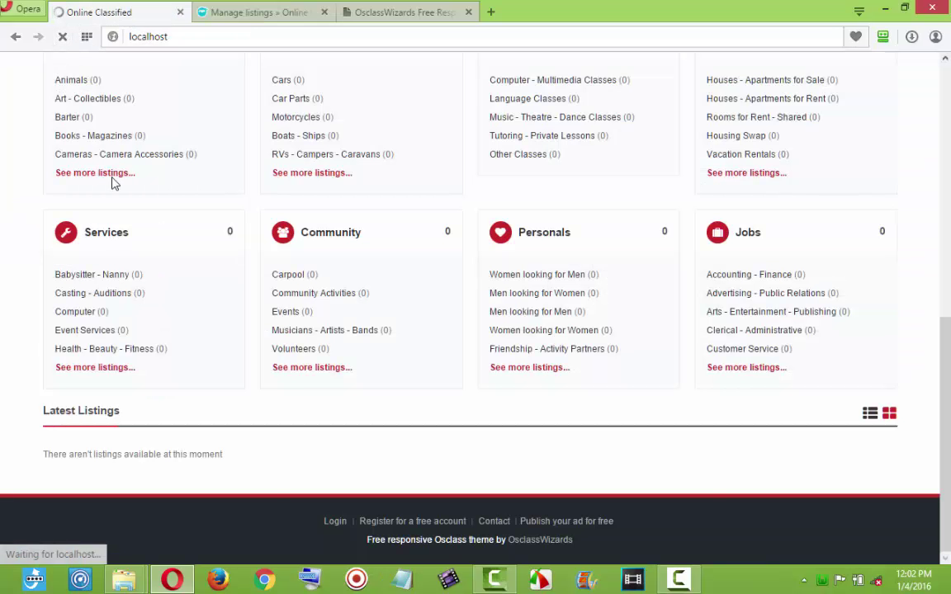
{"action": "scroll", "coordinate": [120, 247], "scroll_direction": "down", "scroll_amount": 8}
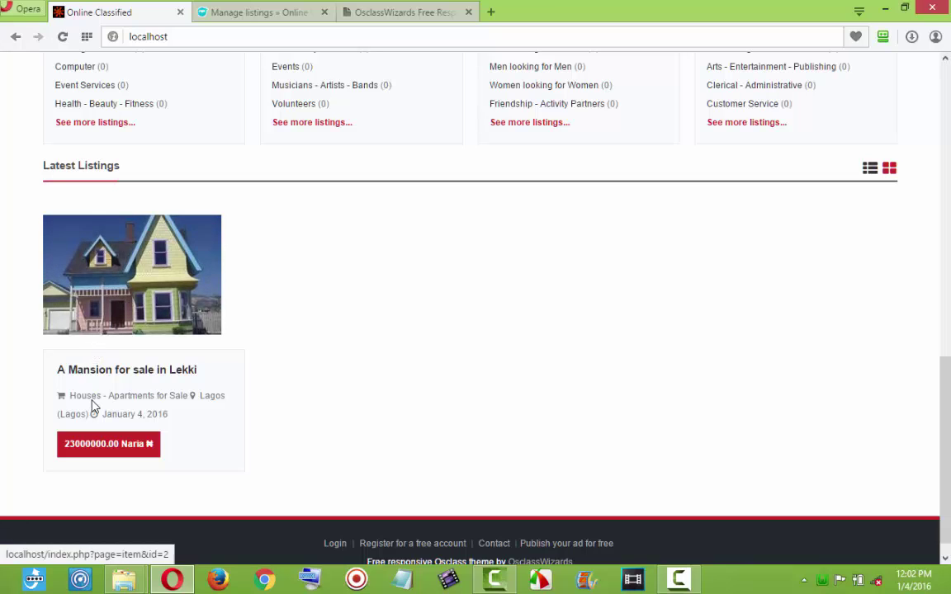
{"action": "left_click", "coordinate": [235, 13]}
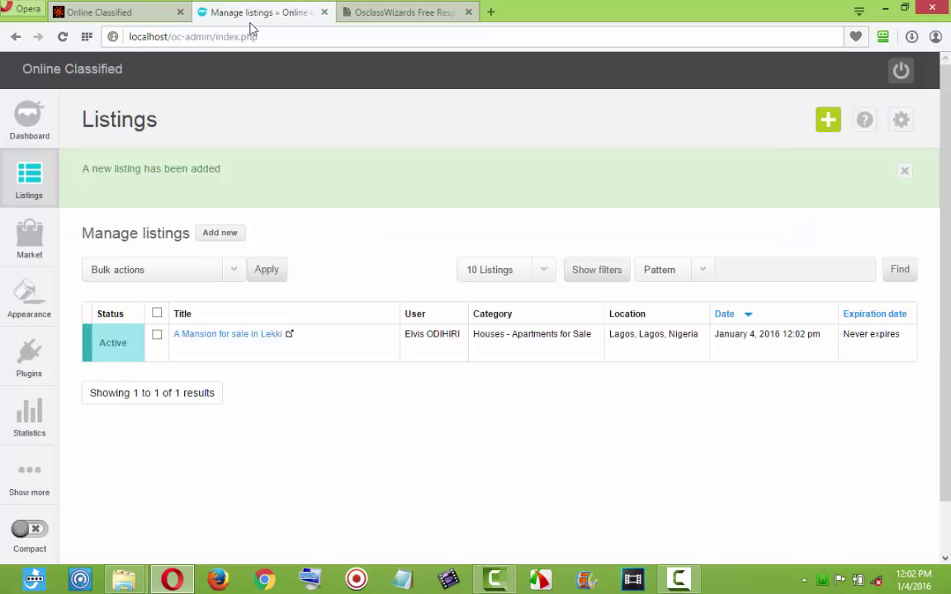
{"action": "left_click", "coordinate": [226, 233]}
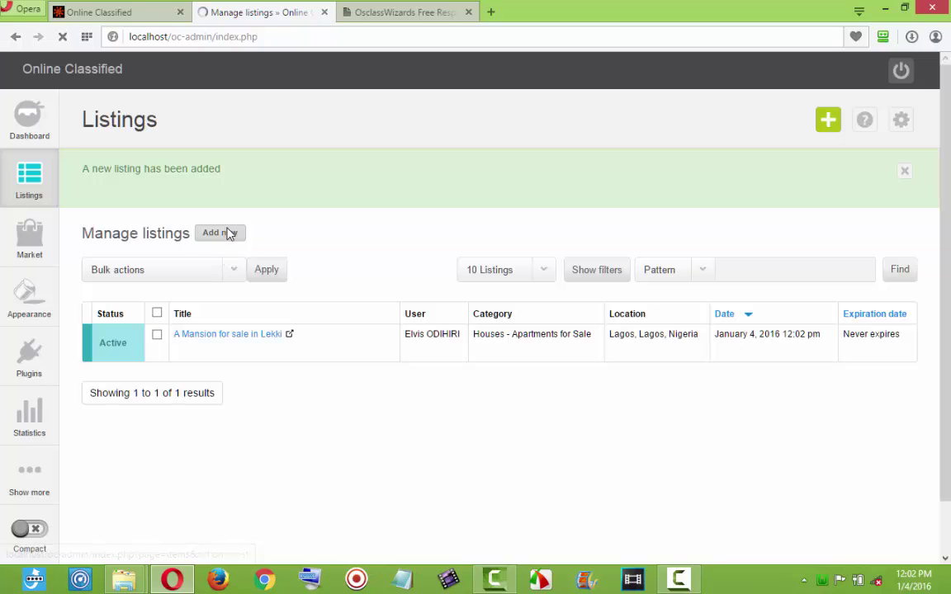
File 'Estate for sale' under Real estate > Houses - Apartments for Sale and paste its description.
{"action": "left_click", "coordinate": [231, 214]}
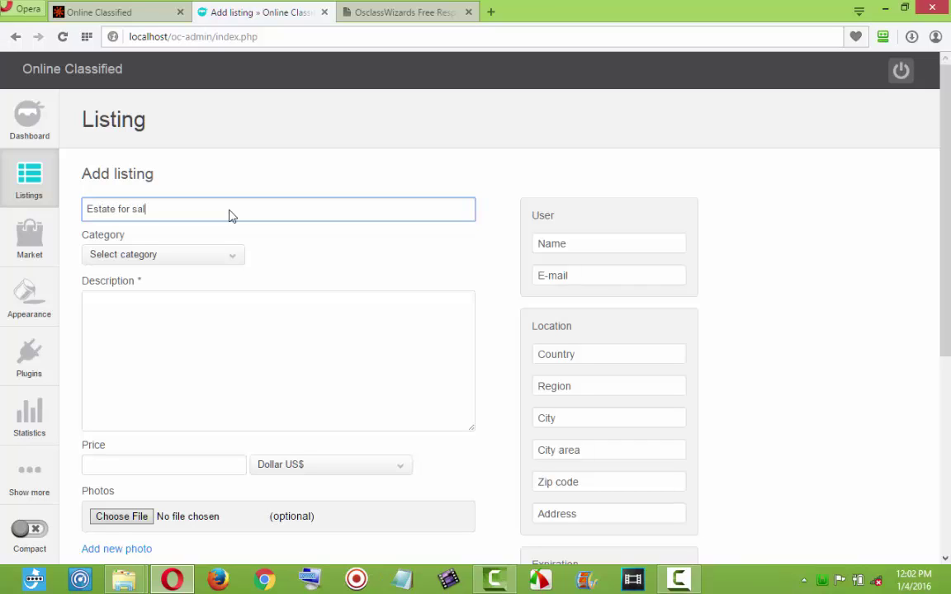
{"action": "left_click", "coordinate": [194, 252]}
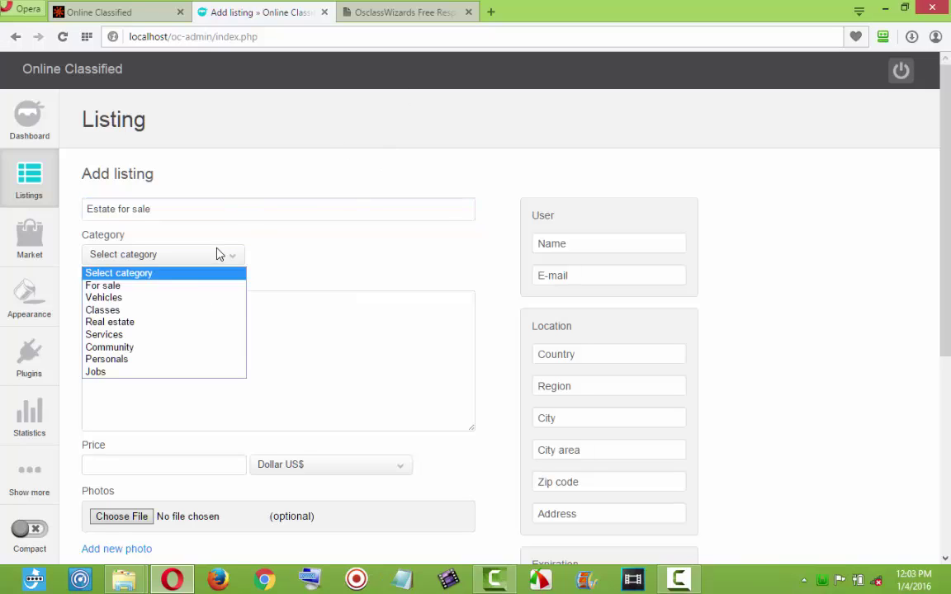
{"action": "left_click", "coordinate": [155, 321]}
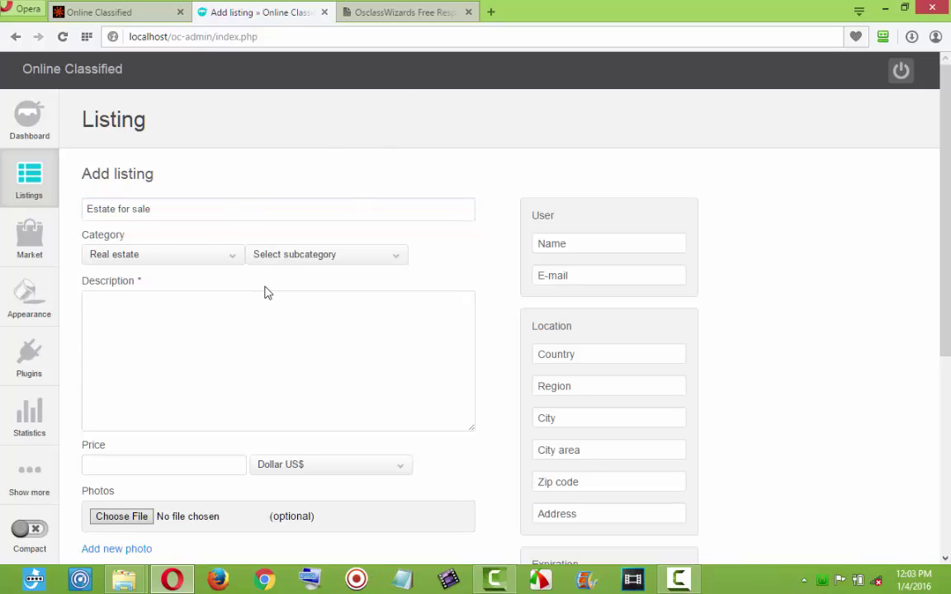
{"action": "left_click", "coordinate": [287, 262]}
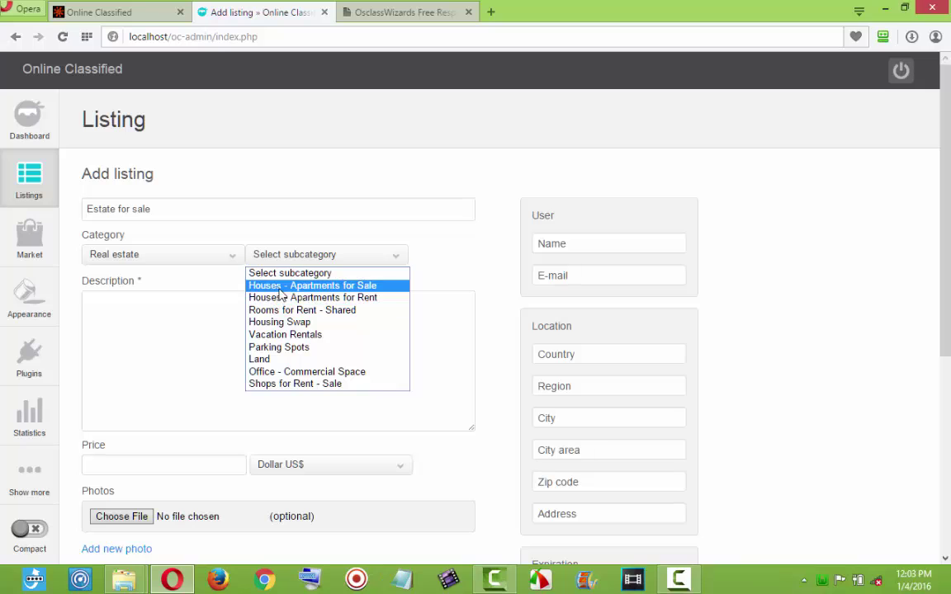
{"action": "left_click", "coordinate": [256, 284]}
{"action": "left_click", "coordinate": [252, 336]}
{"action": "key", "text": "ctrl+v"}
{"action": "key", "text": "ctrl+v"}
{"action": "key", "text": "ctrl+v"}
{"action": "key", "text": "ctrl+v"}
{"action": "key", "text": "ctrl+v"}
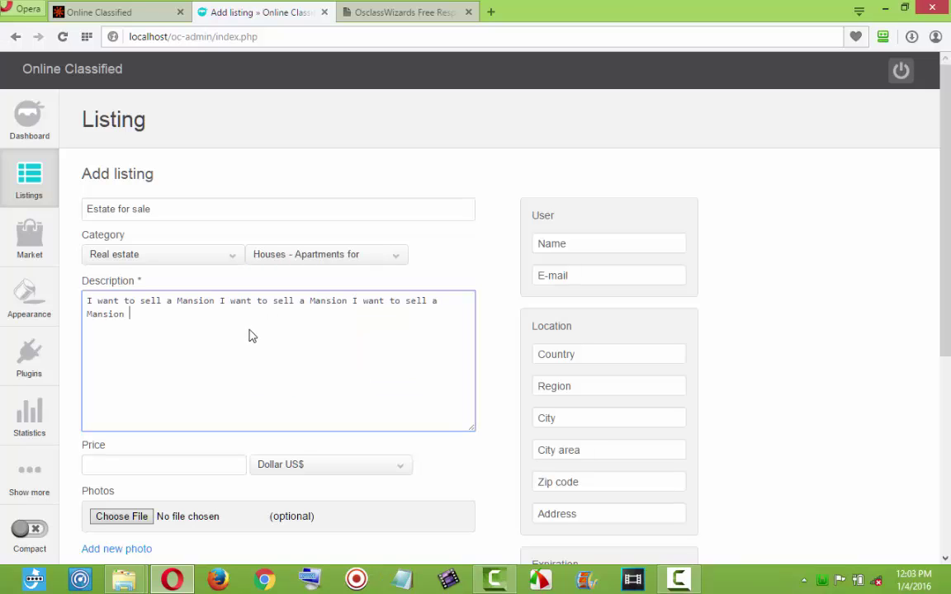
{"action": "key", "text": "ctrl+v"}
{"action": "key", "text": "ctrl+v"}
{"action": "key", "text": "ctrl+v"}
{"action": "key", "text": "ctrl+v"}
{"action": "key", "text": "ctrl+v"}
{"action": "key", "text": "ctrl+v"}
{"action": "key", "text": "ctrl+v"}
{"action": "key", "text": "ctrl+v"}
{"action": "key", "text": "ctrl+v"}
{"action": "key", "text": "ctrl+v"}
{"action": "key", "text": "ctrl+v"}
{"action": "key", "text": "ctrl+v"}
{"action": "key", "text": "ctrl+v"}
{"action": "key", "text": "ctrl+v"}
{"action": "key", "text": "ctrl+v"}
{"action": "key", "text": "ctrl+v"}
{"action": "key", "text": "ctrl+v"}
{"action": "key", "text": "ctrl+v"}
{"action": "key", "text": "ctrl+v"}
{"action": "key", "text": "ctrl+v"}
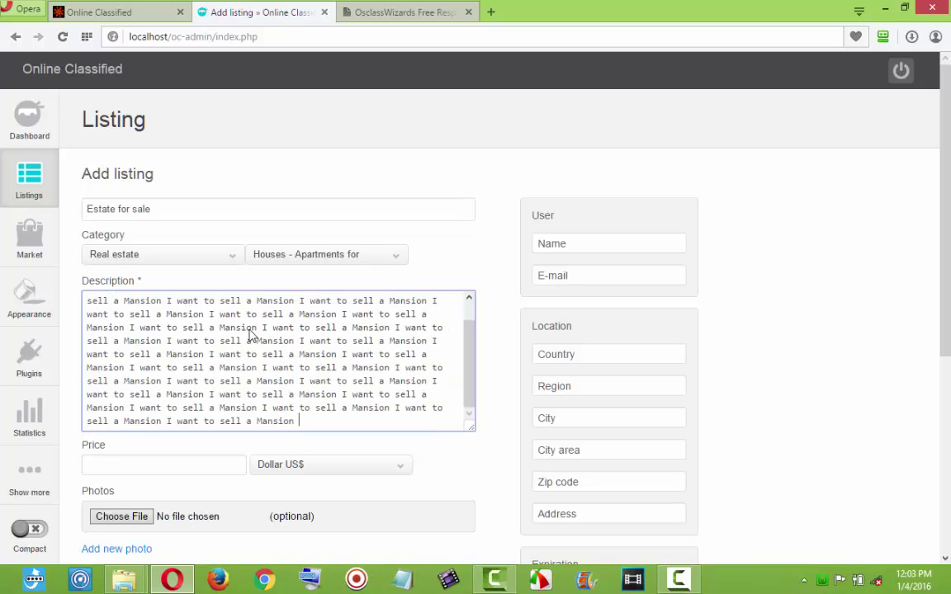
Set the asking price to 23000000.
{"action": "left_click", "coordinate": [170, 467]}
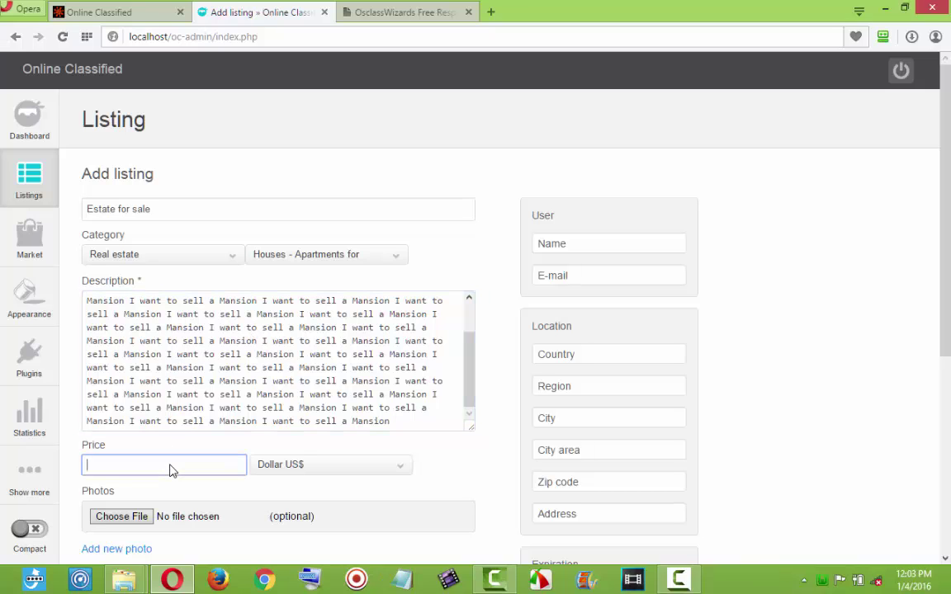
{"action": "type", "text": "23"}
{"action": "left_click", "coordinate": [159, 485]}
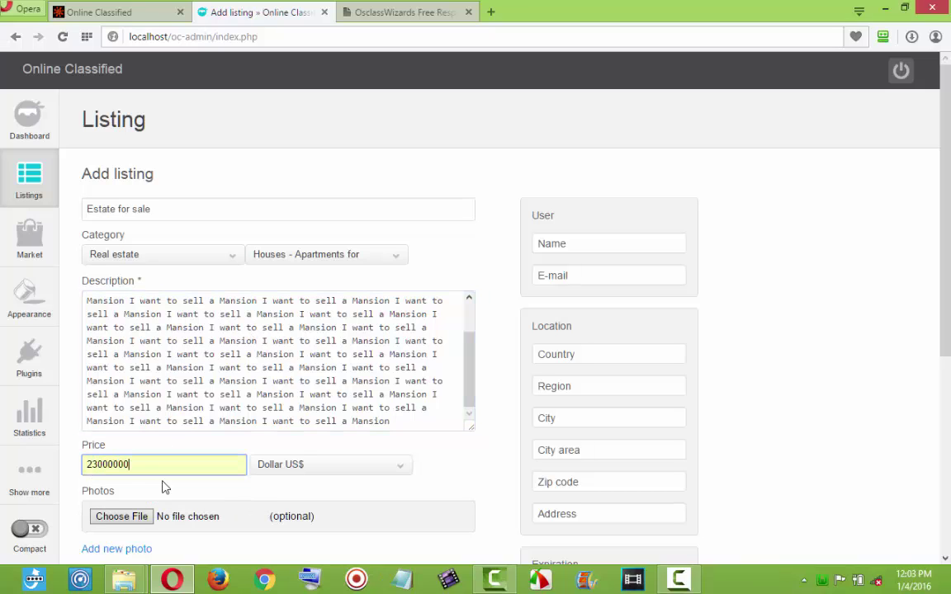
Attach the download (7) house photo.
{"action": "left_click", "coordinate": [137, 518]}
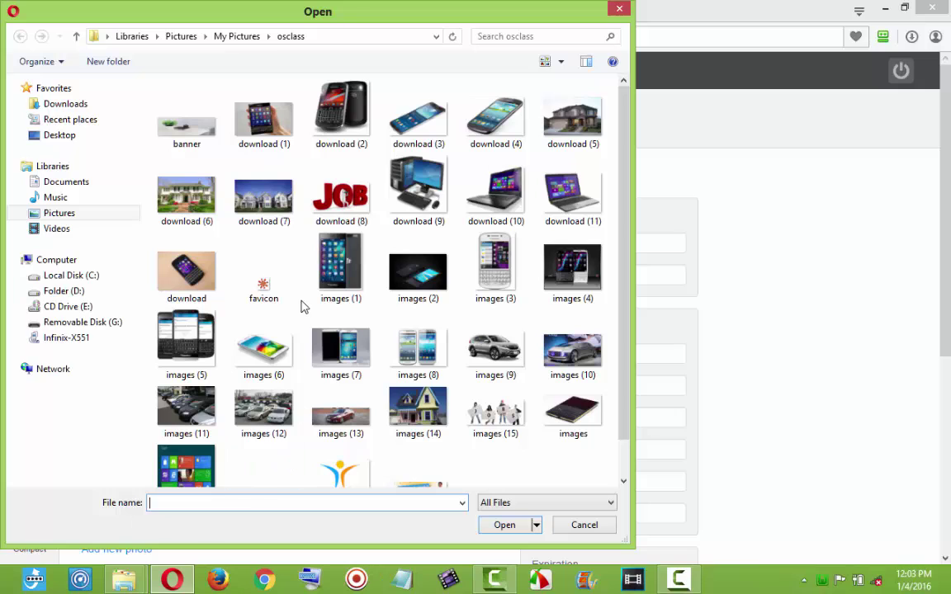
{"action": "double_click", "coordinate": [269, 218]}
{"action": "scroll", "coordinate": [365, 480], "scroll_direction": "down", "scroll_amount": 3}
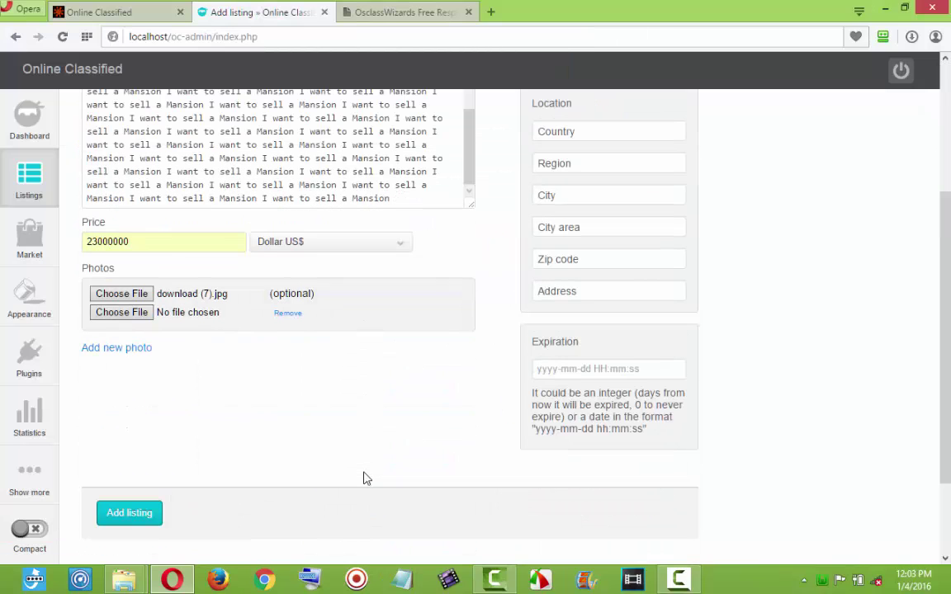
{"action": "scroll", "coordinate": [329, 483], "scroll_direction": "up", "scroll_amount": 3}
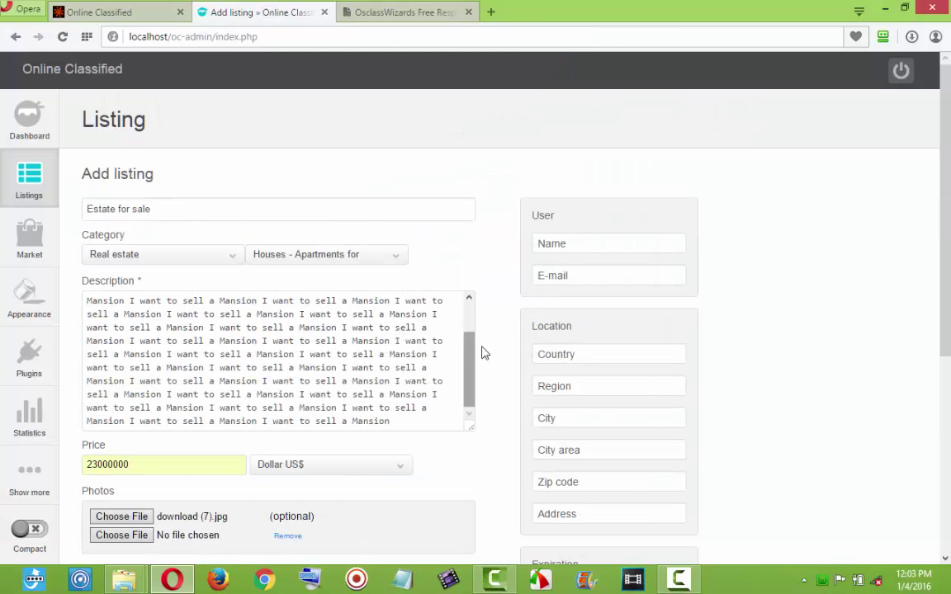
Fill in the seller's saved e-mail address and full name.
{"action": "left_click", "coordinate": [571, 279]}
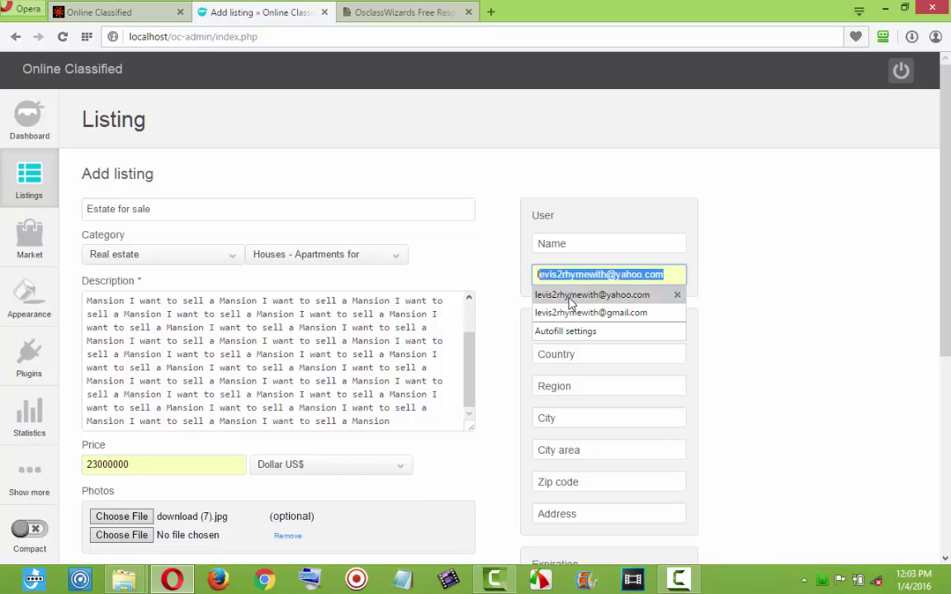
{"action": "left_click", "coordinate": [569, 313]}
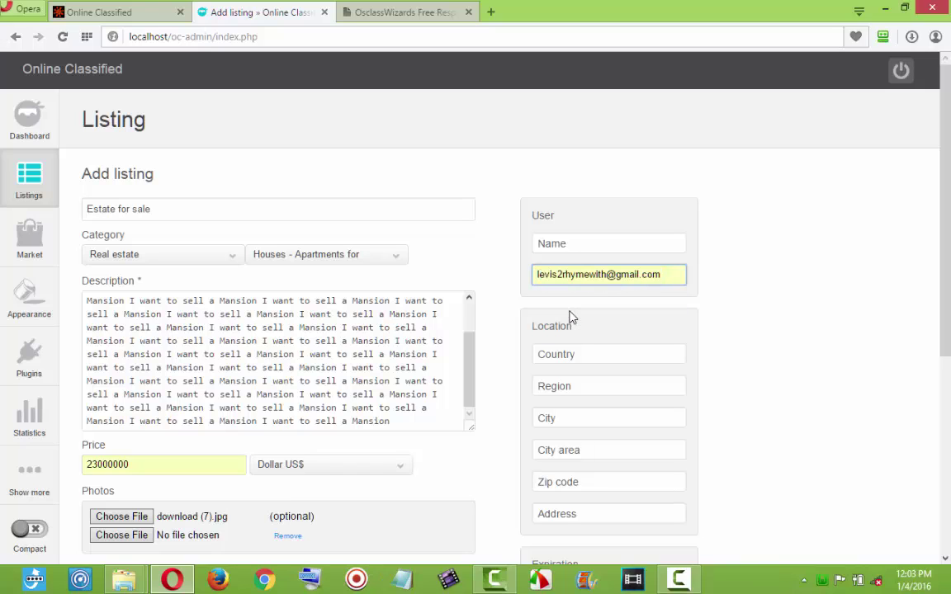
{"action": "left_click", "coordinate": [581, 246]}
{"action": "type", "text": "e"}
{"action": "left_click", "coordinate": [573, 264]}
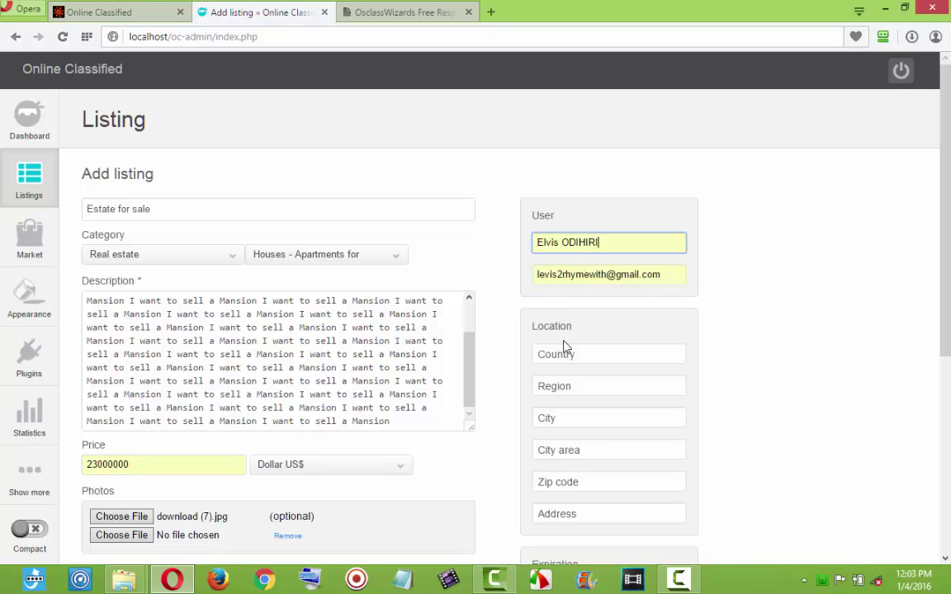
Set the location to country Nigeria, region Lagos and city Lagos.
{"action": "left_click", "coordinate": [566, 362]}
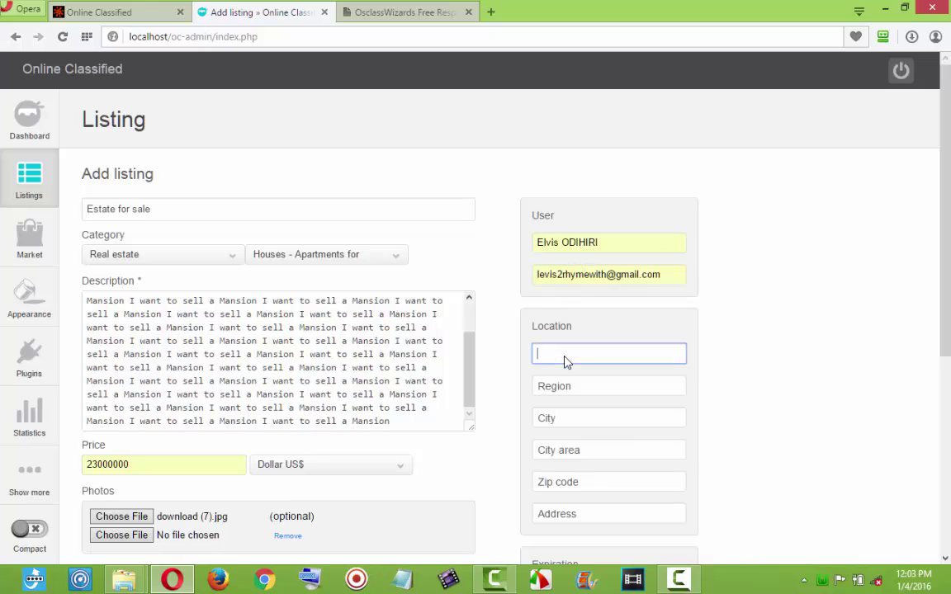
{"action": "type", "text": "n"}
{"action": "left_click", "coordinate": [565, 376]}
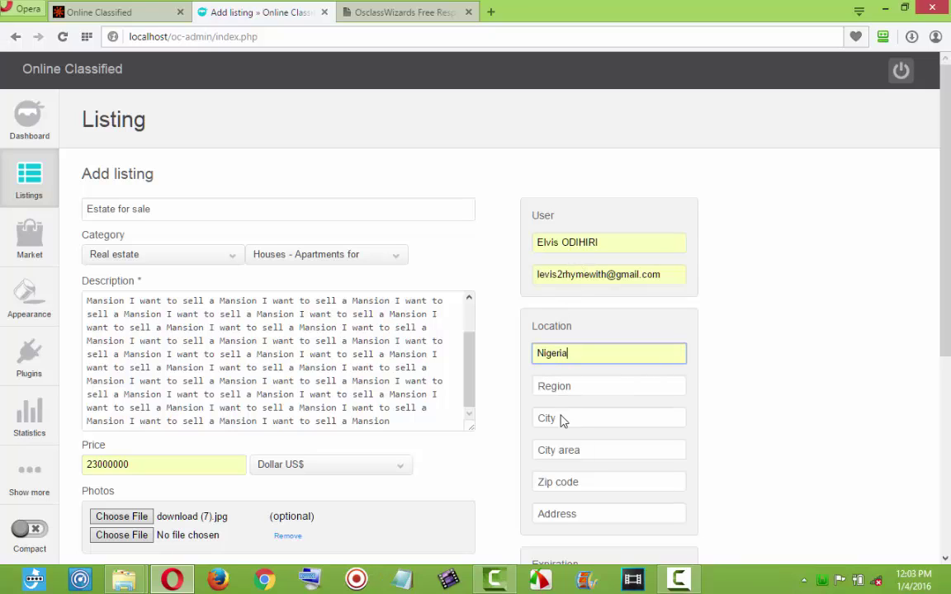
{"action": "left_click", "coordinate": [569, 389]}
{"action": "type", "text": "l"}
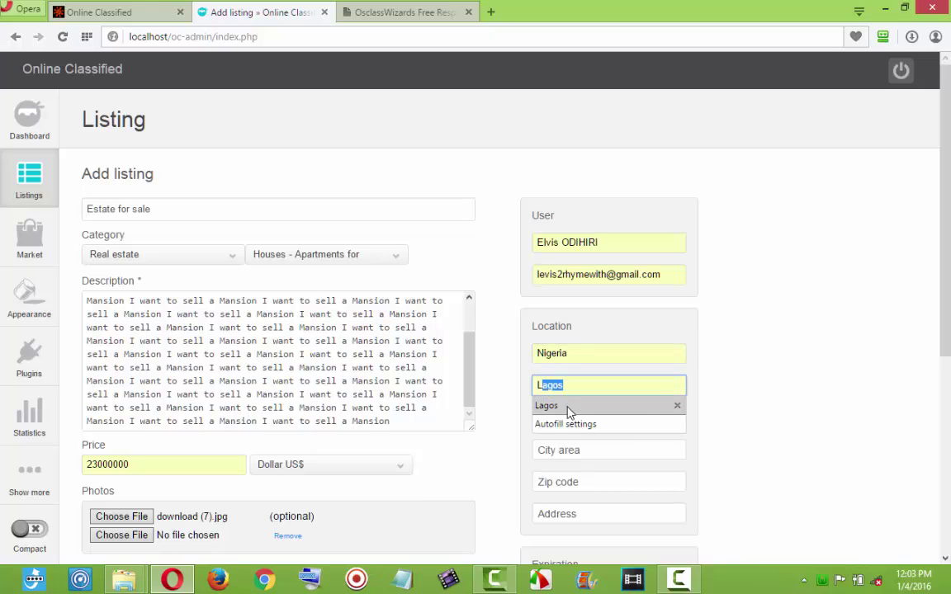
{"action": "left_click", "coordinate": [569, 404]}
{"action": "left_click", "coordinate": [568, 420]}
{"action": "type", "text": "l"}
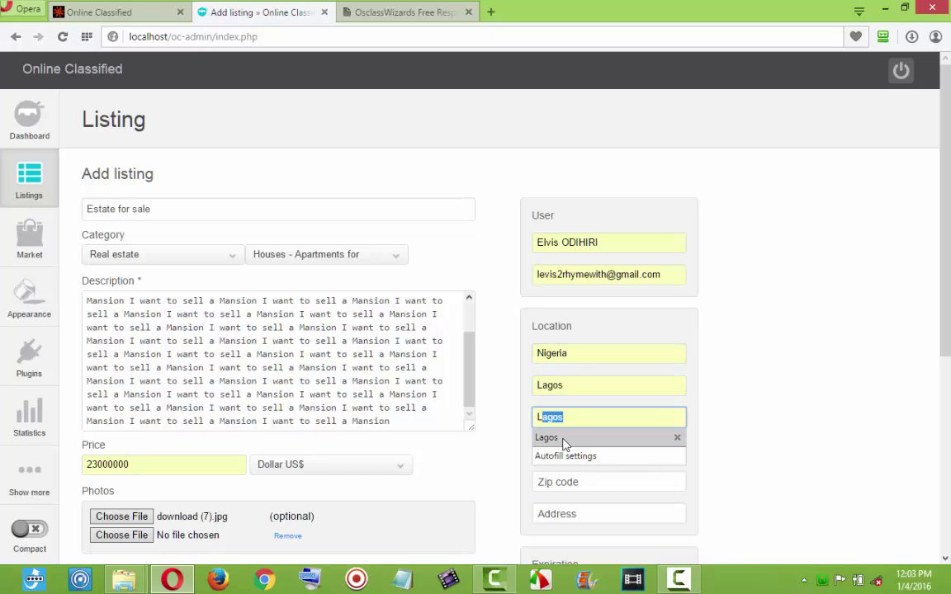
{"action": "left_click", "coordinate": [562, 438]}
Fill in city area Lagos, zip code 23401 and the street address.
{"action": "left_click", "coordinate": [567, 453]}
{"action": "type", "text": "L"}
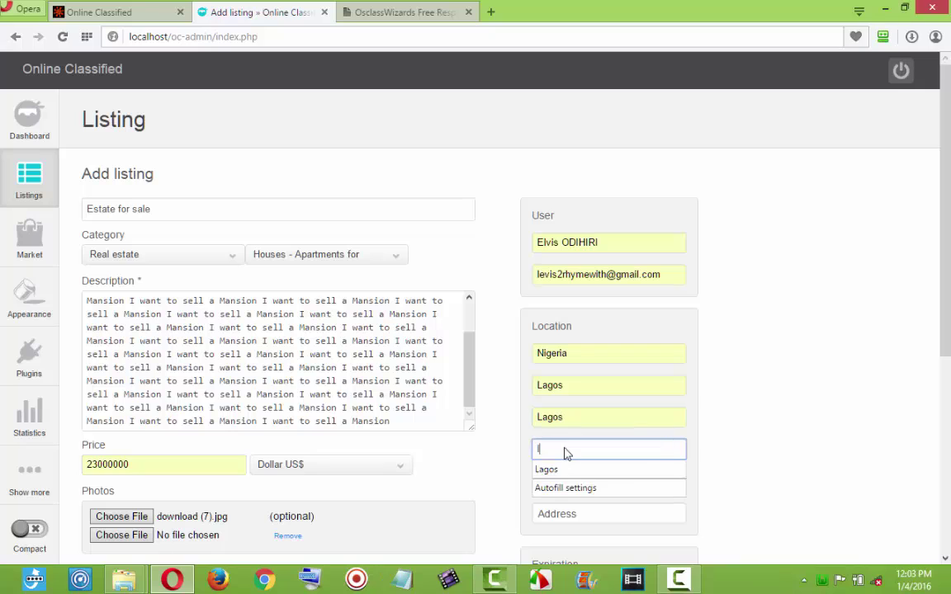
{"action": "left_click", "coordinate": [567, 467]}
{"action": "left_click", "coordinate": [555, 491]}
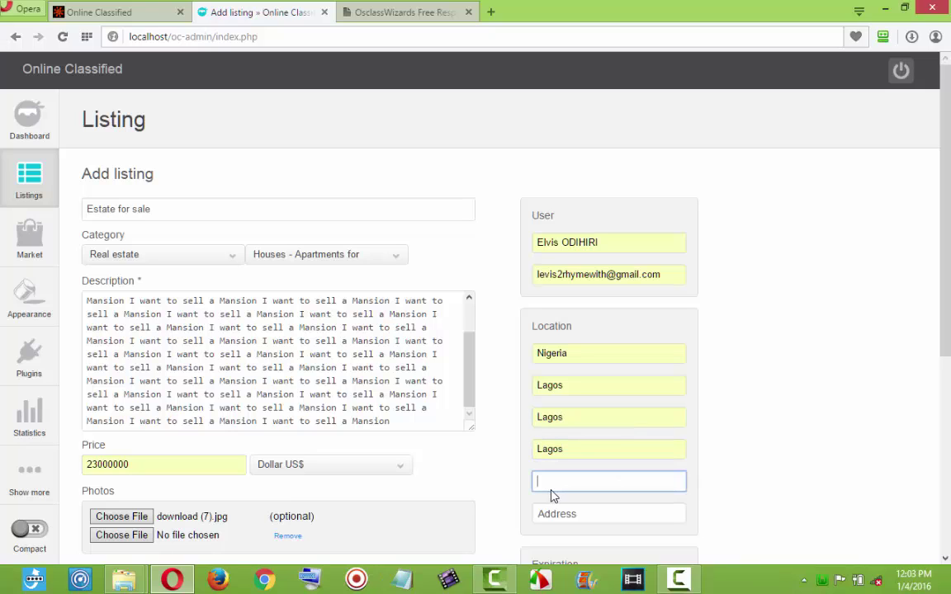
{"action": "type", "text": "2"}
{"action": "left_click", "coordinate": [552, 500]}
{"action": "left_click", "coordinate": [562, 519]}
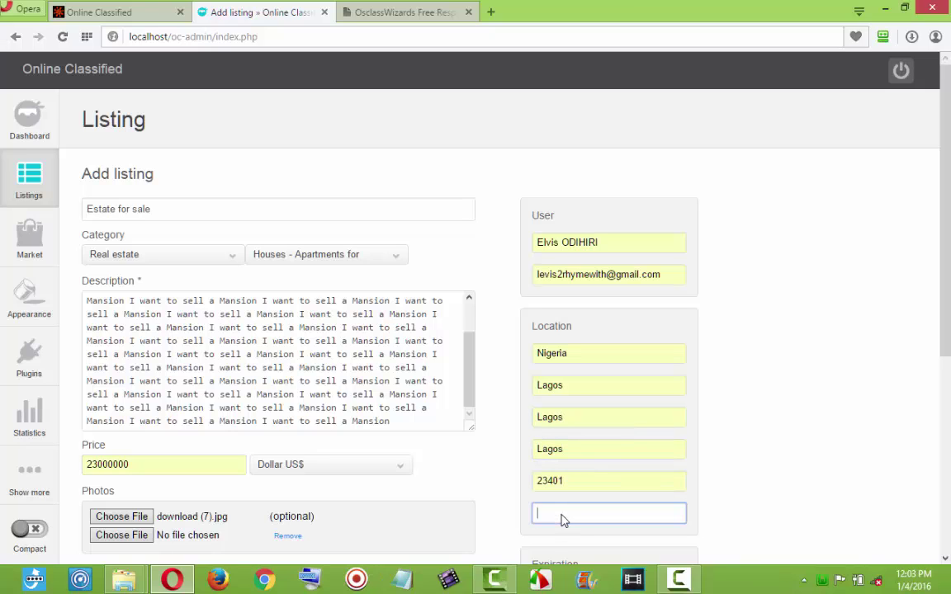
{"action": "type", "text": "Adewale street ikotun"}
{"action": "left_click", "coordinate": [570, 531]}
Submit the Estate for sale listing, leaving a fresh blank Add listing form.
{"action": "scroll", "coordinate": [435, 448], "scroll_direction": "down", "scroll_amount": 3}
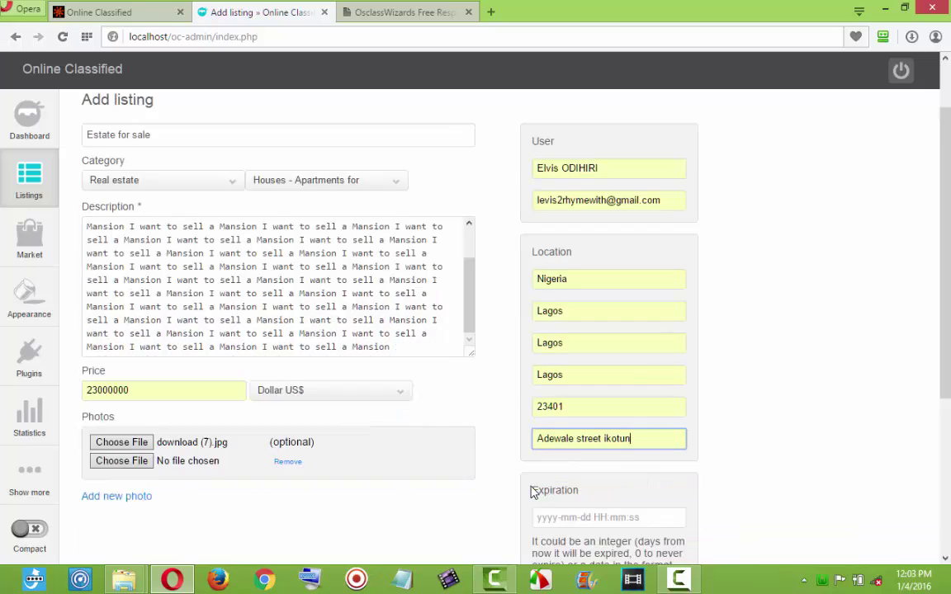
{"action": "left_click", "coordinate": [130, 439]}
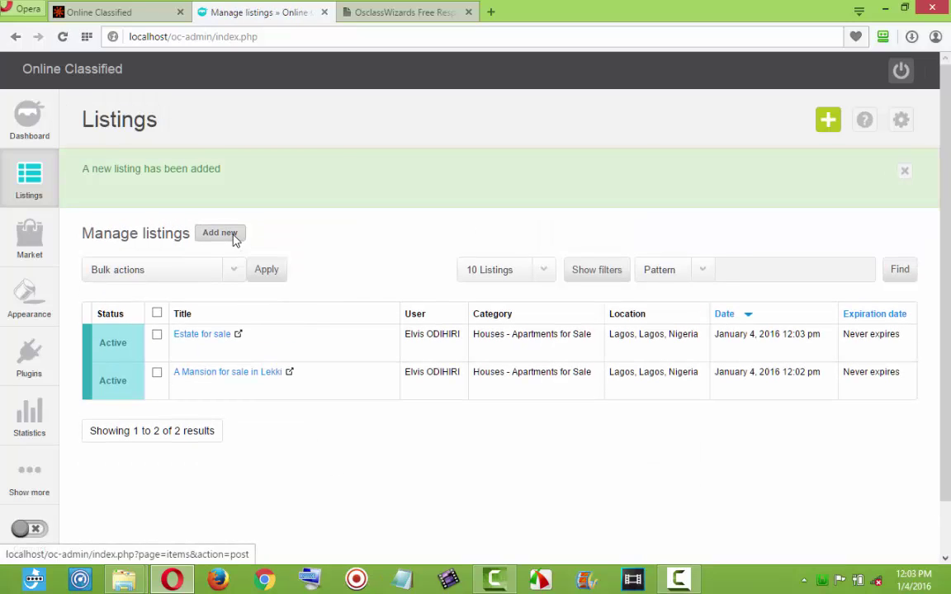
{"action": "left_click", "coordinate": [220, 234]}
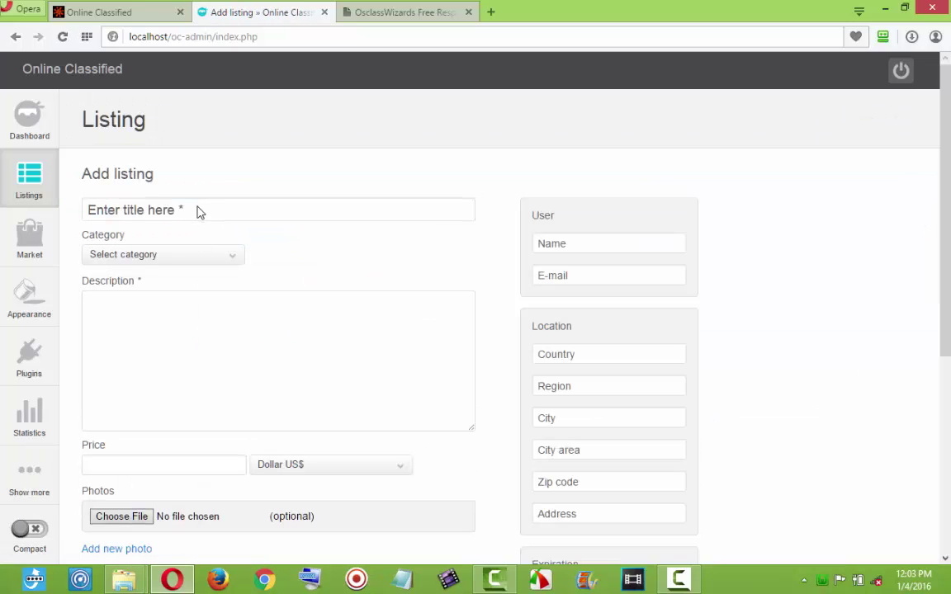
Title the listing 'A White house for Rent' under Real estate > Houses - Apartments.
{"action": "left_click", "coordinate": [198, 214]}
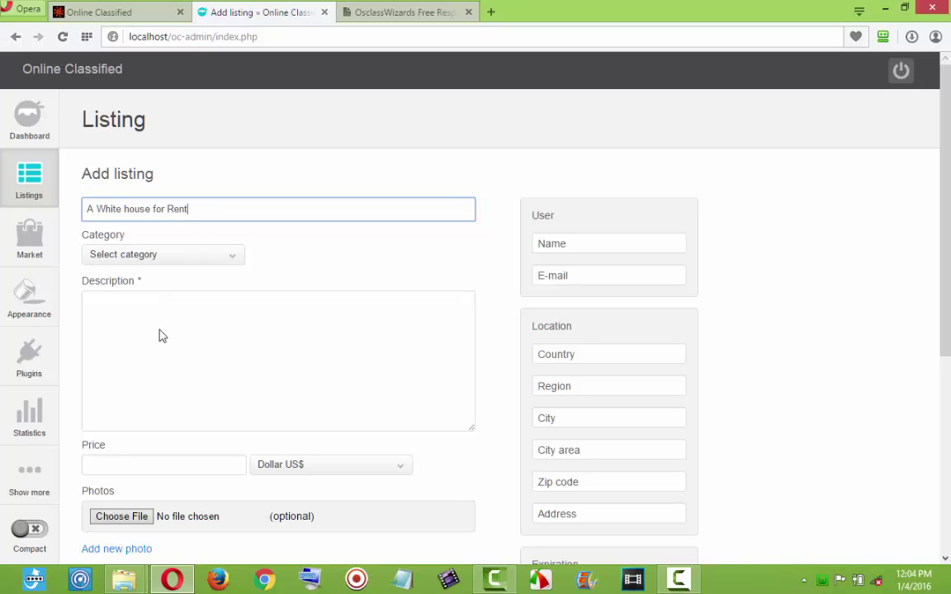
{"action": "left_click", "coordinate": [175, 255]}
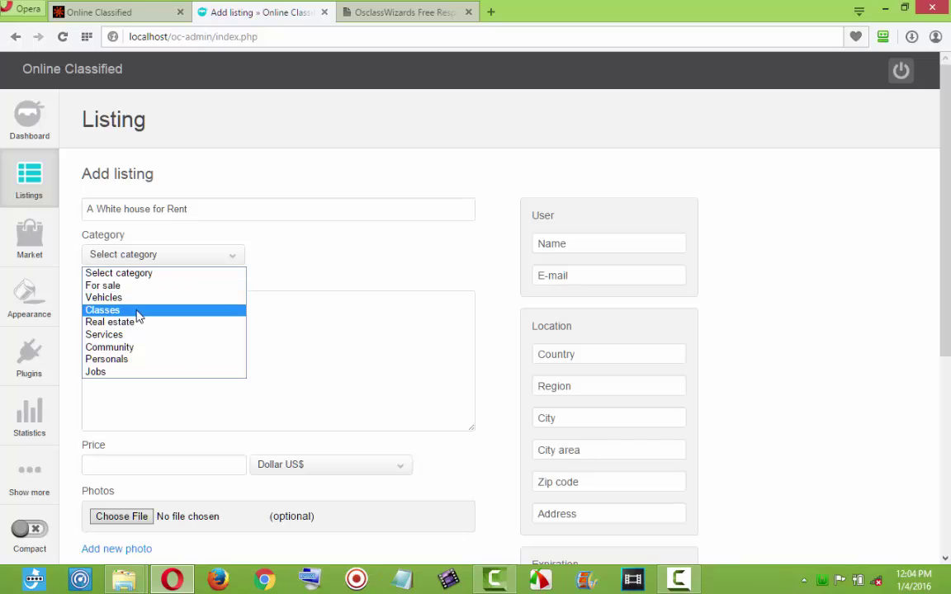
{"action": "left_click", "coordinate": [133, 322]}
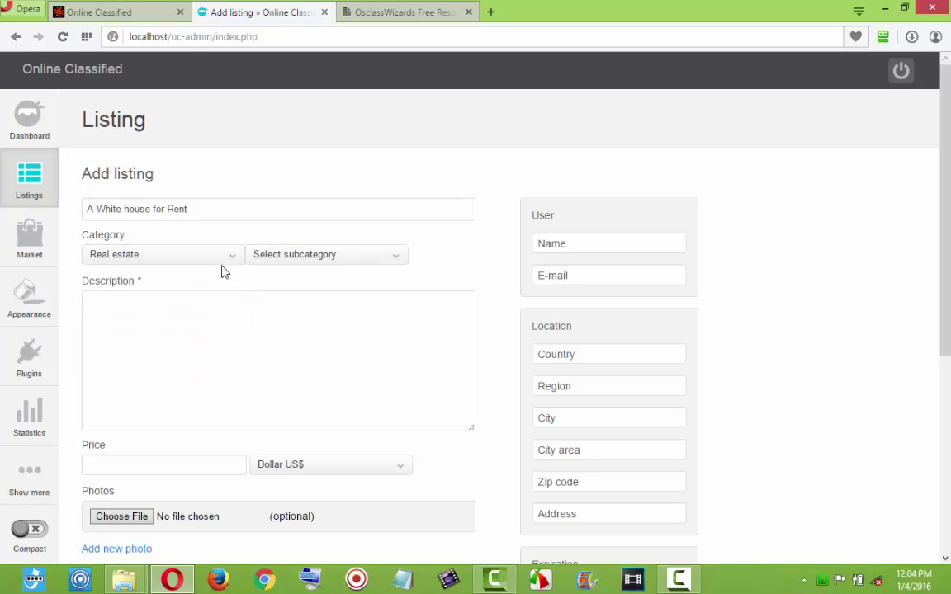
{"action": "left_click", "coordinate": [270, 255]}
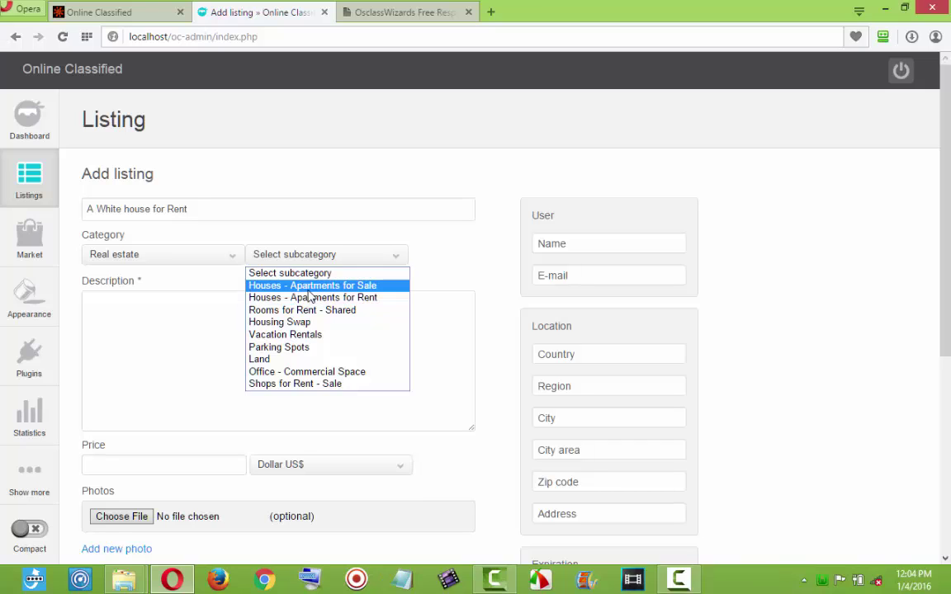
{"action": "left_click", "coordinate": [312, 296]}
Paste the description text repeatedly to build up the listing description.
{"action": "left_click", "coordinate": [280, 329]}
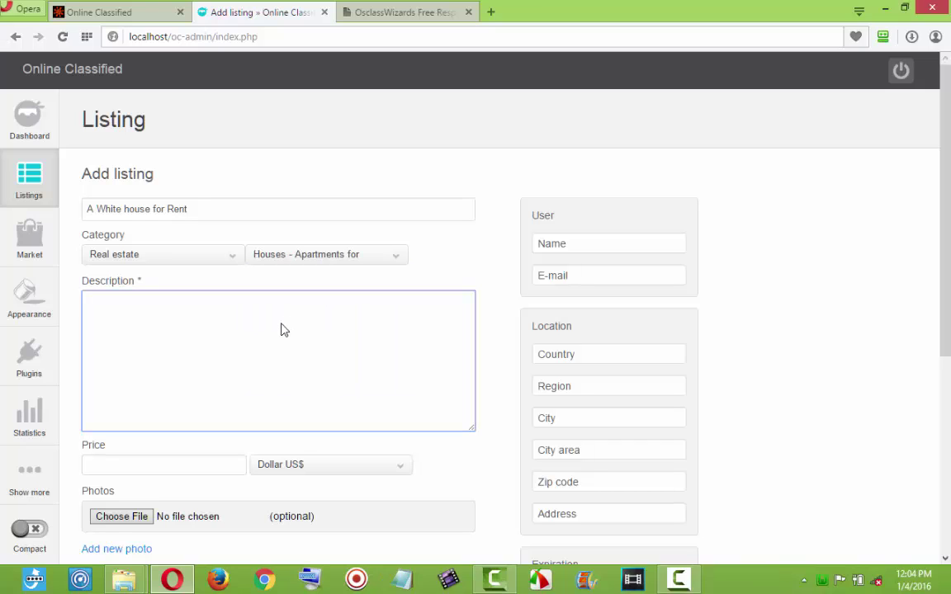
{"action": "type", "text": "I want to sell a Mansion I want to sell a Mansion I want to sell a Mansion"}
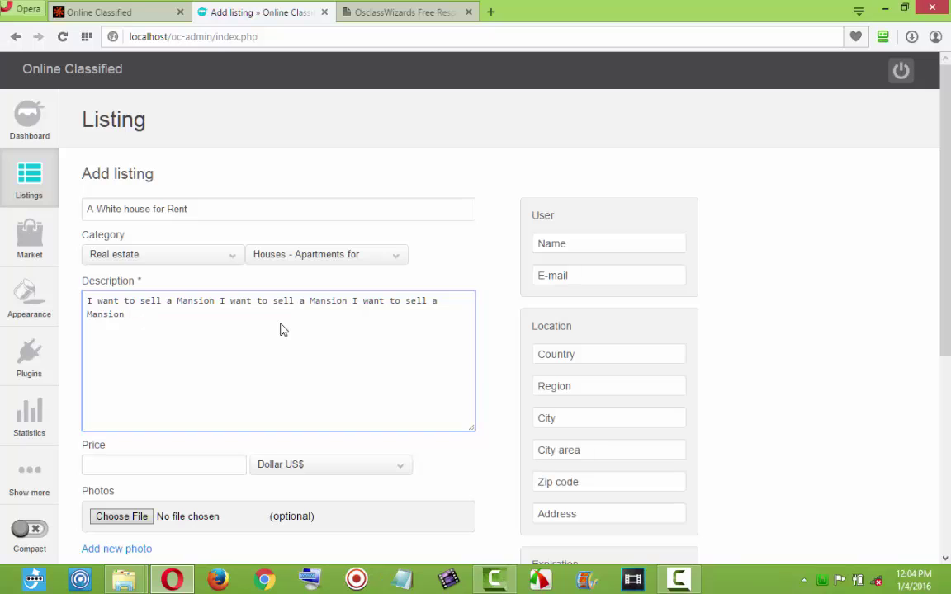
{"action": "key", "text": "ctrl+a"}
{"action": "key", "text": "ctrl+v"}
{"action": "key", "text": "ctrl+v"}
{"action": "key", "text": "ctrl+v"}
{"action": "key", "text": "ctrl+v"}
{"action": "key", "text": "ctrl+v"}
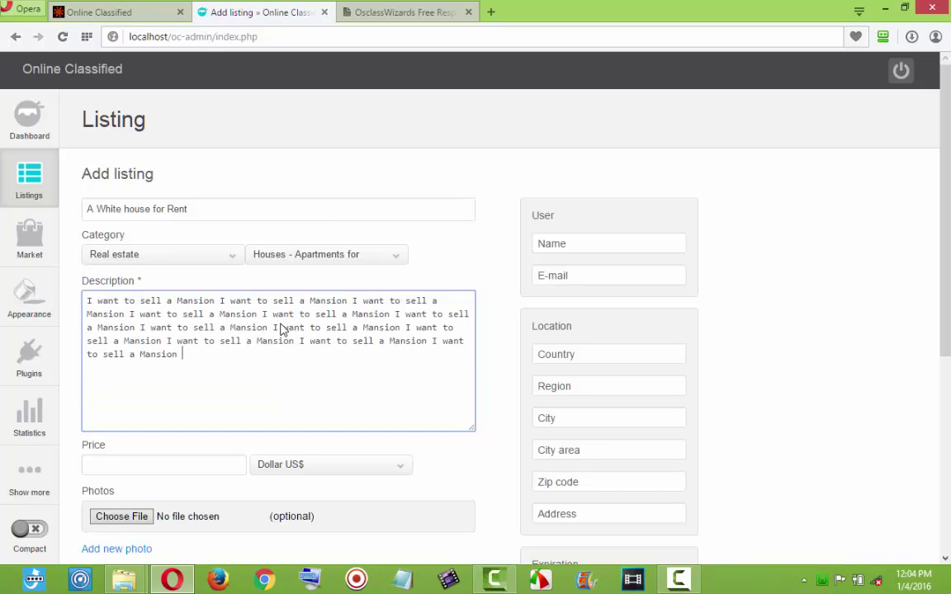
{"action": "key", "text": "ctrl+a"}
{"action": "type", "text": "I want to sell a Mansion I want to sell a Mansion I want to sell a Mansion I want to sell a Mansion I want to sell a Mansion I want to sell a Mansion I want to sell a Mansion I want to sell a Mansion I want to sell a Mansion I want to sell a Mansion I want to sell a Mansion I want to sell a Mansion I want to sell a Mansion I want to sell a Mansion I want to sell a Mansion"}
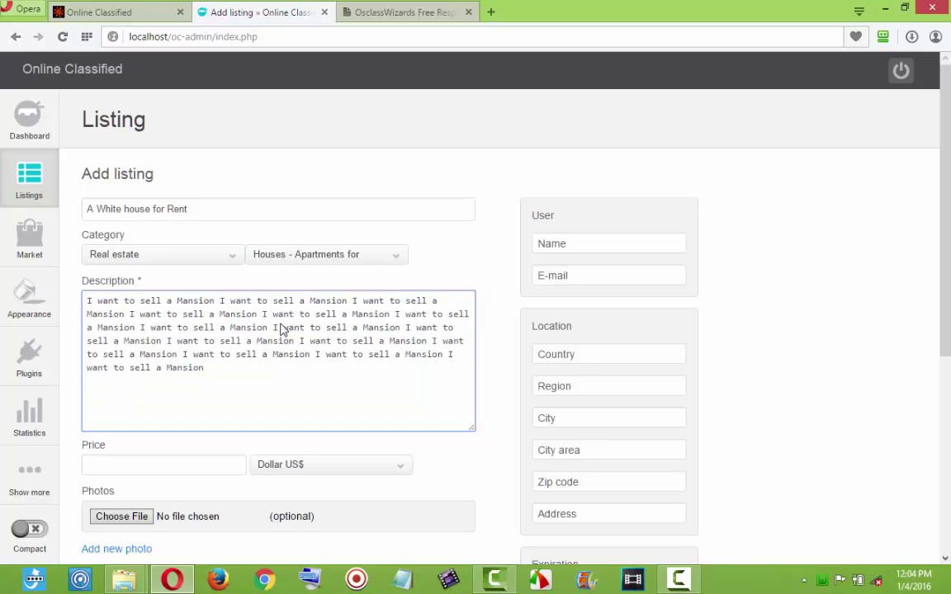
{"action": "key", "text": "ctrl+a"}
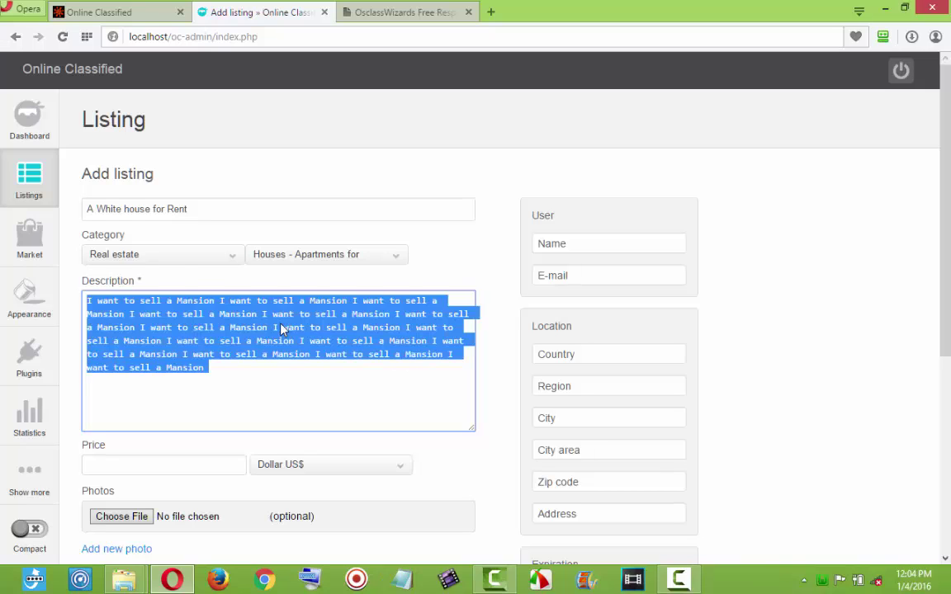
{"action": "type", "text": "I want to sell a Mansion I want to sell a Mansion I want to sell a Mansion I want to sell a Mansion I want to sell a Mansion I want to sell a Mansion I want to sell a Mansion I want to sell a Mansion I want to sell a Mansion I want to sell a Mansion I want to sell a Mansion I want to sell a Mansion I want to sell a Mansion I want to sell a Mansion I want to sell a Mansion"}
{"action": "type", "text": "I want to sell a Mansion I want to sell a Mansion I want to sell a Mansion I want to sell a Mansion I want to sell a Mansion I want to sell a Mansion I want to sell a Mansion I want to sell a Mansion I want to sell a Mansion I want to sell a Mansion I want to sell a Mansion I want to sell a Mansion I want to sell a Mansion I want to sell a Mansion I want to sell a Mansion I want to sell a Mansion"}
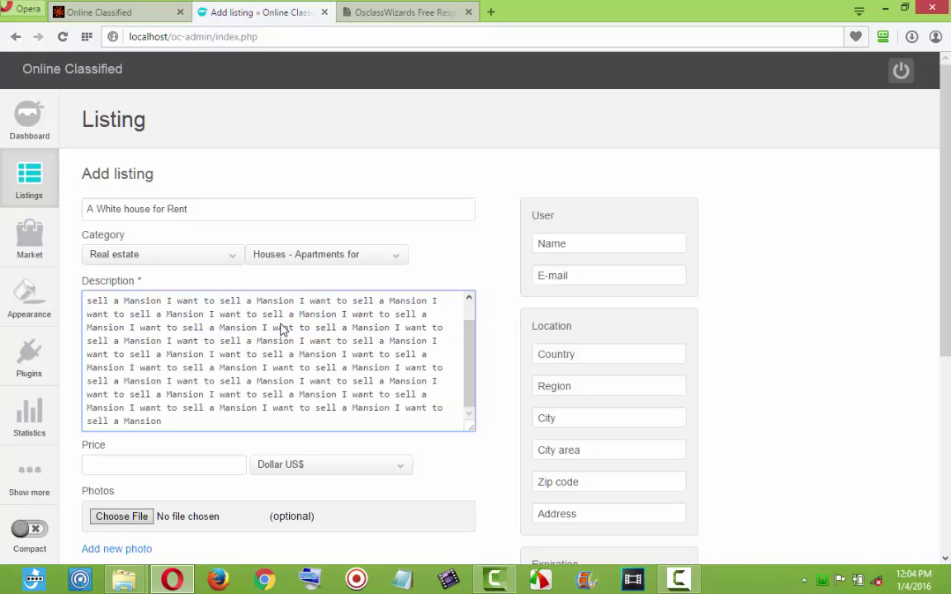
Set the price to 1500000 in Naria ₦.
{"action": "left_click", "coordinate": [202, 470]}
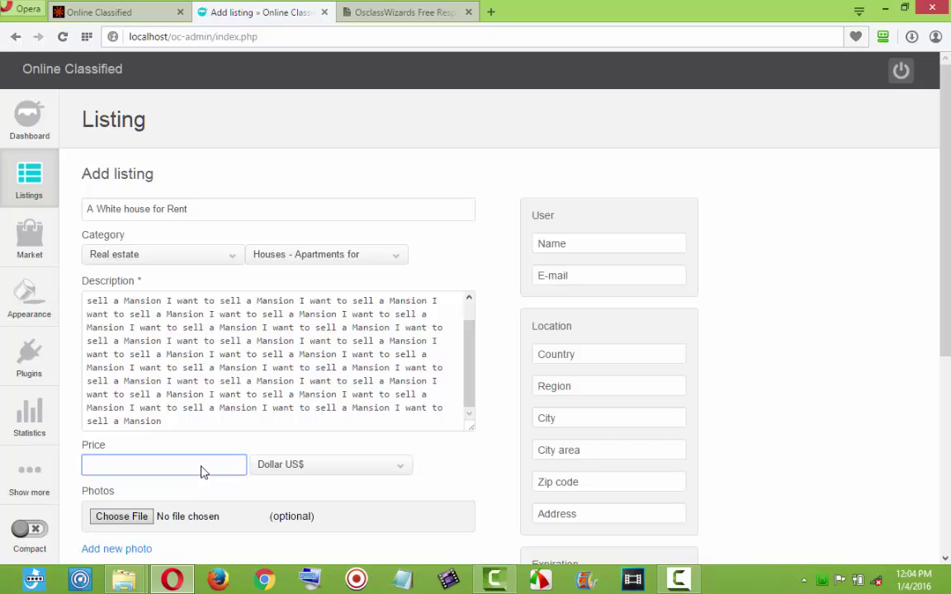
{"action": "type", "text": "1"}
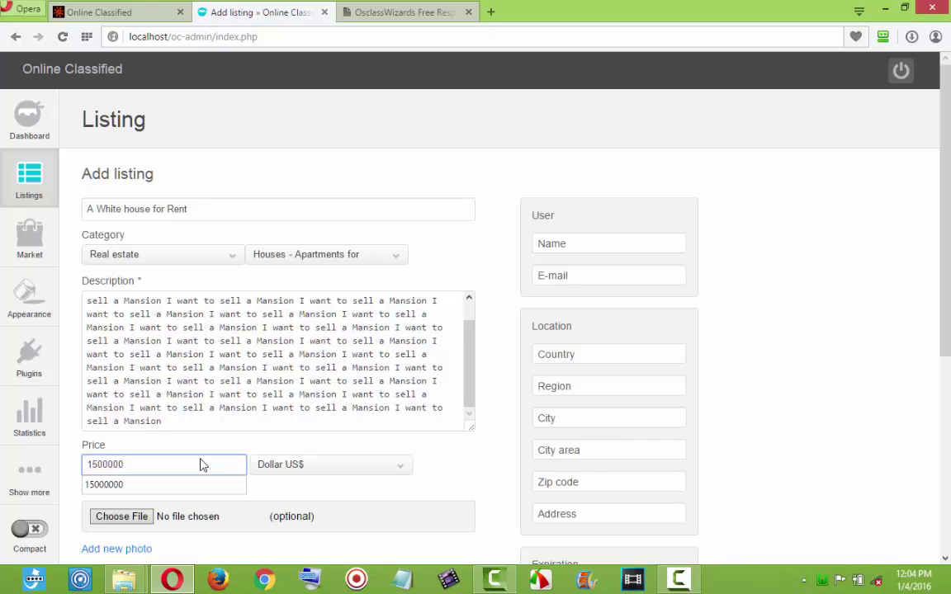
{"action": "type", "text": "500000"}
{"action": "left_click", "coordinate": [312, 469]}
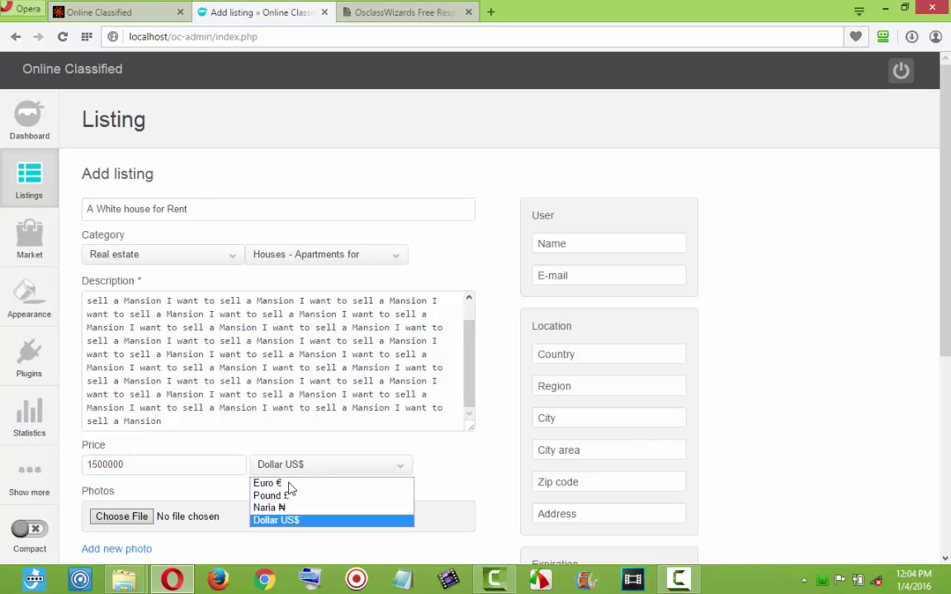
{"action": "left_click", "coordinate": [255, 508]}
Attach download (5).jpg as the listing photo.
{"action": "left_click", "coordinate": [144, 526]}
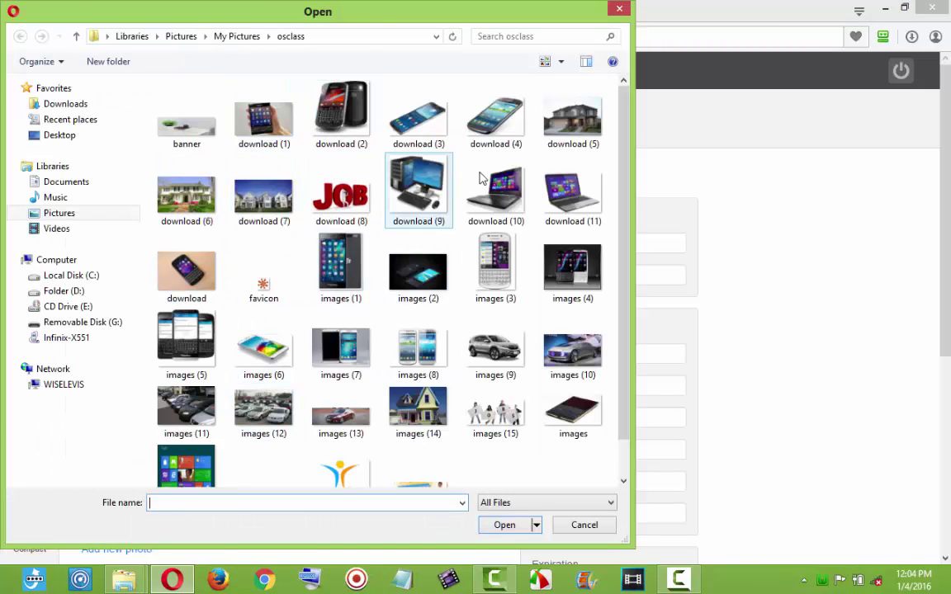
{"action": "left_click", "coordinate": [566, 125]}
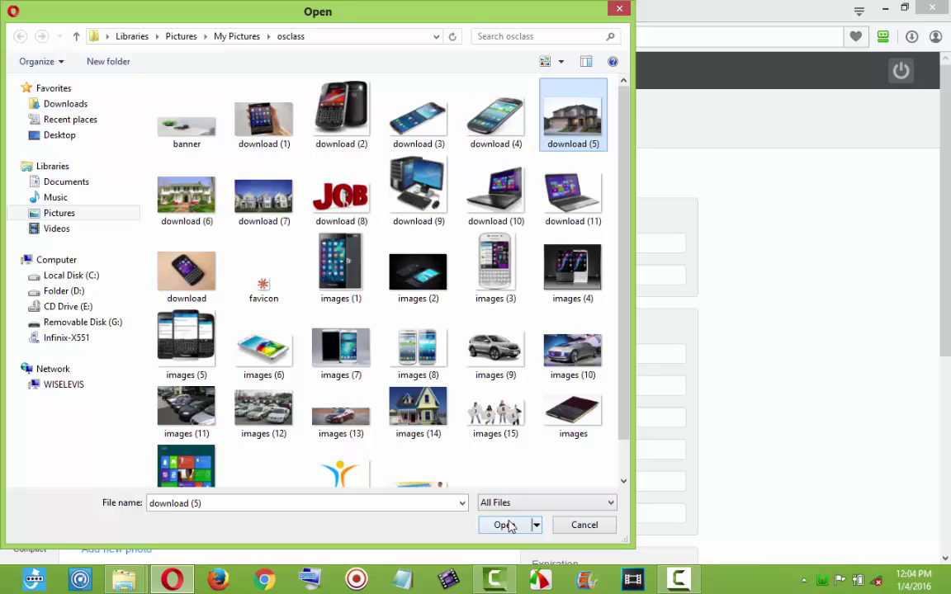
{"action": "left_click", "coordinate": [505, 524]}
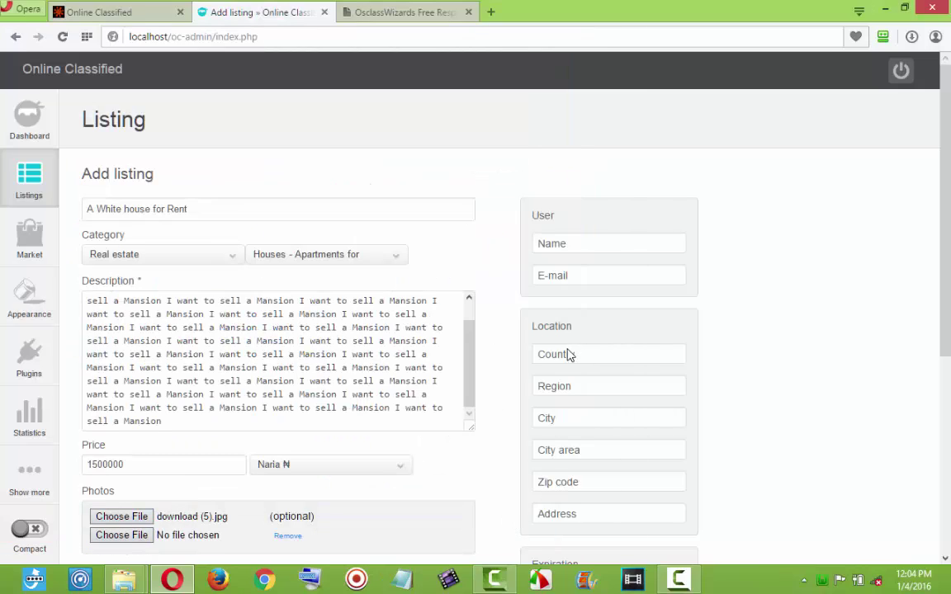
Autofill the seller's contact and Lagos, Nigeria location, then add the White house listing.
{"action": "left_click", "coordinate": [566, 282]}
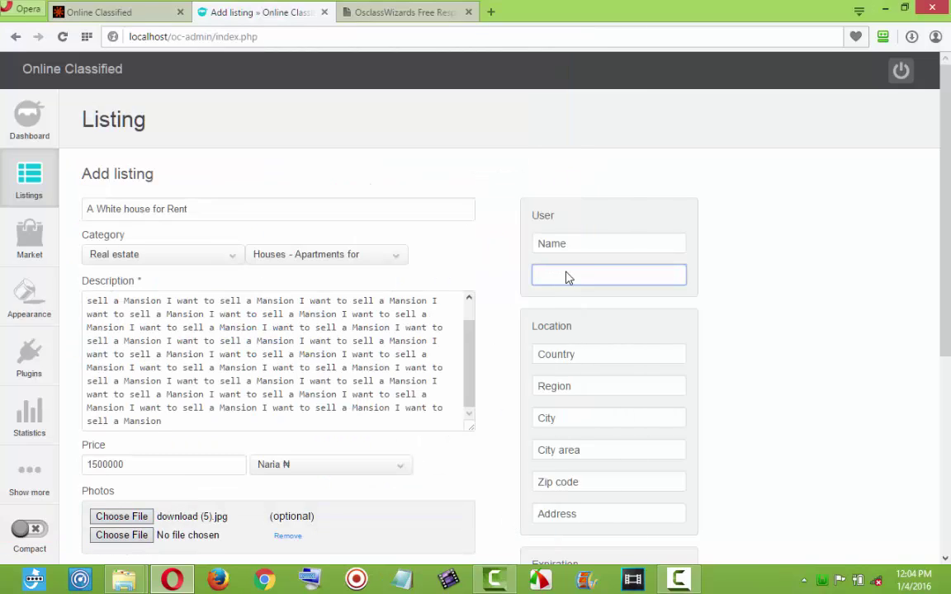
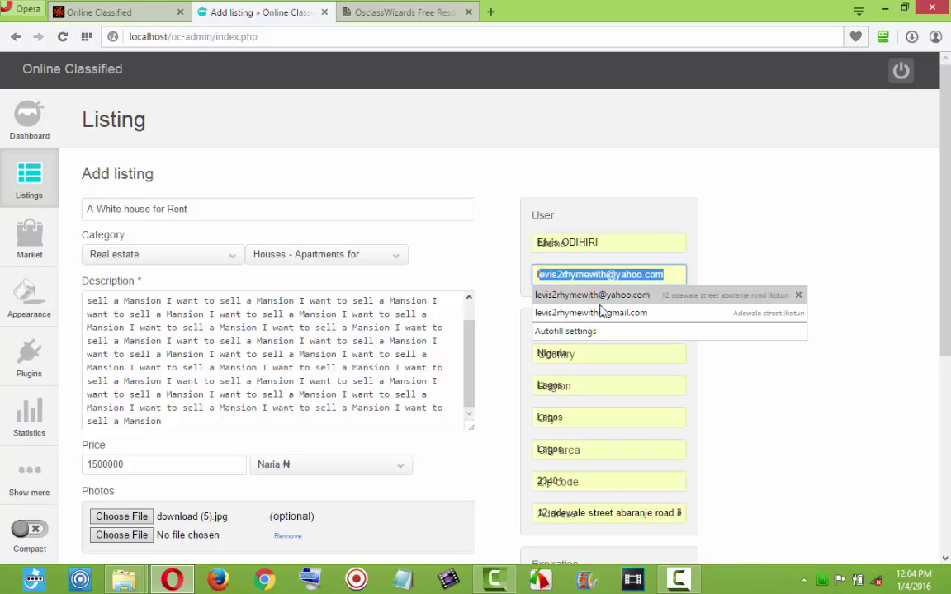
{"action": "left_click", "coordinate": [601, 313]}
{"action": "scroll", "coordinate": [168, 502], "scroll_direction": "down", "scroll_amount": 3}
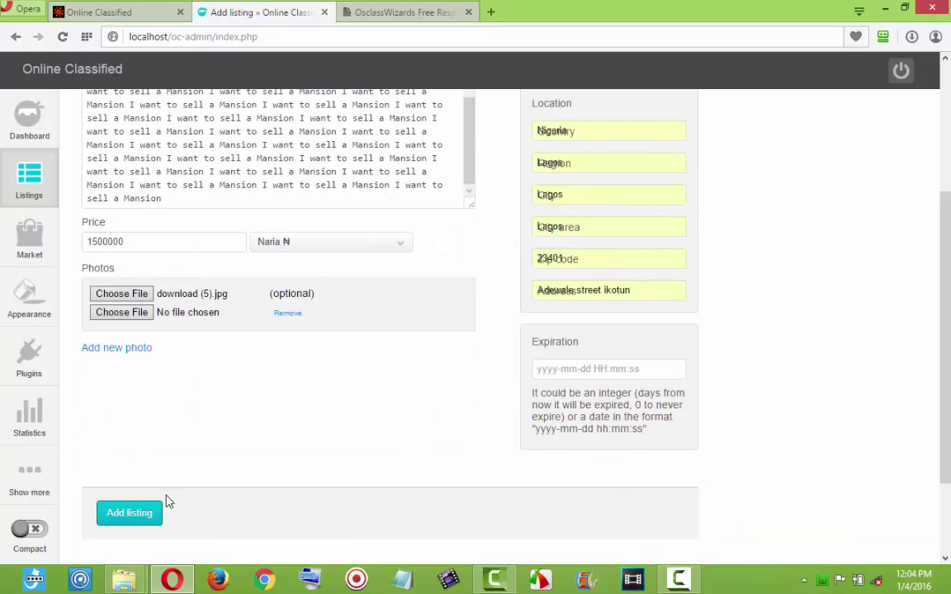
{"action": "left_click", "coordinate": [145, 515]}
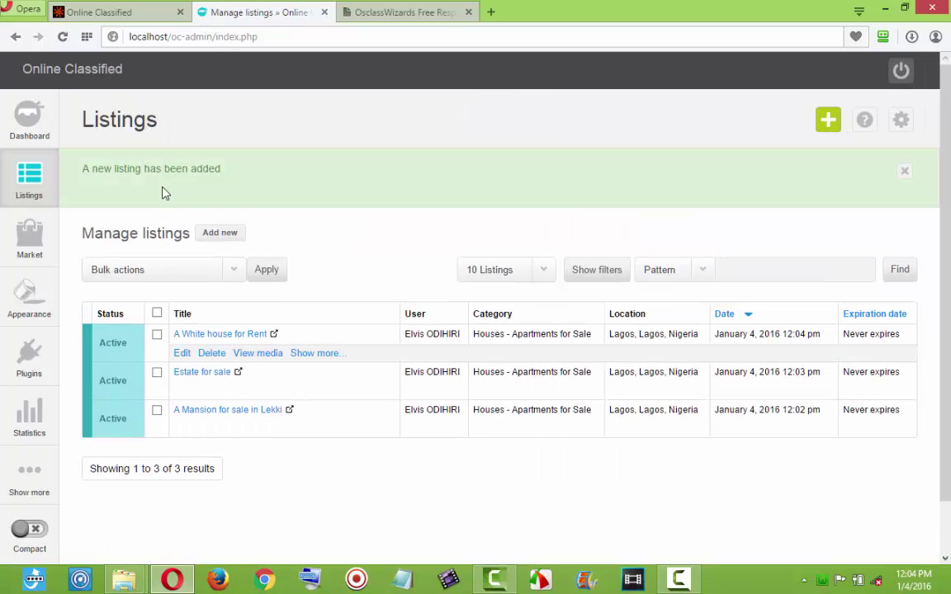
Reload the public homepage so it shows all three house listings.
{"action": "left_click", "coordinate": [220, 232]}
{"action": "left_click", "coordinate": [96, 12]}
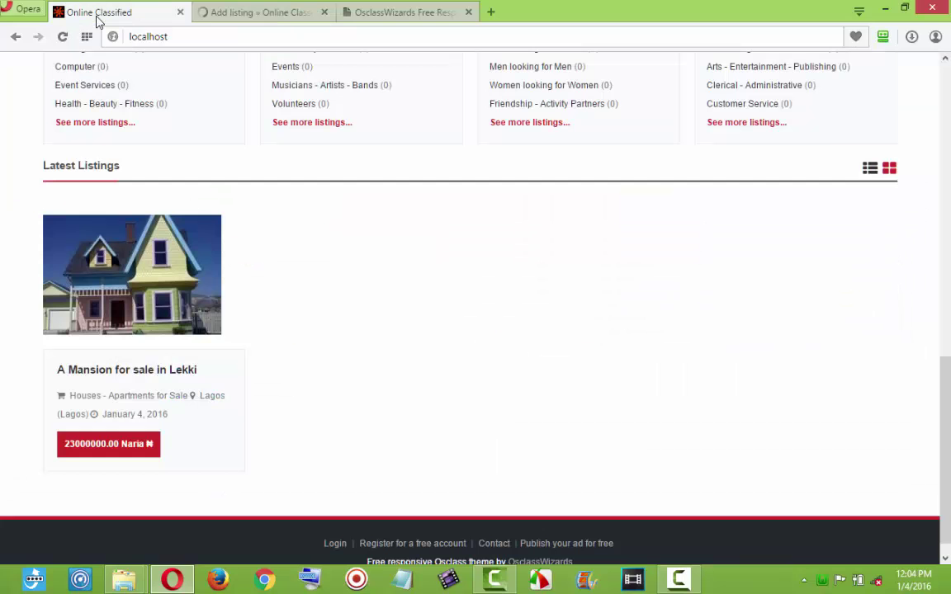
{"action": "left_click", "coordinate": [62, 36]}
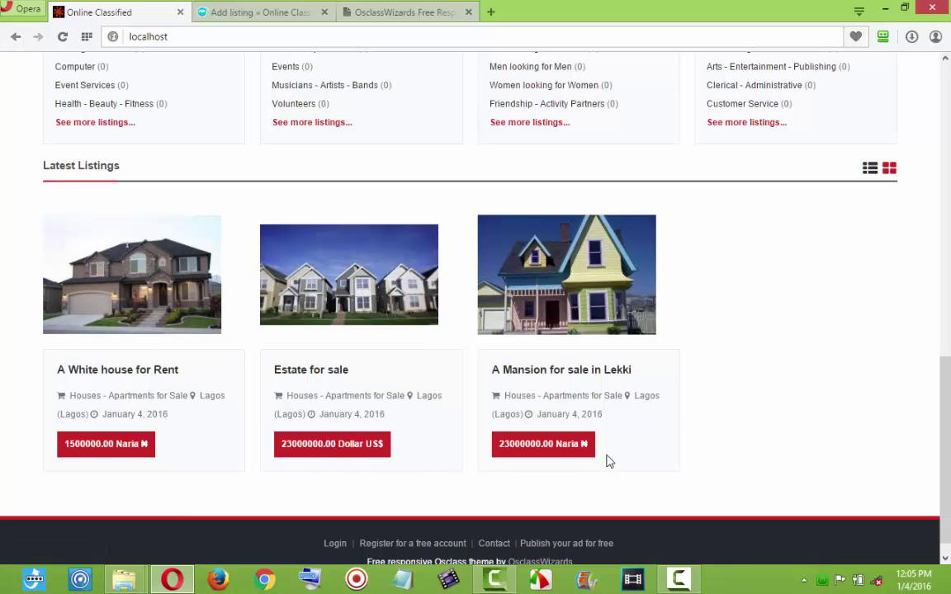
{"action": "scroll", "coordinate": [757, 465], "scroll_direction": "up", "scroll_amount": 5}
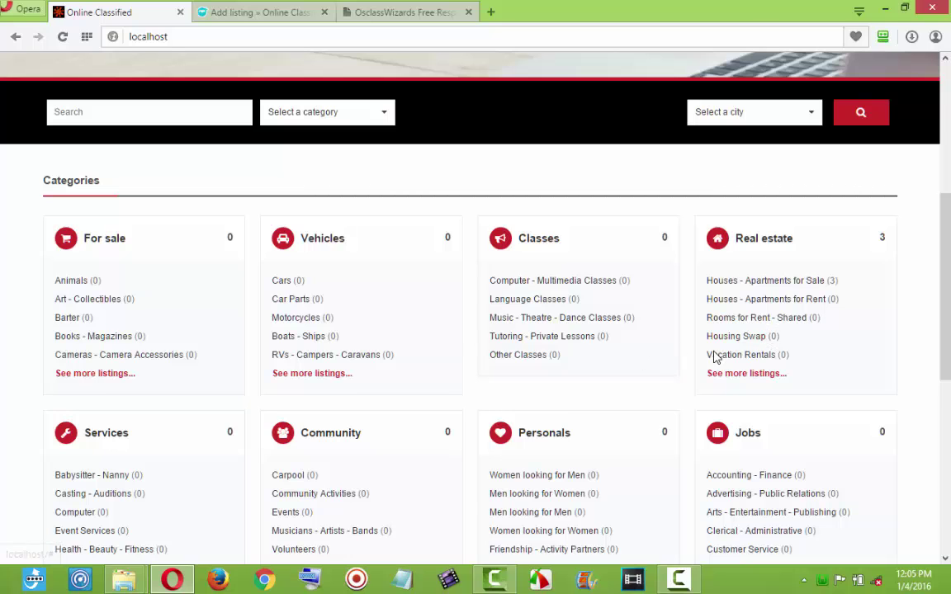
{"action": "scroll", "coordinate": [716, 356], "scroll_direction": "down", "scroll_amount": 3}
{"action": "scroll", "coordinate": [716, 356], "scroll_direction": "down", "scroll_amount": 1}
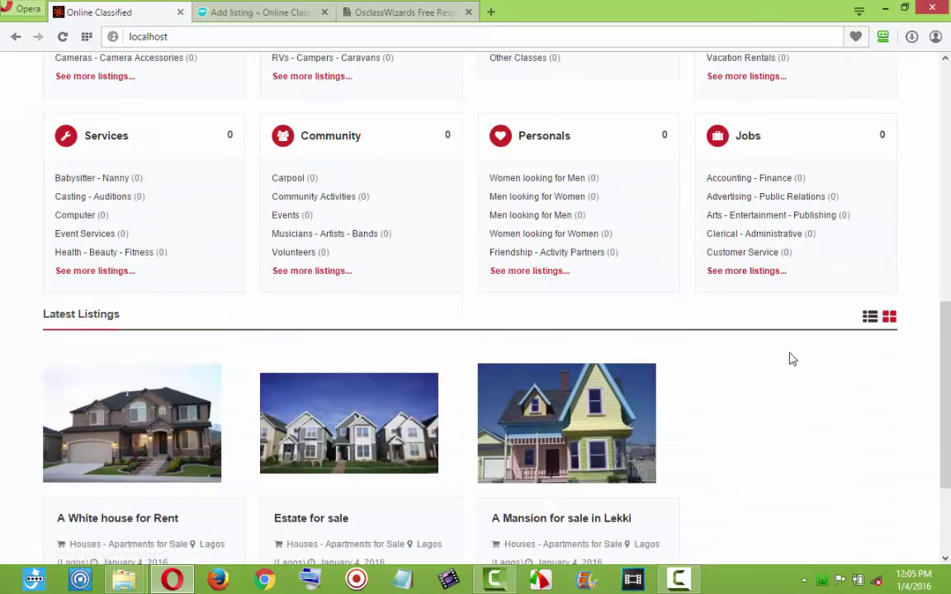
{"action": "scroll", "coordinate": [717, 378], "scroll_direction": "down", "scroll_amount": 2}
{"action": "scroll", "coordinate": [717, 378], "scroll_direction": "up", "scroll_amount": 6}
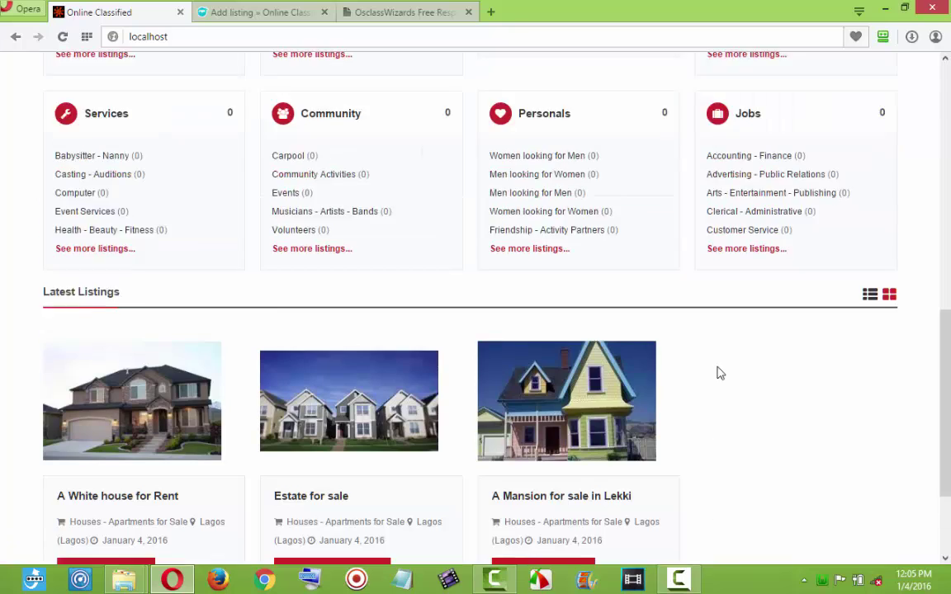
{"action": "scroll", "coordinate": [673, 338], "scroll_direction": "down", "scroll_amount": 3}
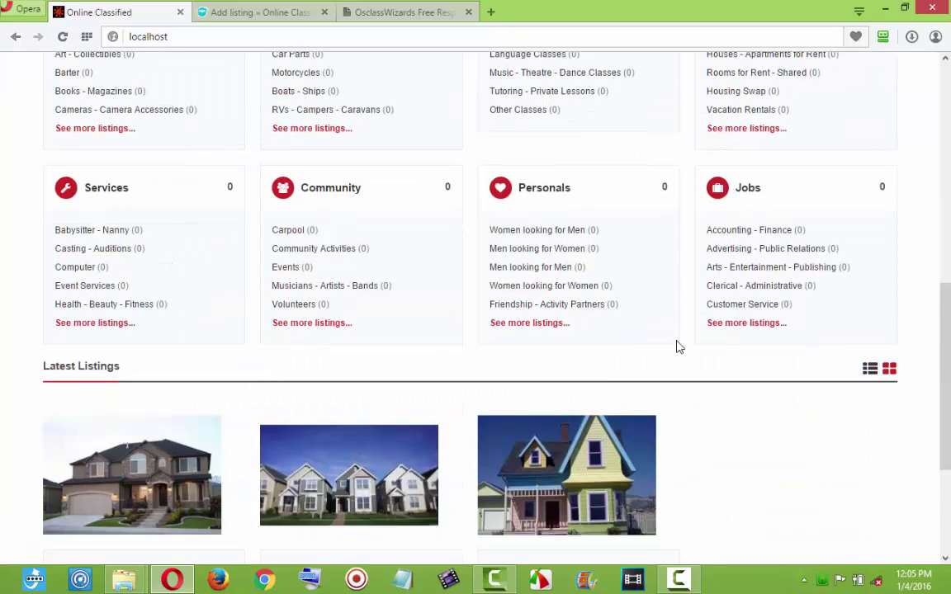
{"action": "scroll", "coordinate": [678, 345], "scroll_direction": "up", "scroll_amount": 7}
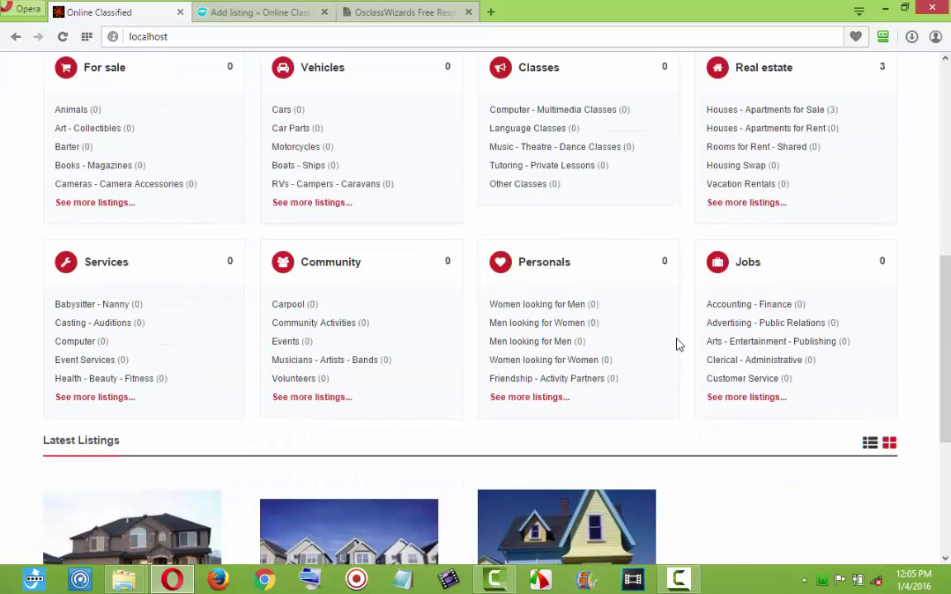
{"action": "scroll", "coordinate": [677, 343], "scroll_direction": "up", "scroll_amount": 1}
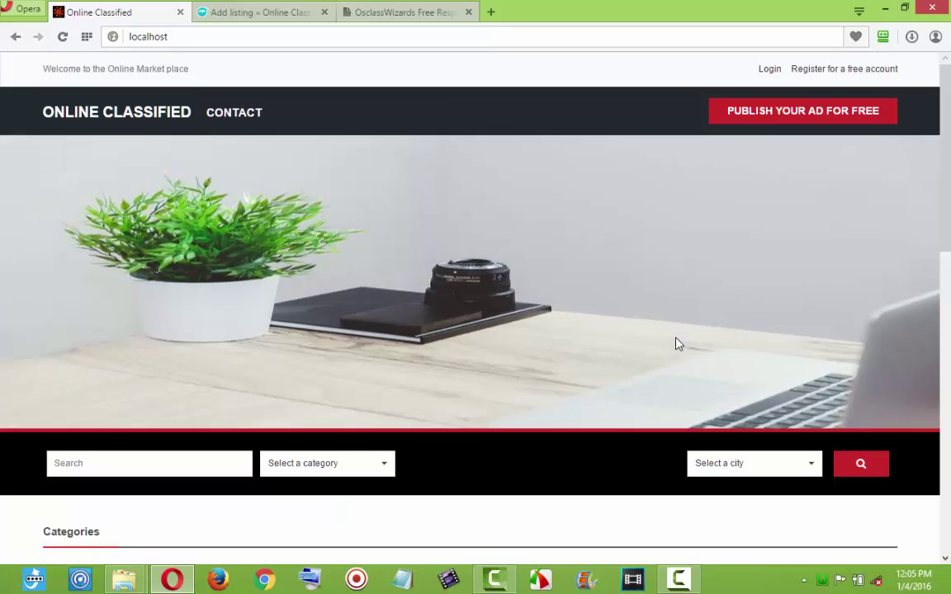
{"action": "scroll", "coordinate": [677, 344], "scroll_direction": "down", "scroll_amount": 10}
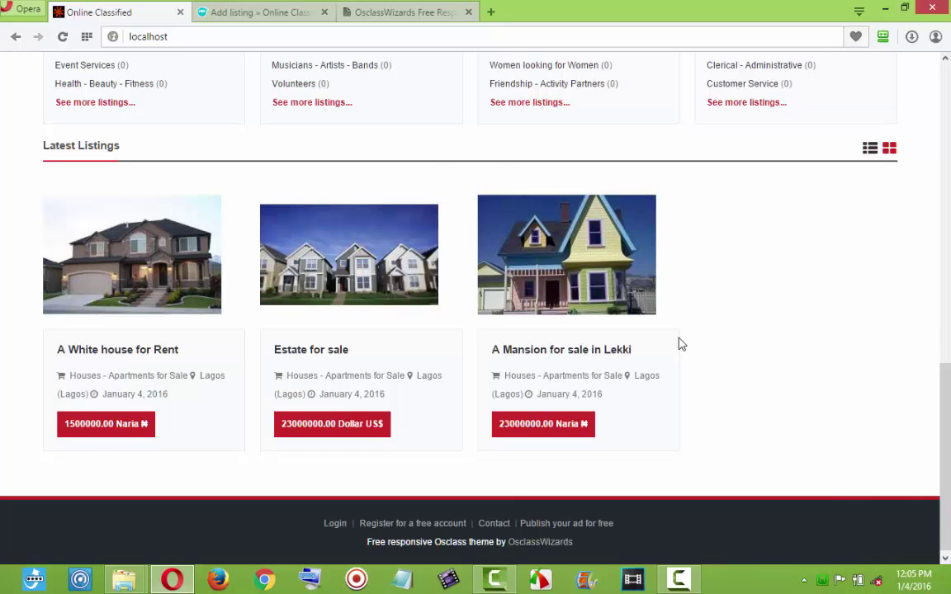
{"action": "scroll", "coordinate": [679, 345], "scroll_direction": "up", "scroll_amount": 2}
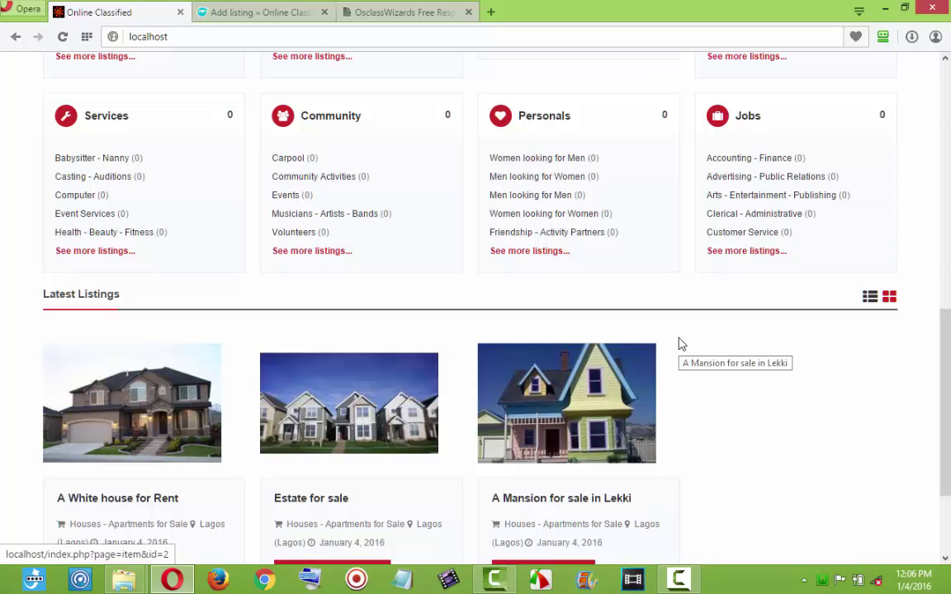
{"action": "scroll", "coordinate": [696, 419], "scroll_direction": "down", "scroll_amount": 3}
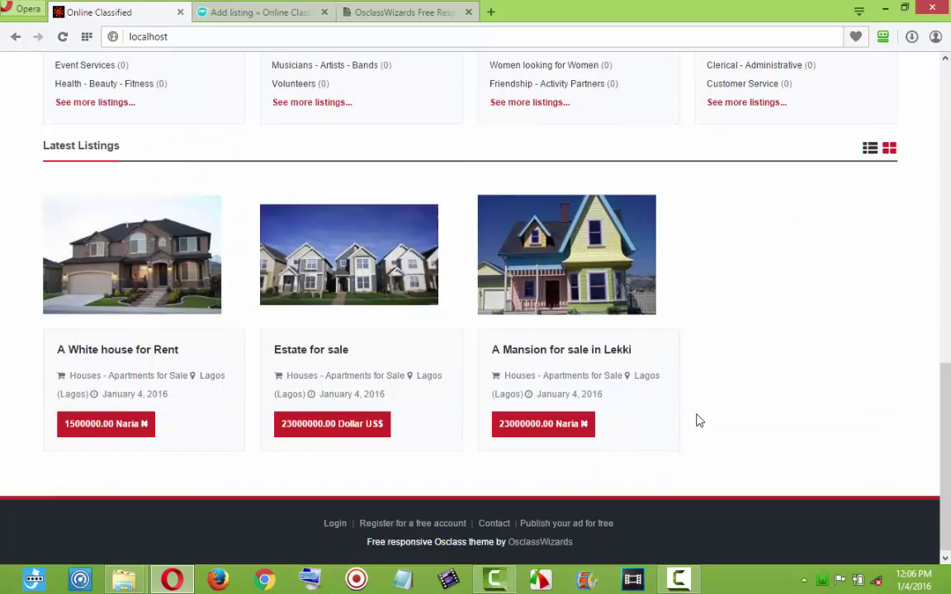
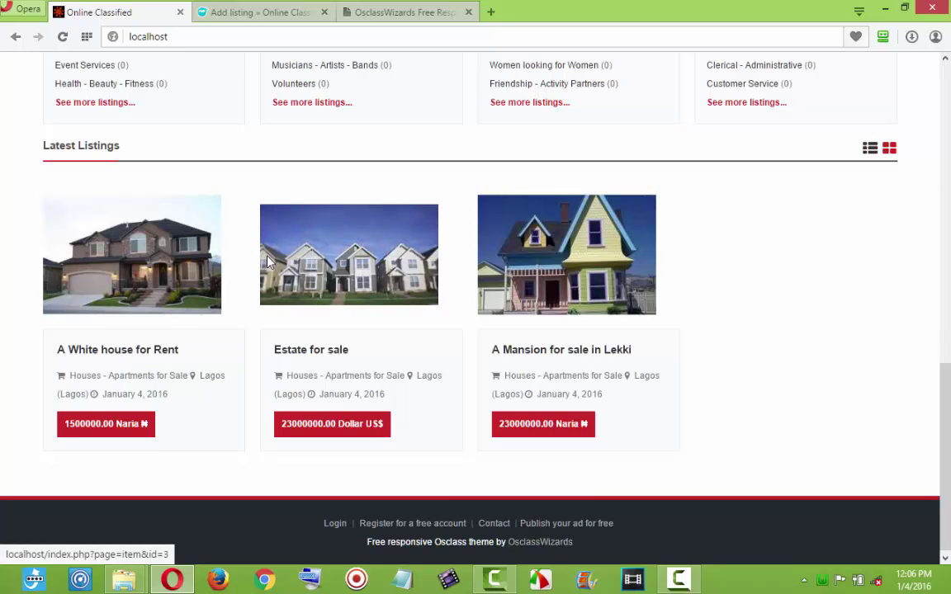
Switch from the public homepage to the admin Add listing form.
{"action": "scroll", "coordinate": [661, 268], "scroll_direction": "up", "scroll_amount": 1}
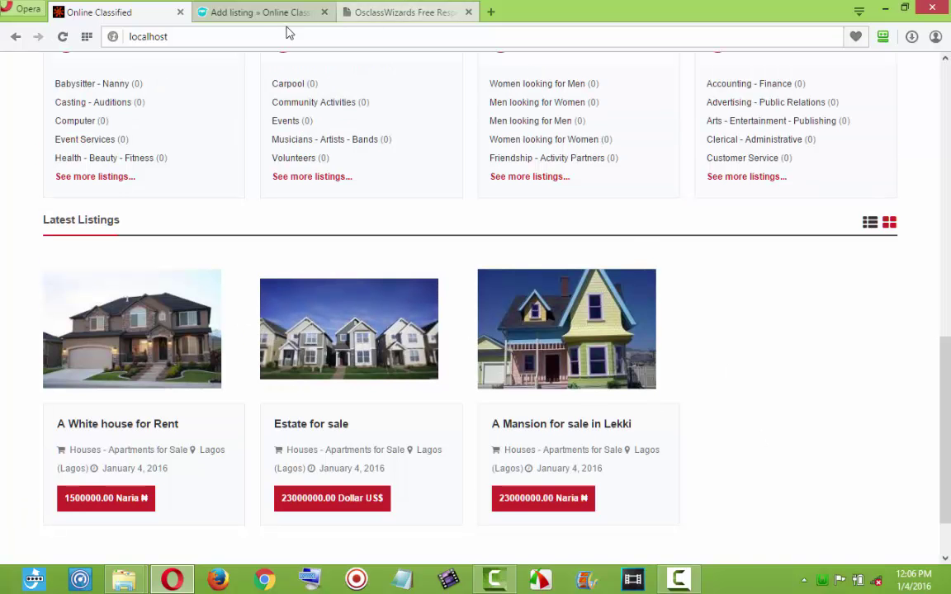
{"action": "left_click", "coordinate": [256, 15]}
Title the listing 'Blackberry for sale' under For sale › Cell Phones - Accessories.
{"action": "left_click", "coordinate": [205, 213]}
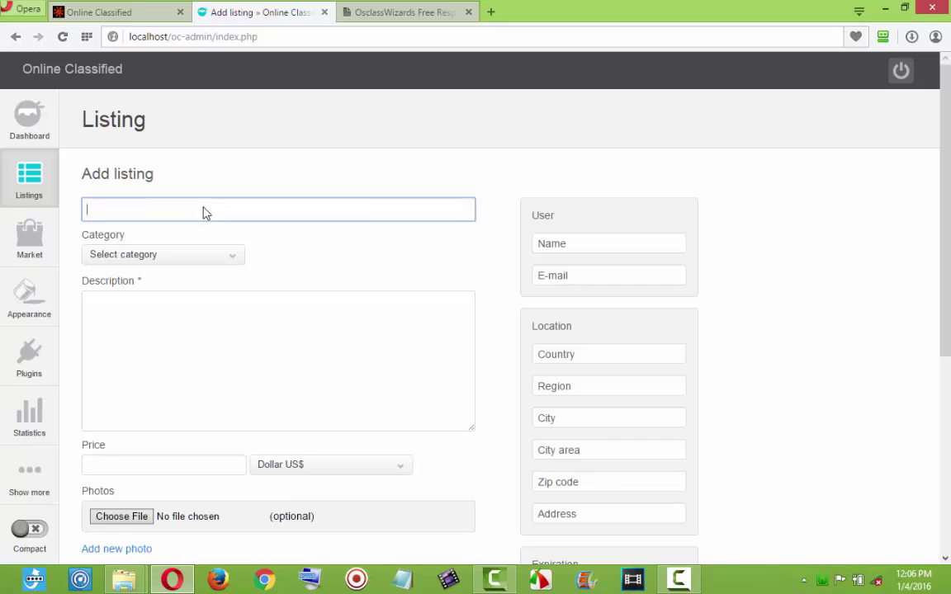
{"action": "type", "text": "Blackberry for sale"}
{"action": "left_click", "coordinate": [190, 257]}
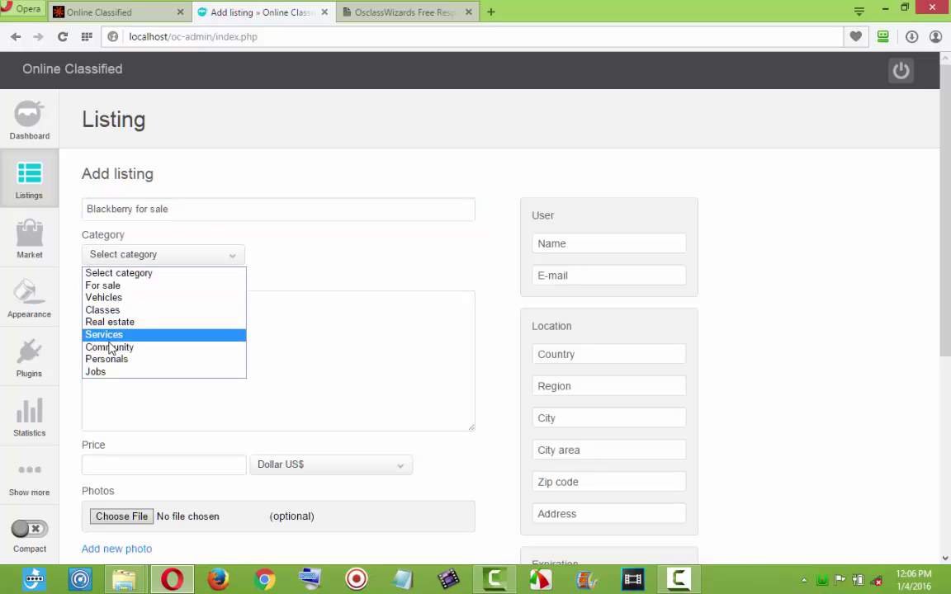
{"action": "left_click", "coordinate": [105, 285]}
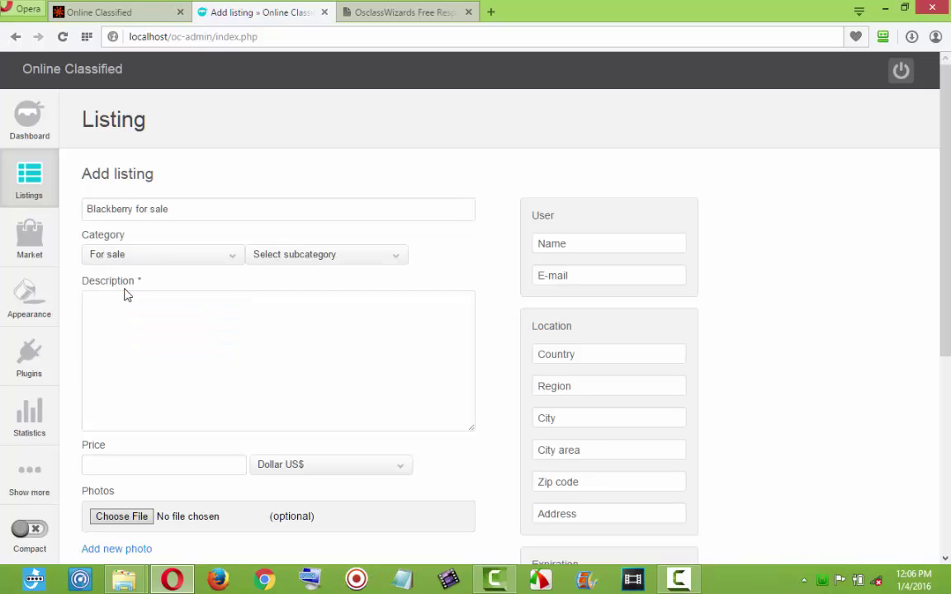
{"action": "left_click", "coordinate": [288, 259]}
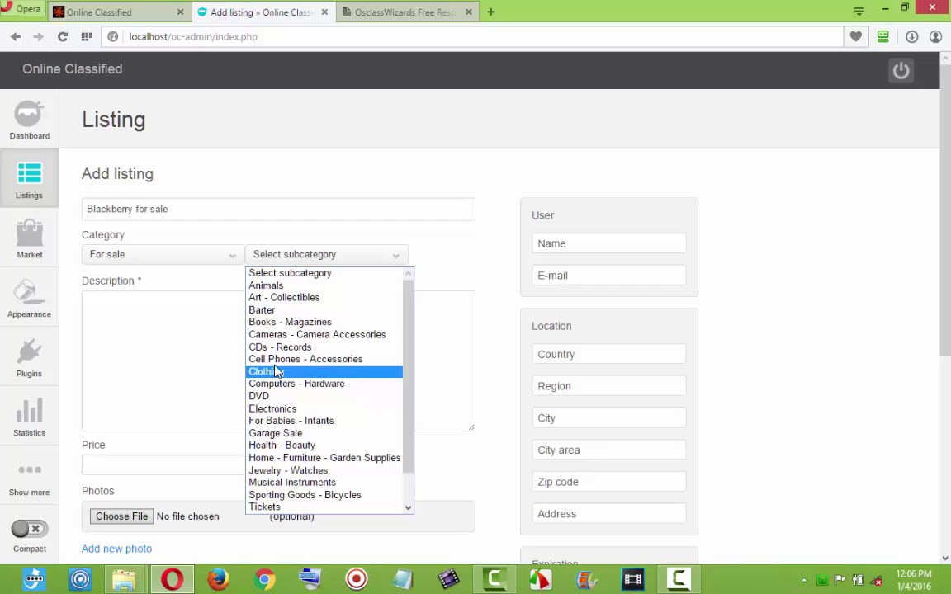
{"action": "left_click", "coordinate": [256, 359]}
Write a cell-phone sale description, then copy and paste it repeatedly to lengthen it.
{"action": "left_click", "coordinate": [215, 351]}
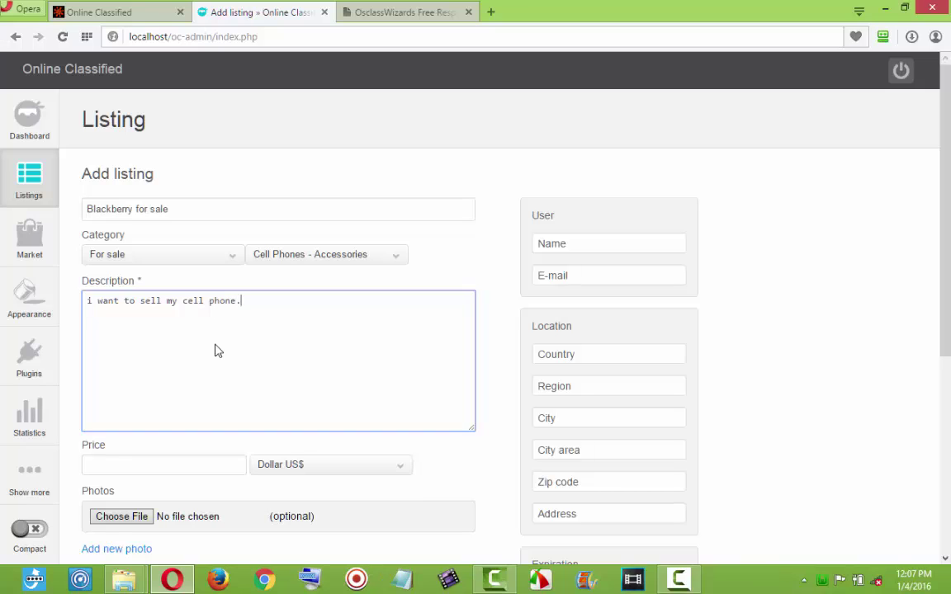
{"action": "key", "text": "ctrl+a"}
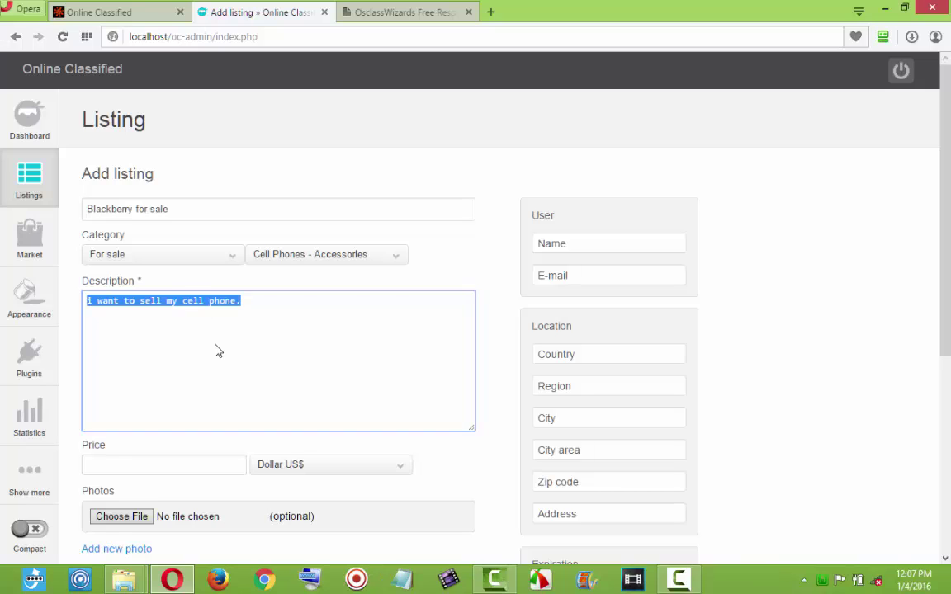
{"action": "key", "text": "ctrl+c"}
{"action": "key", "text": "ctrl+v"}
{"action": "key", "text": "ctrl+v"}
{"action": "key", "text": "ctrl+v"}
{"action": "key", "text": "ctrl+v"}
{"action": "key", "text": "ctrl+v"}
{"action": "key", "text": "ctrl+v"}
{"action": "key", "text": "ctrl+v"}
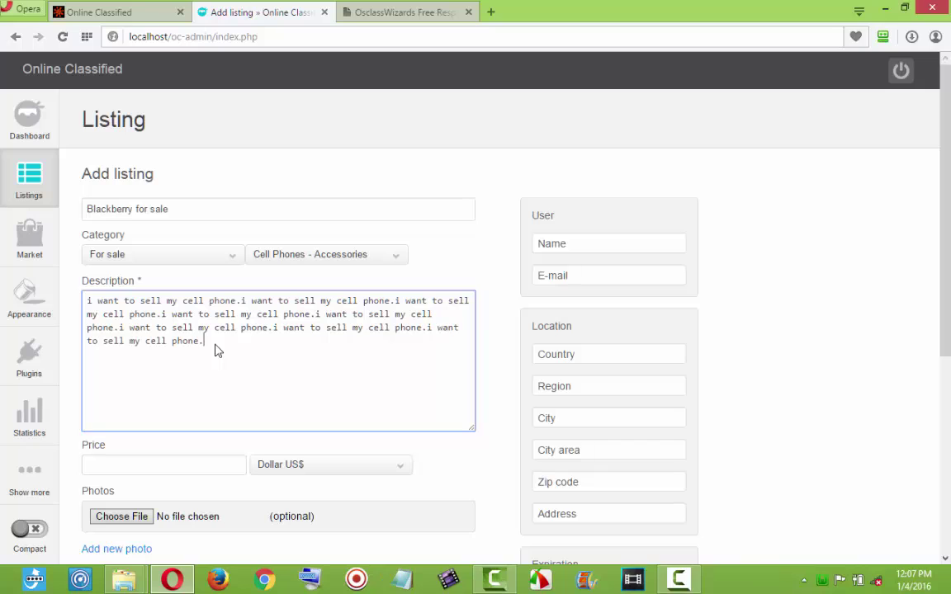
{"action": "key", "text": "ctrl+v"}
{"action": "key", "text": "ctrl+v"}
{"action": "key", "text": "ctrl+v"}
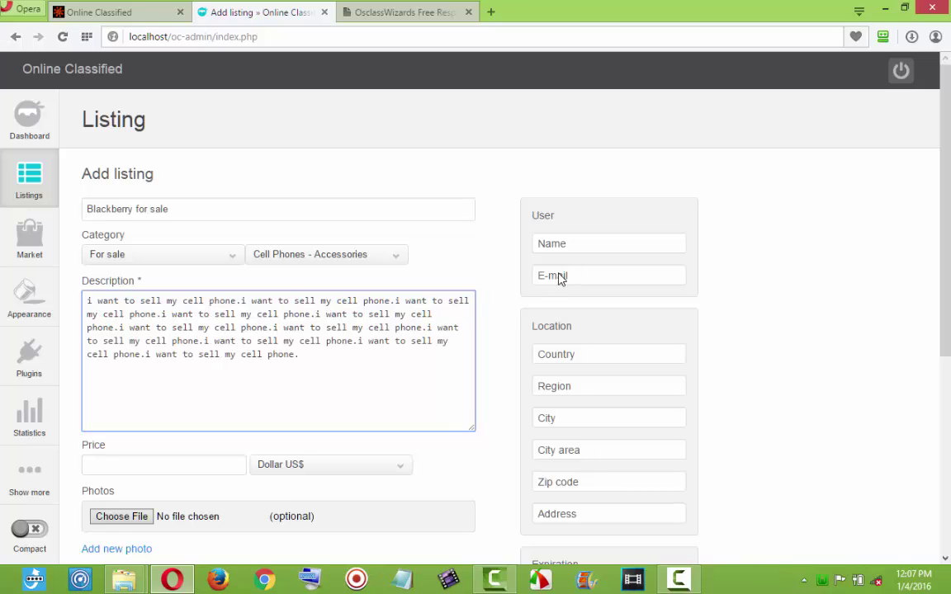
Autofill the seller's contact and location, and set the currency to Naira ₦.
{"action": "left_click", "coordinate": [559, 279]}
{"action": "type", "text": "l"}
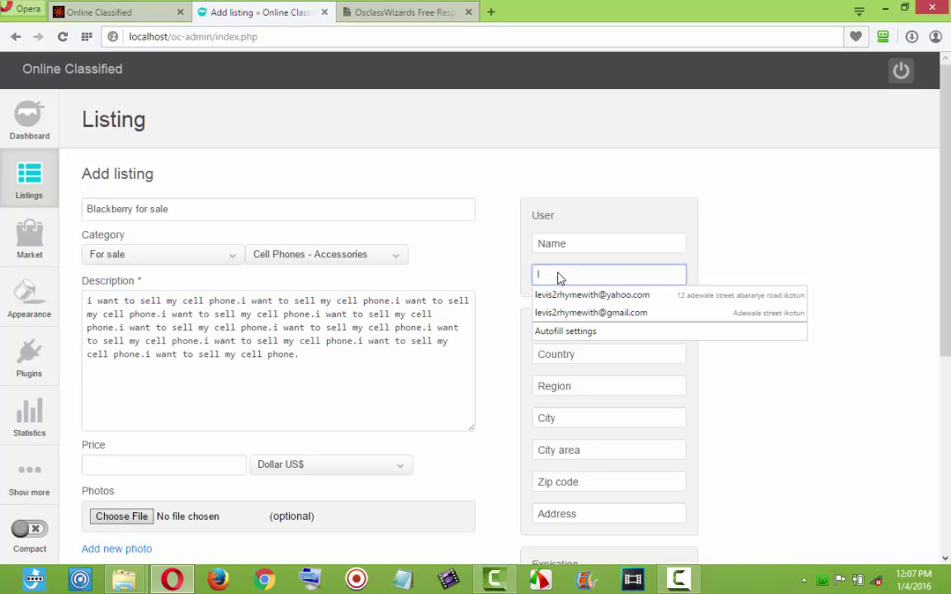
{"action": "left_click", "coordinate": [558, 312]}
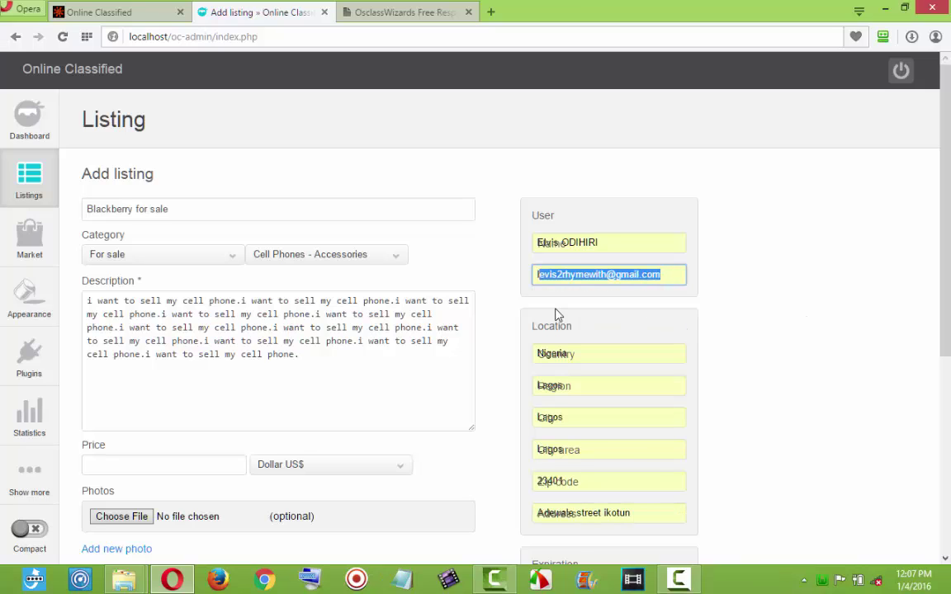
{"action": "scroll", "coordinate": [502, 331], "scroll_direction": "down", "scroll_amount": 3}
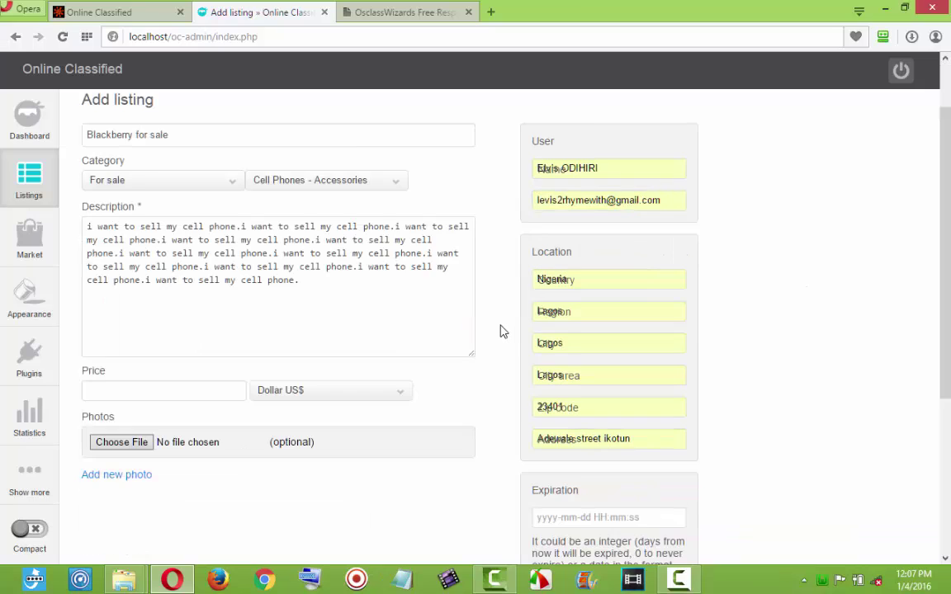
{"action": "left_click", "coordinate": [286, 322]}
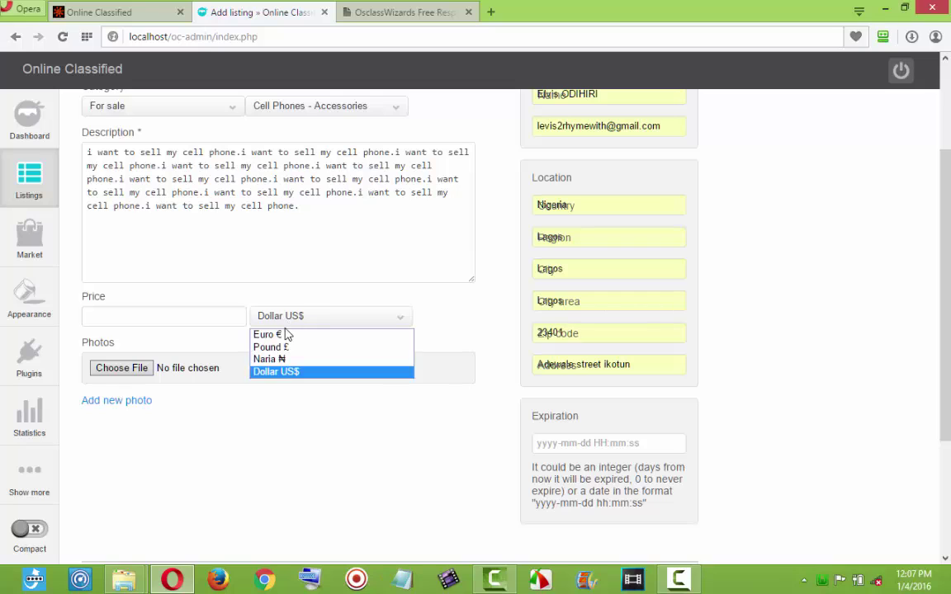
{"action": "left_click", "coordinate": [282, 361]}
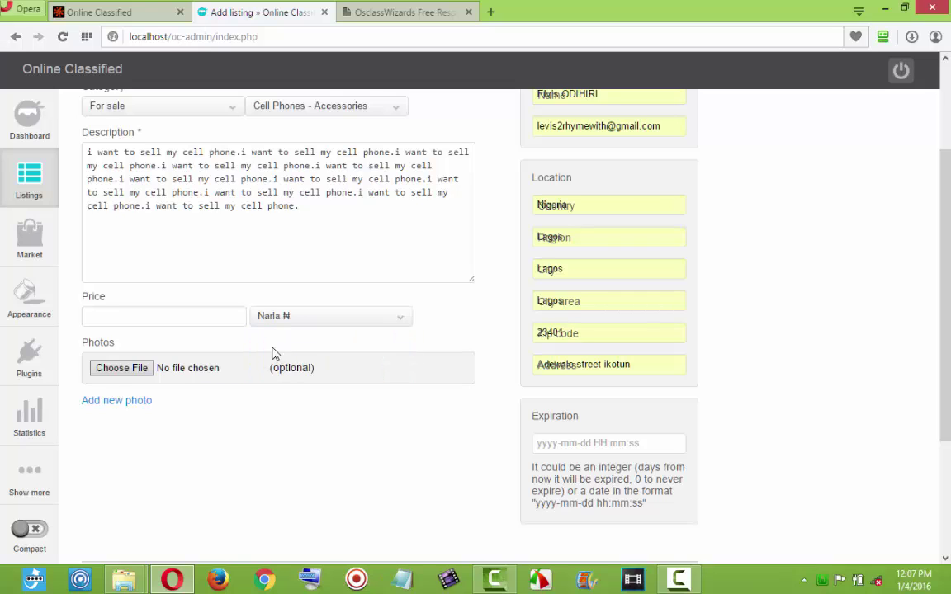
After a look at the public classified site, enter a price of 23000.
{"action": "left_click", "coordinate": [232, 325]}
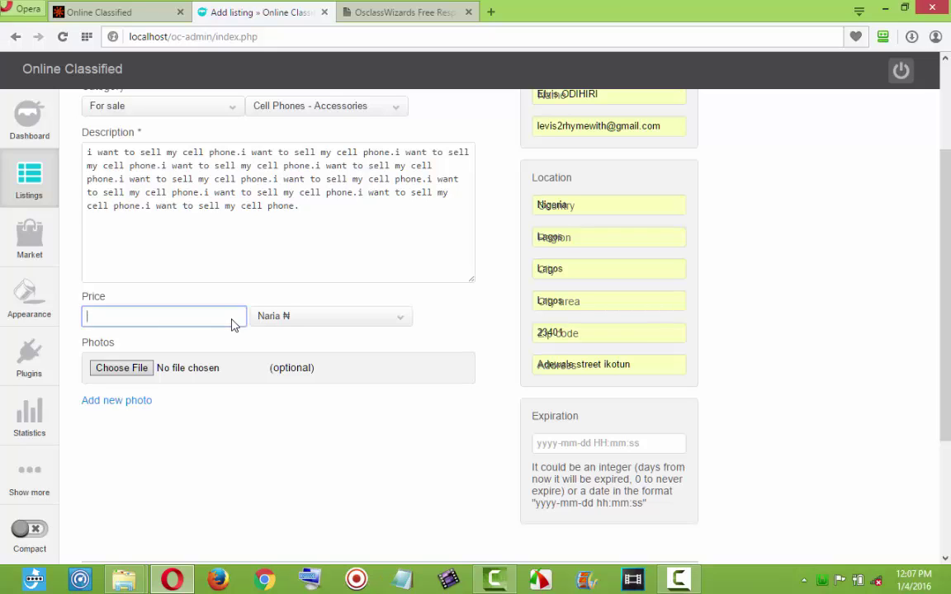
{"action": "left_click", "coordinate": [83, 13]}
{"action": "scroll", "coordinate": [718, 140], "scroll_direction": "up", "scroll_amount": 1}
{"action": "scroll", "coordinate": [717, 140], "scroll_direction": "up", "scroll_amount": 10}
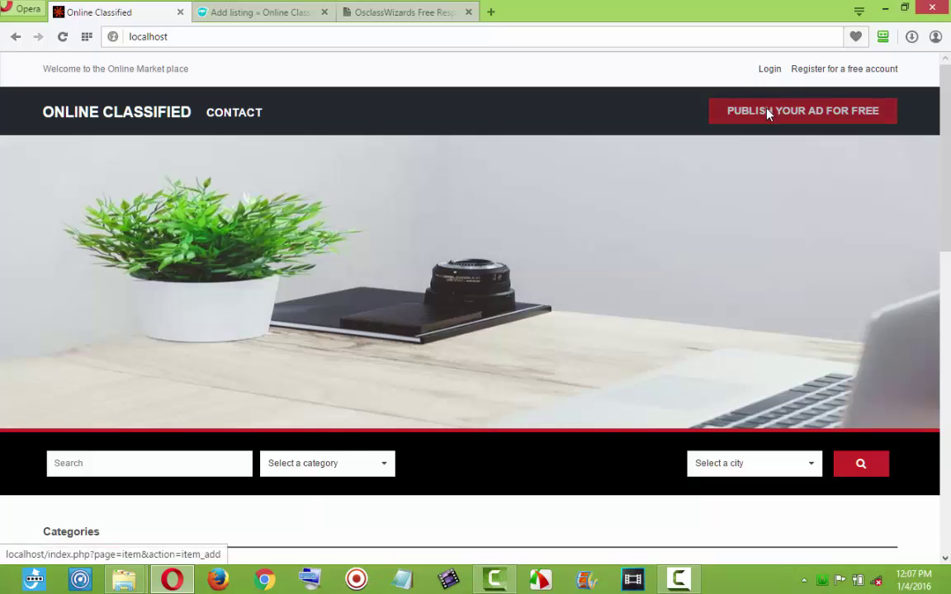
{"action": "left_click", "coordinate": [297, 14]}
{"action": "left_click", "coordinate": [165, 323]}
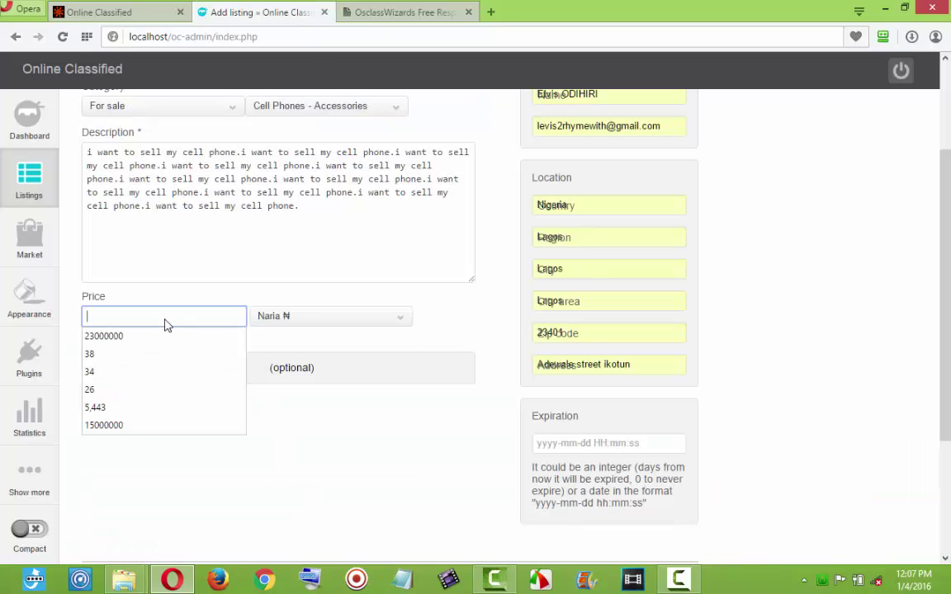
{"action": "type", "text": "23000"}
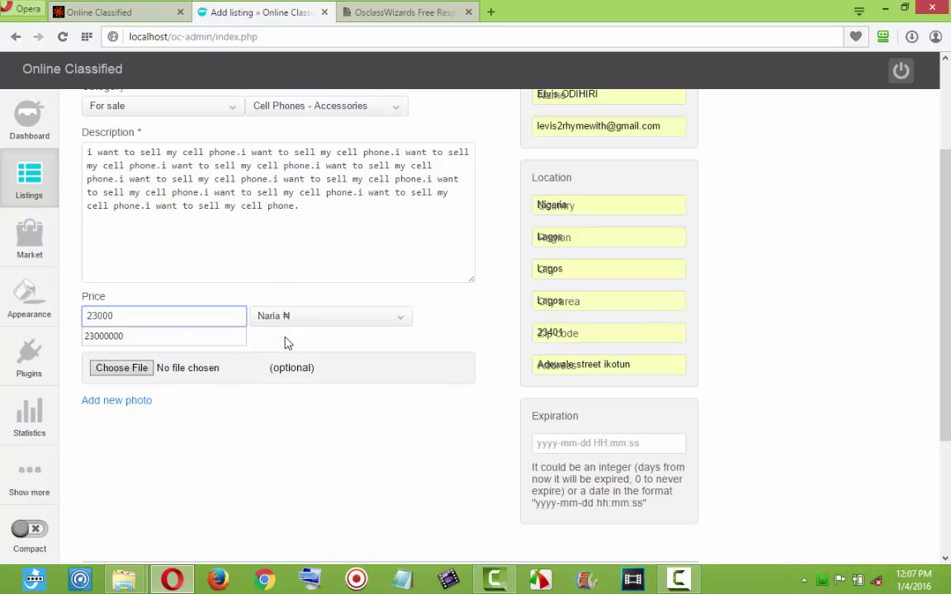
Attach images (3), images (4), images (1) and download (3) as the four listing photos.
{"action": "left_click", "coordinate": [115, 368]}
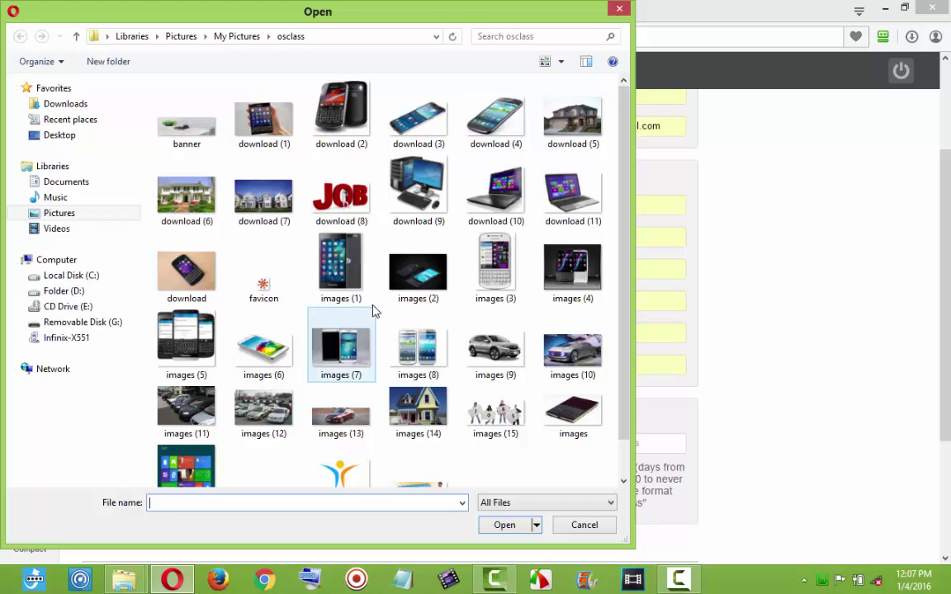
{"action": "left_click", "coordinate": [509, 297]}
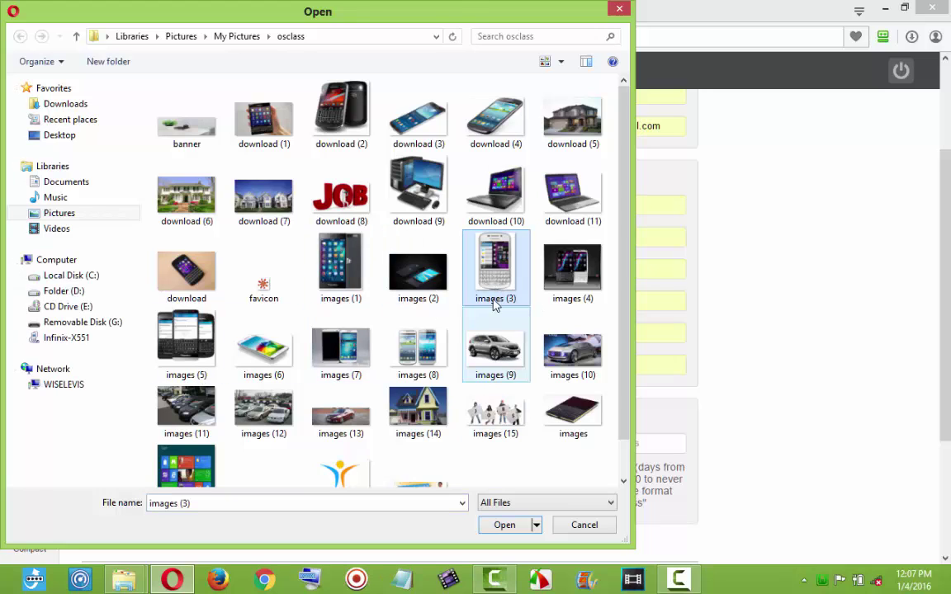
{"action": "double_click", "coordinate": [500, 291]}
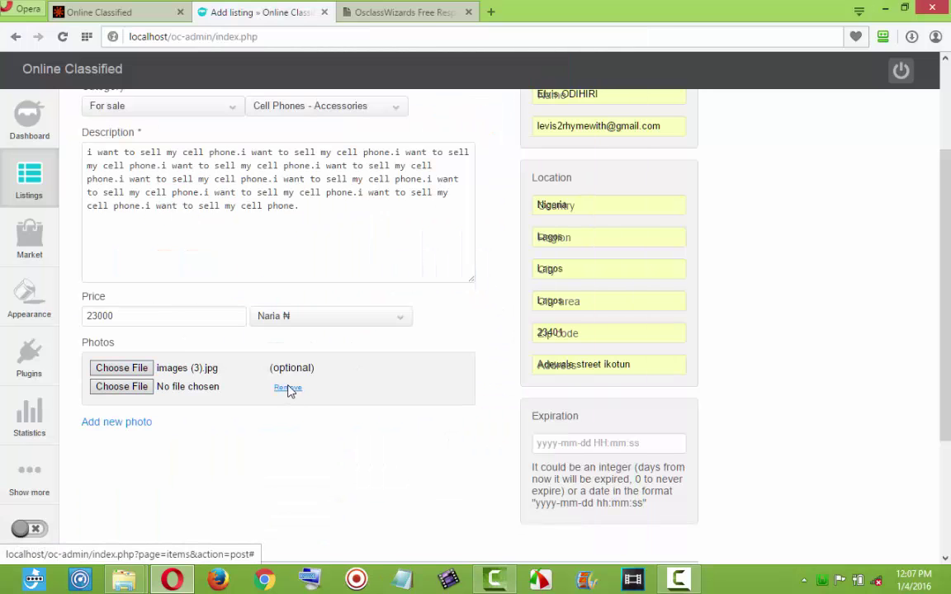
{"action": "left_click", "coordinate": [132, 386]}
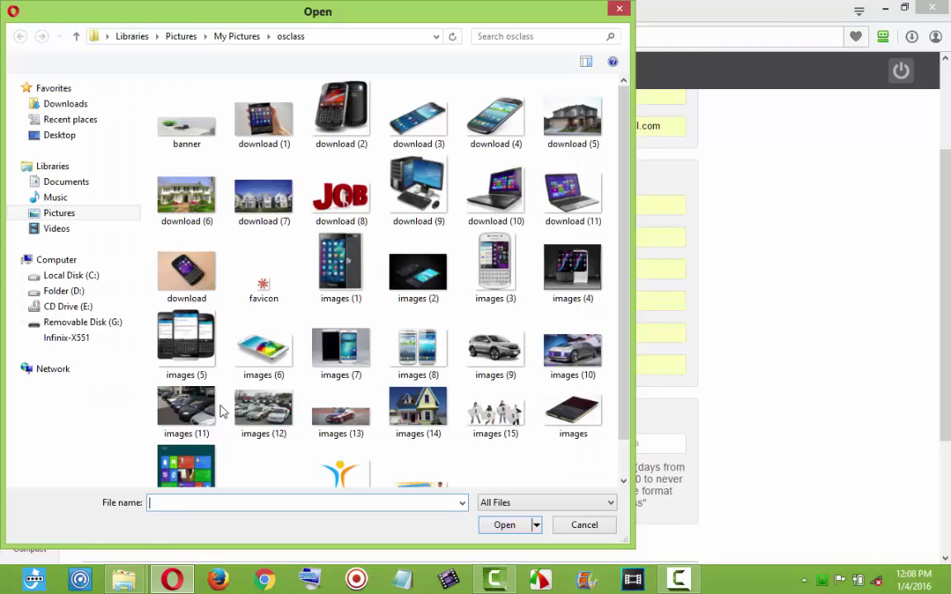
{"action": "double_click", "coordinate": [573, 272]}
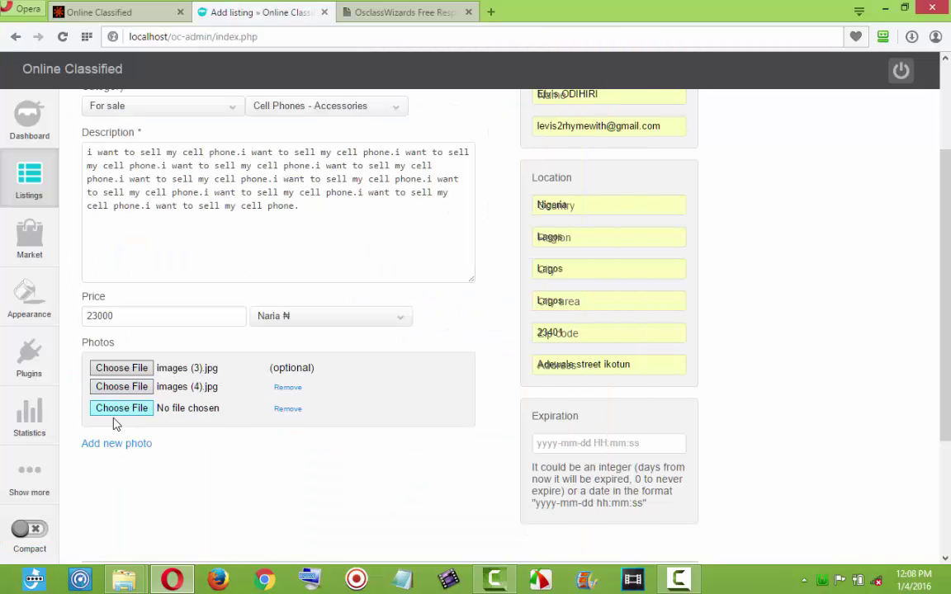
{"action": "left_click", "coordinate": [125, 412]}
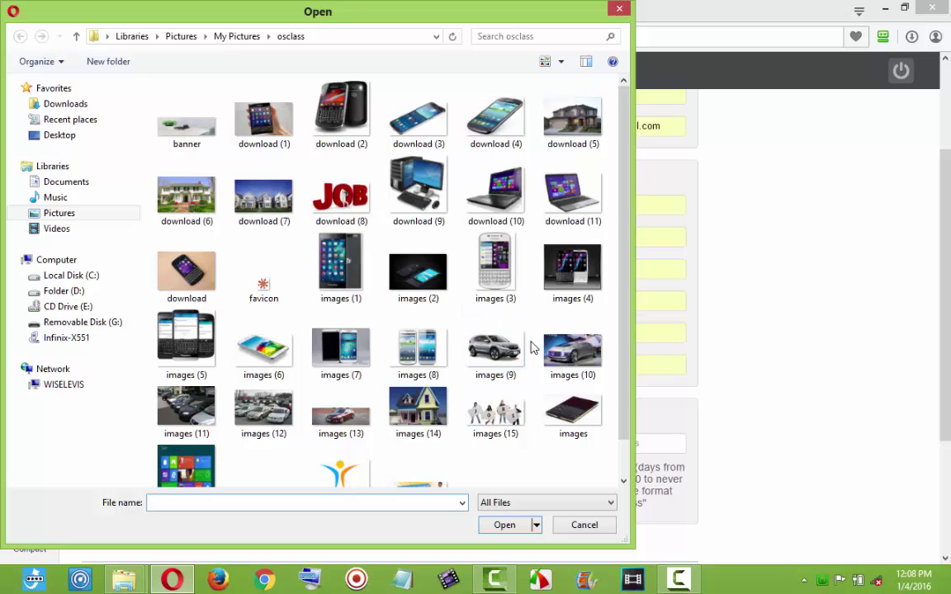
{"action": "double_click", "coordinate": [335, 272]}
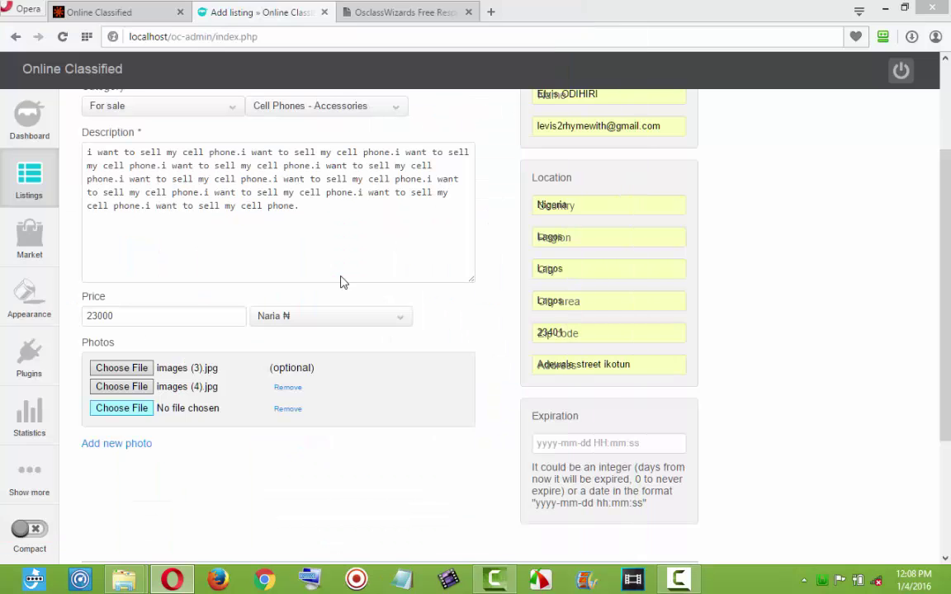
{"action": "left_click", "coordinate": [133, 430]}
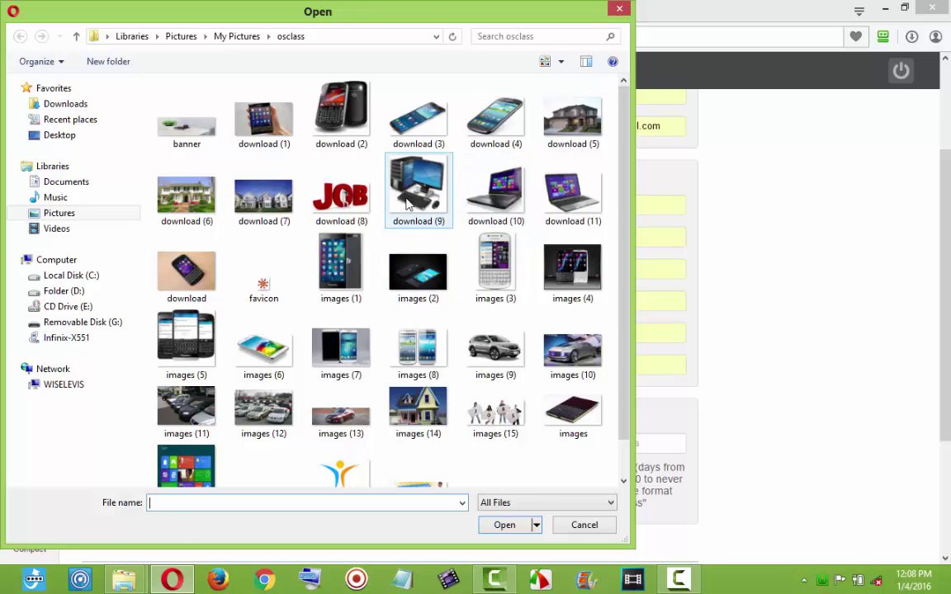
{"action": "double_click", "coordinate": [431, 132]}
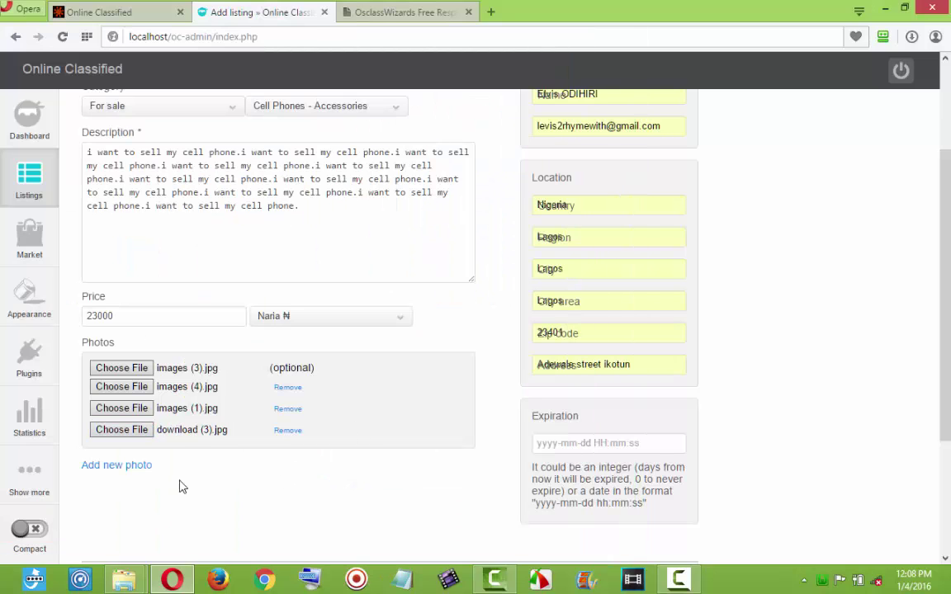
Publish the Blackberry for sale listing and start a fresh Add listing form.
{"action": "scroll", "coordinate": [743, 396], "scroll_direction": "down", "scroll_amount": 3}
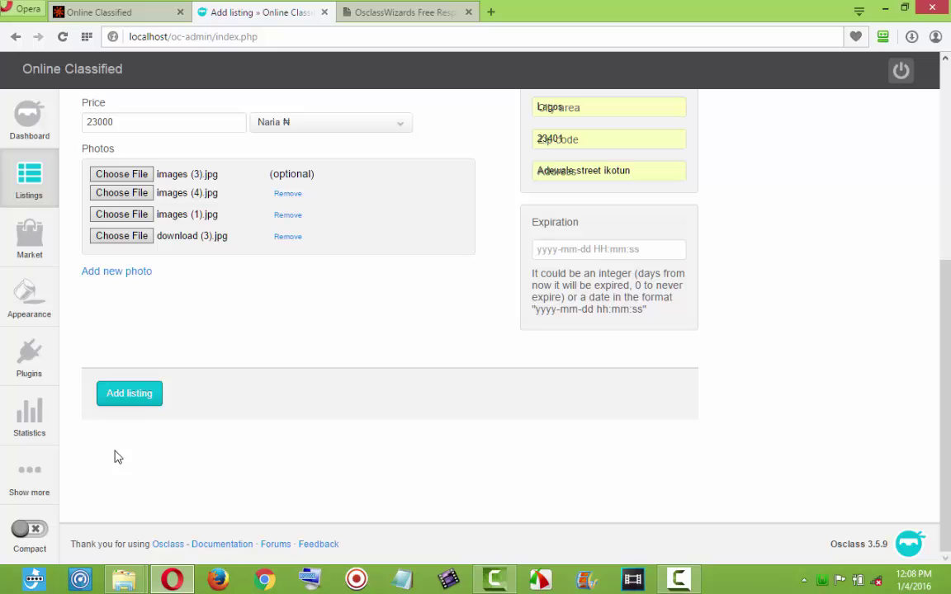
{"action": "left_click", "coordinate": [132, 394]}
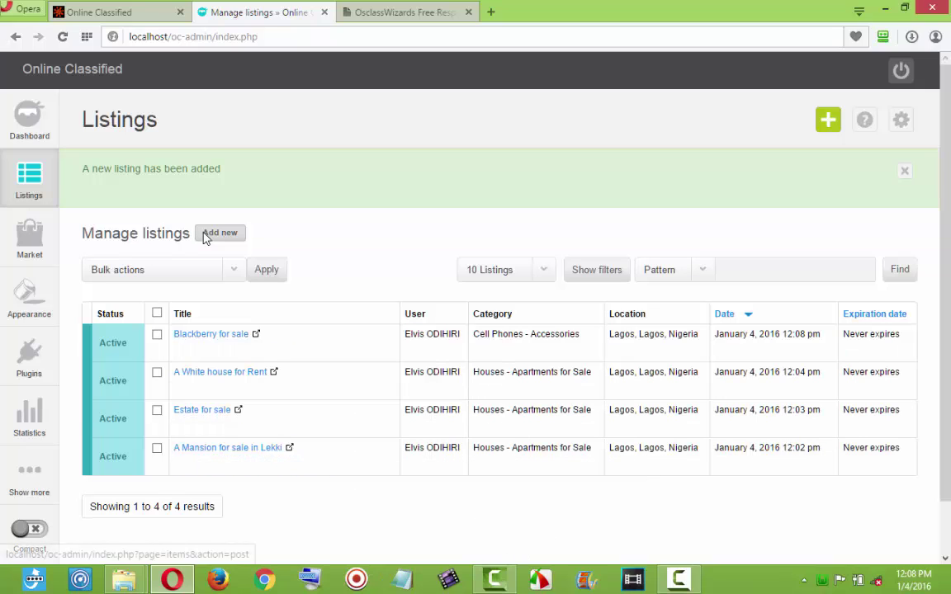
{"action": "left_click", "coordinate": [207, 235]}
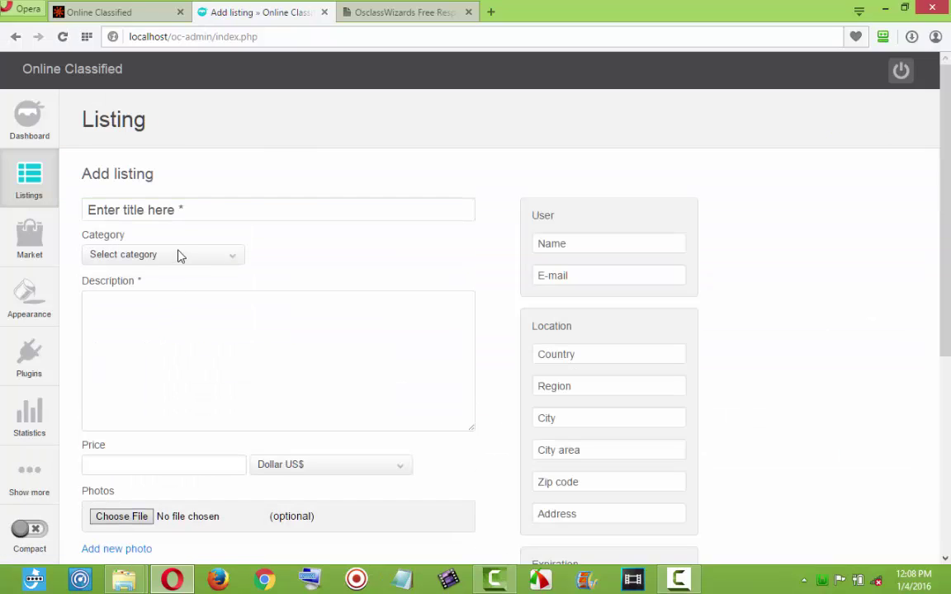
Enter title 'Cars for sales/rent', category Vehicles › Cars, and description 'We sell cars and rent also'.
{"action": "left_click", "coordinate": [201, 216]}
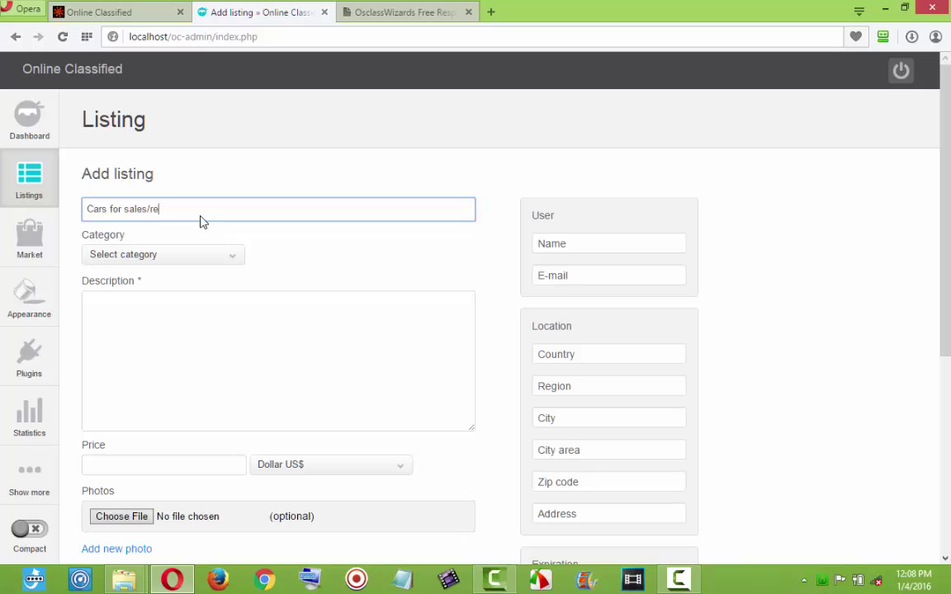
{"action": "left_click", "coordinate": [181, 258]}
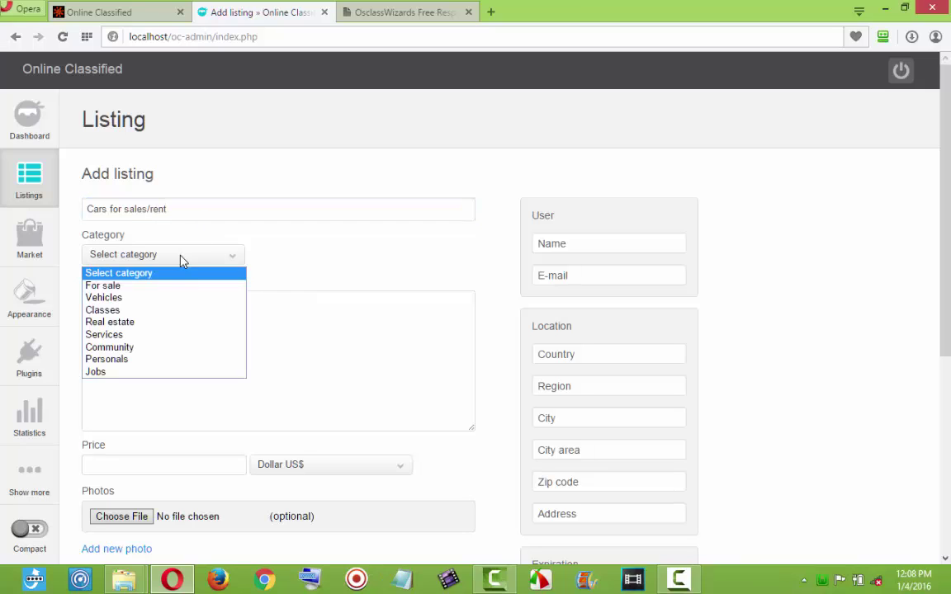
{"action": "left_click", "coordinate": [127, 299]}
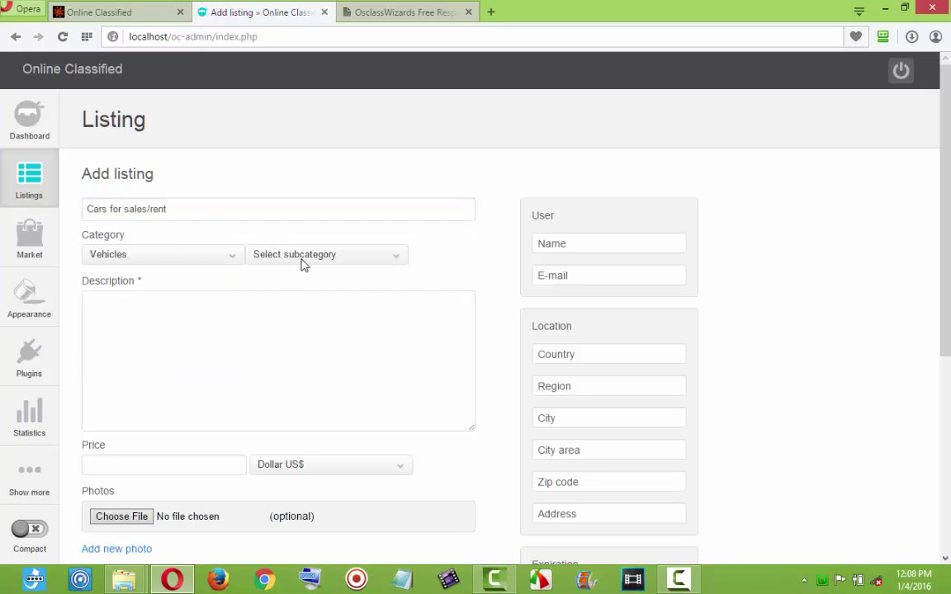
{"action": "left_click", "coordinate": [302, 260]}
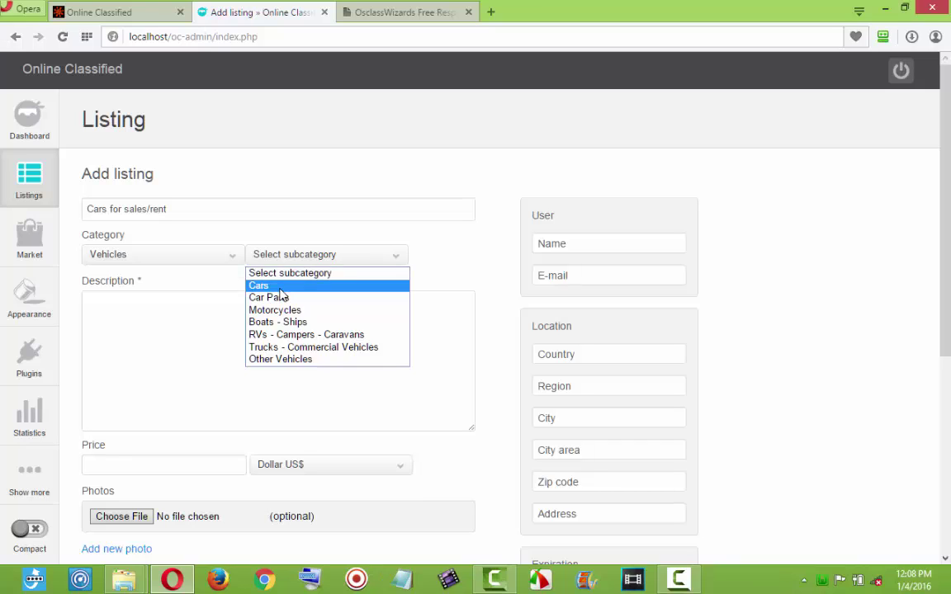
{"action": "left_click", "coordinate": [280, 288]}
{"action": "left_click", "coordinate": [244, 336]}
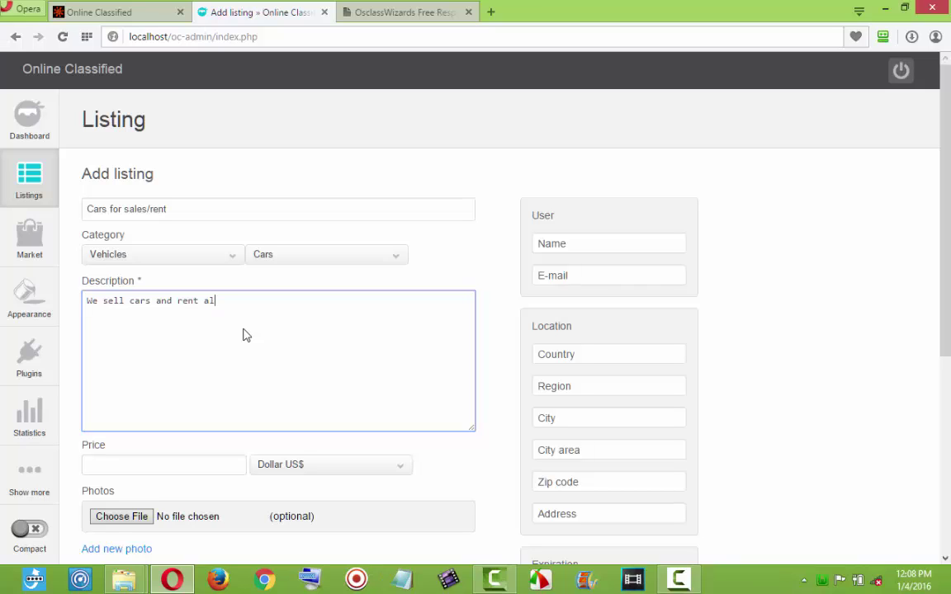
Price the car listing at 234562 in Naira.
{"action": "left_click", "coordinate": [206, 464]}
{"action": "type", "text": "234562"}
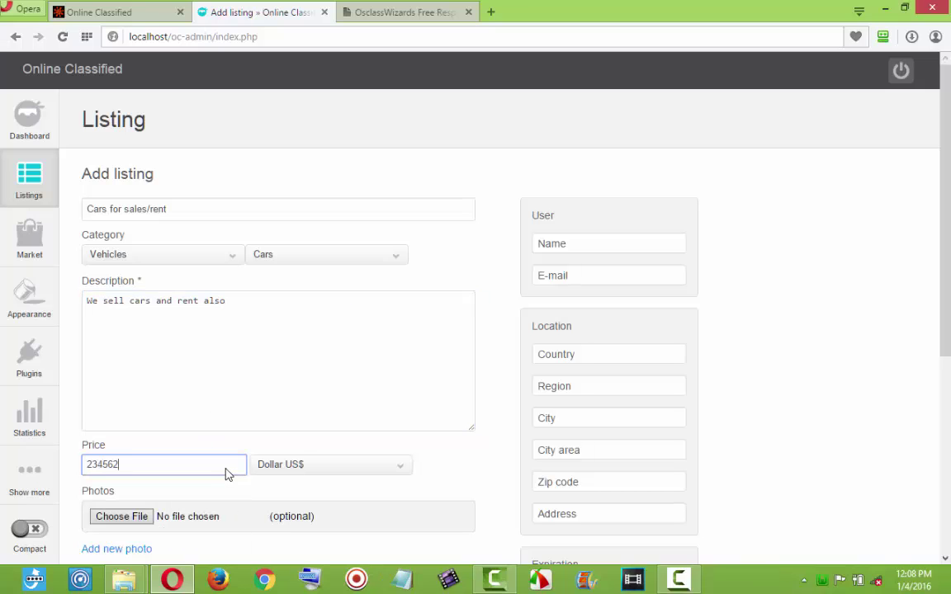
{"action": "left_click", "coordinate": [321, 471]}
{"action": "left_click", "coordinate": [279, 518]}
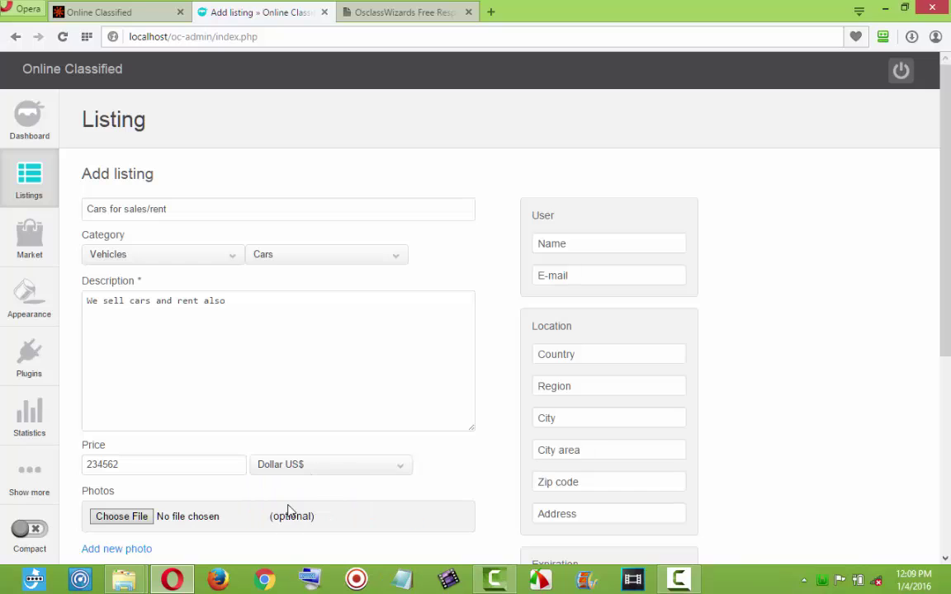
Attach images (12) and images (11) as the two car photos.
{"action": "left_click", "coordinate": [121, 518]}
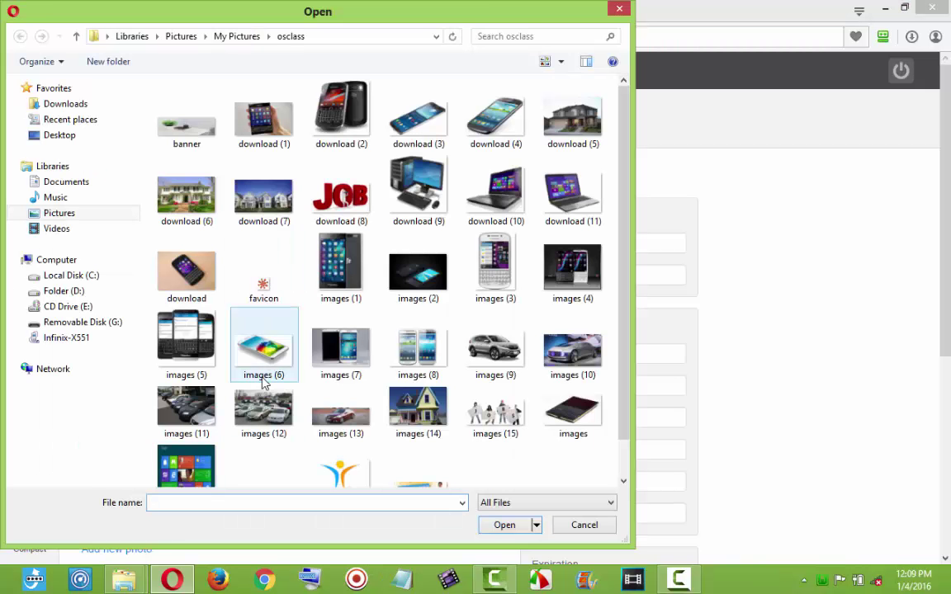
{"action": "double_click", "coordinate": [261, 416]}
{"action": "scroll", "coordinate": [464, 415], "scroll_direction": "down", "scroll_amount": 2}
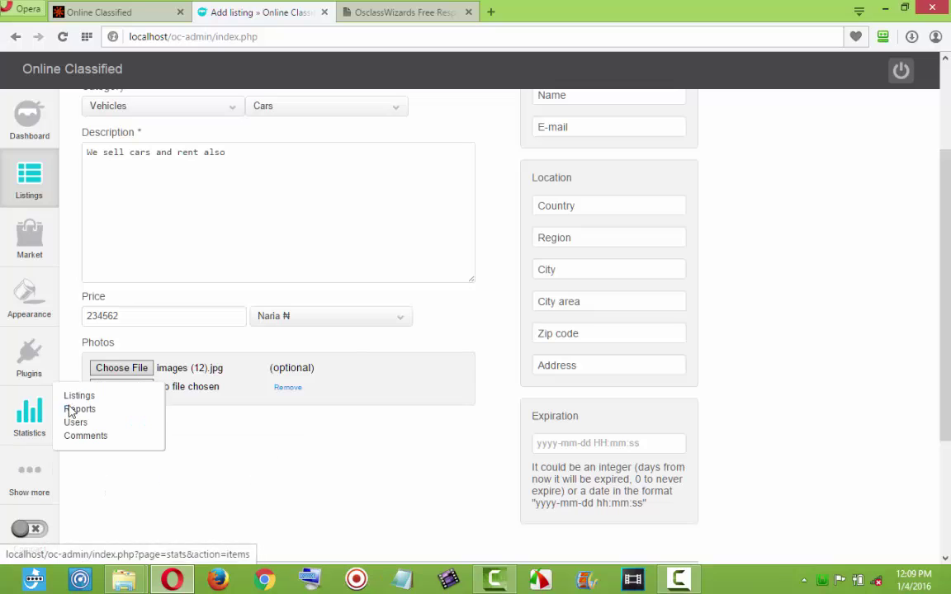
{"action": "left_click", "coordinate": [143, 388]}
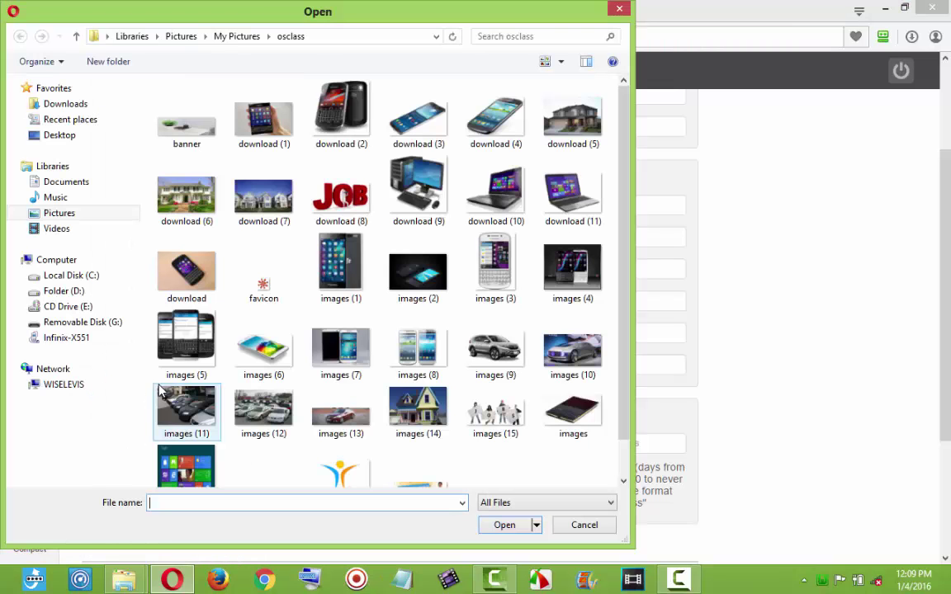
{"action": "double_click", "coordinate": [180, 410]}
{"action": "scroll", "coordinate": [656, 318], "scroll_direction": "up", "scroll_amount": 2}
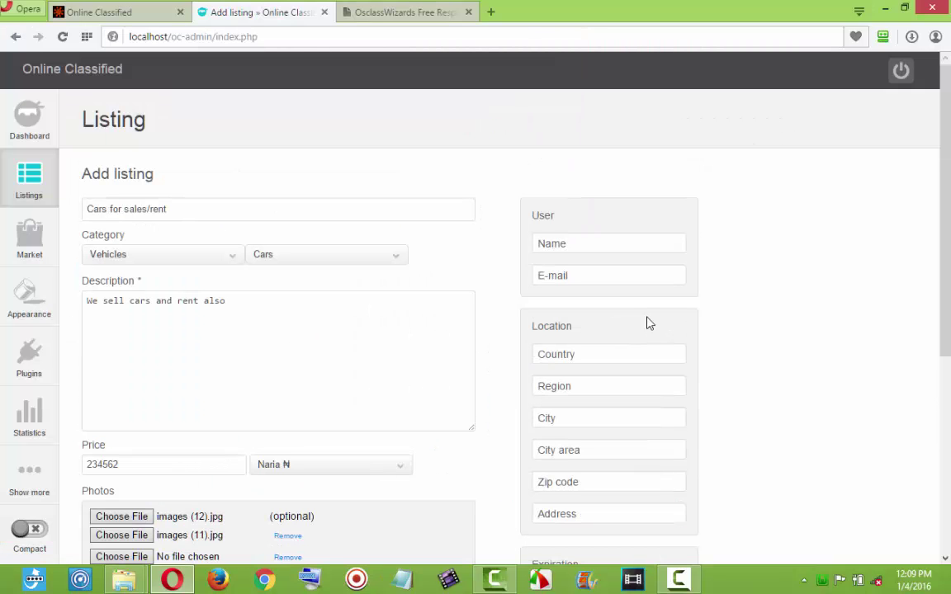
Autofill the seller's contact and location details and submit the listing.
{"action": "left_click", "coordinate": [616, 275]}
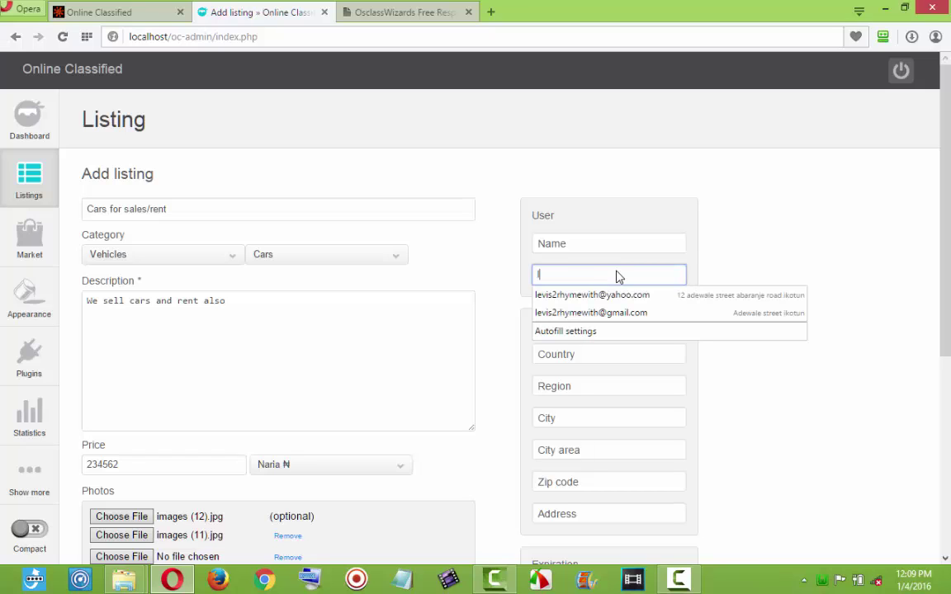
{"action": "left_click", "coordinate": [627, 314]}
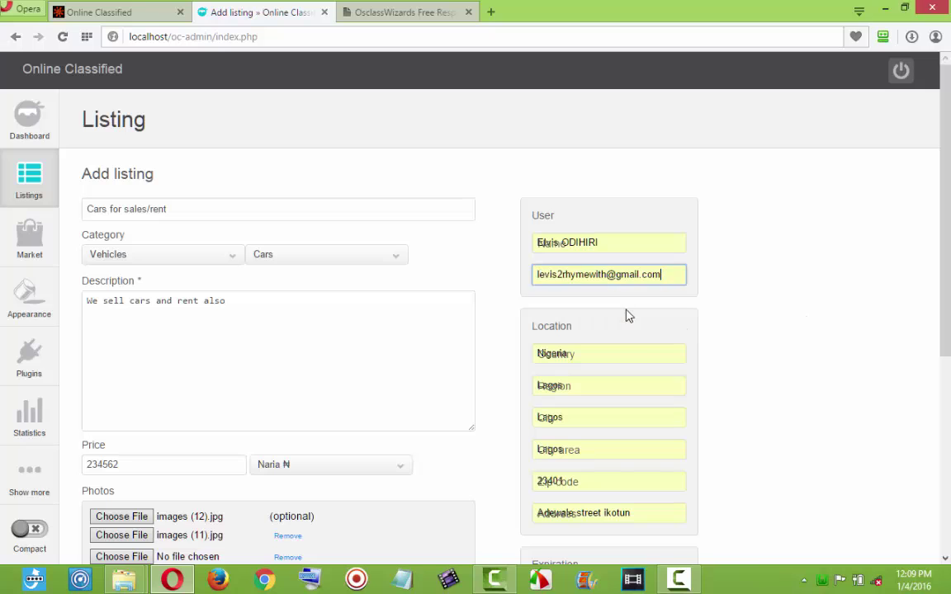
{"action": "scroll", "coordinate": [590, 361], "scroll_direction": "down", "scroll_amount": 3}
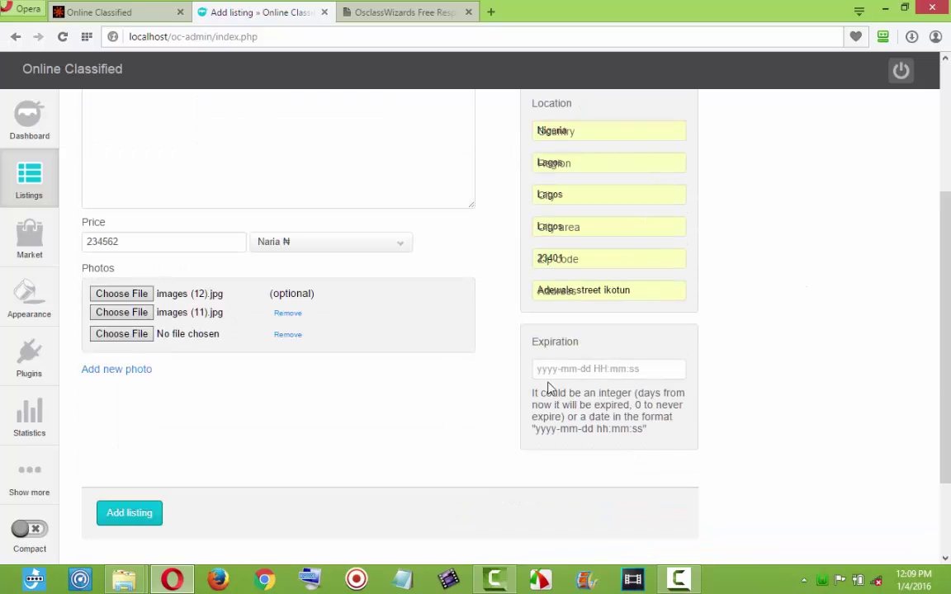
{"action": "left_click", "coordinate": [123, 513]}
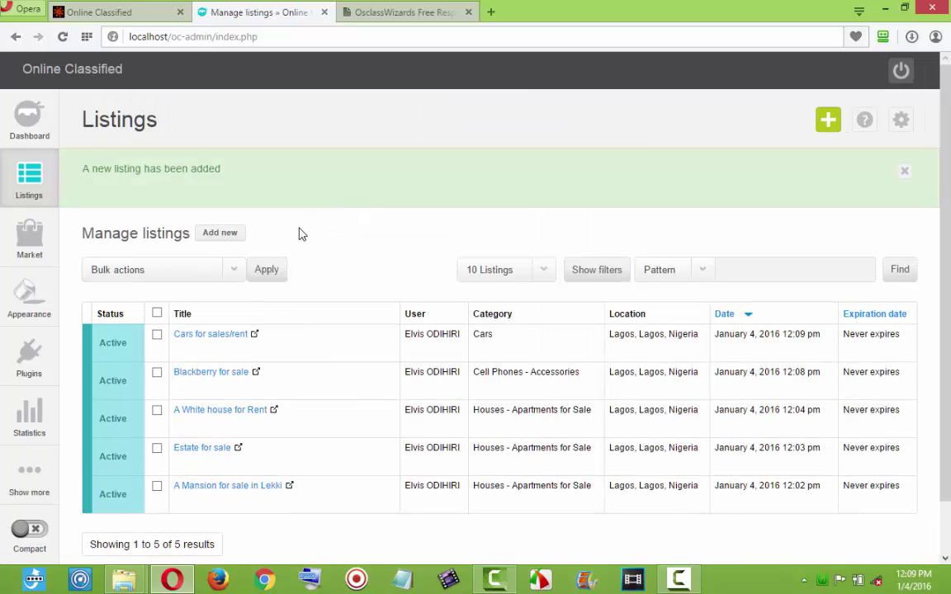
Check the osclass pictures folder, then go back to the listings page for another new form.
{"action": "mouse_move", "coordinate": [132, 582]}
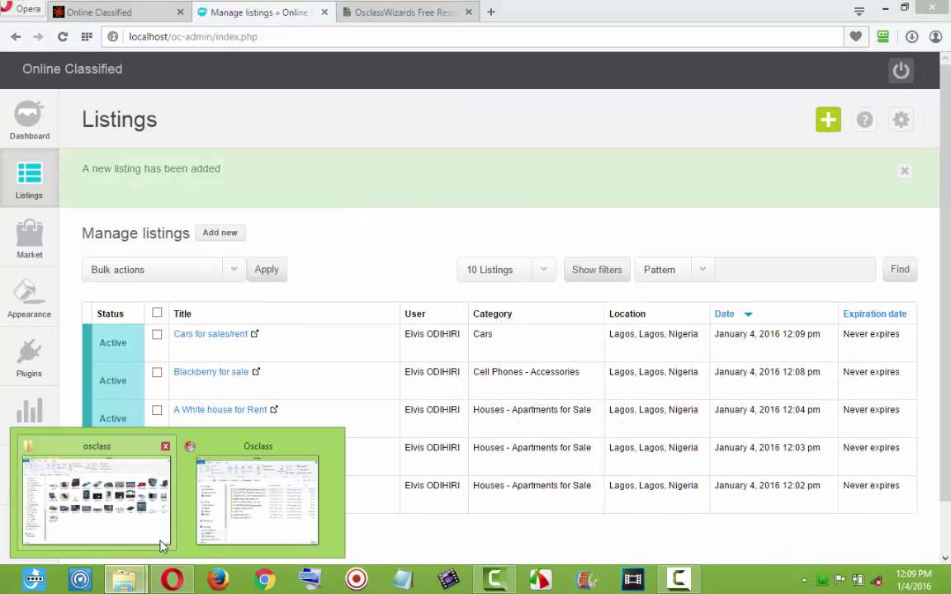
{"action": "left_click", "coordinate": [161, 540]}
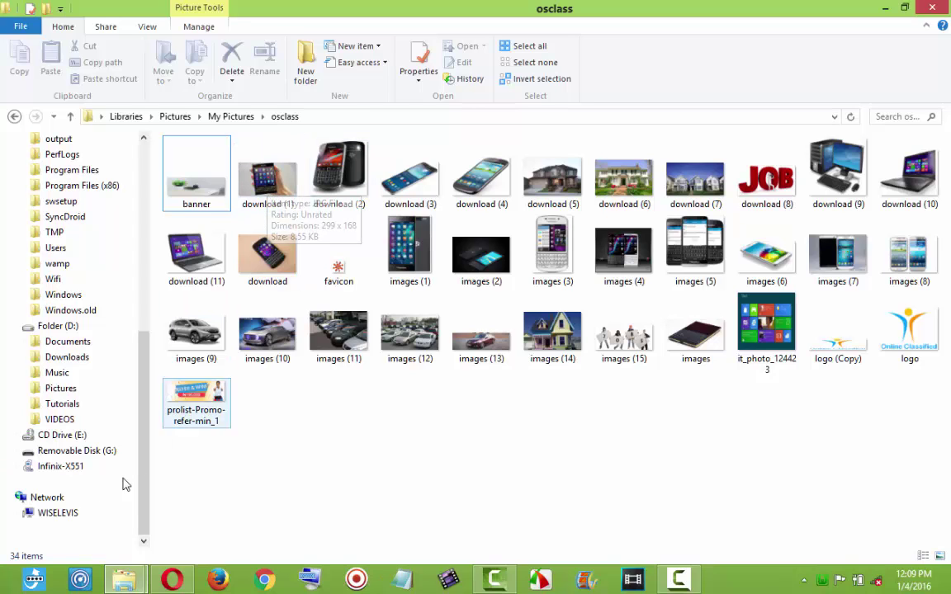
{"action": "left_click", "coordinate": [172, 580]}
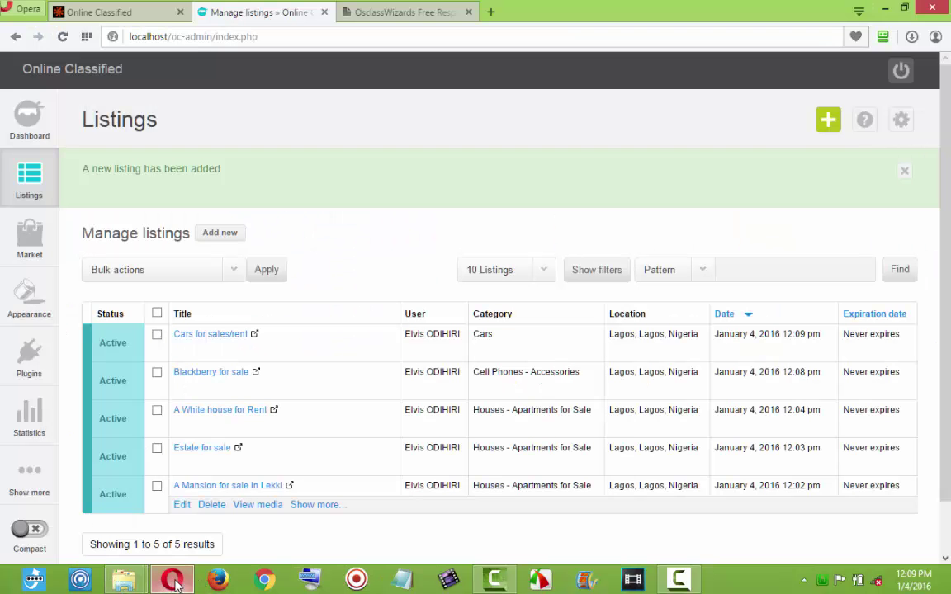
{"action": "left_click", "coordinate": [223, 235]}
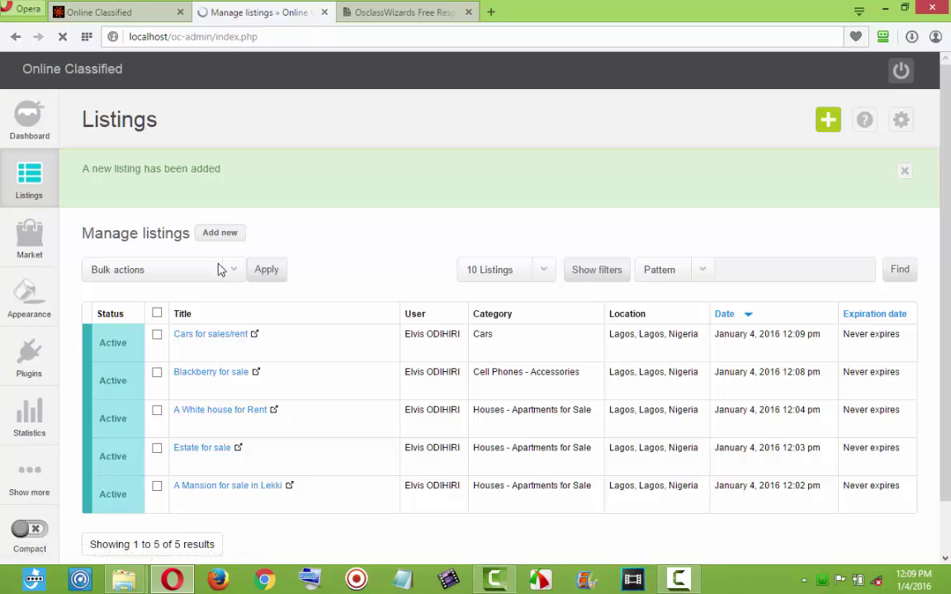
Title the listing 'Brand new blackerry Passport' under For sale › Cell Phones - Accessories.
{"action": "left_click", "coordinate": [237, 214]}
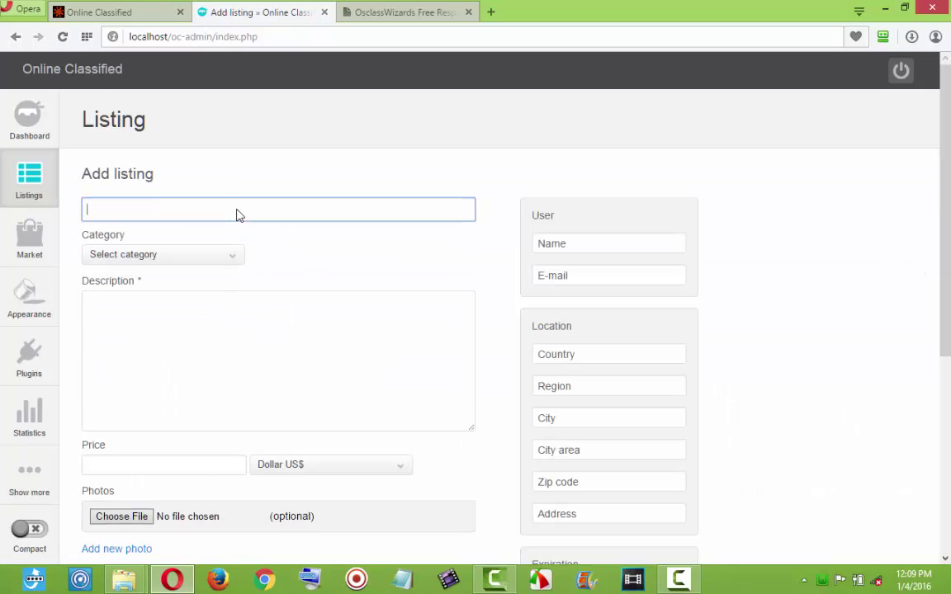
{"action": "type", "text": "Brand new blackerry Passport"}
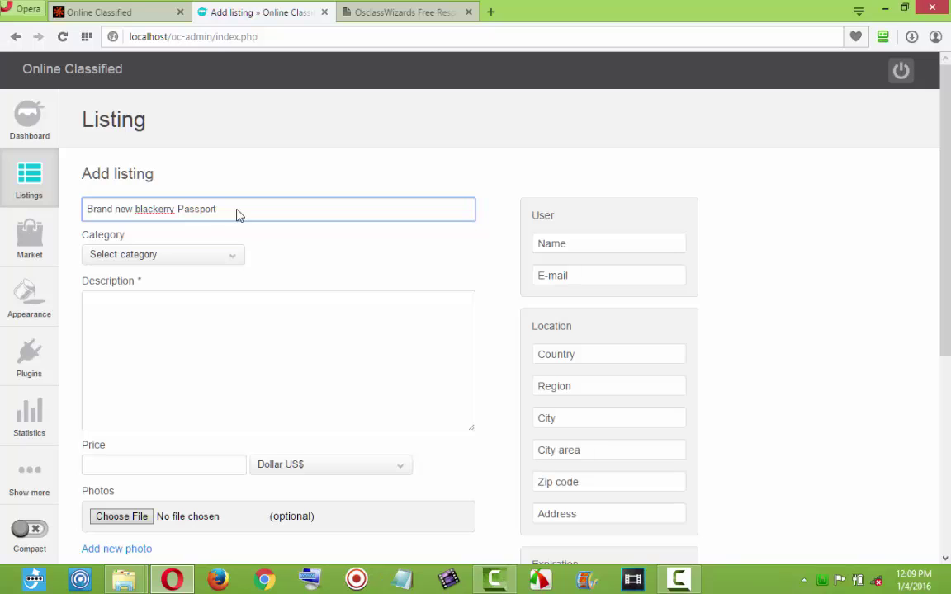
{"action": "left_click", "coordinate": [223, 257]}
{"action": "left_click", "coordinate": [142, 289]}
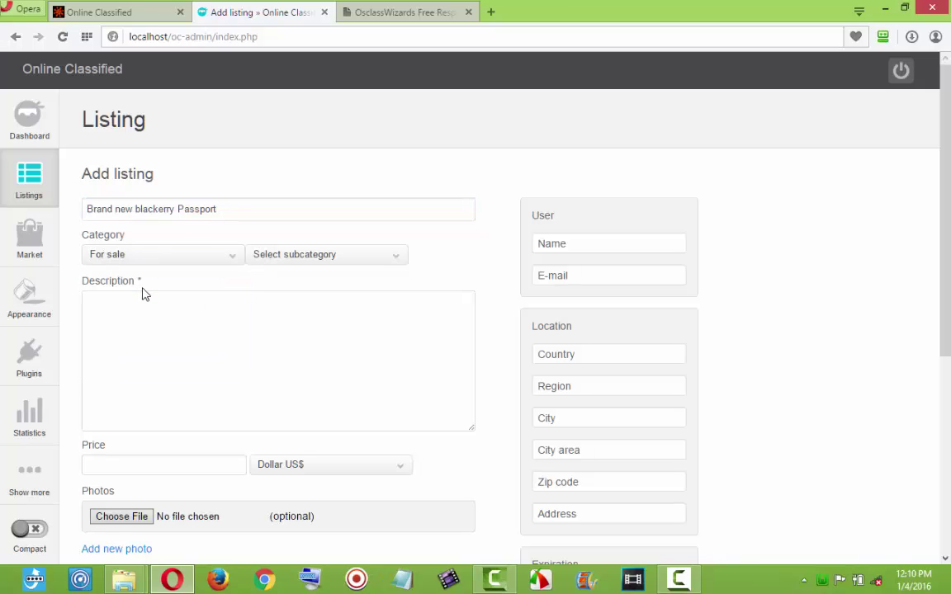
{"action": "left_click", "coordinate": [294, 256]}
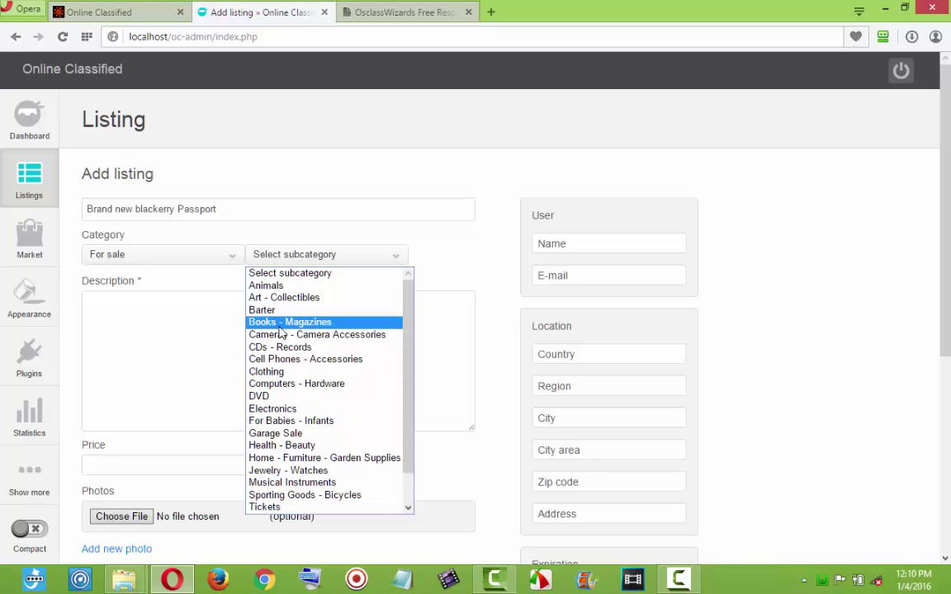
{"action": "left_click", "coordinate": [252, 360]}
Paste in the selling description and price the phone at 105000 Naira.
{"action": "left_click", "coordinate": [251, 362]}
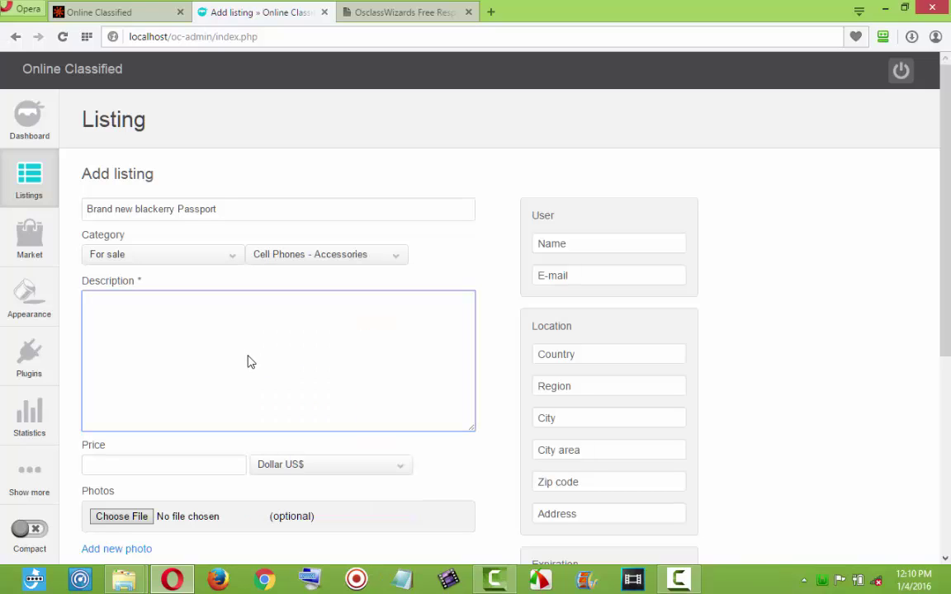
{"action": "key", "text": "ctrl+v"}
{"action": "key", "text": "ctrl+v"}
{"action": "key", "text": "ctrl+v"}
{"action": "key", "text": "ctrl+v"}
{"action": "key", "text": "ctrl+v"}
{"action": "key", "text": "ctrl+v"}
{"action": "key", "text": "ctrl+v"}
{"action": "key", "text": "ctrl+v"}
{"action": "key", "text": "ctrl+v"}
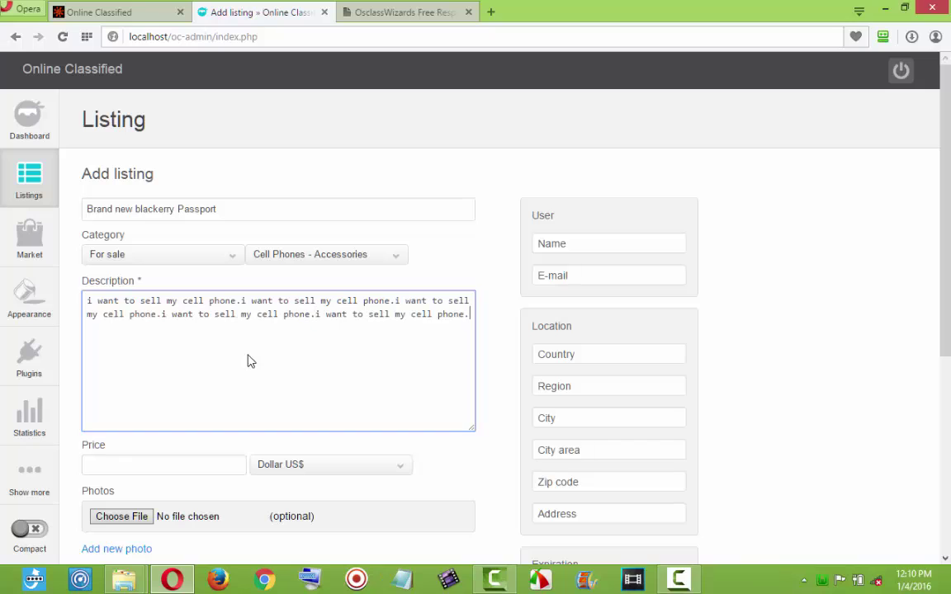
{"action": "left_click", "coordinate": [252, 469]}
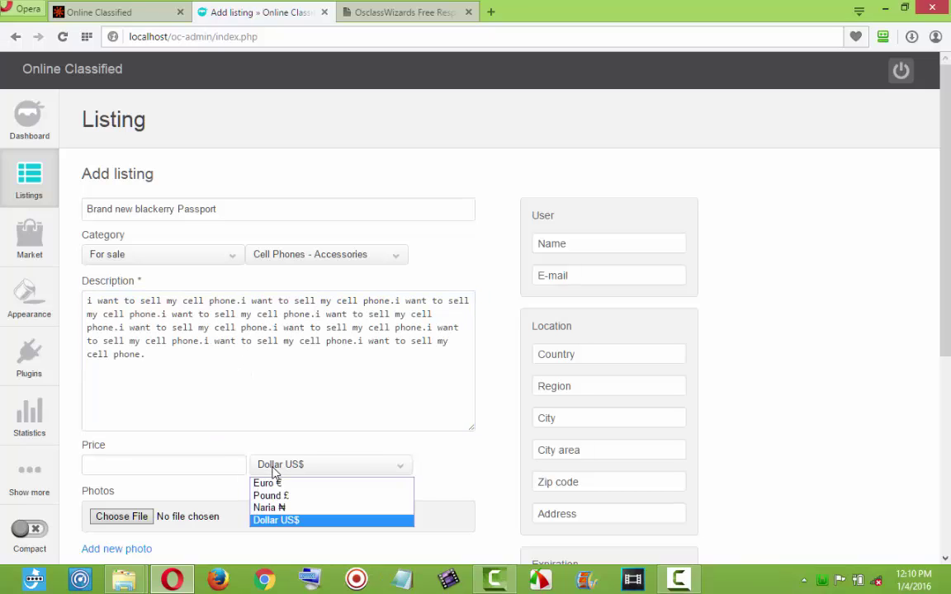
{"action": "left_click", "coordinate": [270, 508]}
{"action": "left_click", "coordinate": [188, 469]}
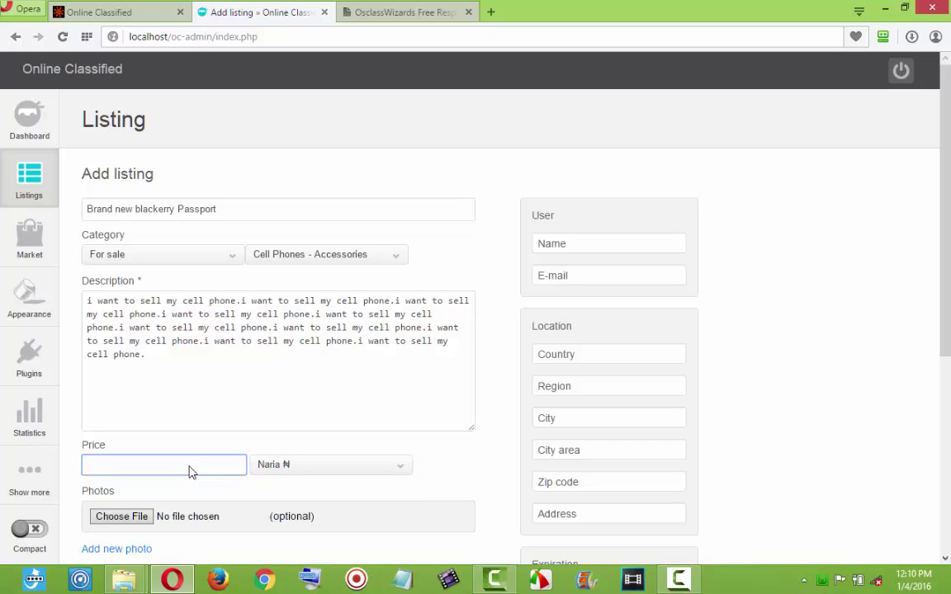
{"action": "type", "text": "105000"}
Attach download (1) as the phone listing's photo.
{"action": "left_click", "coordinate": [131, 518]}
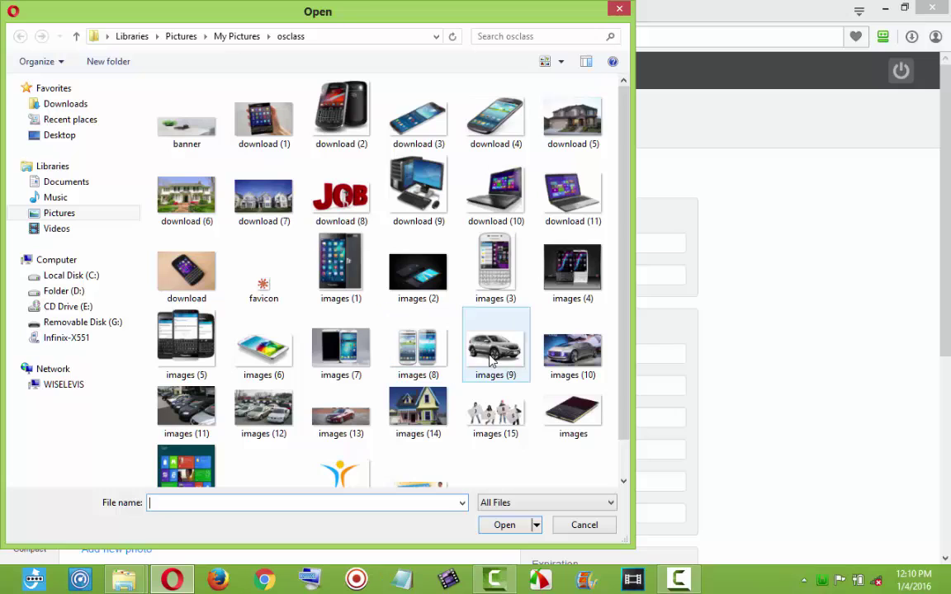
{"action": "double_click", "coordinate": [256, 117]}
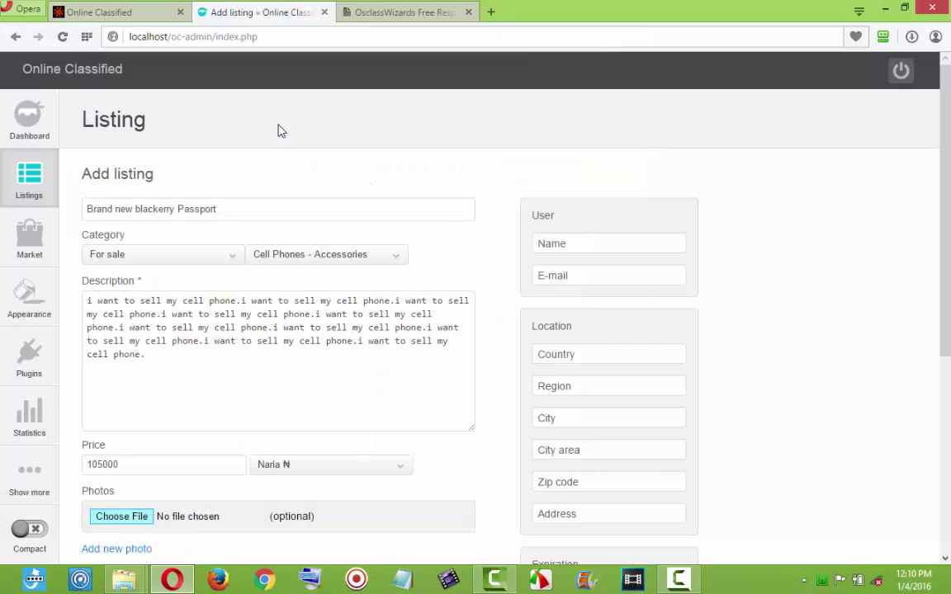
{"action": "scroll", "coordinate": [354, 443], "scroll_direction": "down", "scroll_amount": 3}
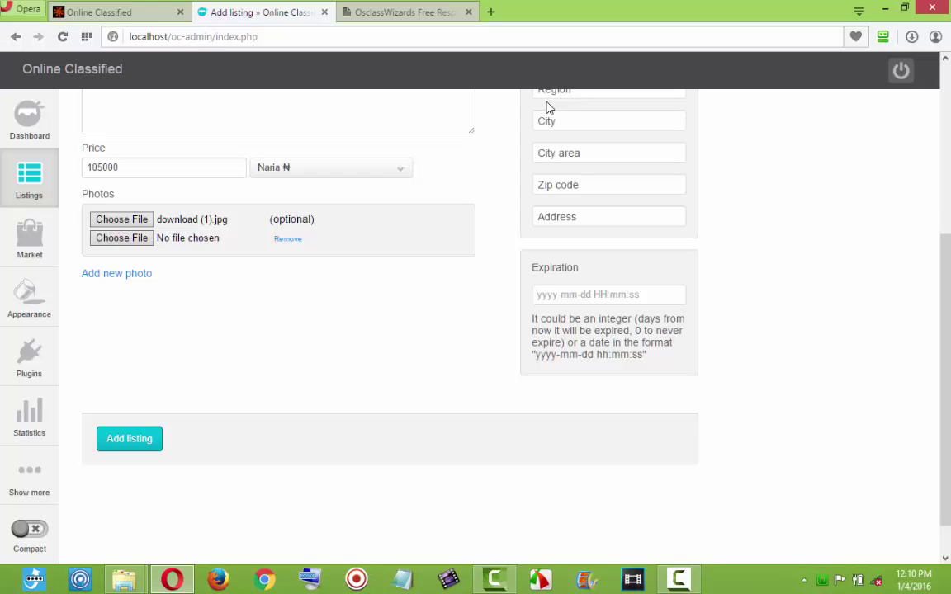
{"action": "scroll", "coordinate": [703, 240], "scroll_direction": "up", "scroll_amount": 3}
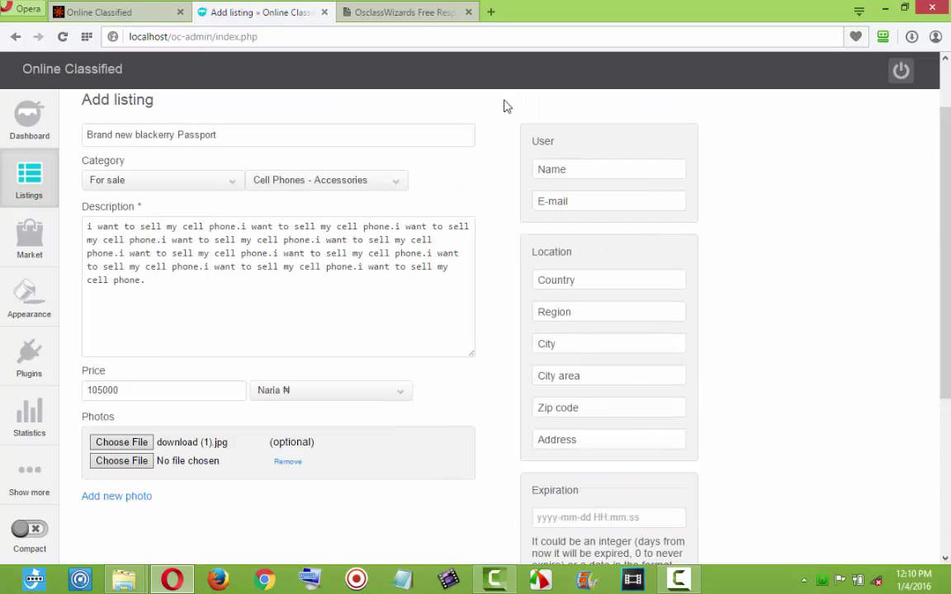
Autofill the seller's contact and Lagos location, then submit the phone listing.
{"action": "left_click", "coordinate": [582, 204]}
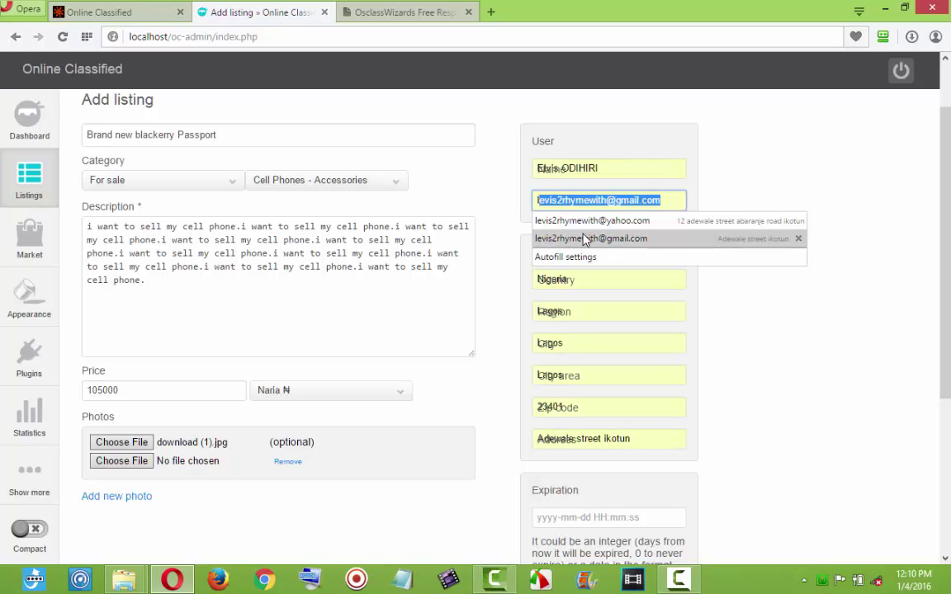
{"action": "left_click", "coordinate": [578, 238]}
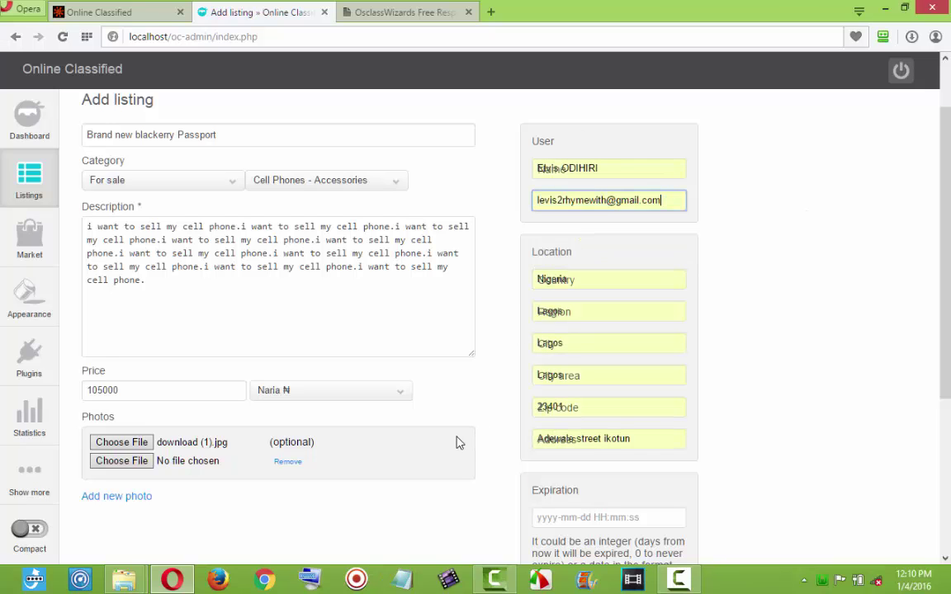
{"action": "scroll", "coordinate": [457, 441], "scroll_direction": "down", "scroll_amount": 3}
{"action": "left_click", "coordinate": [111, 393]}
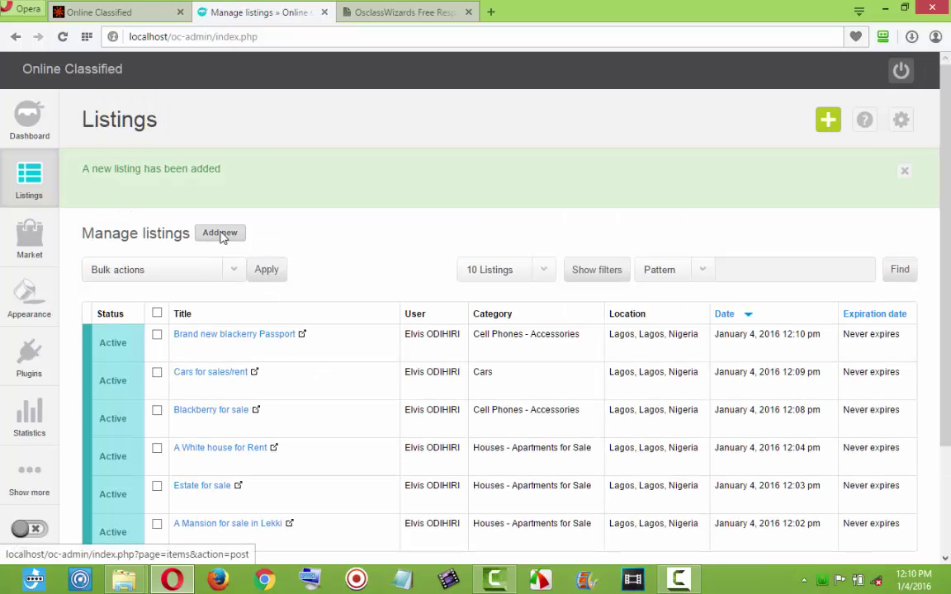
On a fresh form, title the listing 'Laptops for sale brand new' under For sale › Computers - Hardware.
{"action": "left_click", "coordinate": [221, 235]}
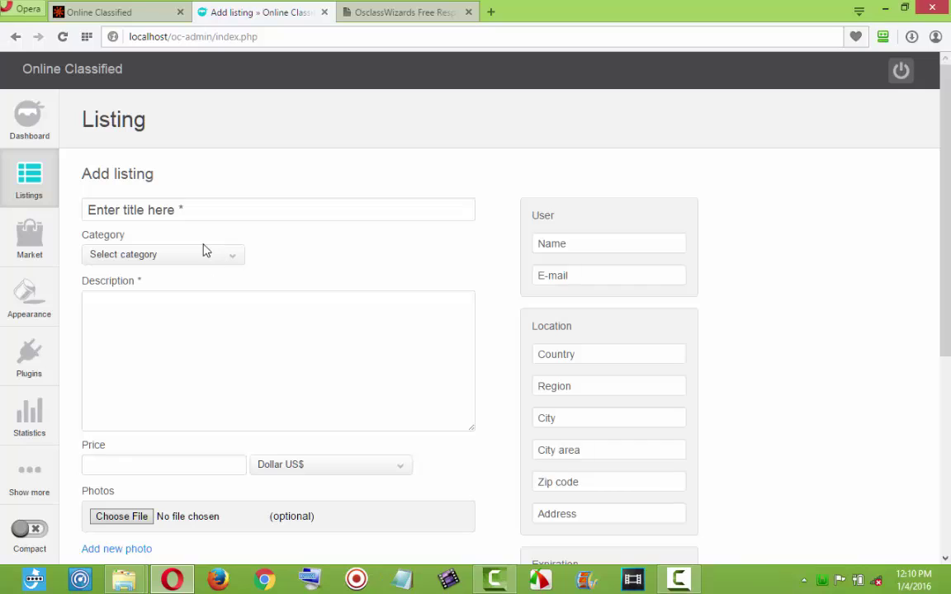
{"action": "left_click", "coordinate": [215, 212]}
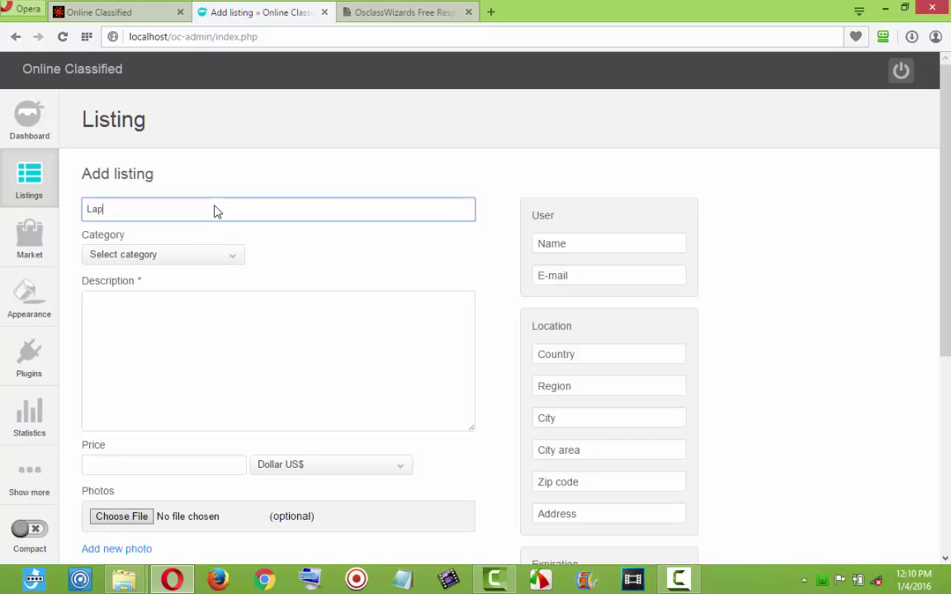
{"action": "type", "text": "Laptops for sale brand"}
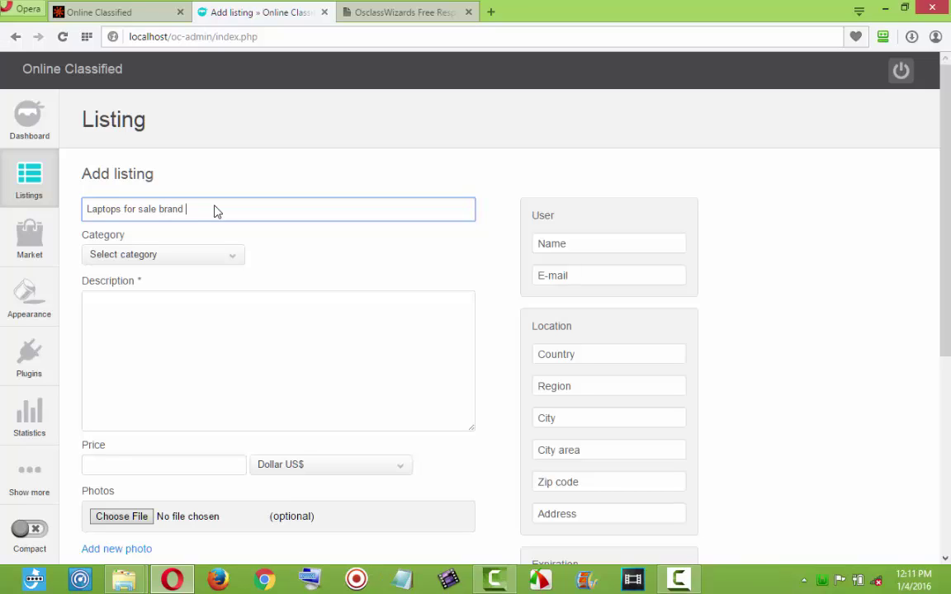
{"action": "type", "text": "new"}
{"action": "left_click", "coordinate": [204, 256]}
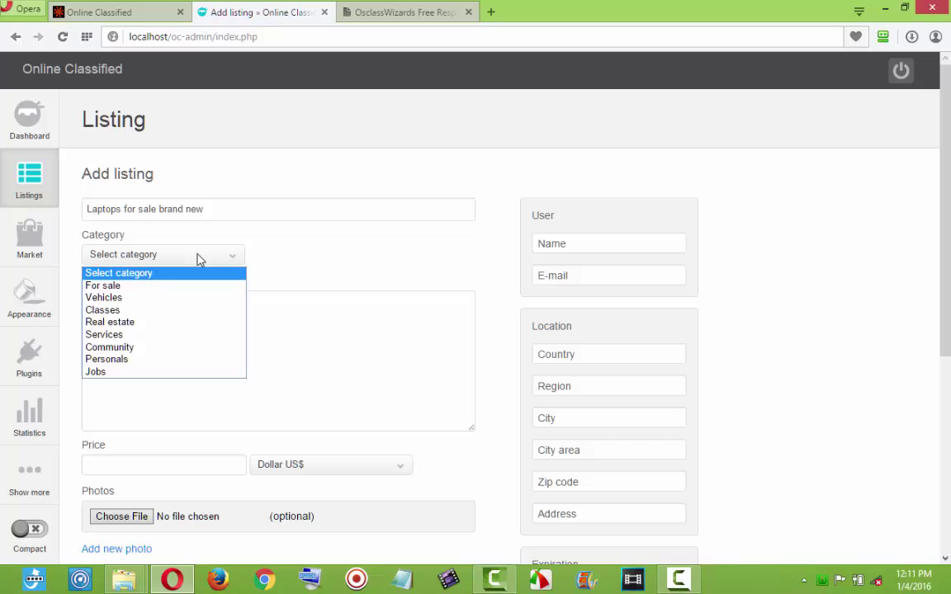
{"action": "left_click", "coordinate": [145, 288]}
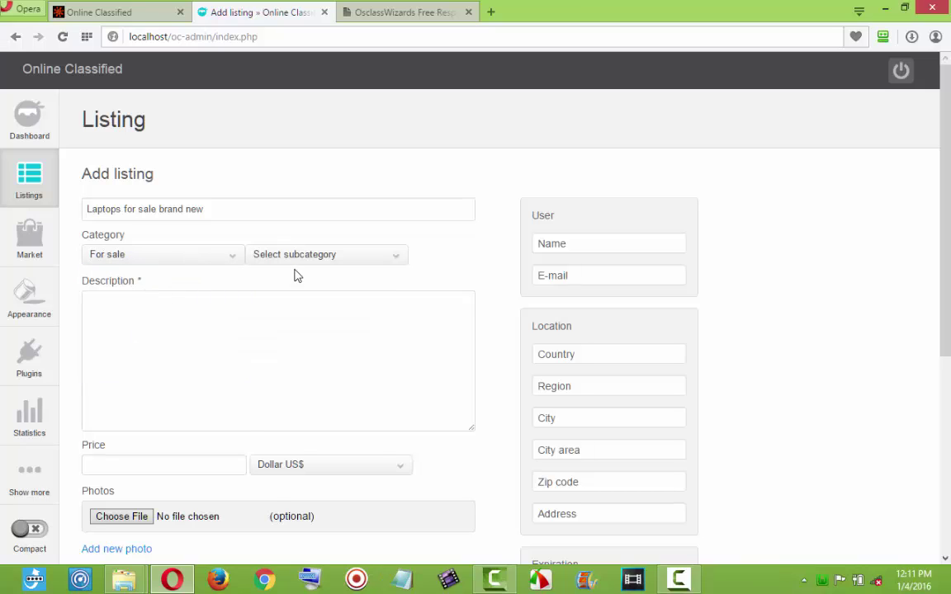
{"action": "left_click", "coordinate": [269, 249]}
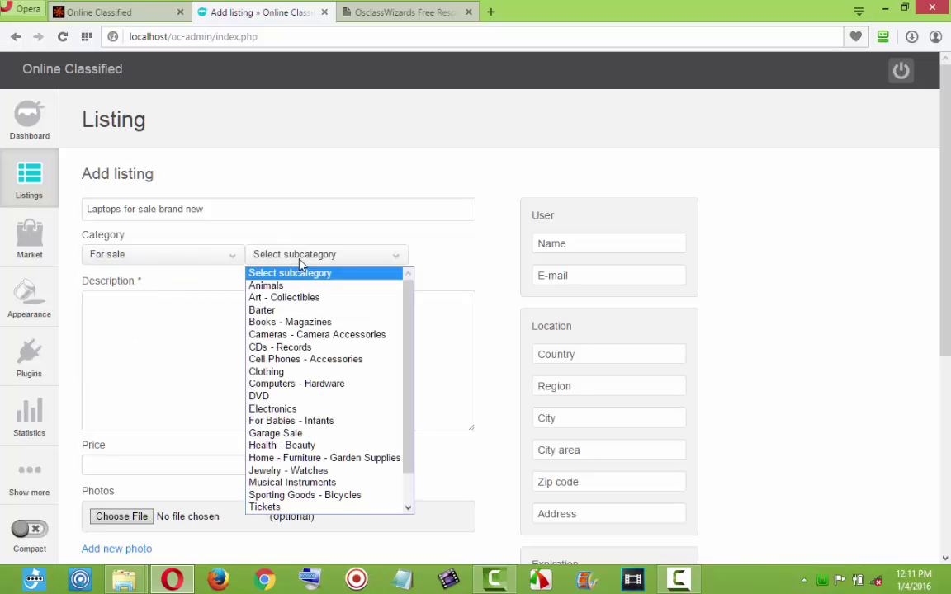
{"action": "left_click", "coordinate": [269, 387]}
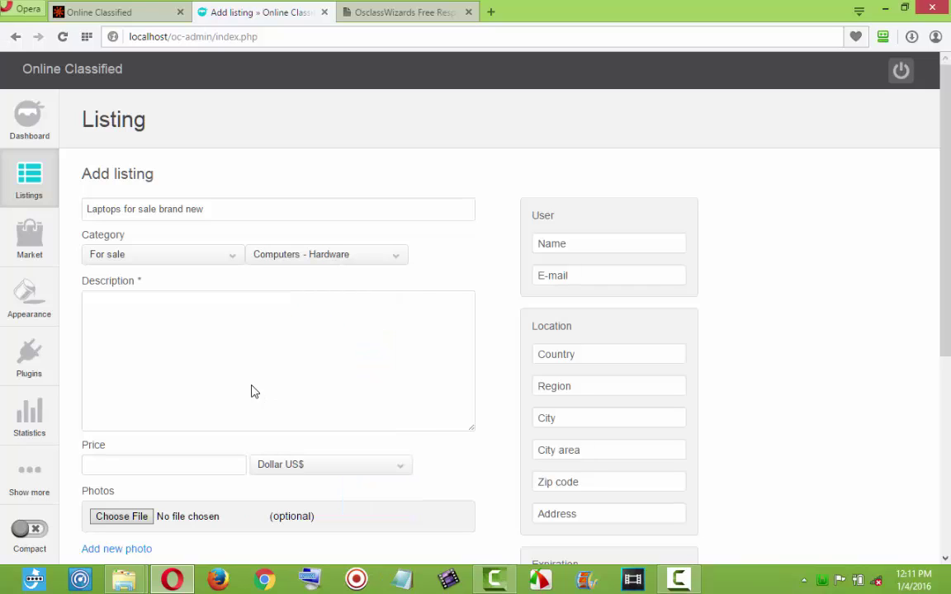
Write a laptops-for-sale description and paste it several times to lengthen it.
{"action": "left_click", "coordinate": [243, 365]}
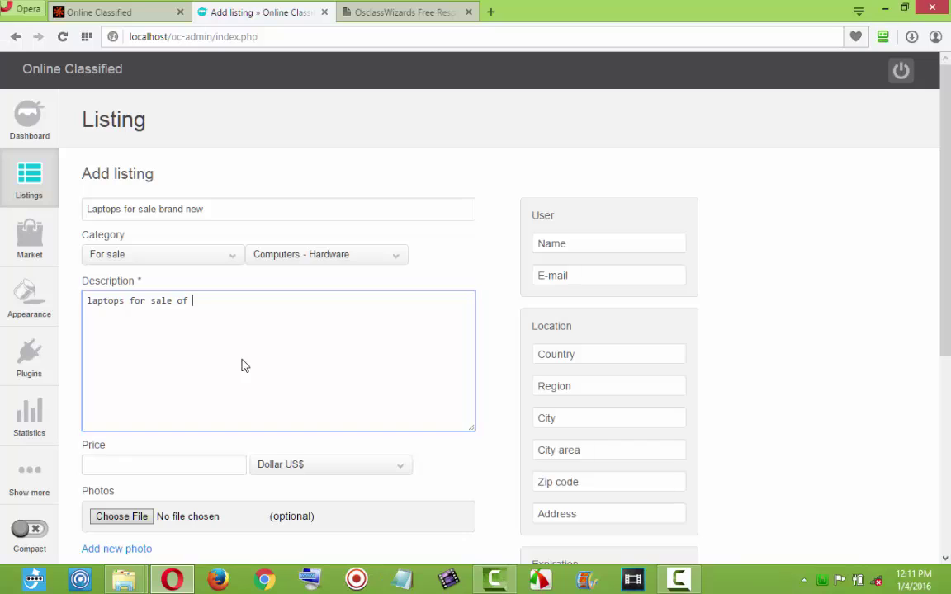
{"action": "type", "text": "kind"}
{"action": "key", "text": "ctrl+a"}
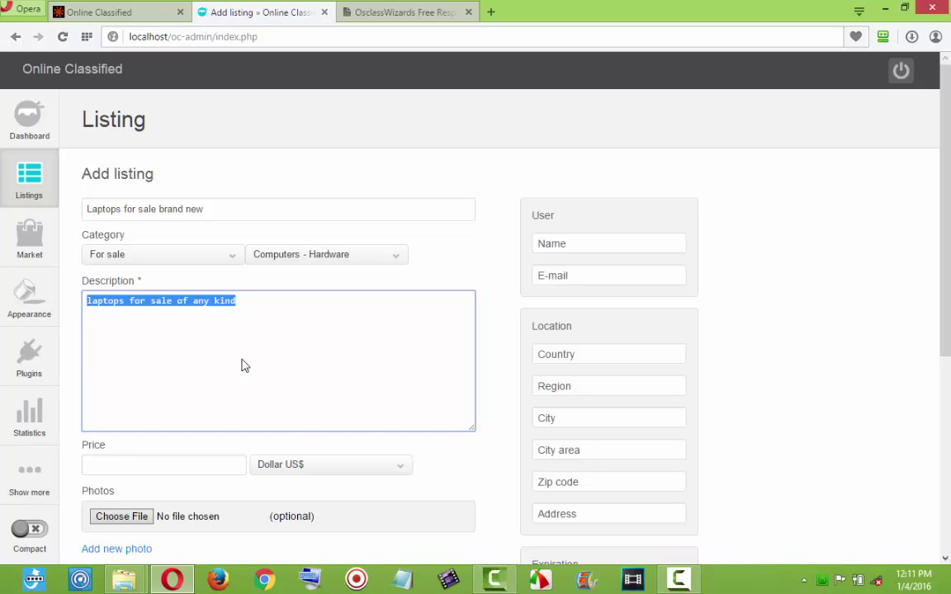
{"action": "key", "text": "ctrl+c"}
{"action": "key", "text": "ctrl+v"}
{"action": "key", "text": "ctrl+v"}
{"action": "key", "text": "ctrl+v"}
{"action": "key", "text": "ctrl+v"}
{"action": "key", "text": "ctrl+v"}
{"action": "key", "text": "ctrl+v"}
{"action": "key", "text": "ctrl+v"}
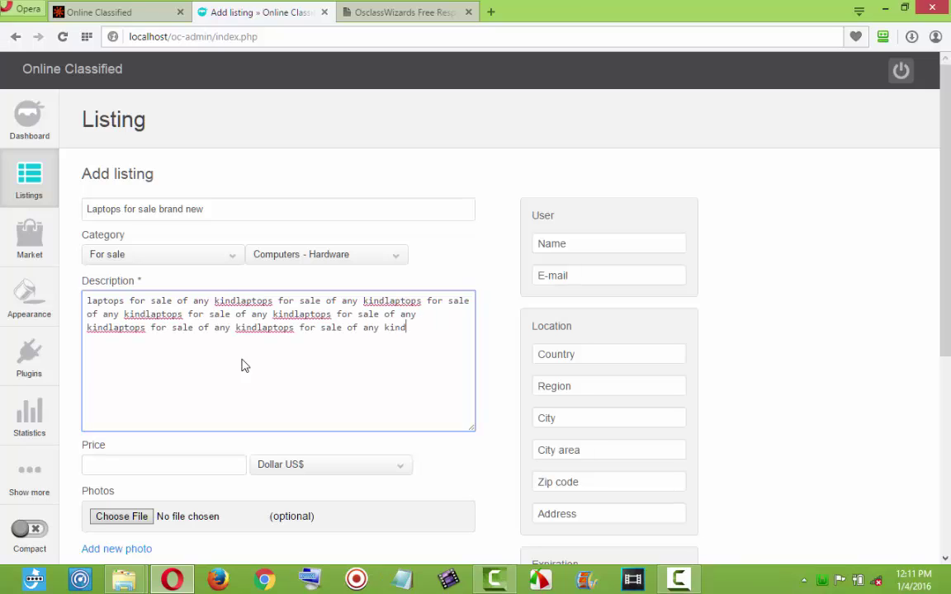
{"action": "key", "text": "ctrl+v"}
{"action": "key", "text": "ctrl+v"}
{"action": "key", "text": "ctrl+v"}
{"action": "key", "text": "ctrl+v"}
{"action": "key", "text": "ctrl+v"}
{"action": "key", "text": "ctrl+v"}
{"action": "left_click", "coordinate": [168, 468]}
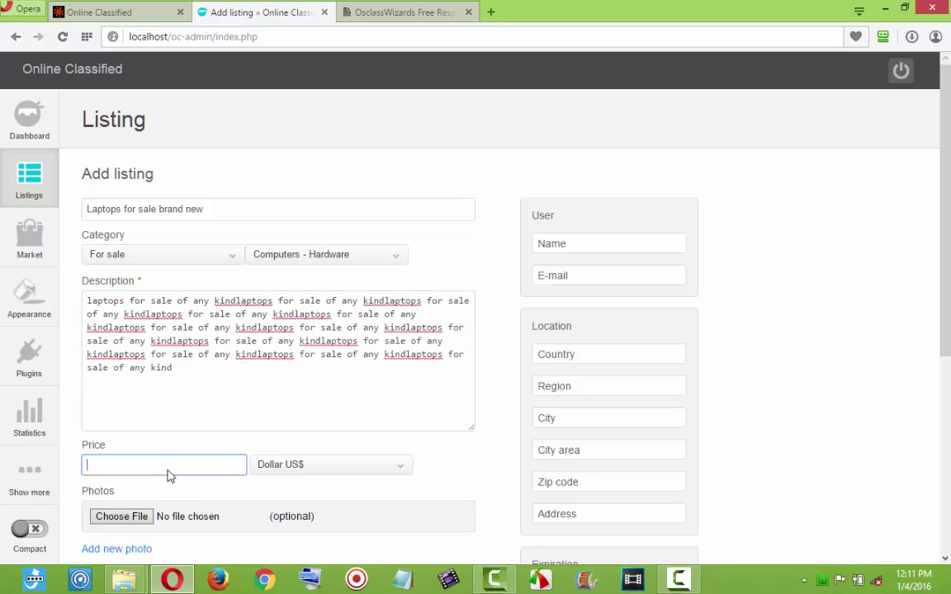
{"action": "type", "text": "105"}
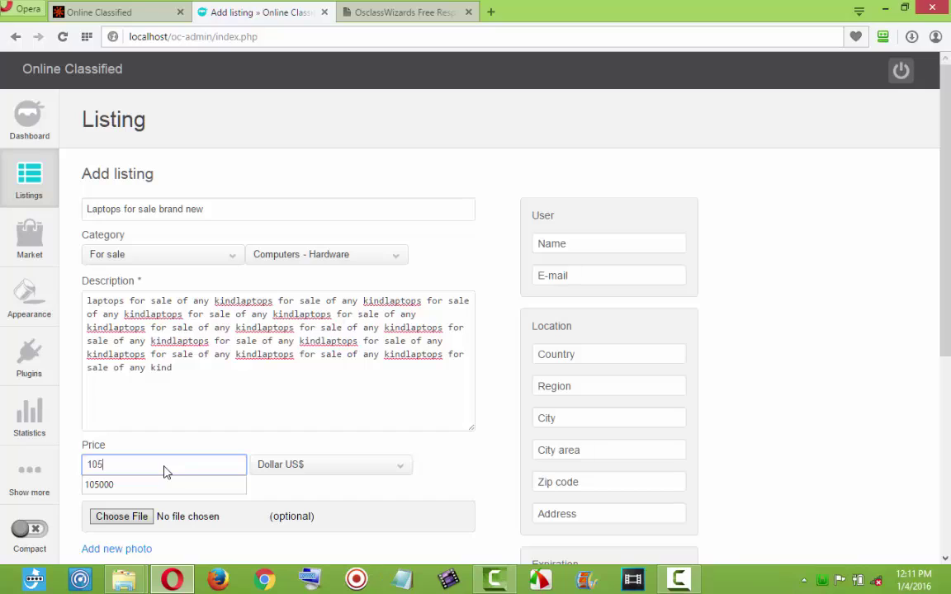
{"action": "type", "text": "000- 205000"}
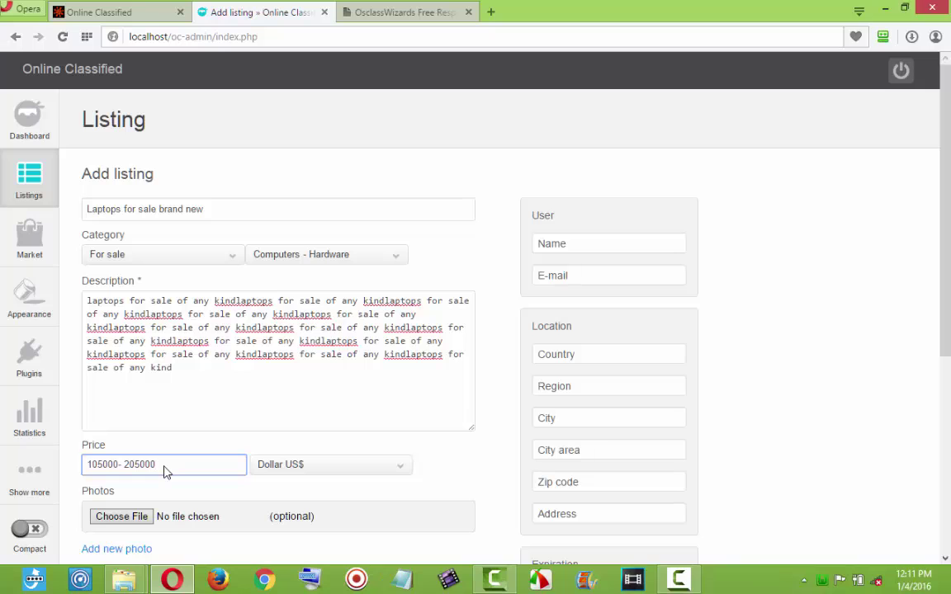
{"action": "left_click", "coordinate": [140, 521]}
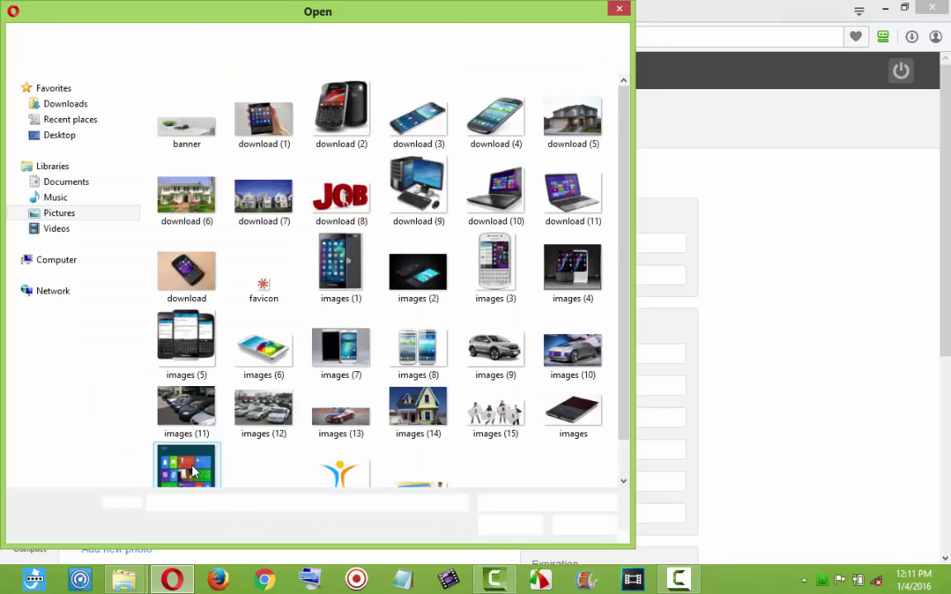
{"action": "left_click", "coordinate": [499, 203]}
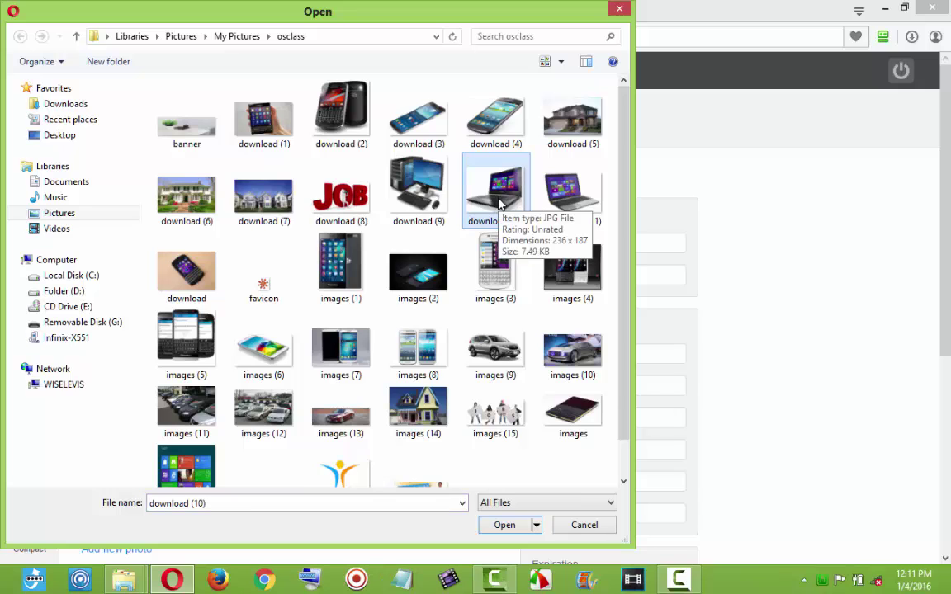
{"action": "double_click", "coordinate": [499, 203]}
{"action": "scroll", "coordinate": [289, 483], "scroll_direction": "down", "scroll_amount": 3}
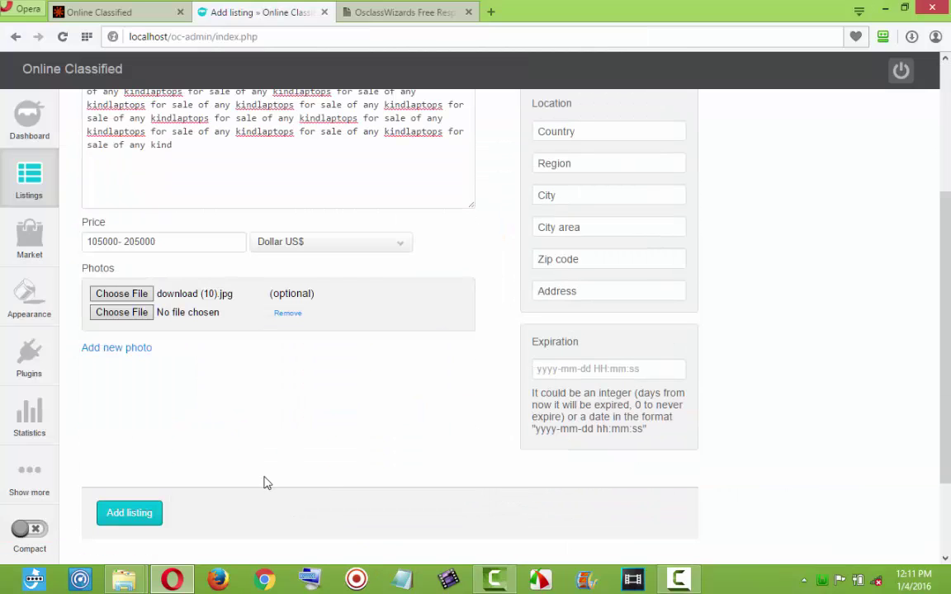
{"action": "left_click", "coordinate": [142, 316]}
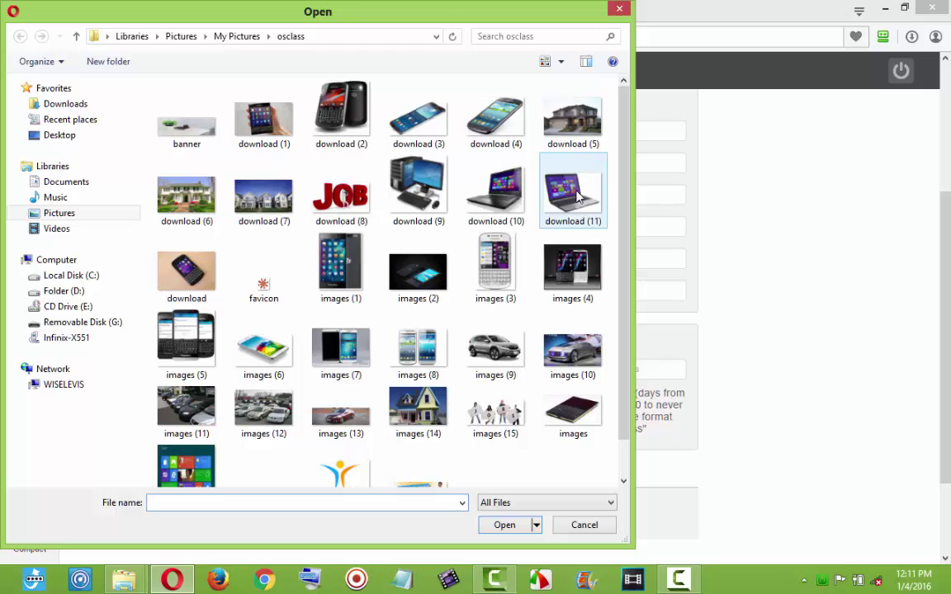
{"action": "key", "text": "Escape"}
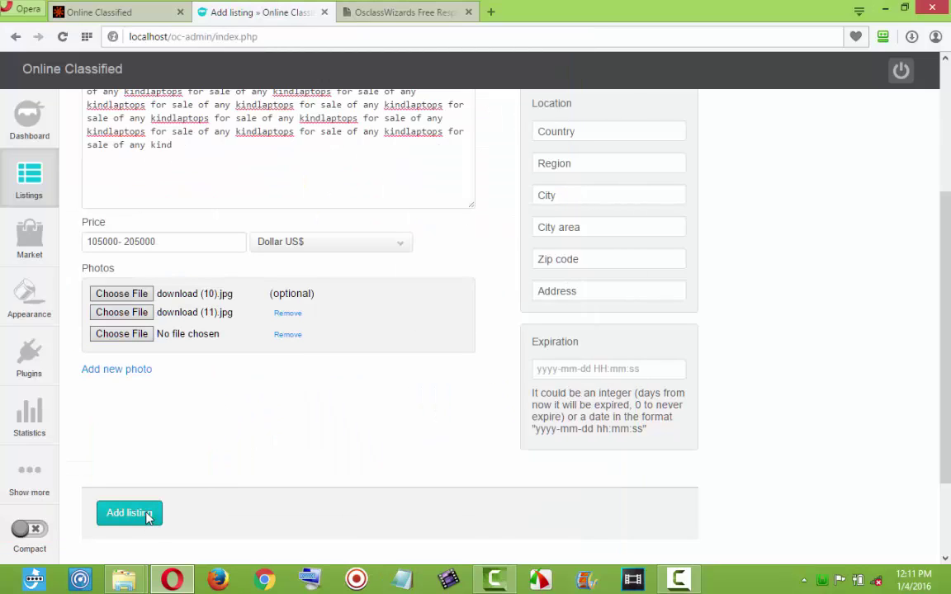
{"action": "scroll", "coordinate": [609, 153], "scroll_direction": "up", "scroll_amount": 2}
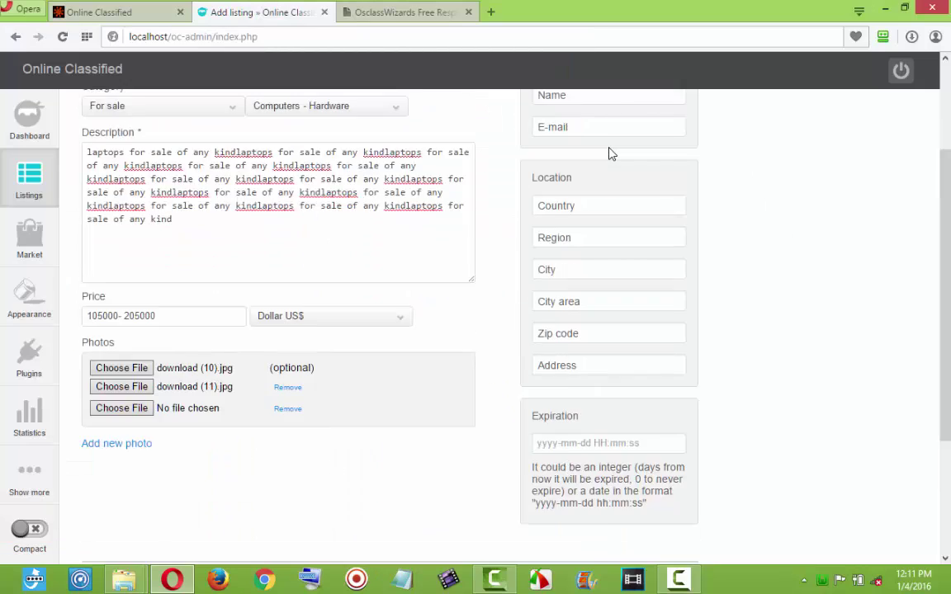
Autofill the seller's contact and location, then publish the 'Laptops for sale brand new' listing.
{"action": "left_click", "coordinate": [579, 206]}
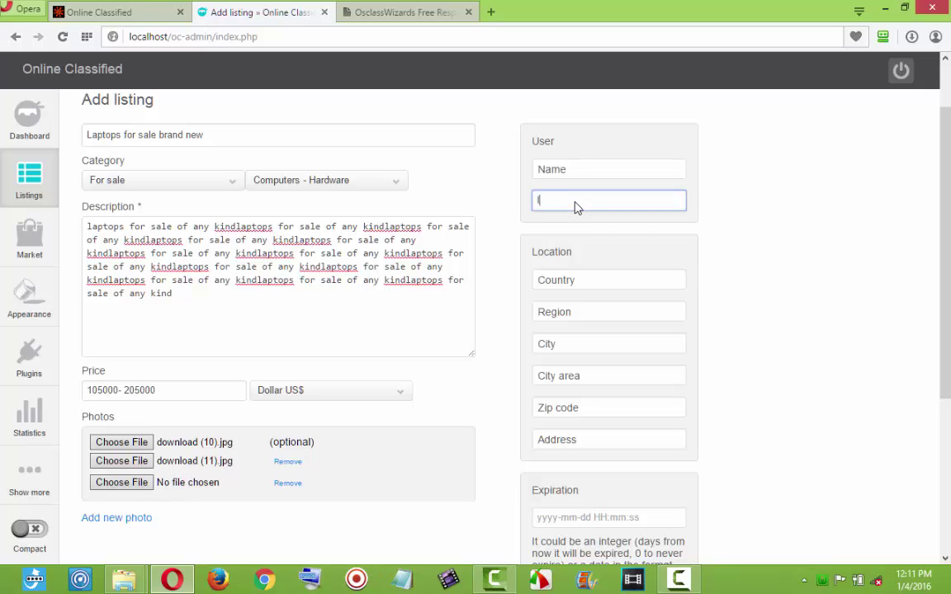
{"action": "type", "text": "l.com"}
{"action": "left_click", "coordinate": [628, 238]}
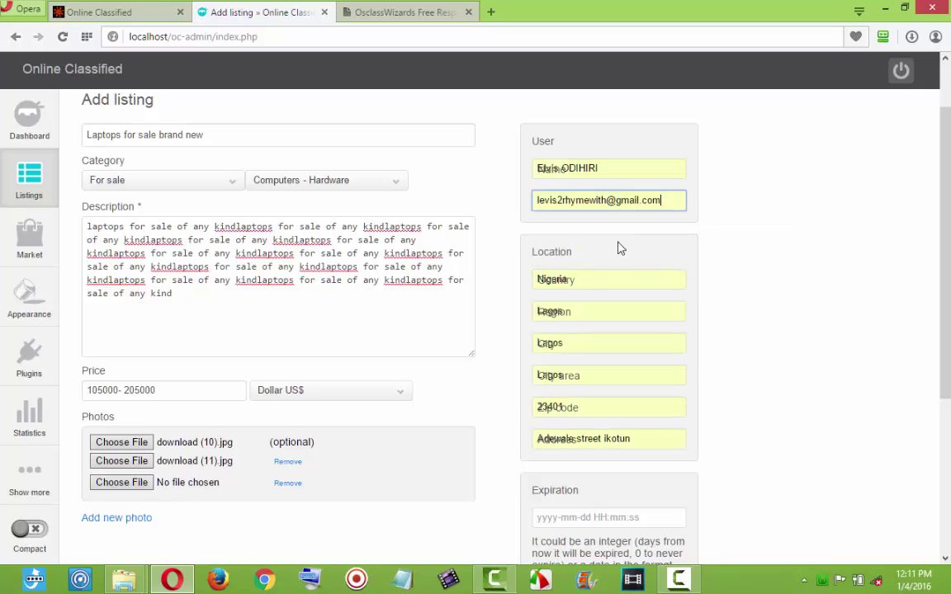
{"action": "scroll", "coordinate": [620, 248], "scroll_direction": "down", "scroll_amount": 2}
{"action": "left_click", "coordinate": [138, 516]}
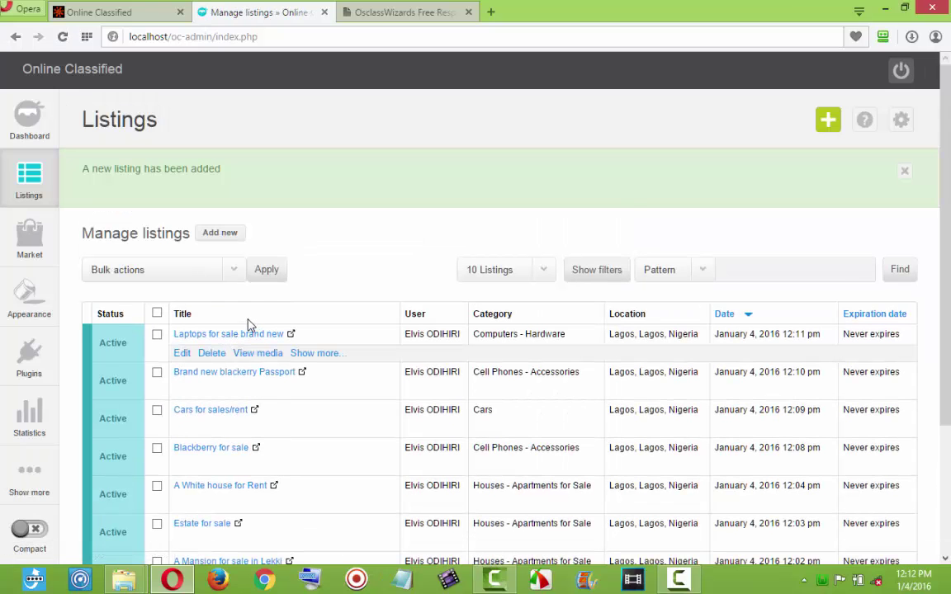
{"action": "scroll", "coordinate": [247, 325], "scroll_direction": "down", "scroll_amount": 3}
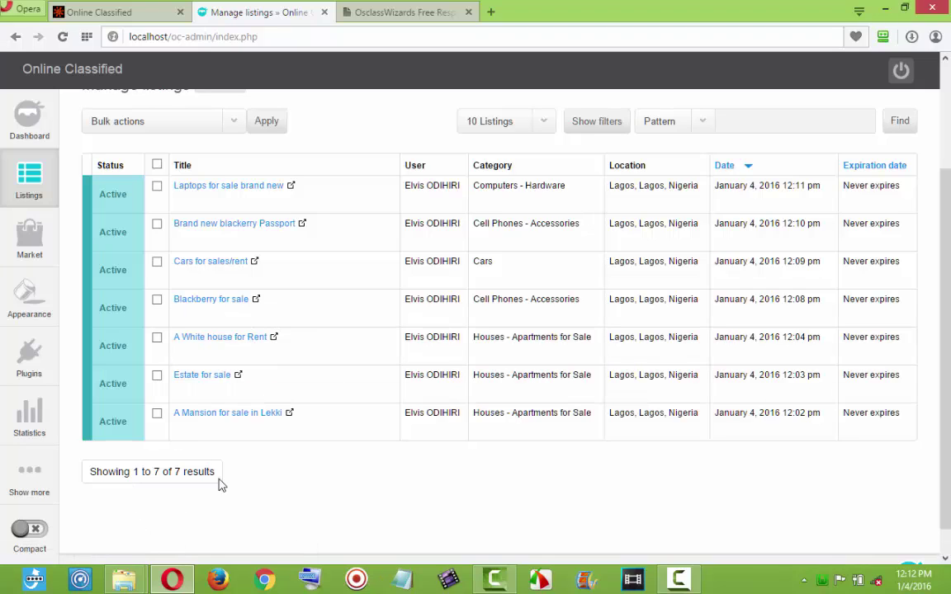
{"action": "scroll", "coordinate": [375, 294], "scroll_direction": "up", "scroll_amount": 3}
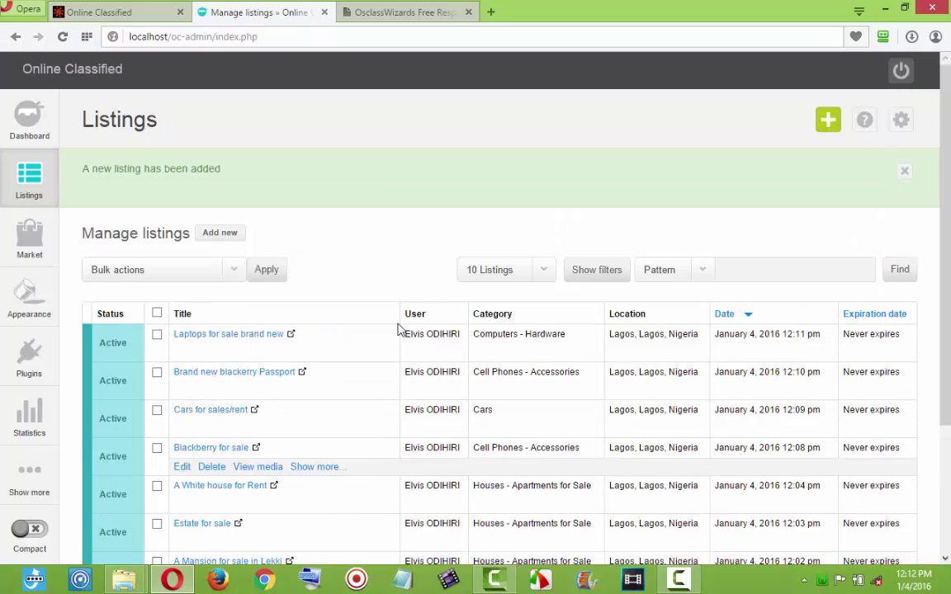
{"action": "left_click", "coordinate": [144, 17]}
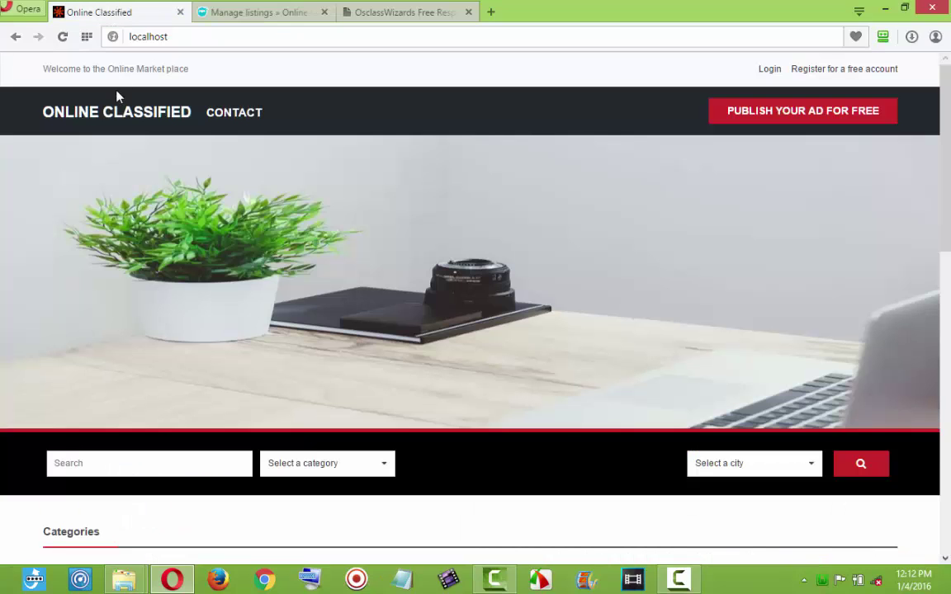
{"action": "left_click", "coordinate": [71, 39]}
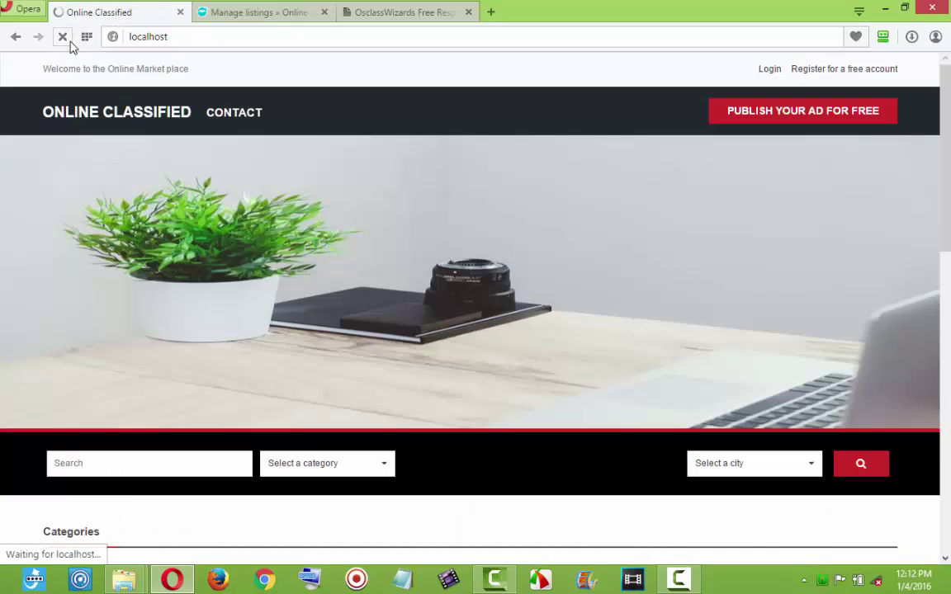
{"action": "scroll", "coordinate": [306, 126], "scroll_direction": "down", "scroll_amount": 5}
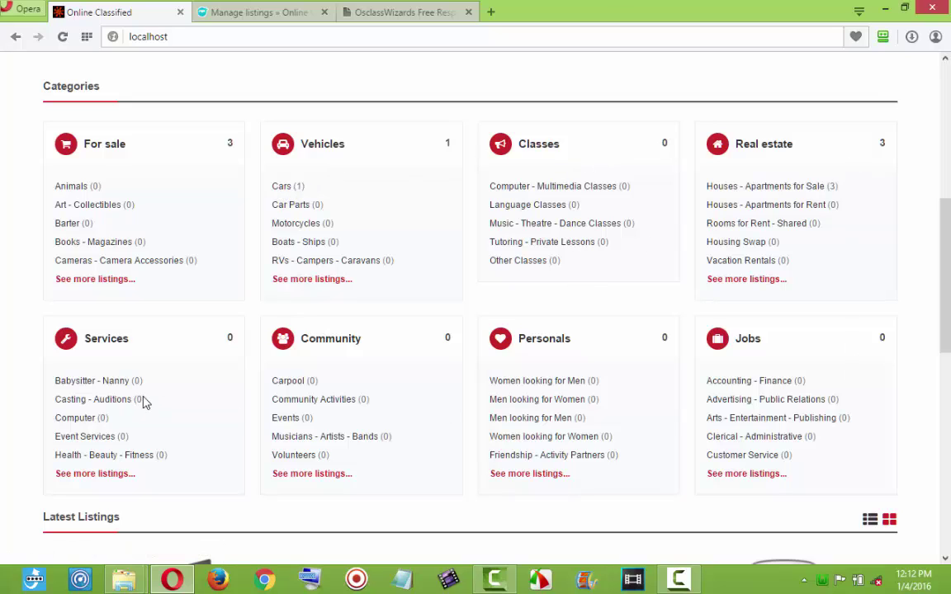
{"action": "scroll", "coordinate": [543, 275], "scroll_direction": "down", "scroll_amount": 3}
{"action": "scroll", "coordinate": [543, 276], "scroll_direction": "down", "scroll_amount": 5}
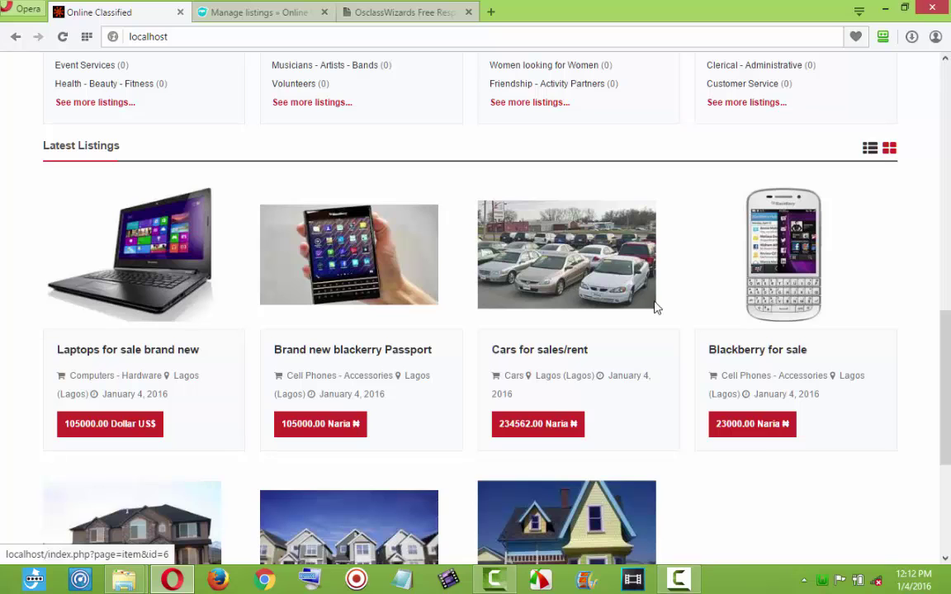
{"action": "left_click_drag", "start_coordinate": [947, 338], "coordinate": [946, 393]}
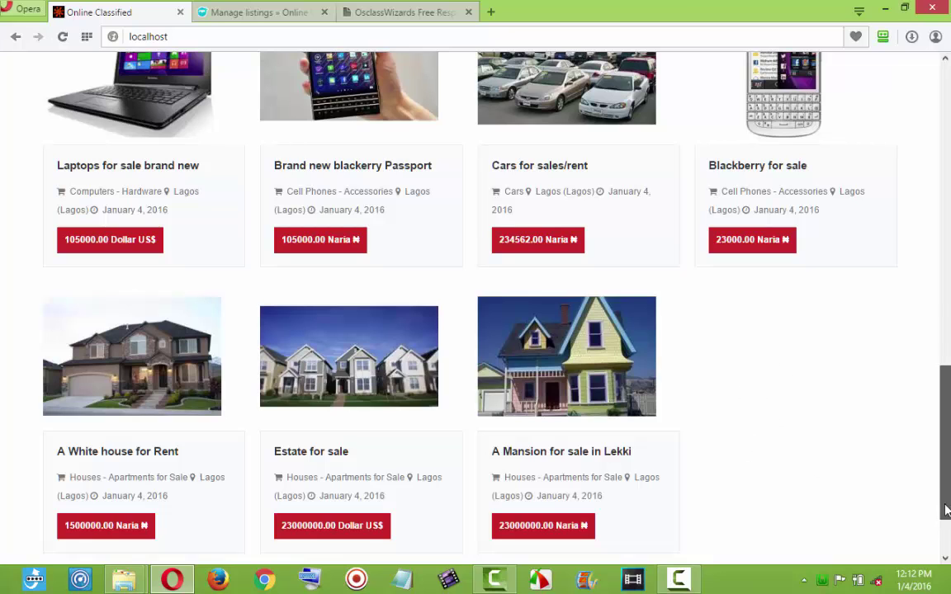
{"action": "left_click_drag", "start_coordinate": [949, 518], "coordinate": [950, 435]}
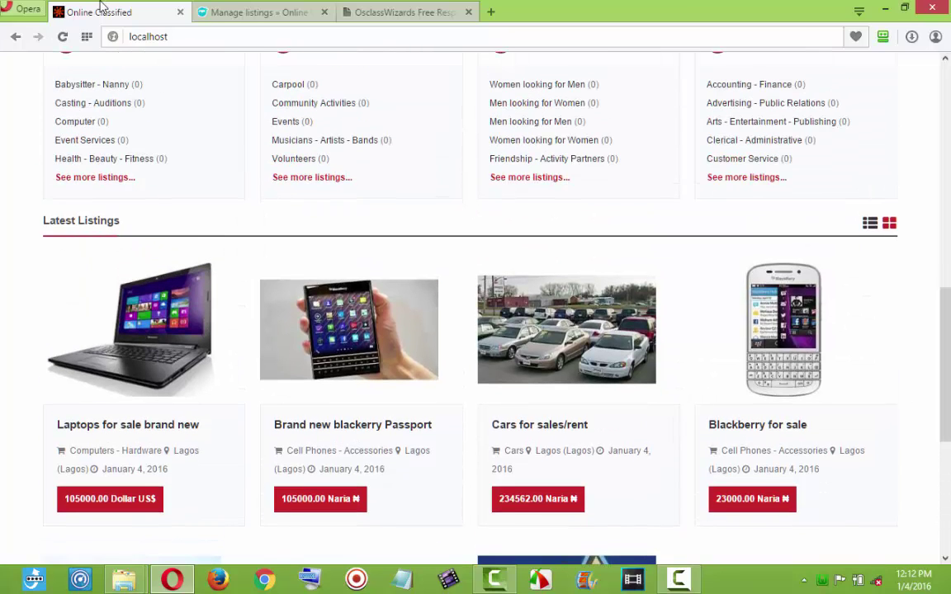
{"action": "left_click", "coordinate": [225, 9]}
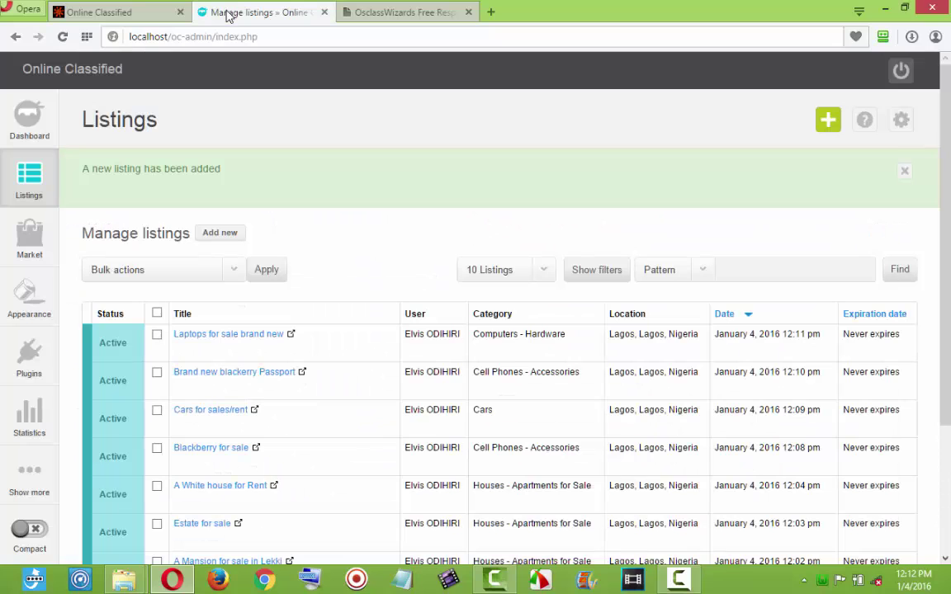
Start a new listing and type the title 'faily used computer for sale or exchange…'.
{"action": "left_click", "coordinate": [218, 234]}
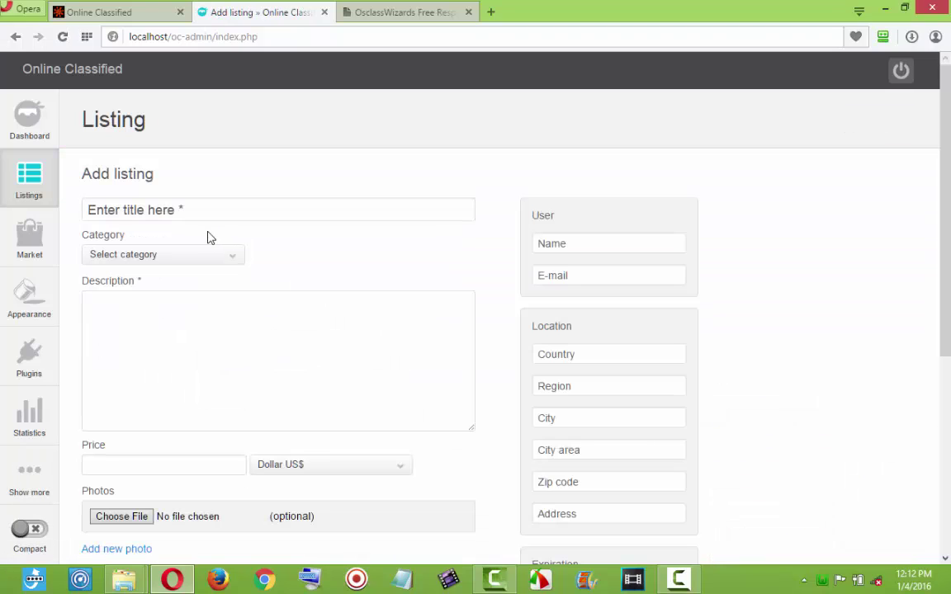
{"action": "left_click", "coordinate": [196, 217]}
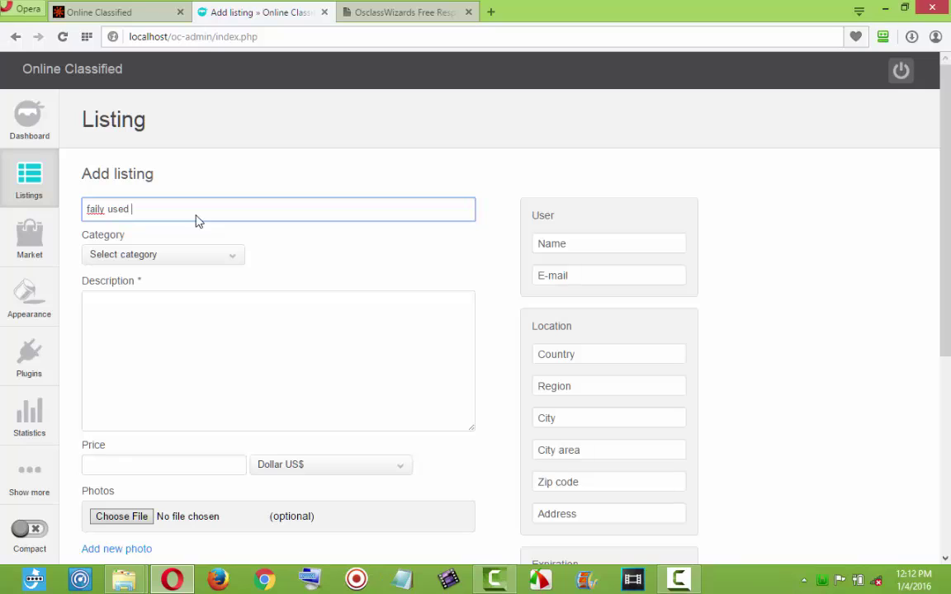
{"action": "type", "text": "faily used computer for sale or exch"}
{"action": "type", "text": "ange with a blackerry fone"}
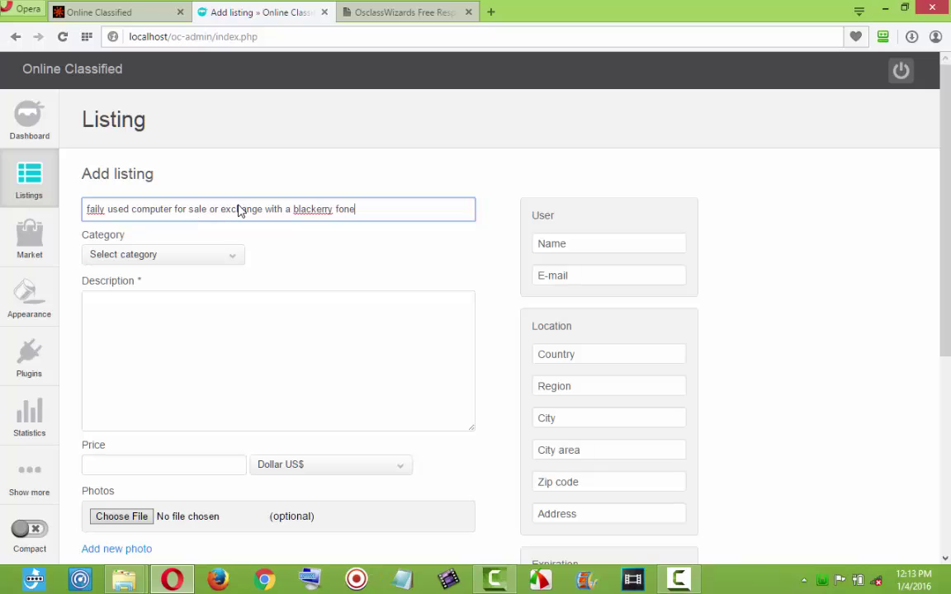
Fix the title's spelling, changing 'blackerry' to 'blackberry' and 'fone' to 'phone'.
{"action": "right_click", "coordinate": [306, 213]}
{"action": "left_click", "coordinate": [346, 219]}
{"action": "right_click", "coordinate": [354, 216]}
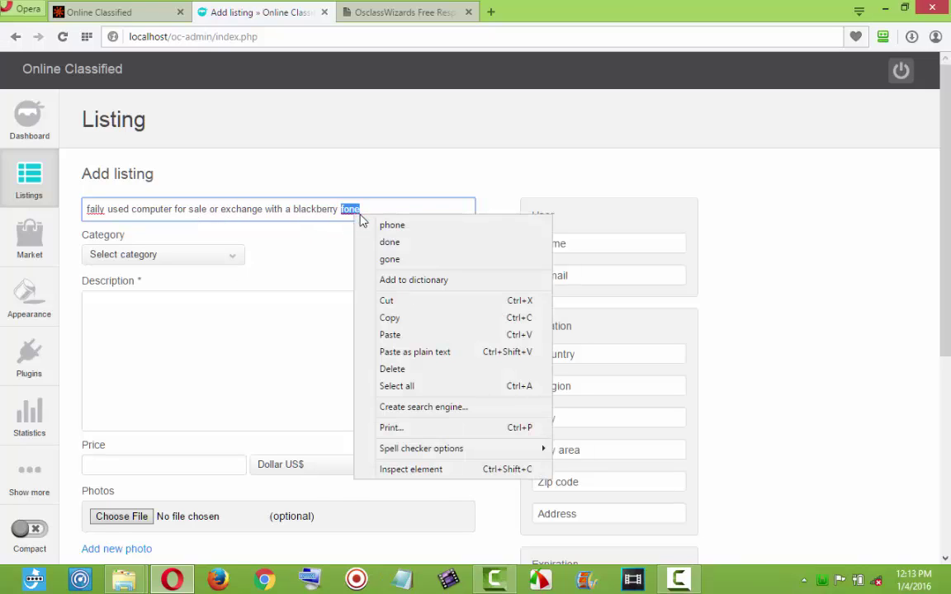
{"action": "left_click", "coordinate": [393, 222]}
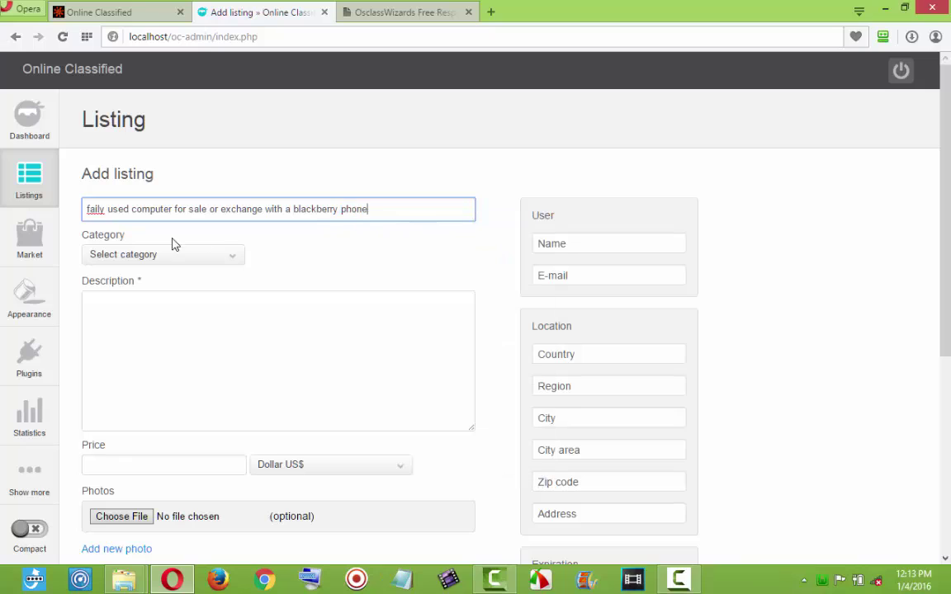
{"action": "right_click", "coordinate": [95, 212]}
{"action": "left_click", "coordinate": [338, 350]}
{"action": "left_click", "coordinate": [210, 304]}
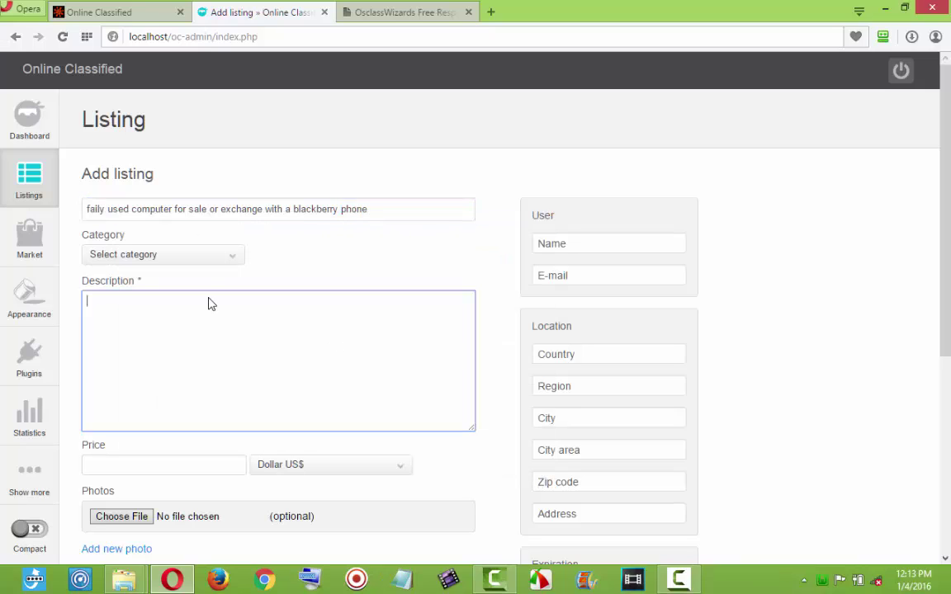
Put the listing in For sale > Computers - Hardware and paste the description several times.
{"action": "left_click", "coordinate": [213, 258]}
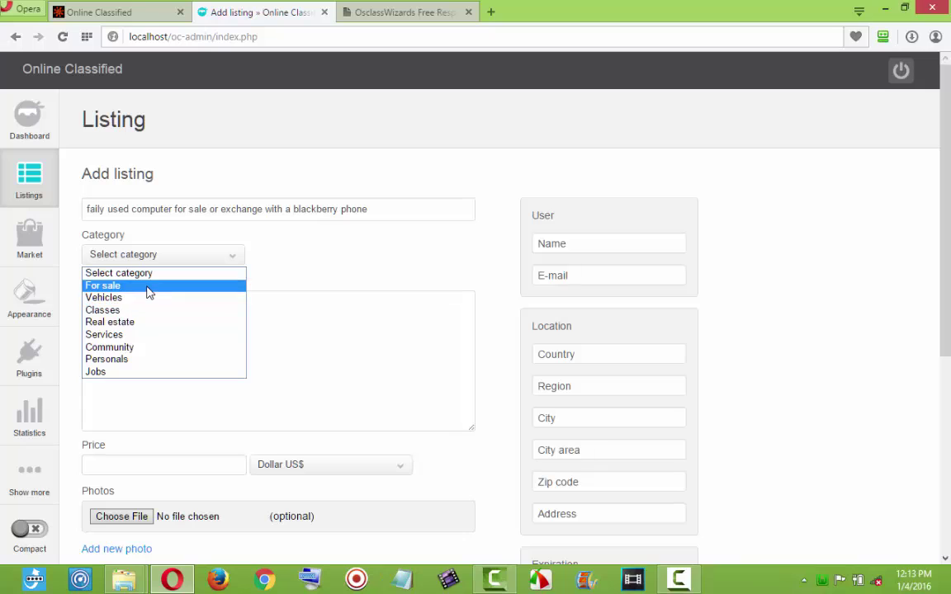
{"action": "left_click", "coordinate": [147, 287]}
{"action": "left_click", "coordinate": [317, 259]}
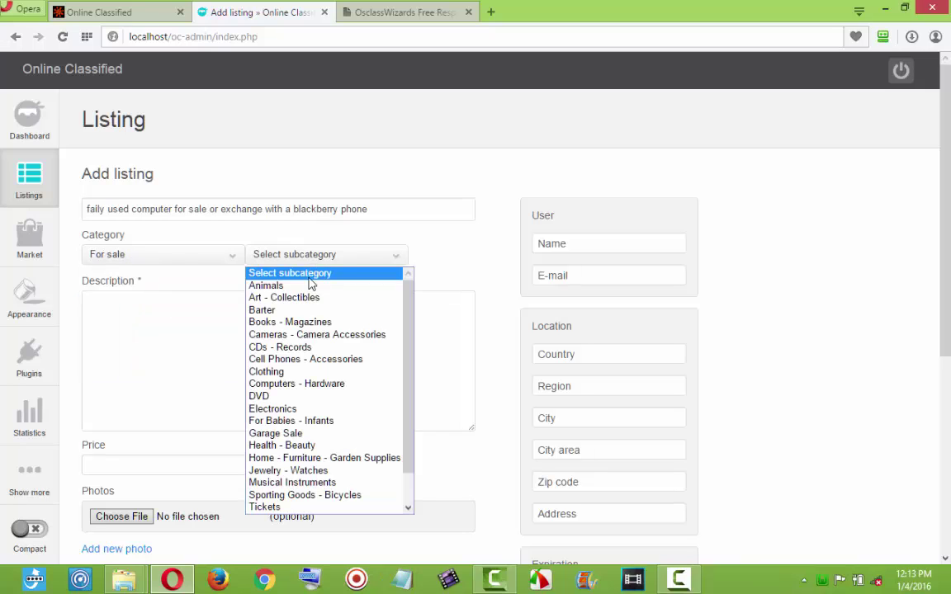
{"action": "left_click", "coordinate": [287, 385]}
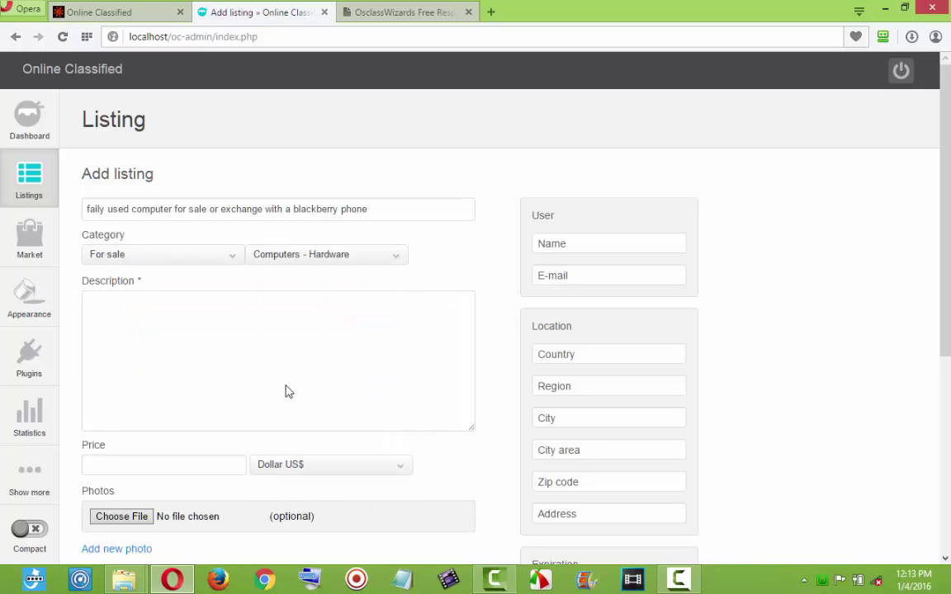
{"action": "left_click", "coordinate": [186, 370]}
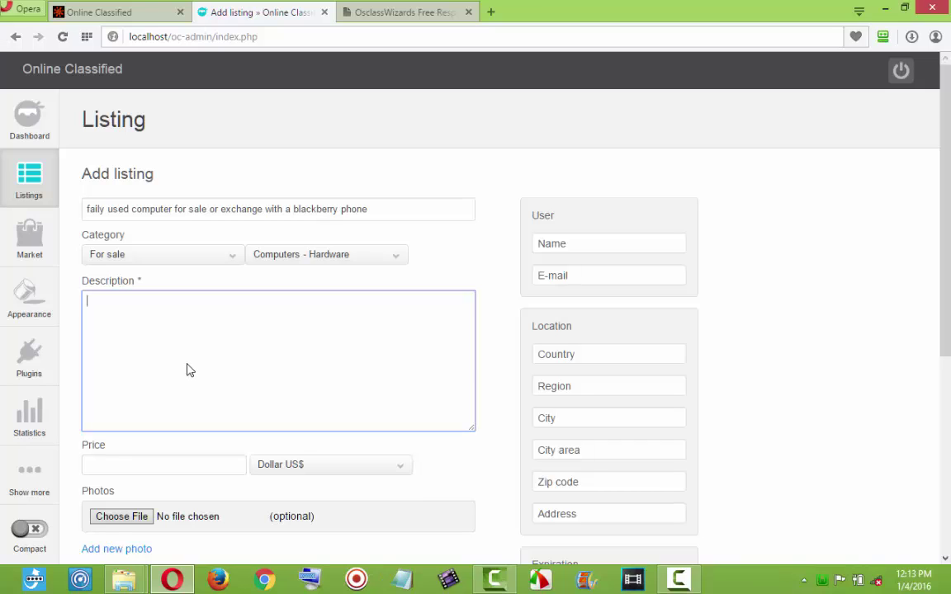
{"action": "type", "text": "laptops for sale of any kind"}
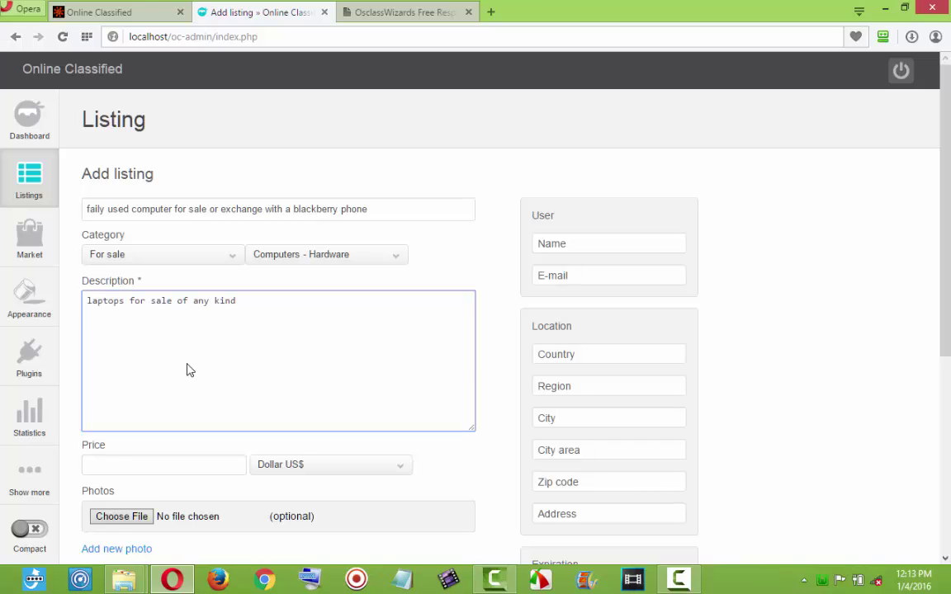
{"action": "key", "text": "ctrl+v"}
{"action": "key", "text": "ctrl+v"}
{"action": "key", "text": "ctrl+v"}
{"action": "key", "text": "ctrl+v"}
{"action": "key", "text": "ctrl+v"}
{"action": "key", "text": "ctrl+v"}
{"action": "key", "text": "ctrl+v"}
{"action": "key", "text": "ctrl+v"}
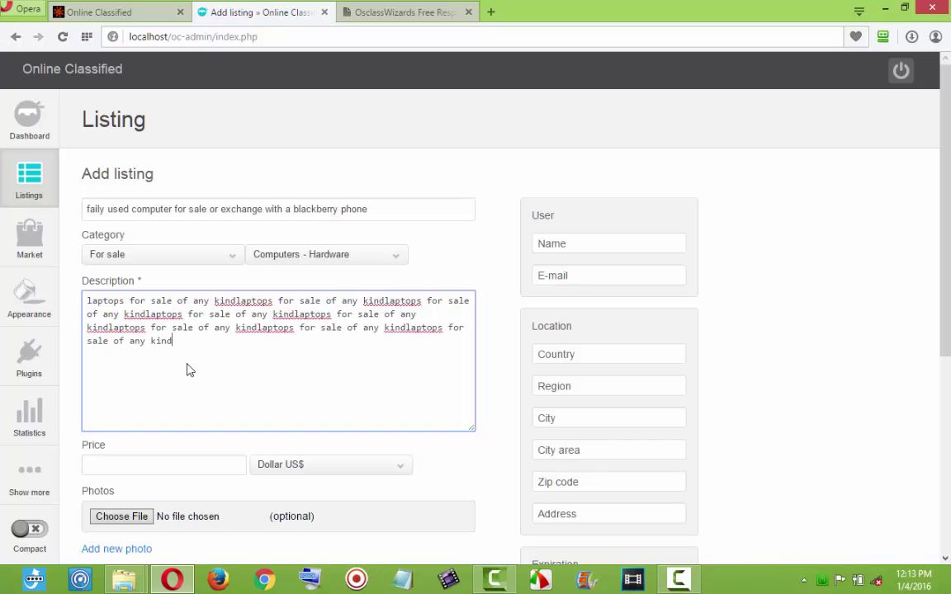
{"action": "key", "text": "ctrl+v"}
{"action": "key", "text": "ctrl+v"}
{"action": "key", "text": "ctrl+v"}
{"action": "key", "text": "ctrl+v"}
Set the price to 45000 in Naira ₦ and open the photo file chooser.
{"action": "left_click", "coordinate": [207, 479]}
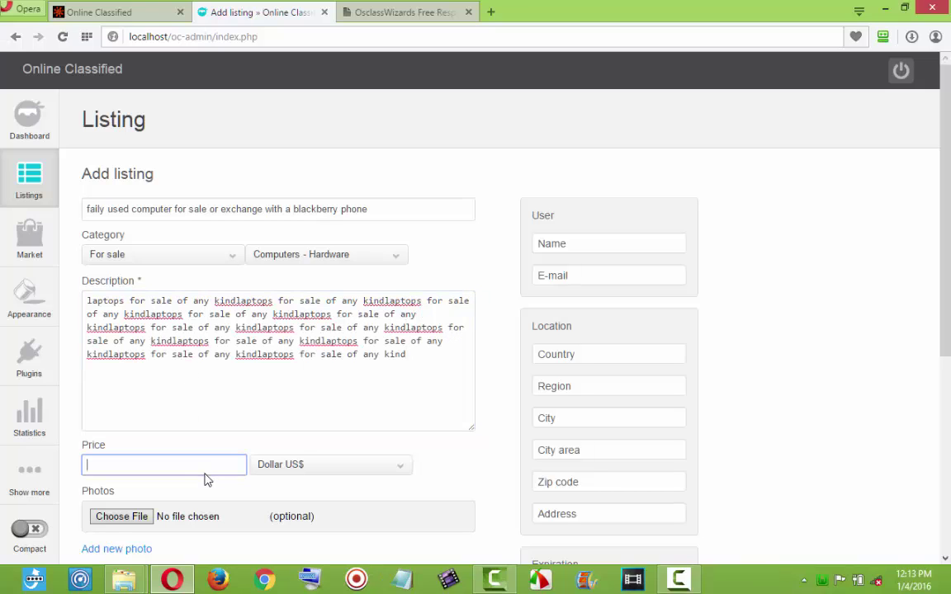
{"action": "type", "text": "45000"}
{"action": "left_click", "coordinate": [270, 465]}
{"action": "left_click", "coordinate": [262, 508]}
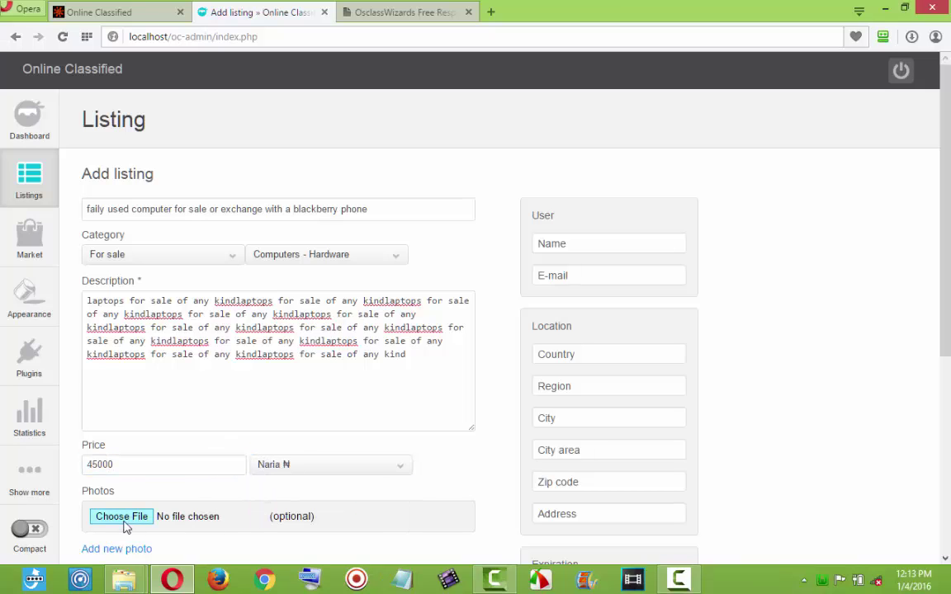
{"action": "left_click", "coordinate": [124, 518]}
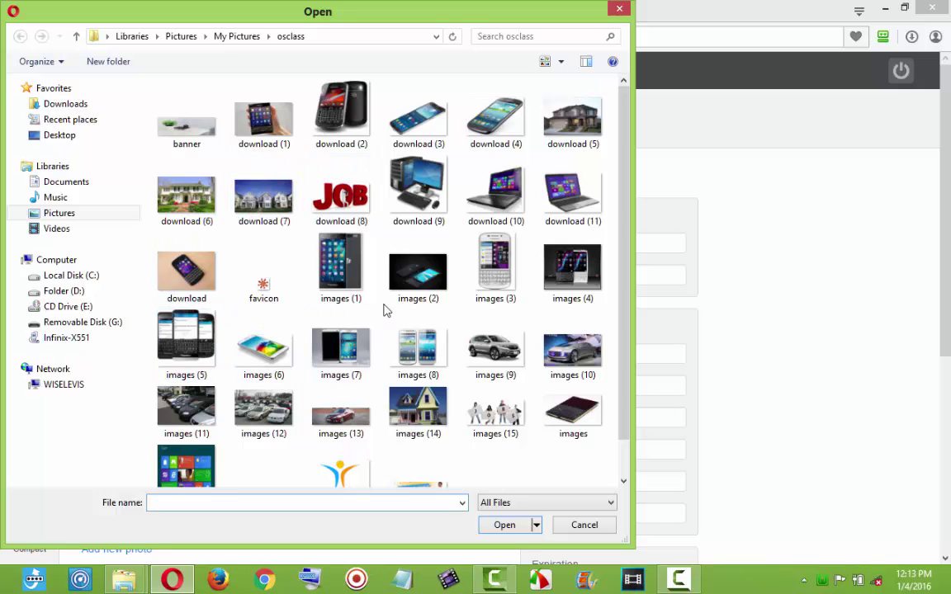
Attach download (9).jpg, autofill the seller's contact and location, and publish the used-computer listing.
{"action": "double_click", "coordinate": [390, 174]}
{"action": "scroll", "coordinate": [473, 408], "scroll_direction": "down", "scroll_amount": 2}
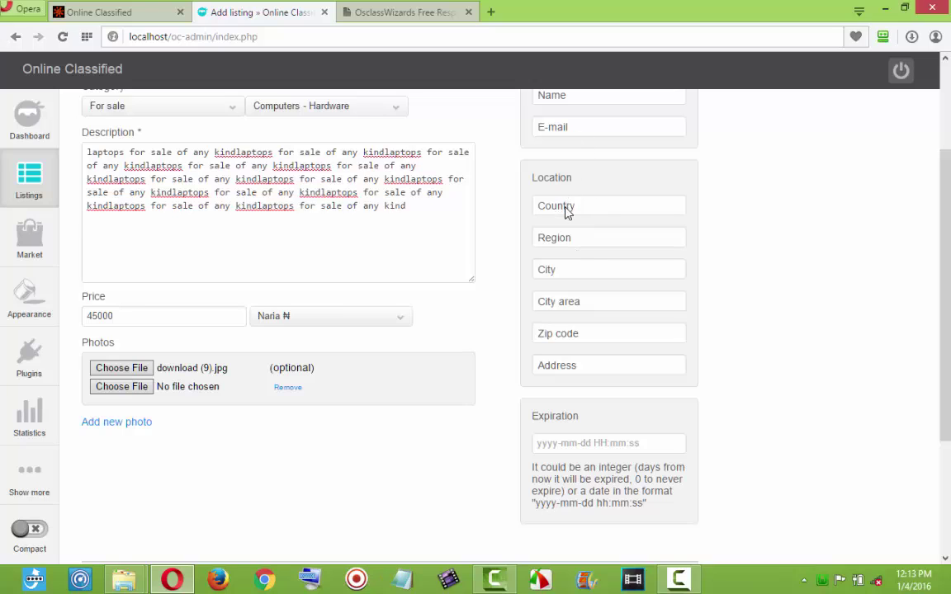
{"action": "left_click", "coordinate": [575, 139]}
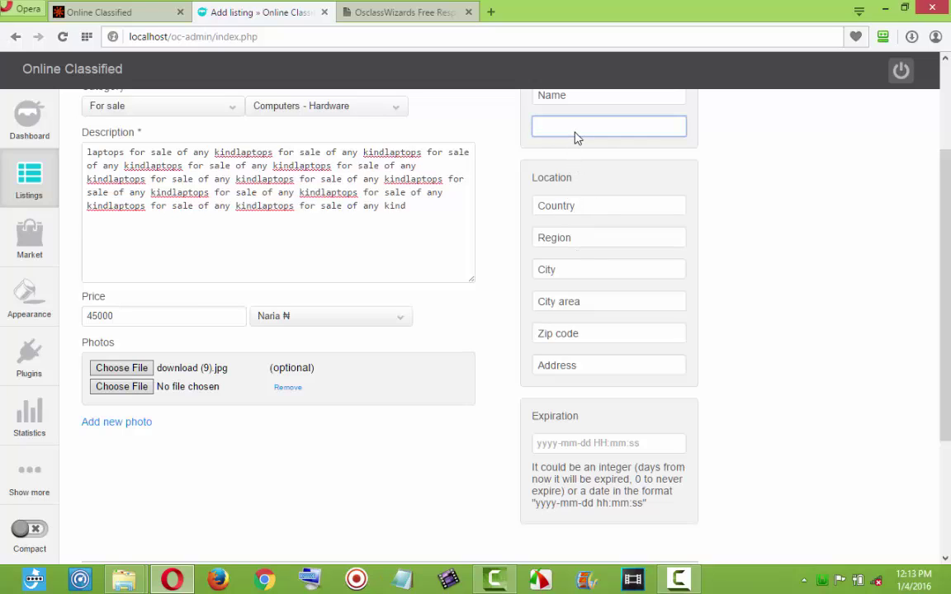
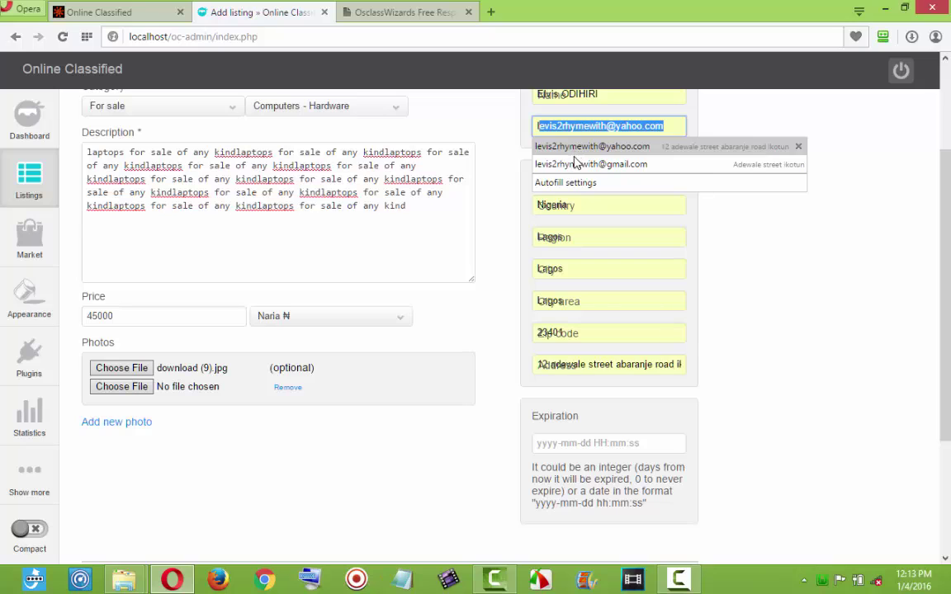
{"action": "left_click", "coordinate": [576, 163]}
{"action": "scroll", "coordinate": [138, 412], "scroll_direction": "down", "scroll_amount": 2}
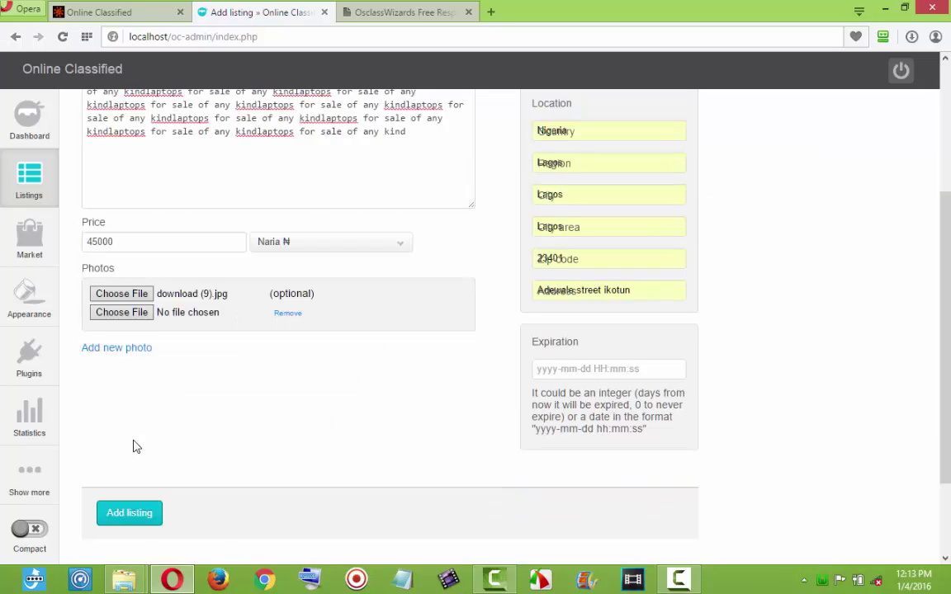
{"action": "left_click", "coordinate": [134, 440]}
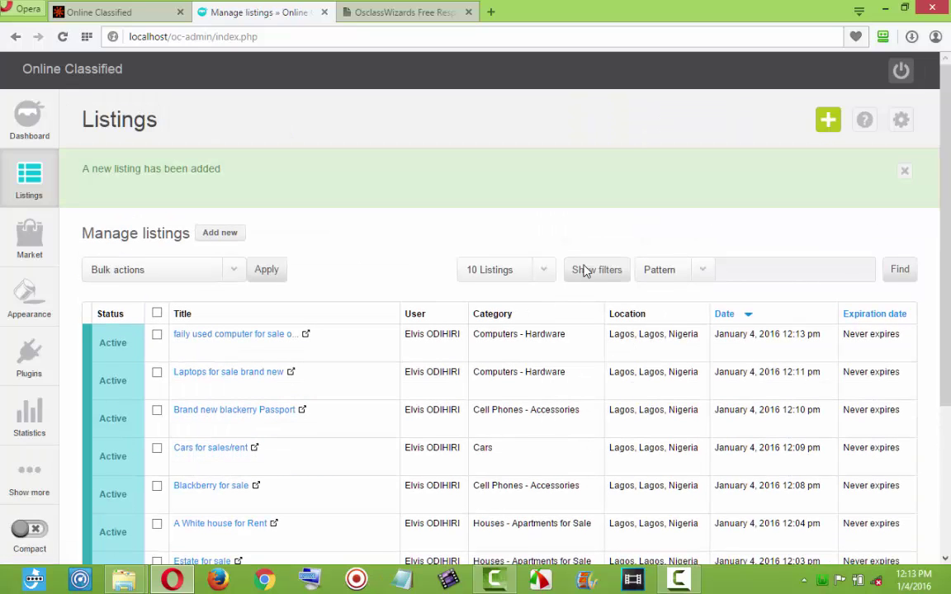
Reload the public Online Classified homepage and scroll to Latest Listings, now led by the used-computer ad.
{"action": "left_click", "coordinate": [98, 12]}
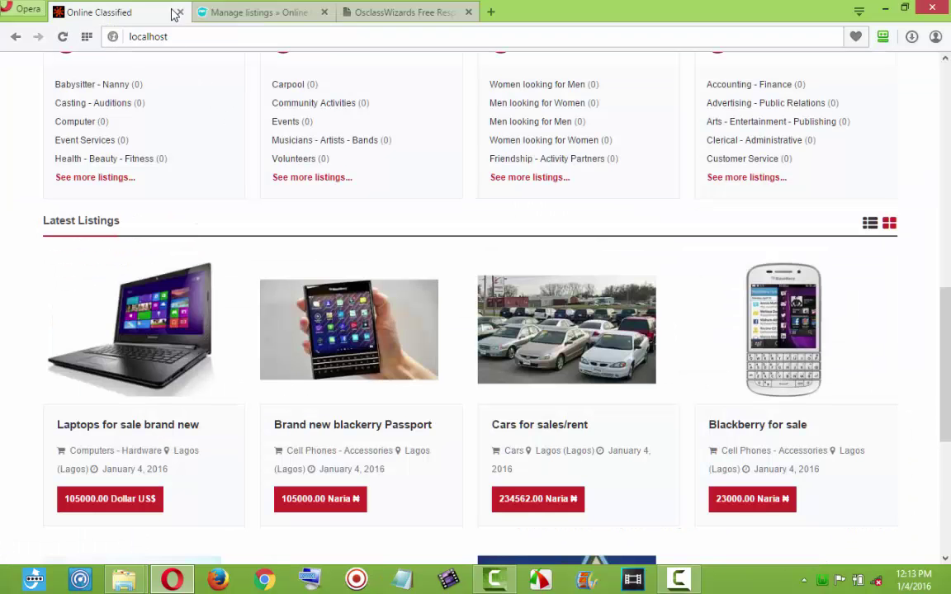
{"action": "left_click", "coordinate": [63, 37]}
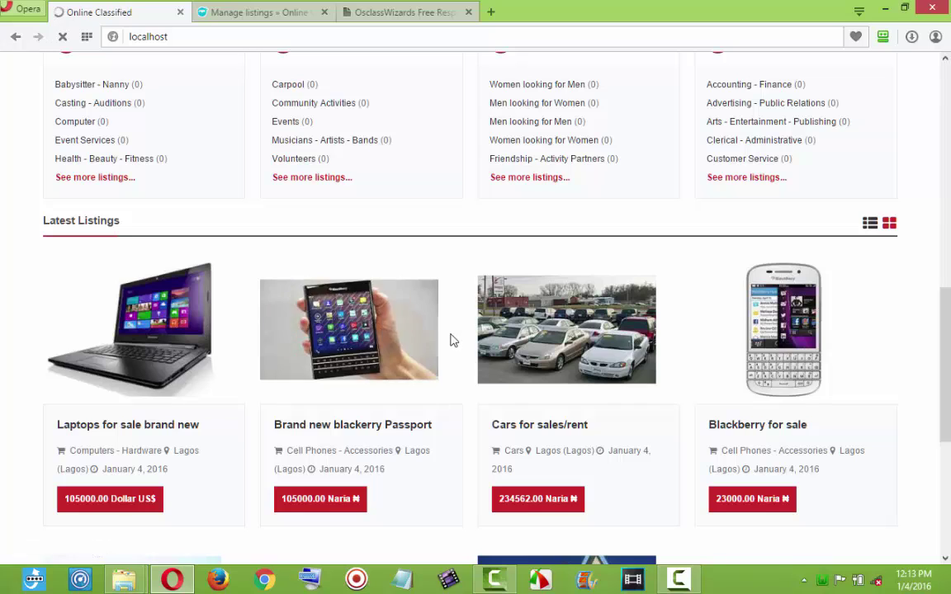
{"action": "scroll", "coordinate": [452, 340], "scroll_direction": "up", "scroll_amount": 1}
{"action": "scroll", "coordinate": [451, 322], "scroll_direction": "up", "scroll_amount": 7}
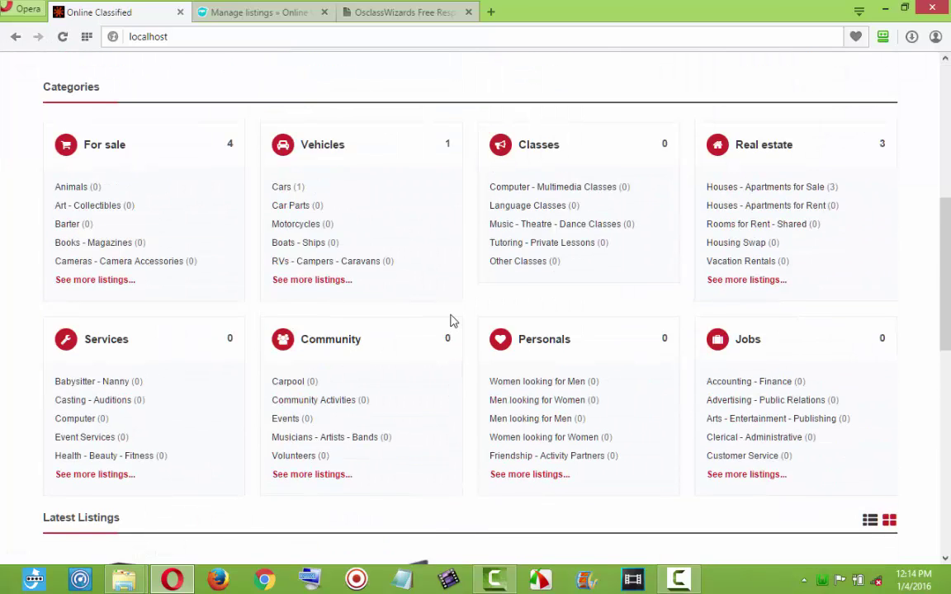
{"action": "scroll", "coordinate": [450, 322], "scroll_direction": "up", "scroll_amount": 2}
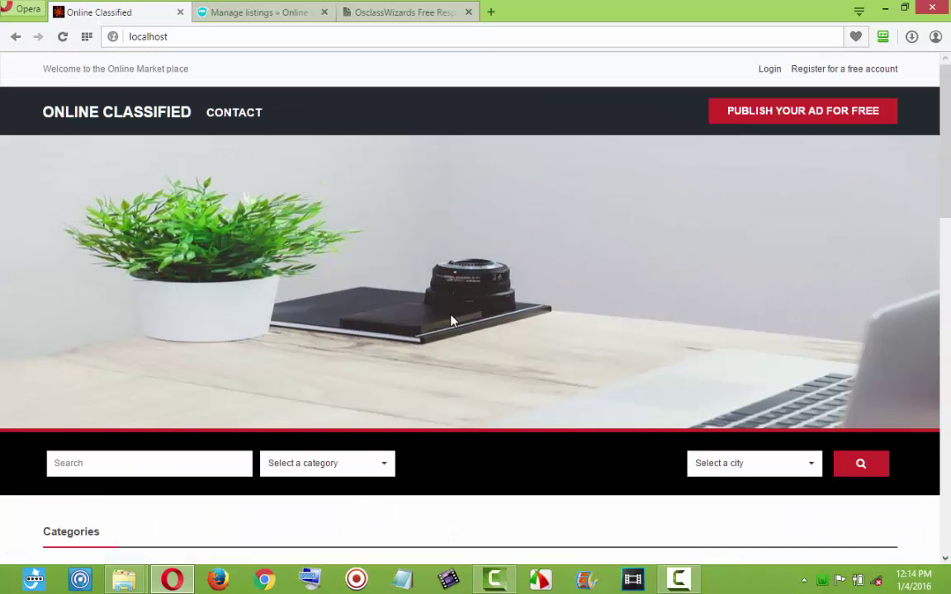
{"action": "scroll", "coordinate": [450, 322], "scroll_direction": "down", "scroll_amount": 2}
{"action": "scroll", "coordinate": [450, 321], "scroll_direction": "down", "scroll_amount": 7}
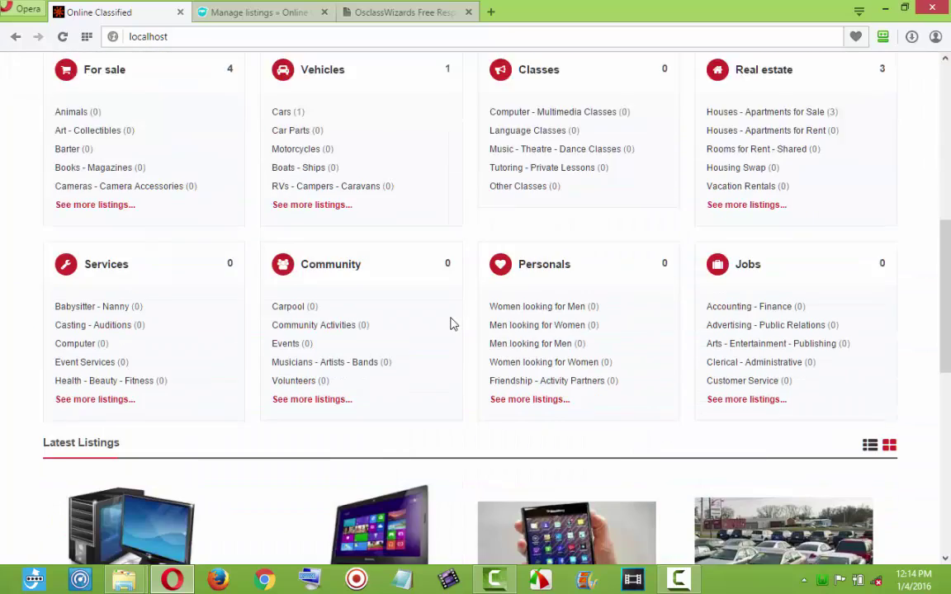
{"action": "scroll", "coordinate": [451, 325], "scroll_direction": "down", "scroll_amount": 2}
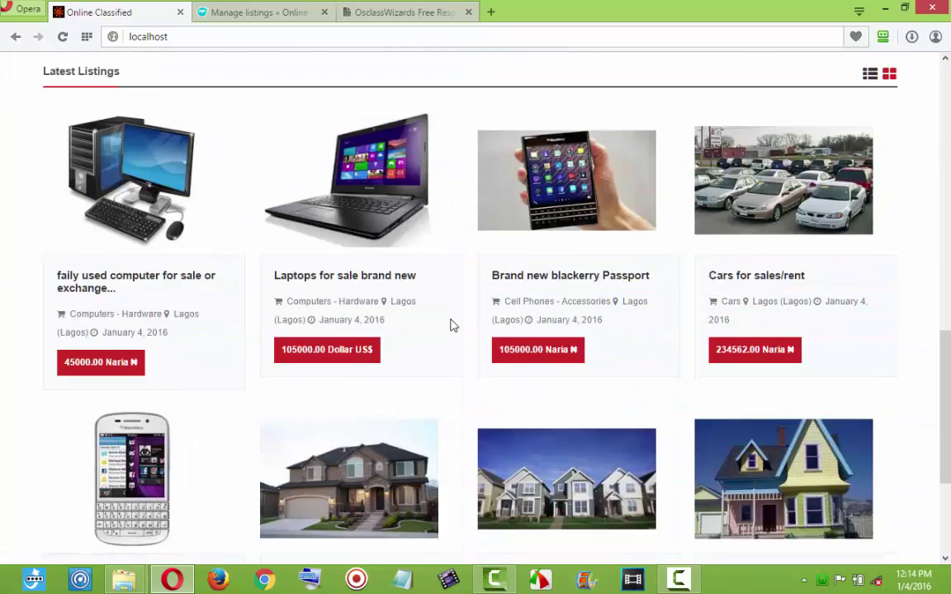
{"action": "scroll", "coordinate": [479, 306], "scroll_direction": "down", "scroll_amount": 2}
{"action": "scroll", "coordinate": [504, 296], "scroll_direction": "up", "scroll_amount": 2}
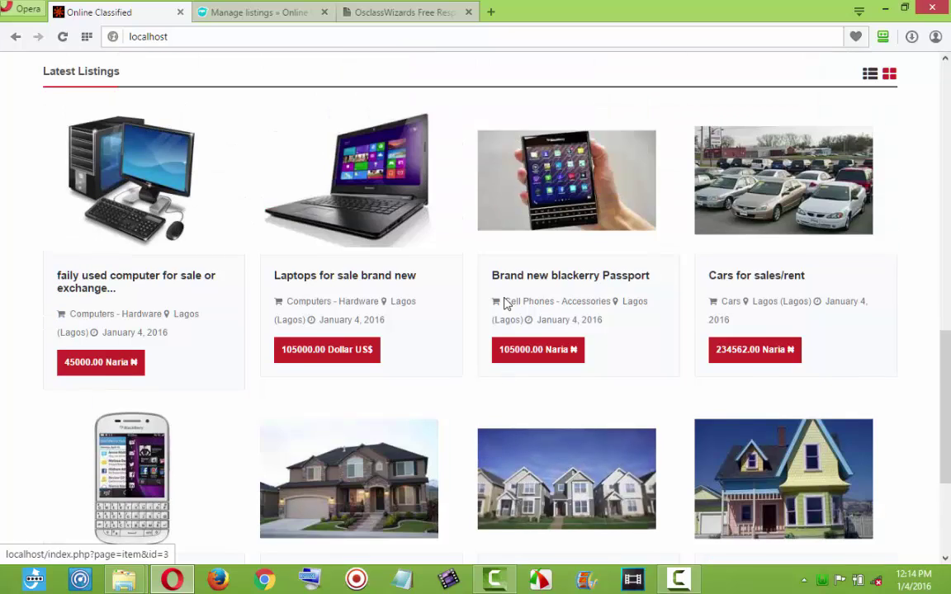
{"action": "scroll", "coordinate": [506, 305], "scroll_direction": "down", "scroll_amount": 3}
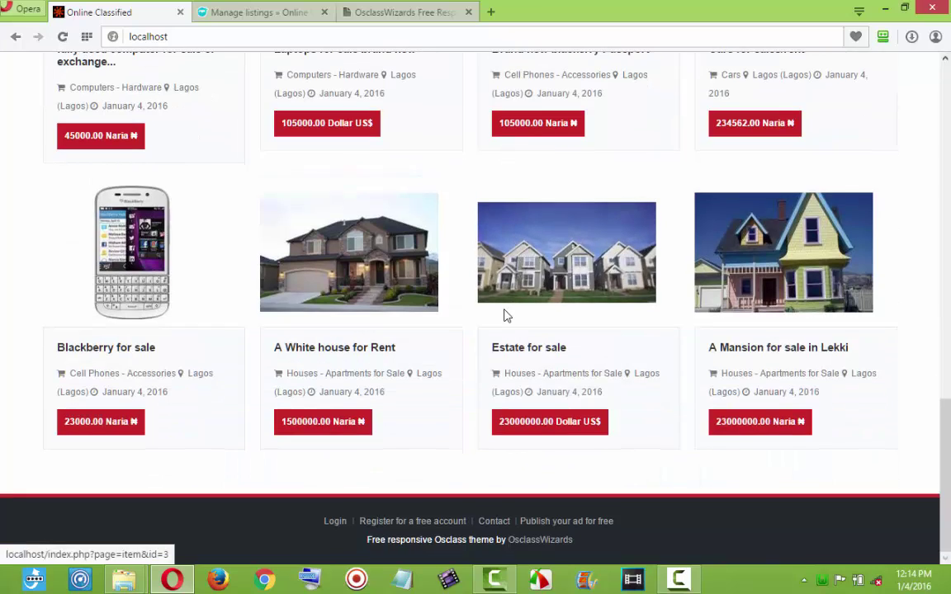
{"action": "scroll", "coordinate": [507, 316], "scroll_direction": "up", "scroll_amount": 5}
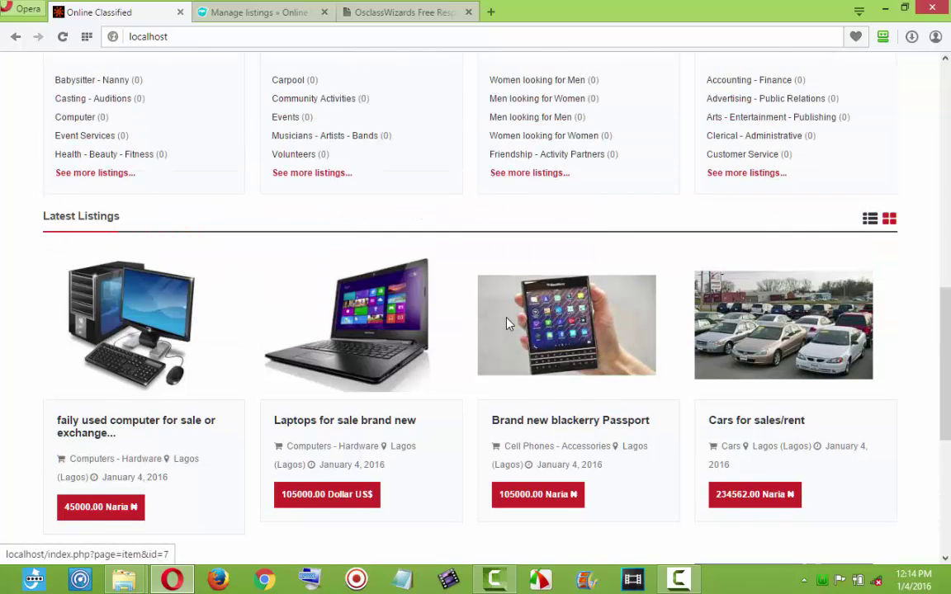
{"action": "scroll", "coordinate": [507, 325], "scroll_direction": "down", "scroll_amount": 4}
{"action": "scroll", "coordinate": [507, 325], "scroll_direction": "down", "scroll_amount": 1}
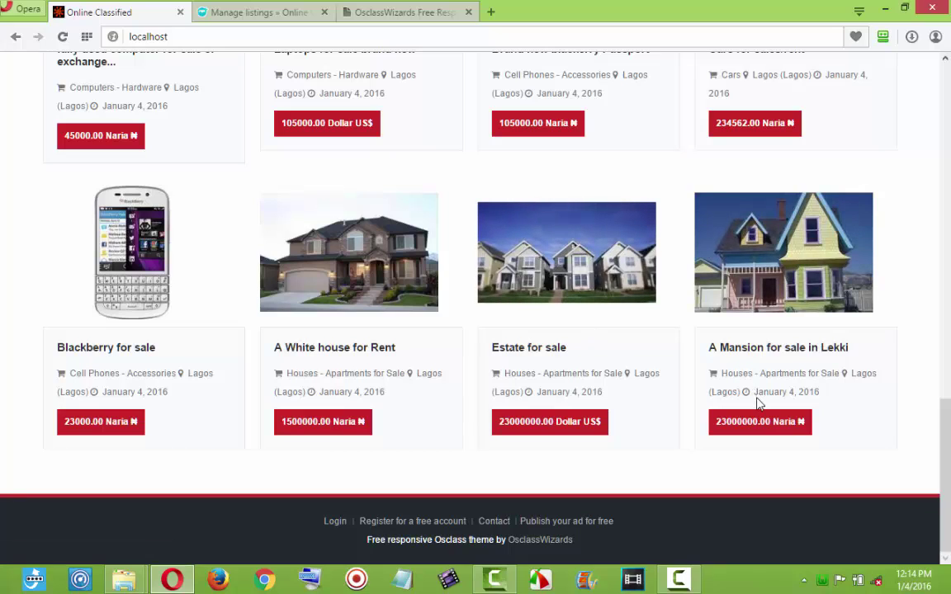
{"action": "left_click", "coordinate": [755, 283]}
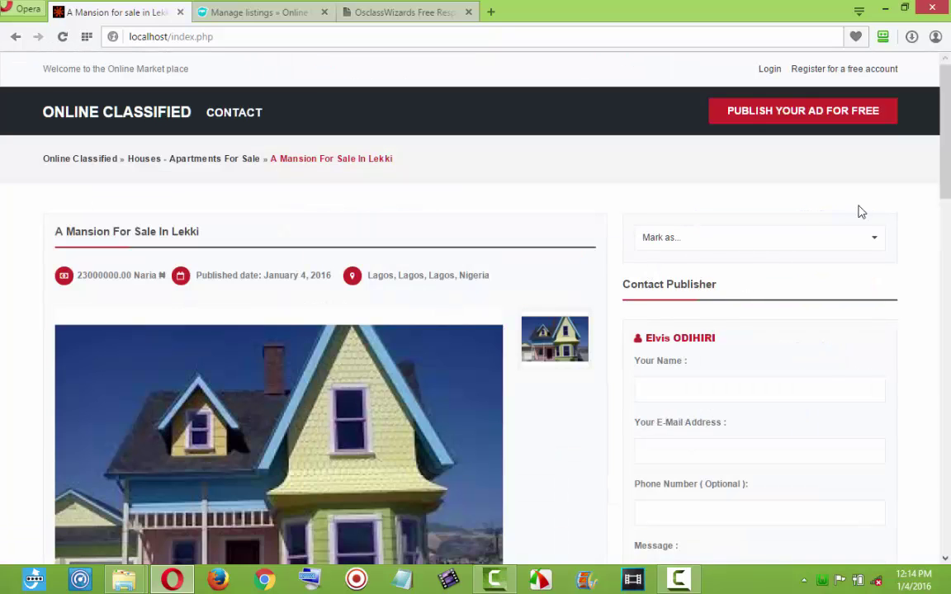
{"action": "scroll", "coordinate": [942, 154], "scroll_direction": "down", "scroll_amount": 2}
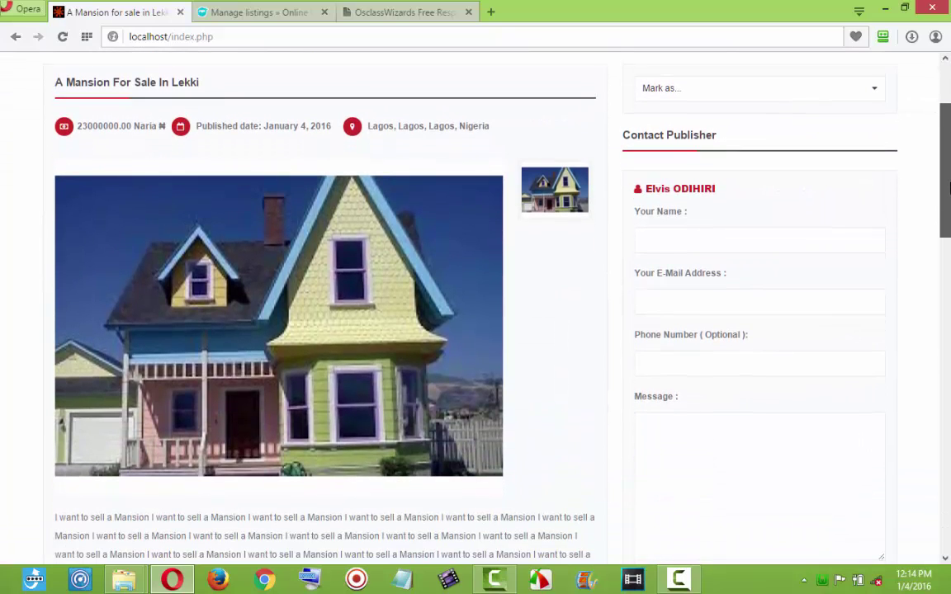
{"action": "scroll", "coordinate": [428, 277], "scroll_direction": "down", "scroll_amount": 1}
{"action": "scroll", "coordinate": [948, 281], "scroll_direction": "down", "scroll_amount": 3}
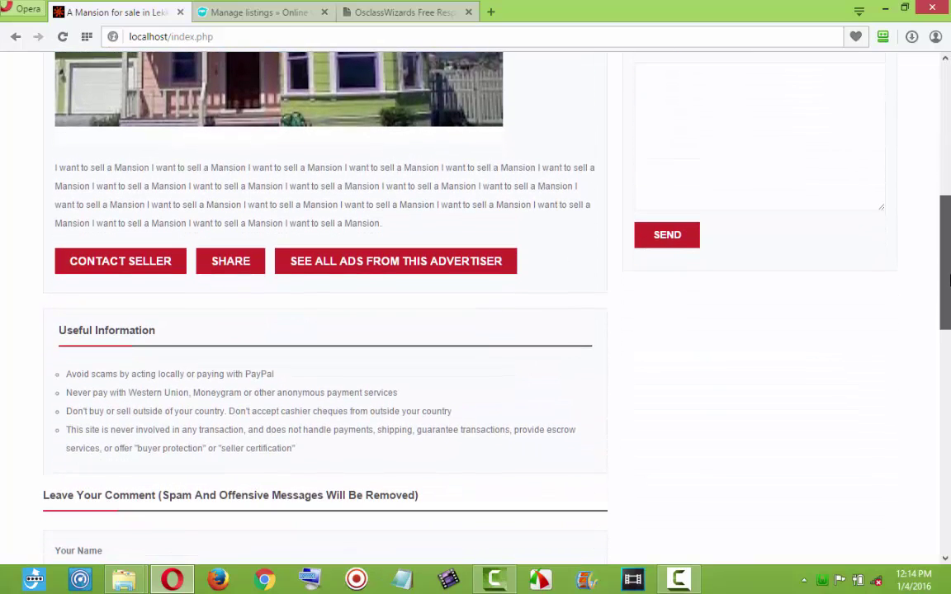
{"action": "scroll", "coordinate": [948, 281], "scroll_direction": "down", "scroll_amount": 6}
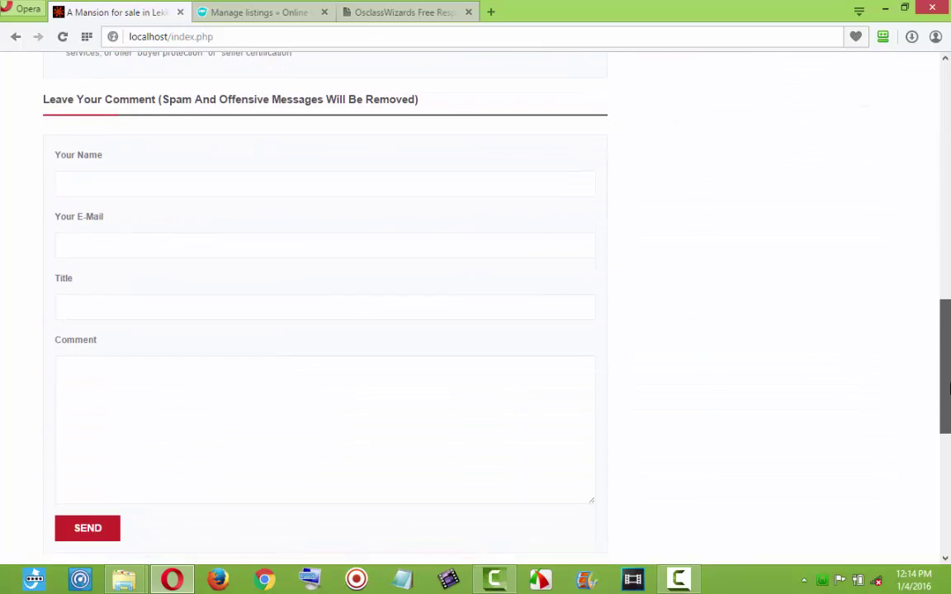
{"action": "scroll", "coordinate": [948, 248], "scroll_direction": "down", "scroll_amount": 2}
{"action": "scroll", "coordinate": [949, 230], "scroll_direction": "up", "scroll_amount": 9}
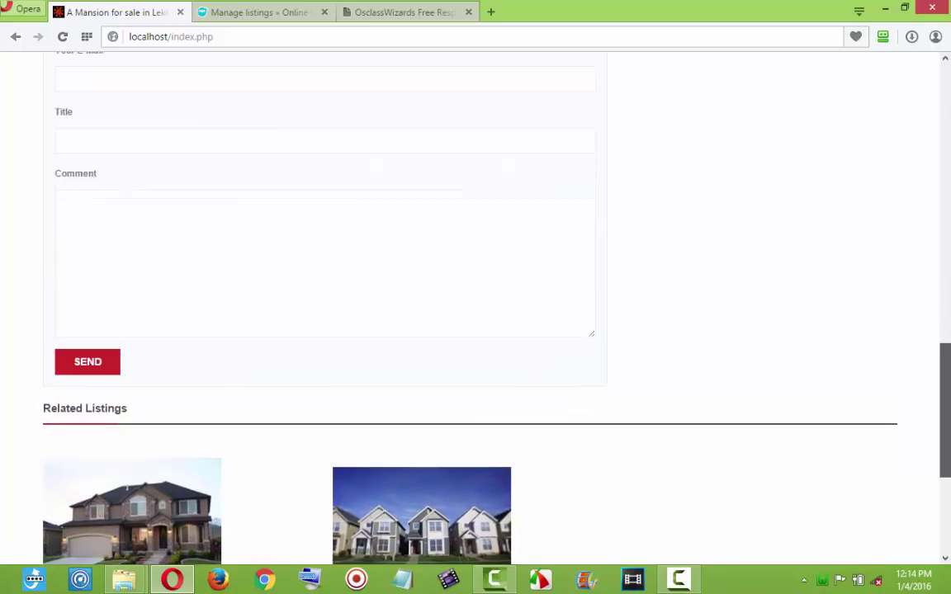
{"action": "scroll", "coordinate": [950, 229], "scroll_direction": "up", "scroll_amount": 4}
{"action": "scroll", "coordinate": [908, 195], "scroll_direction": "down", "scroll_amount": 1}
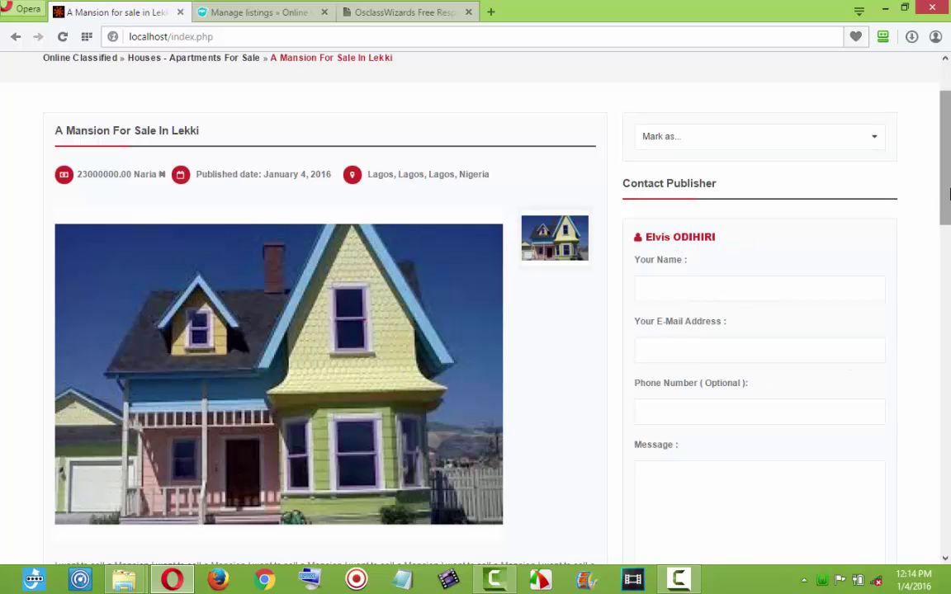
{"action": "left_click_drag", "start_coordinate": [944, 206], "coordinate": [945, 261]}
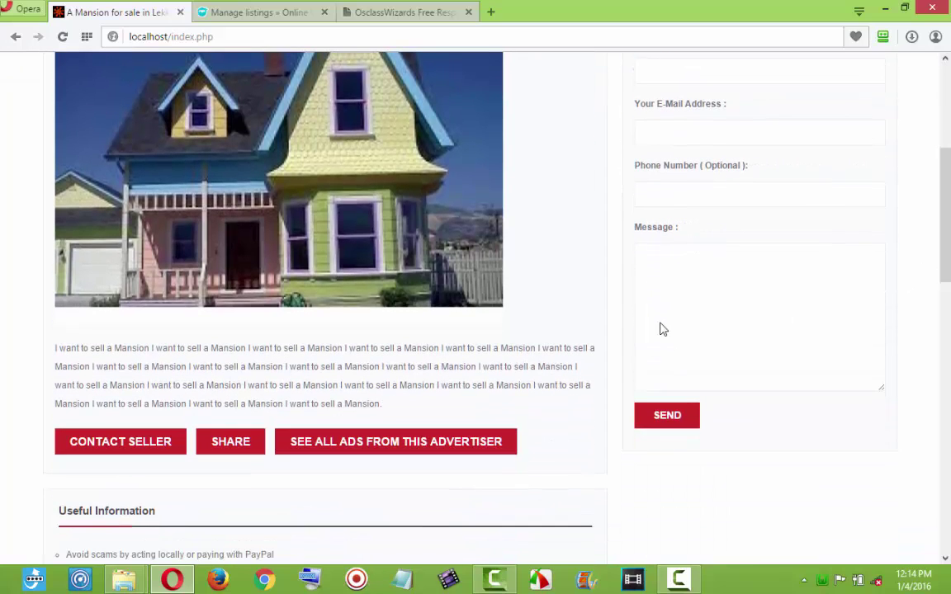
{"action": "scroll", "coordinate": [813, 250], "scroll_direction": "up", "scroll_amount": 4}
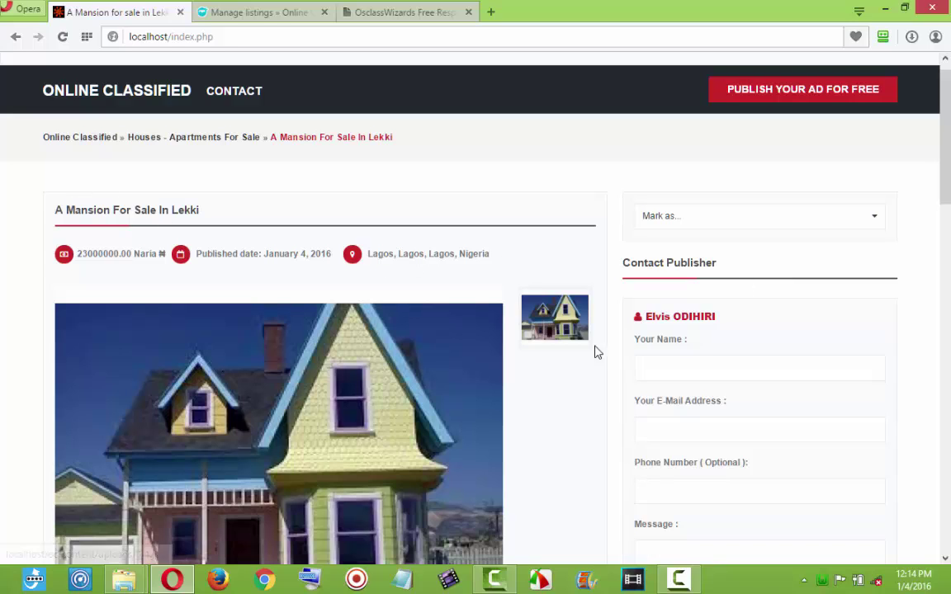
{"action": "scroll", "coordinate": [677, 388], "scroll_direction": "down", "scroll_amount": 1}
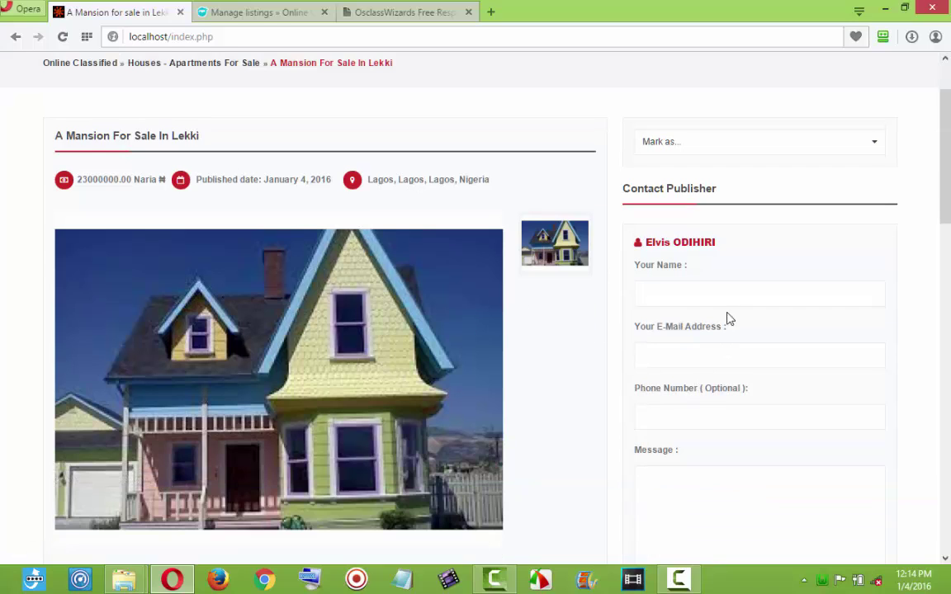
{"action": "scroll", "coordinate": [859, 237], "scroll_direction": "down", "scroll_amount": 2}
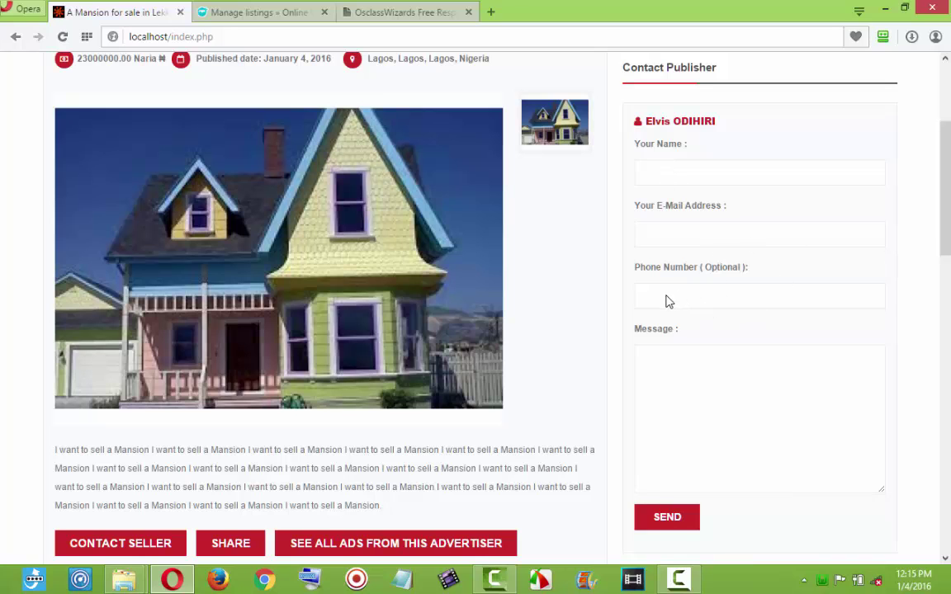
{"action": "scroll", "coordinate": [950, 295], "scroll_direction": "down", "scroll_amount": 7}
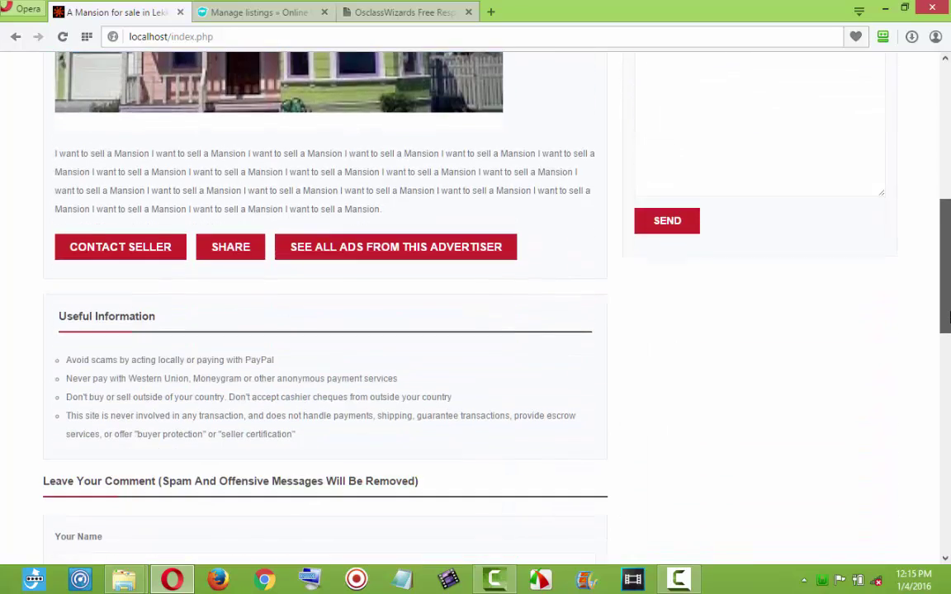
{"action": "scroll", "coordinate": [950, 353], "scroll_direction": "up", "scroll_amount": 7}
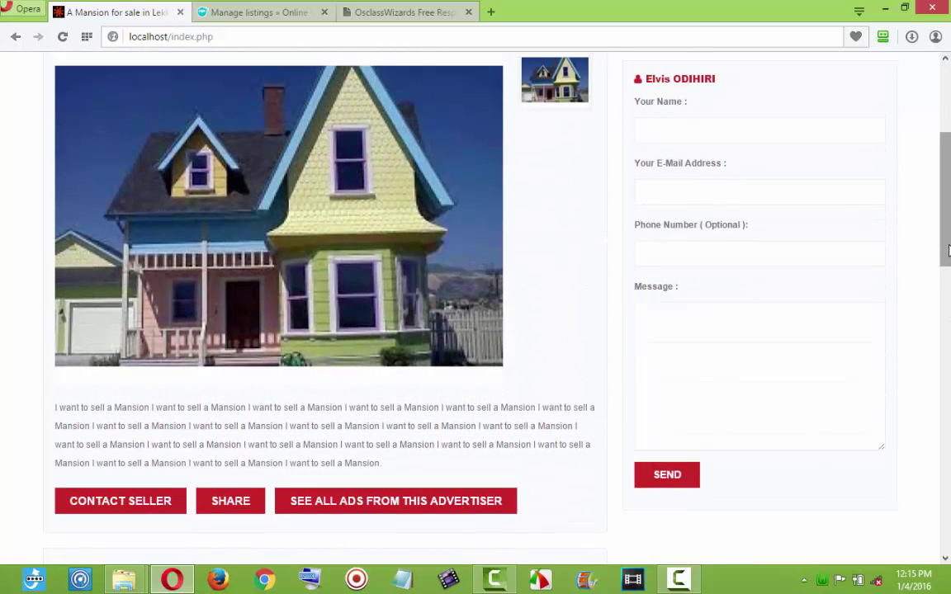
{"action": "mouse_move", "coordinate": [949, 248]}
{"action": "left_mouse_down"}
{"action": "mouse_move", "coordinate": [949, 215]}
{"action": "mouse_move", "coordinate": [949, 239]}
{"action": "left_mouse_up"}
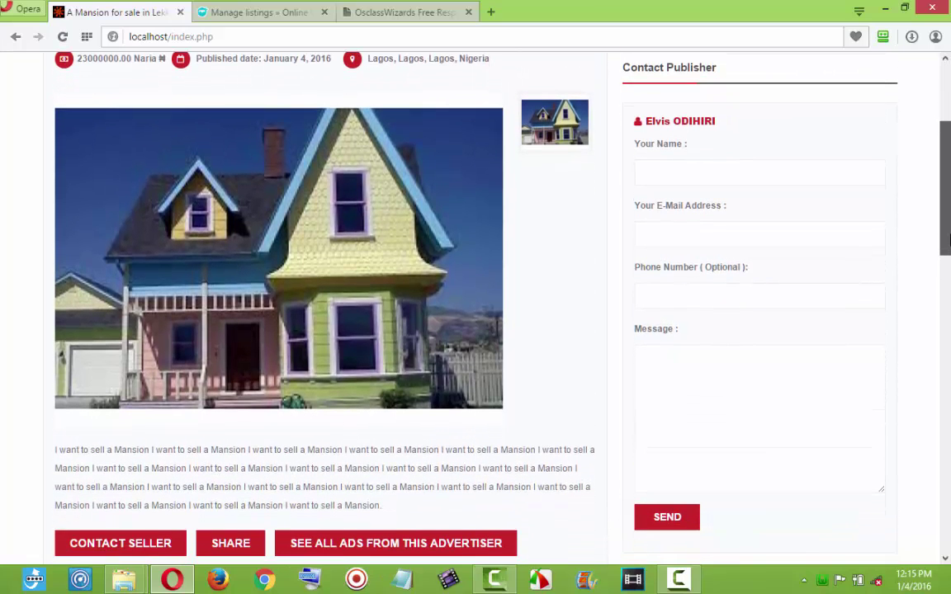
{"action": "left_click_drag", "start_coordinate": [950, 240], "coordinate": [950, 332]}
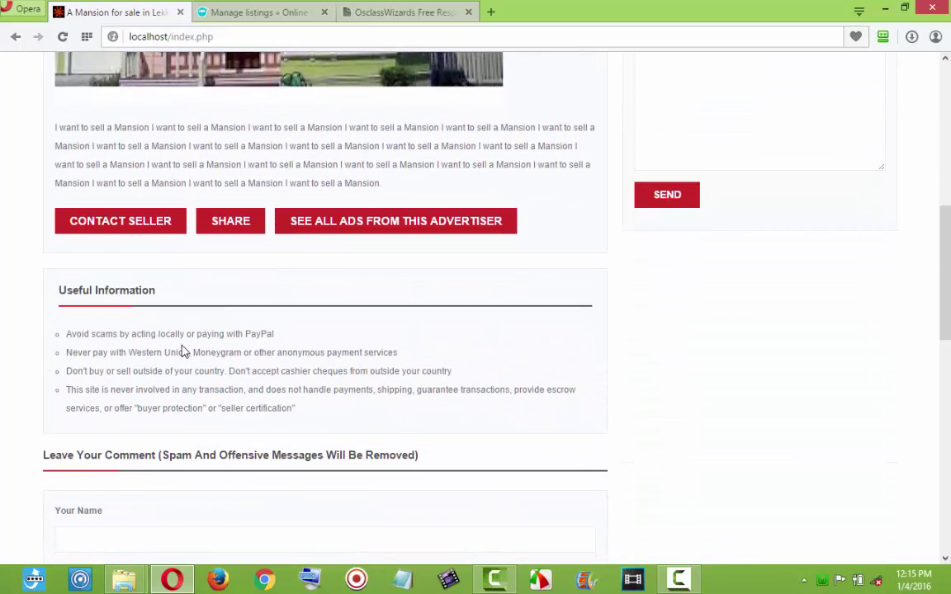
{"action": "left_click", "coordinate": [152, 221]}
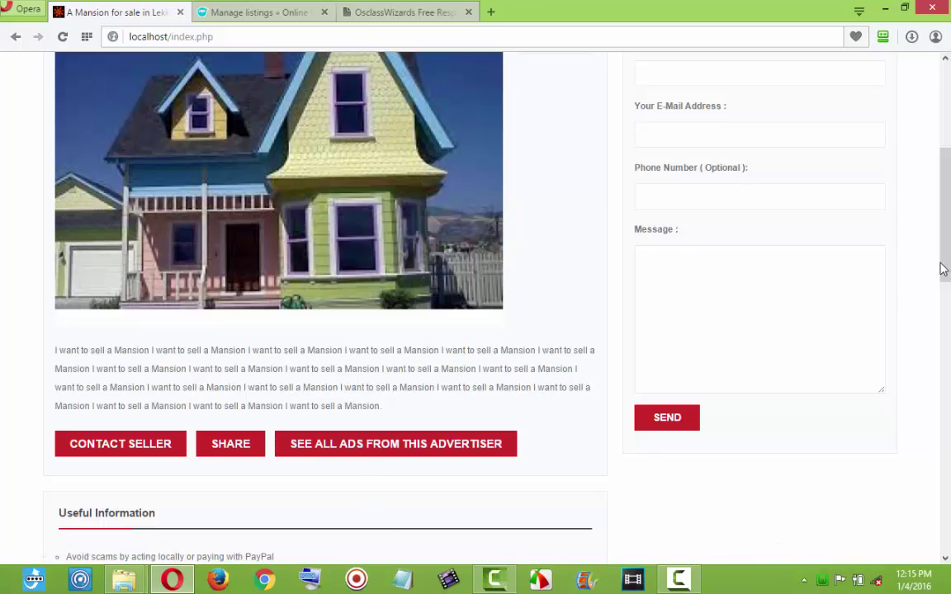
{"action": "left_click_drag", "start_coordinate": [945, 252], "coordinate": [947, 491]}
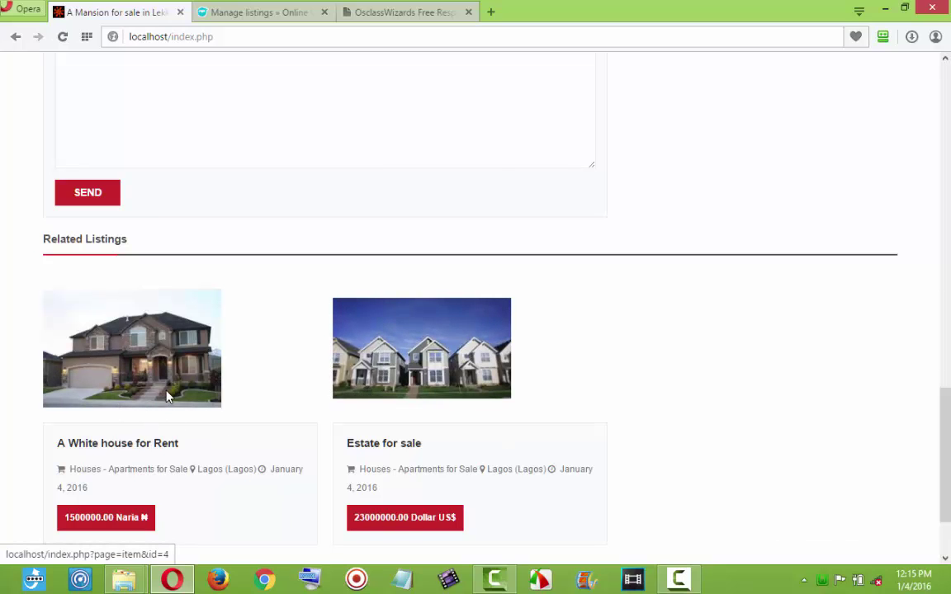
{"action": "scroll", "coordinate": [298, 287], "scroll_direction": "up", "scroll_amount": 15}
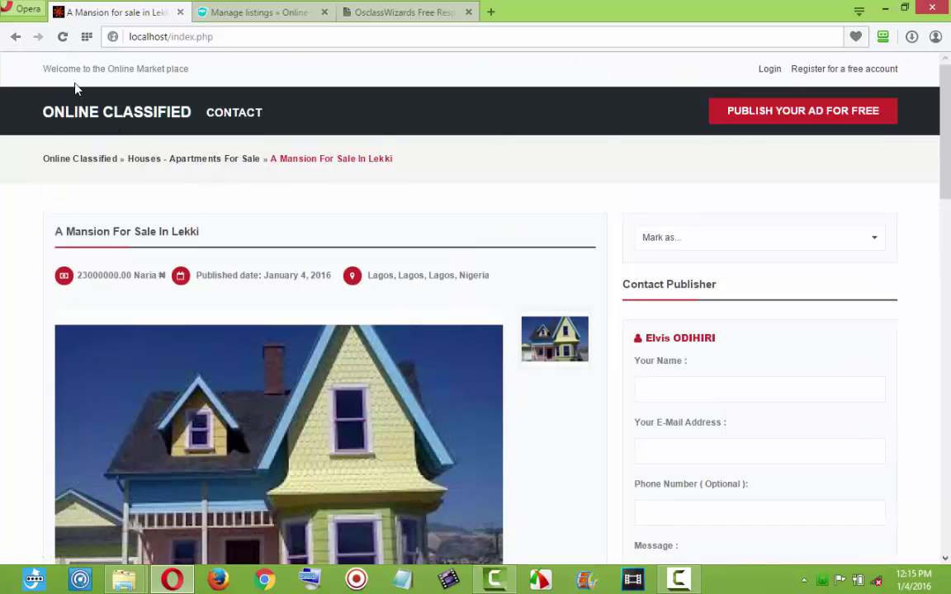
{"action": "left_click", "coordinate": [105, 122]}
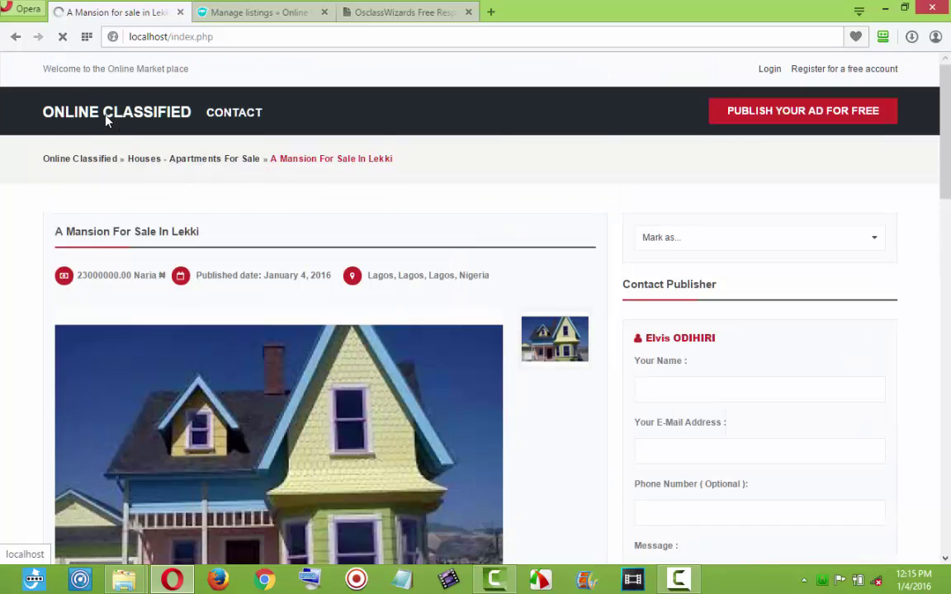
{"action": "scroll", "coordinate": [255, 286], "scroll_direction": "down", "scroll_amount": 15}
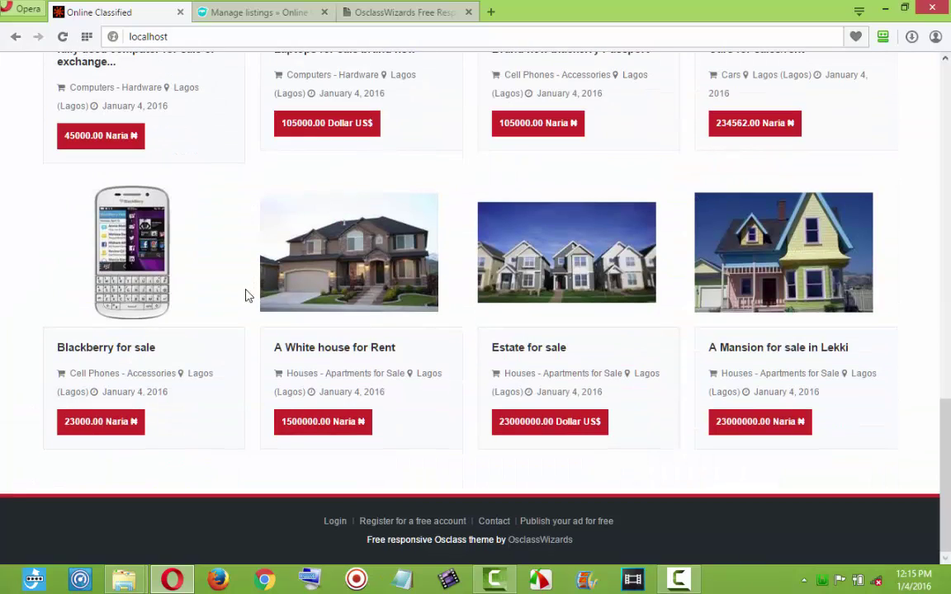
Open the Blackberry For Sale ad page, priced 23000.00 Naria in Lagos.
{"action": "left_click", "coordinate": [138, 293]}
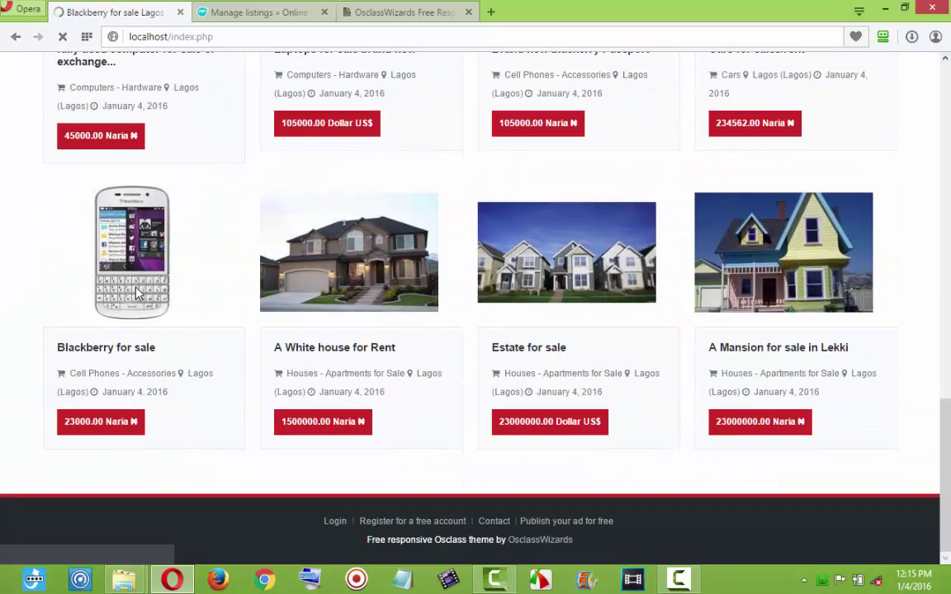
{"action": "scroll", "coordinate": [382, 336], "scroll_direction": "down", "scroll_amount": 4}
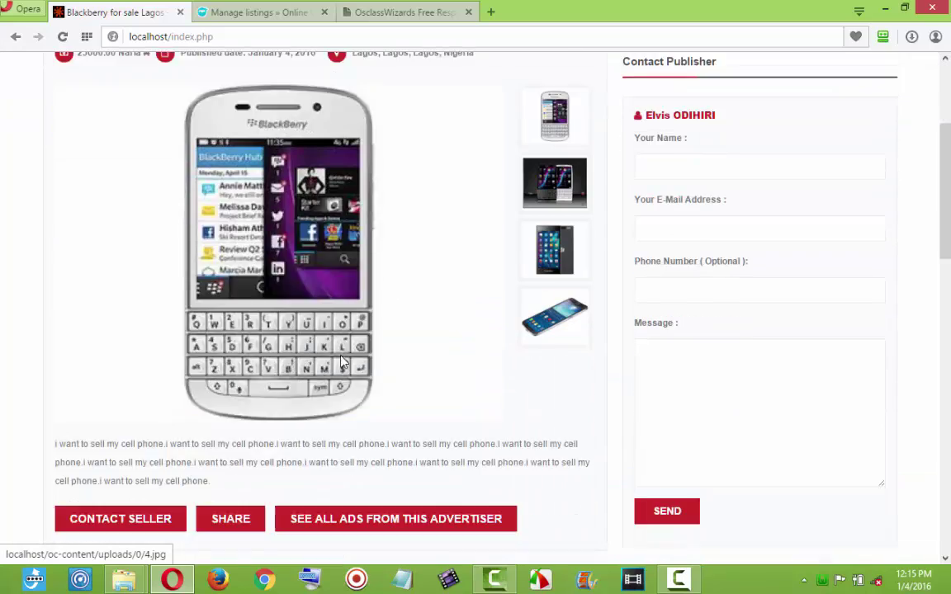
{"action": "scroll", "coordinate": [509, 242], "scroll_direction": "up", "scroll_amount": 2}
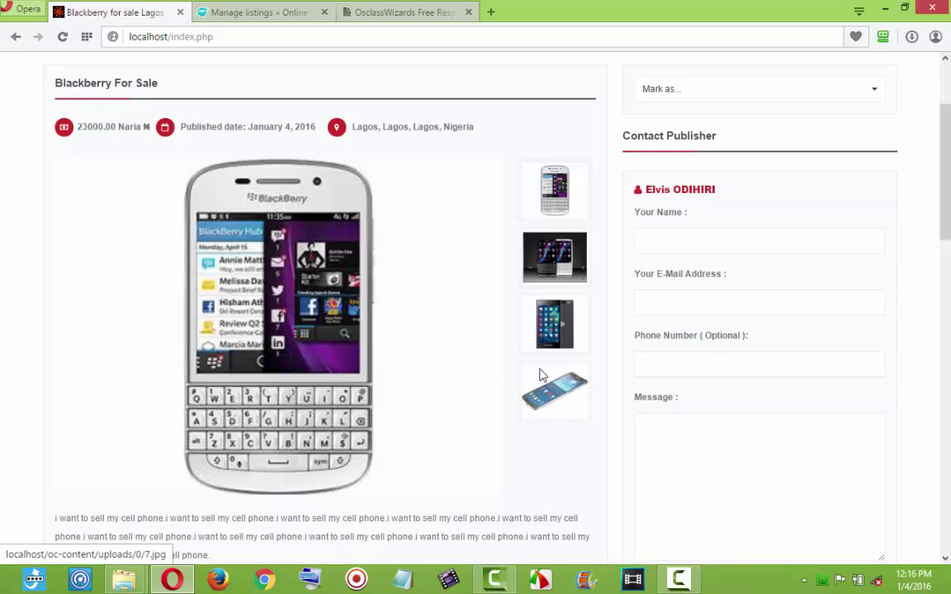
Enlarge the main photo, step through all four images, then close the lightbox.
{"action": "left_click", "coordinate": [332, 316]}
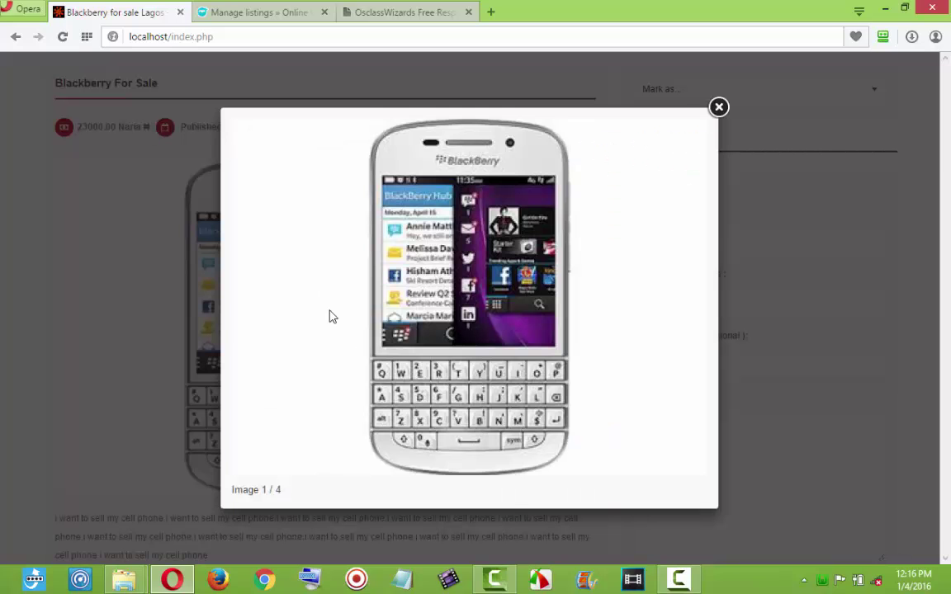
{"action": "mouse_move", "coordinate": [660, 371]}
{"action": "left_click", "coordinate": [687, 298]}
{"action": "mouse_move", "coordinate": [690, 322]}
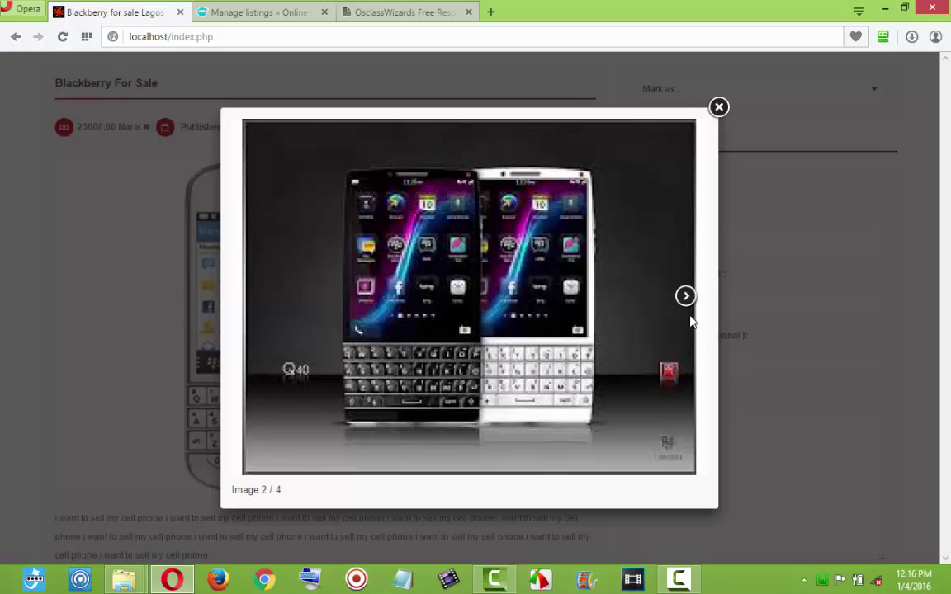
{"action": "left_click", "coordinate": [690, 300]}
{"action": "left_click", "coordinate": [690, 301]}
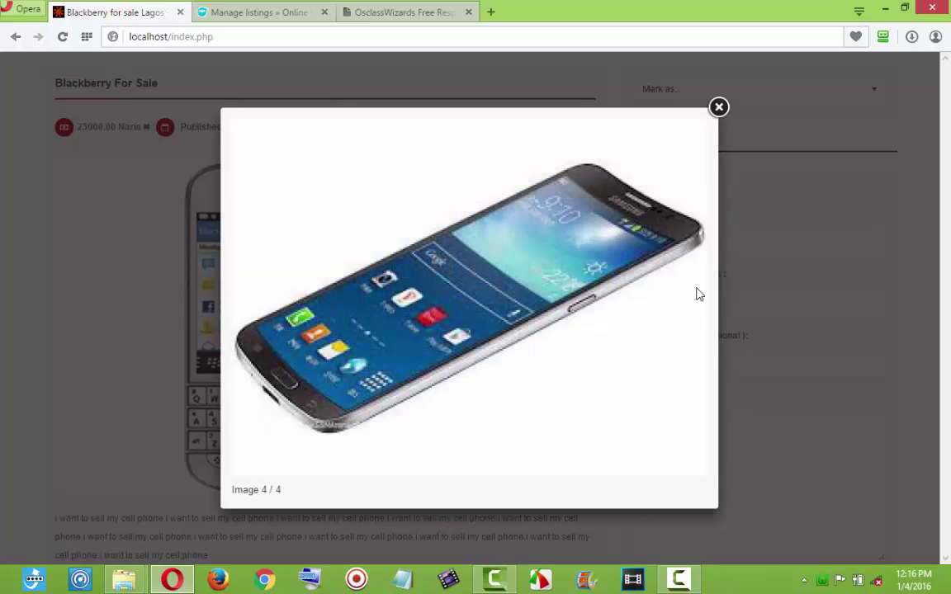
{"action": "left_click", "coordinate": [719, 107]}
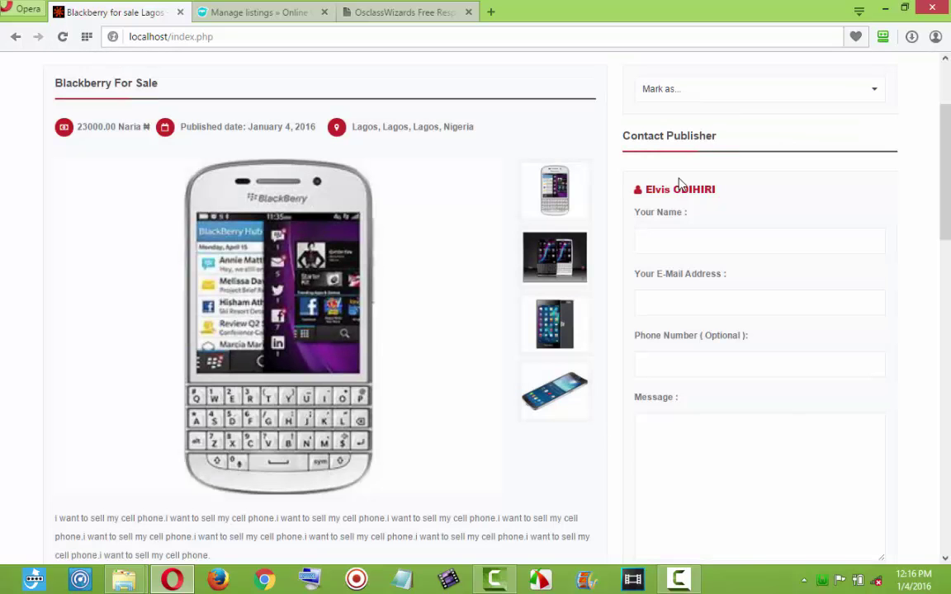
{"action": "scroll", "coordinate": [685, 290], "scroll_direction": "down", "scroll_amount": 15}
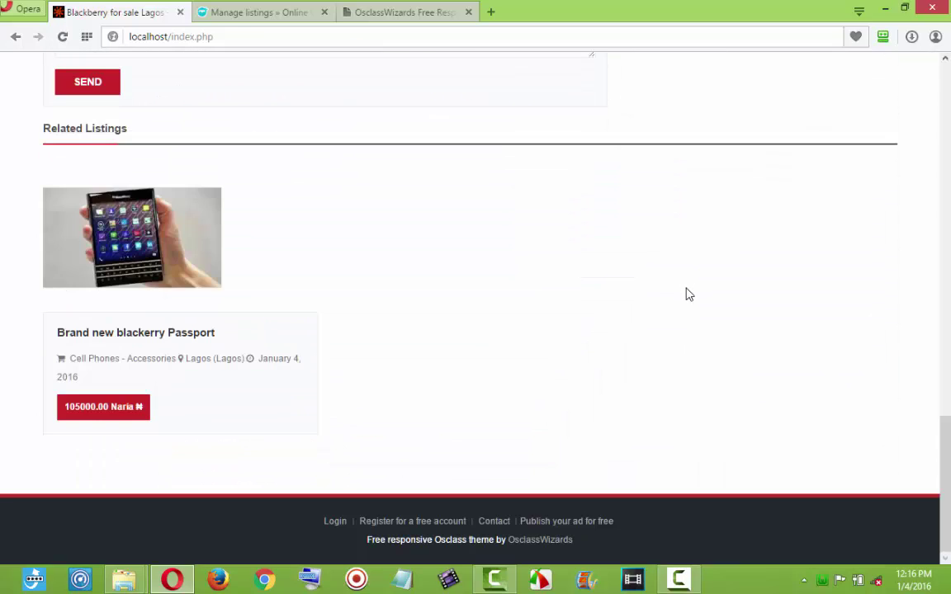
{"action": "scroll", "coordinate": [686, 293], "scroll_direction": "up", "scroll_amount": 3}
{"action": "scroll", "coordinate": [688, 289], "scroll_direction": "up", "scroll_amount": 12}
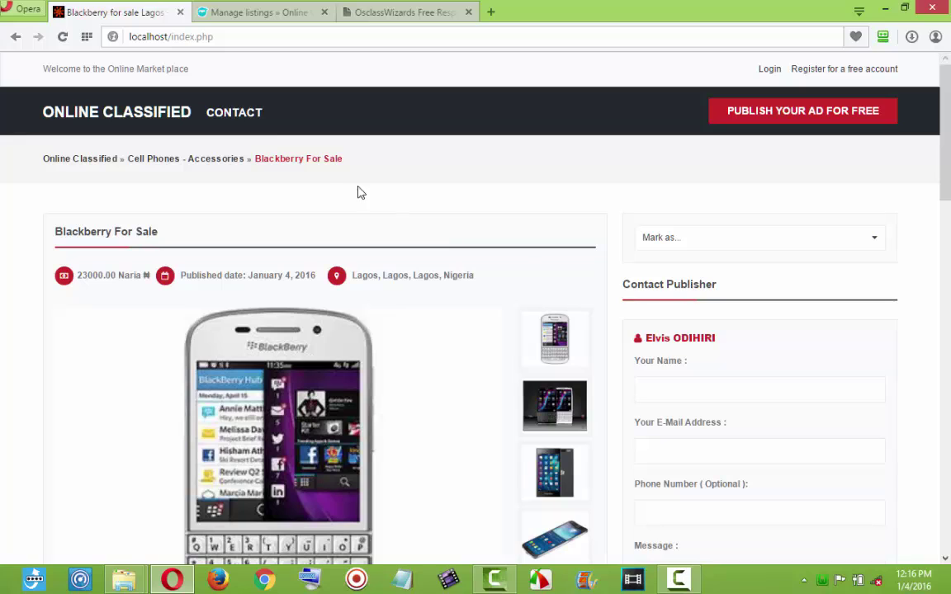
From the home page, open all Real estate listings: White house, Estate and Lekki mansion.
{"action": "left_click", "coordinate": [100, 112]}
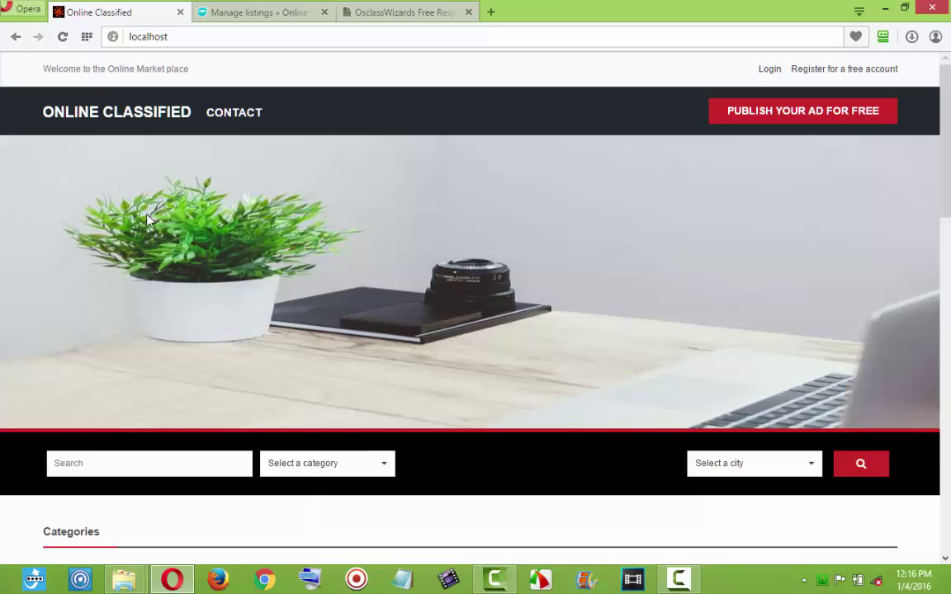
{"action": "scroll", "coordinate": [165, 234], "scroll_direction": "down", "scroll_amount": 5}
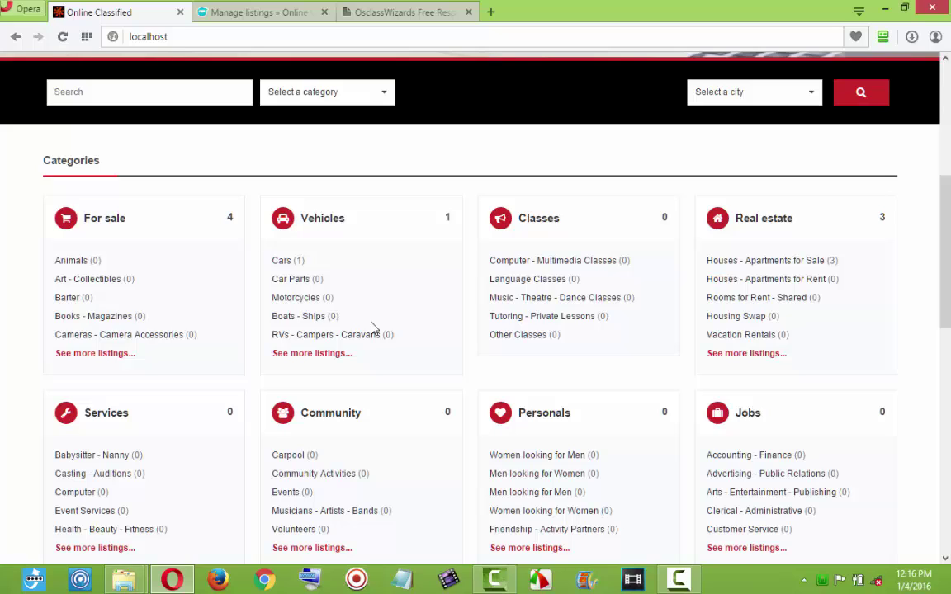
{"action": "left_click", "coordinate": [746, 354]}
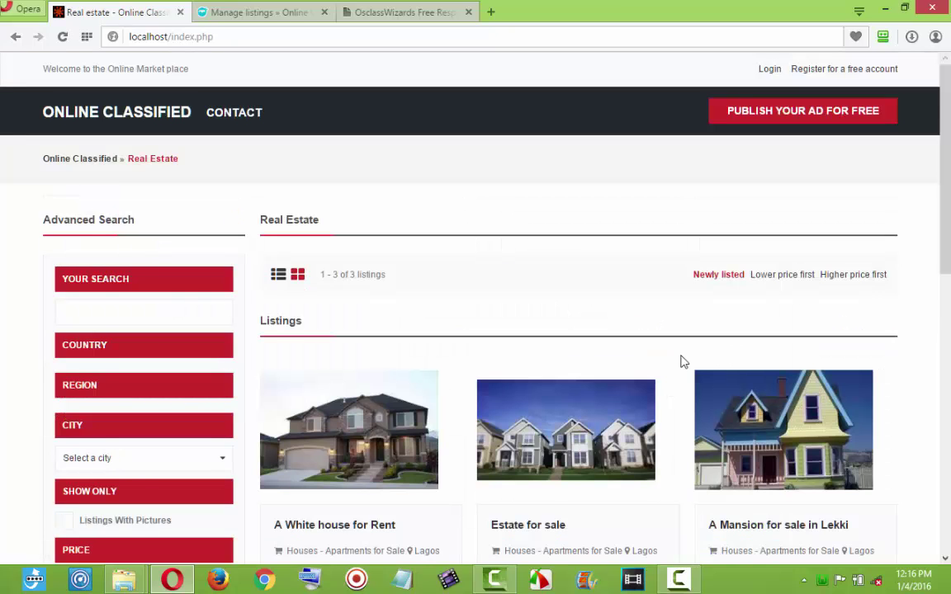
{"action": "scroll", "coordinate": [682, 368], "scroll_direction": "down", "scroll_amount": 3}
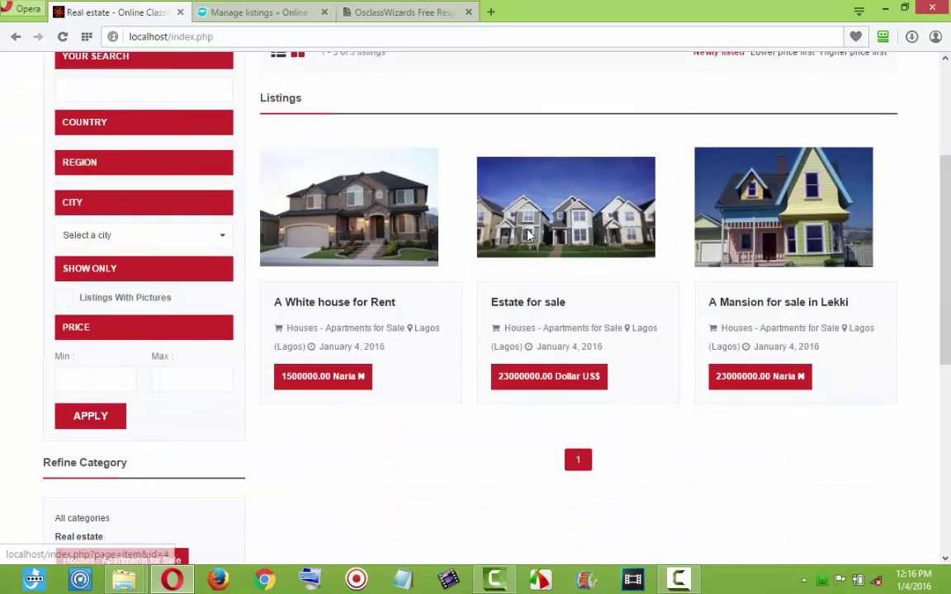
{"action": "scroll", "coordinate": [585, 375], "scroll_direction": "up", "scroll_amount": 3}
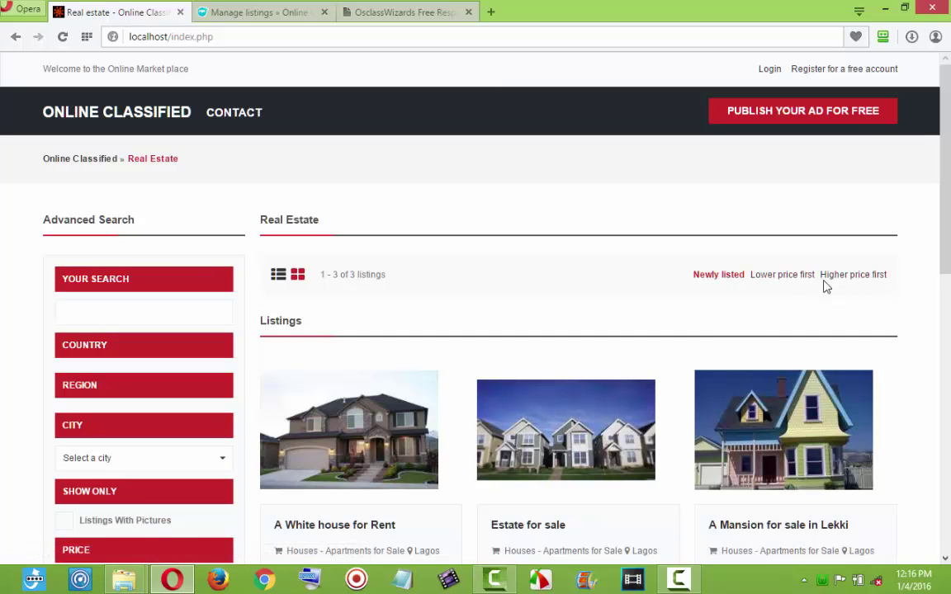
{"action": "scroll", "coordinate": [809, 290], "scroll_direction": "down", "scroll_amount": 2}
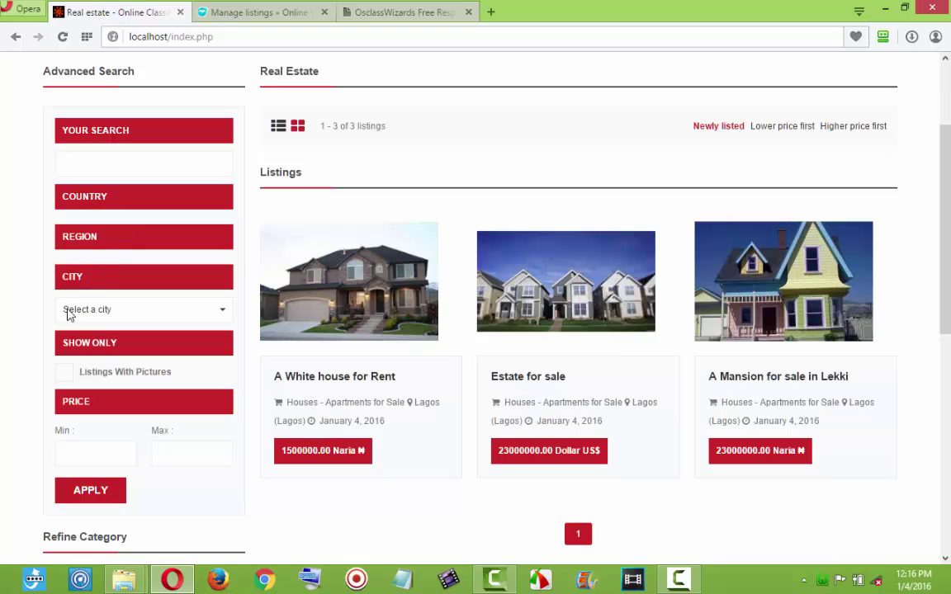
Apply the Listings With Pictures filter to the Real Estate category page.
{"action": "left_click", "coordinate": [71, 376]}
{"action": "scroll", "coordinate": [149, 475], "scroll_direction": "down", "scroll_amount": 3}
{"action": "scroll", "coordinate": [131, 501], "scroll_direction": "down", "scroll_amount": 8}
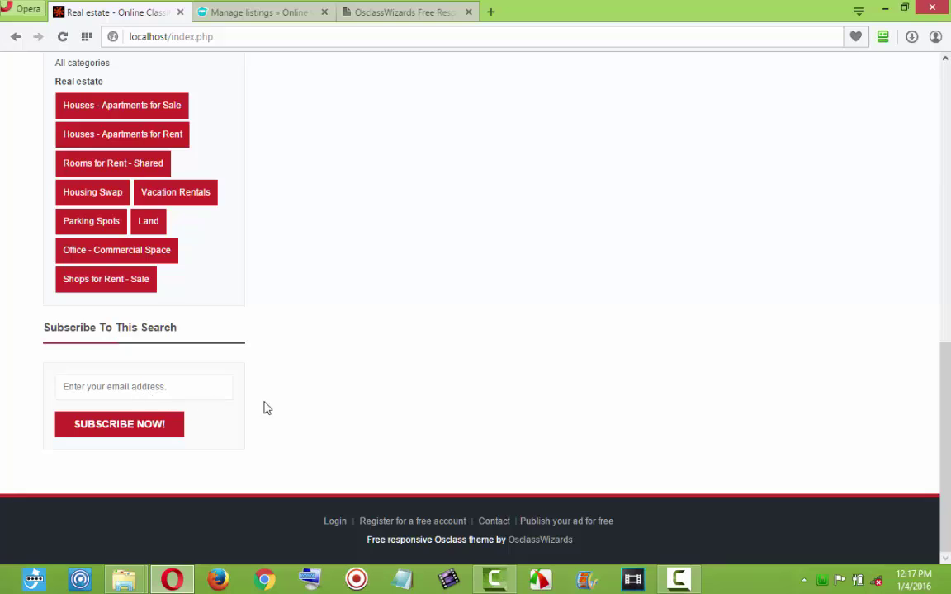
{"action": "scroll", "coordinate": [264, 409], "scroll_direction": "up", "scroll_amount": 10}
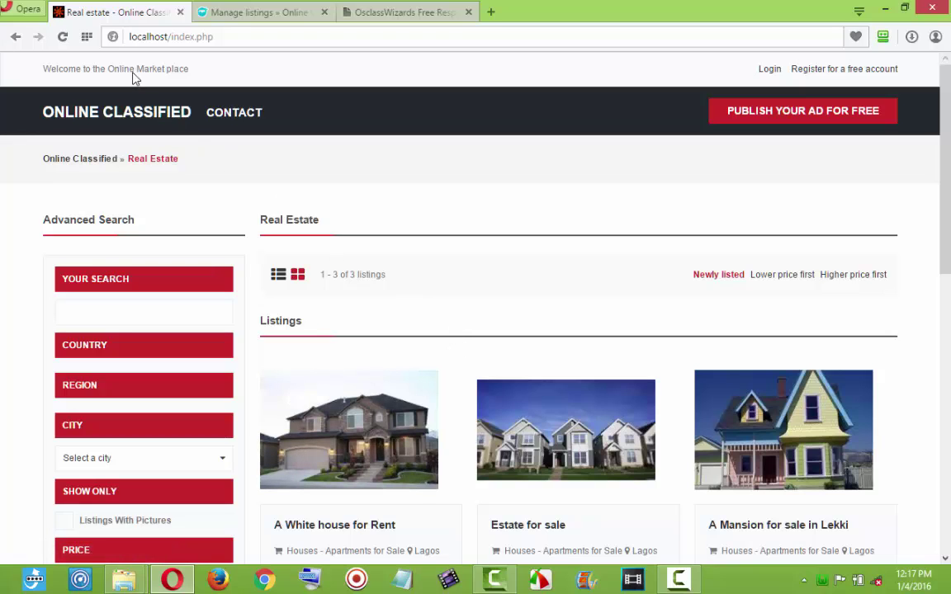
Reload the admin Manage listings page, which now shows 8 active listings.
{"action": "left_click", "coordinate": [227, 13]}
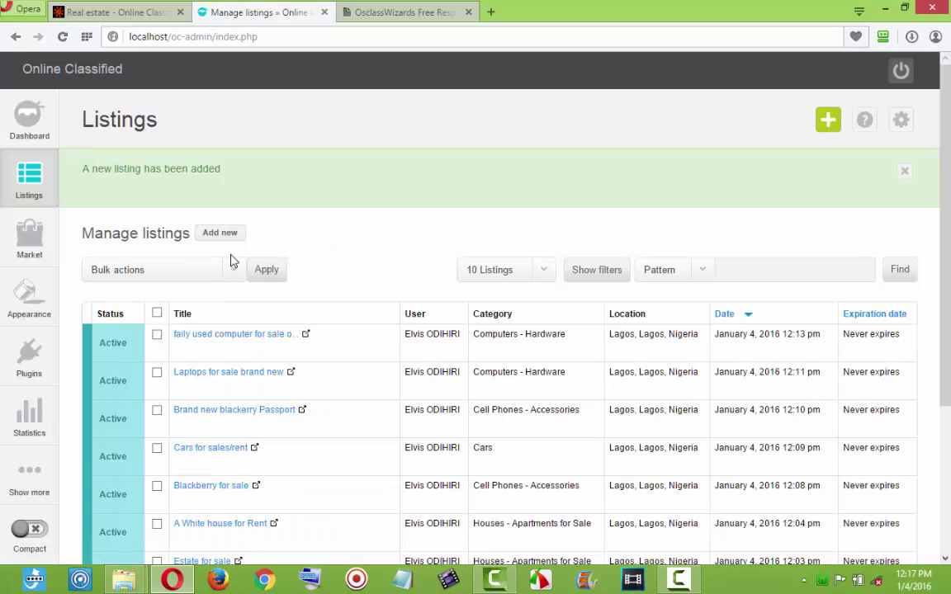
{"action": "mouse_move", "coordinate": [46, 165]}
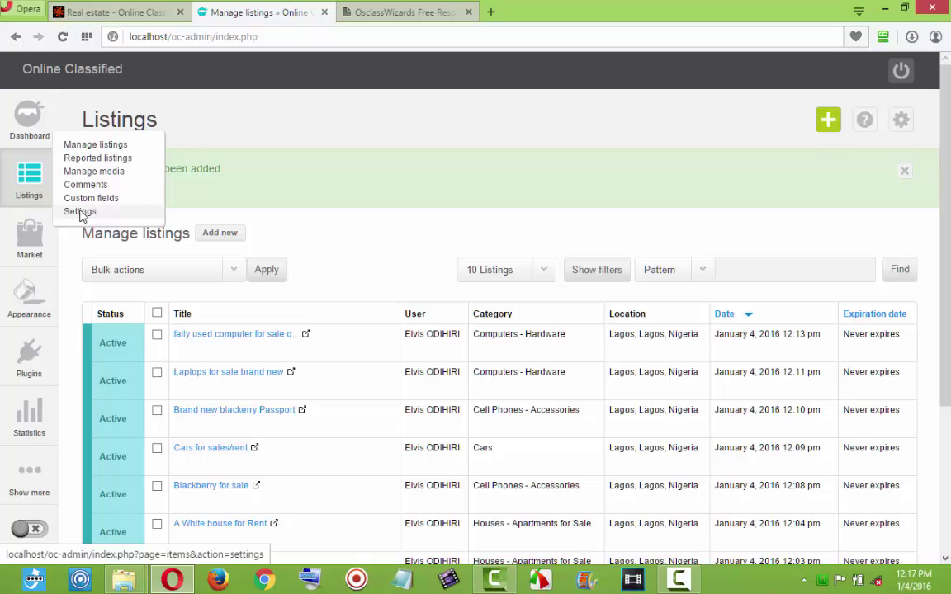
{"action": "left_click", "coordinate": [92, 149]}
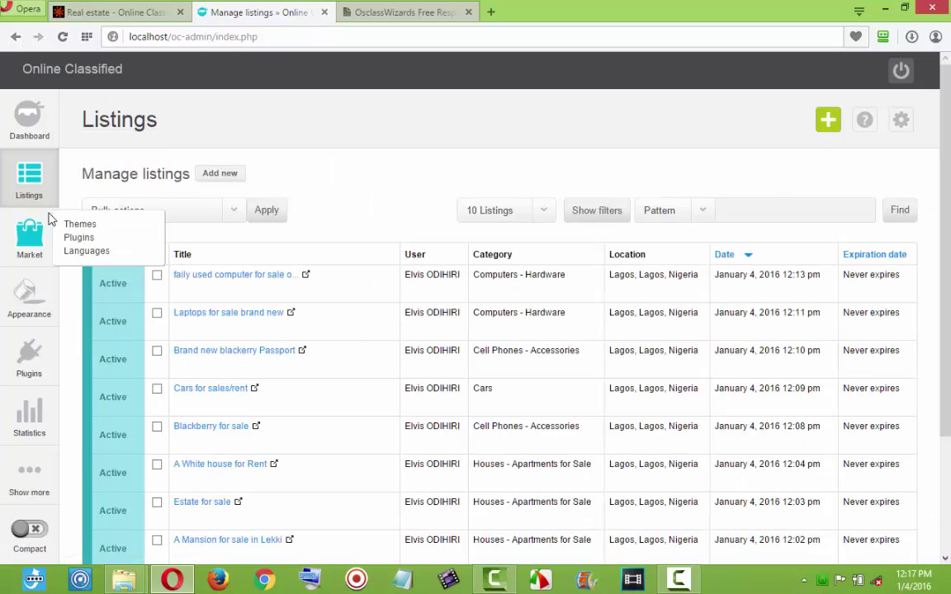
{"action": "scroll", "coordinate": [50, 219], "scroll_direction": "down", "scroll_amount": 1}
{"action": "mouse_move", "coordinate": [26, 480]}
{"action": "mouse_move", "coordinate": [76, 481]}
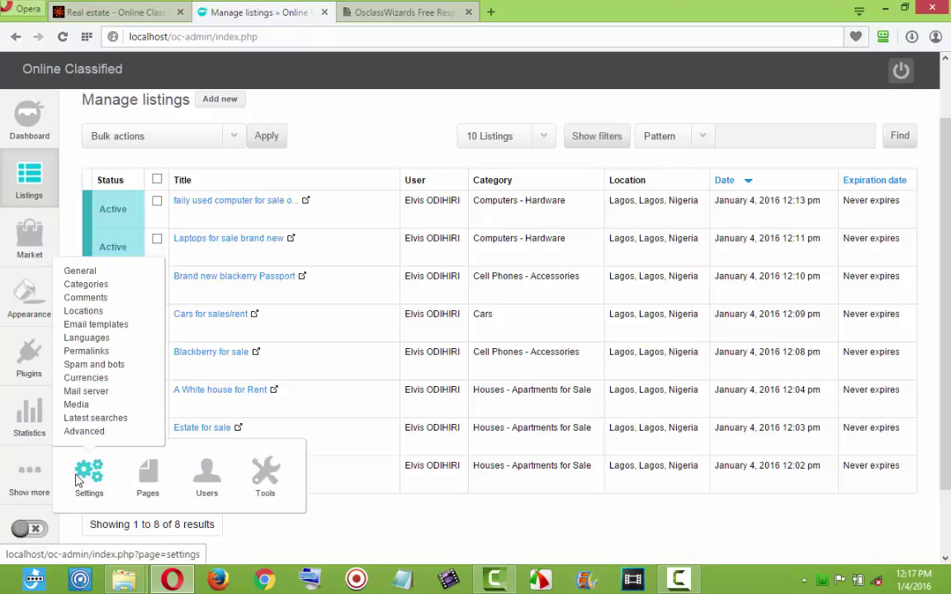
Open the Categories settings and drag Real estate above For sale.
{"action": "left_click", "coordinate": [103, 286]}
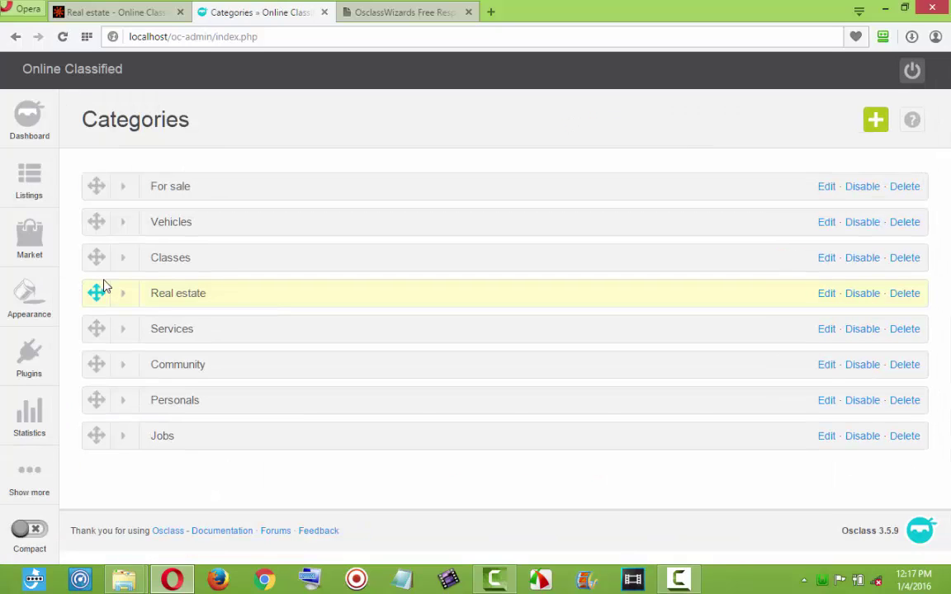
{"action": "left_click", "coordinate": [112, 11]}
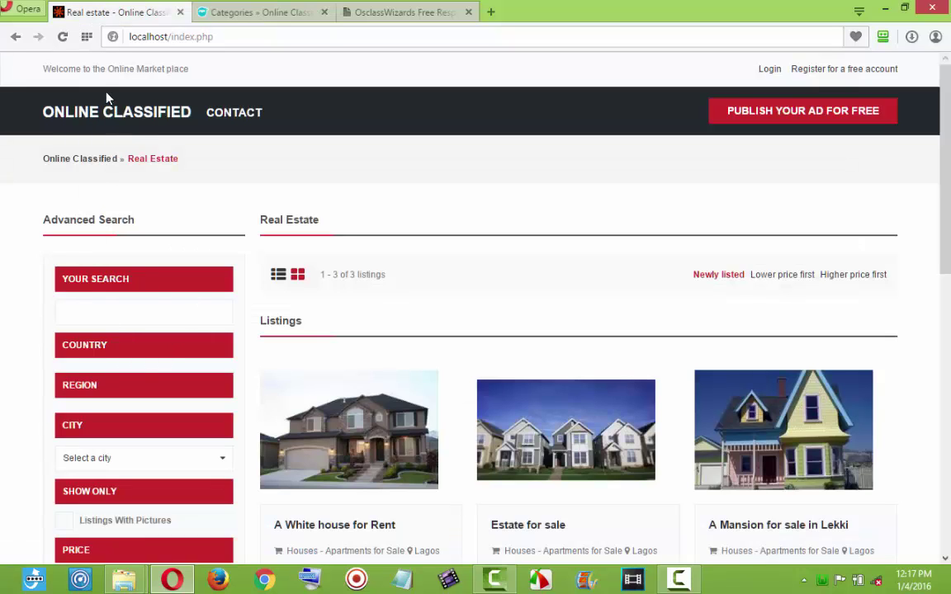
{"action": "left_click", "coordinate": [82, 115]}
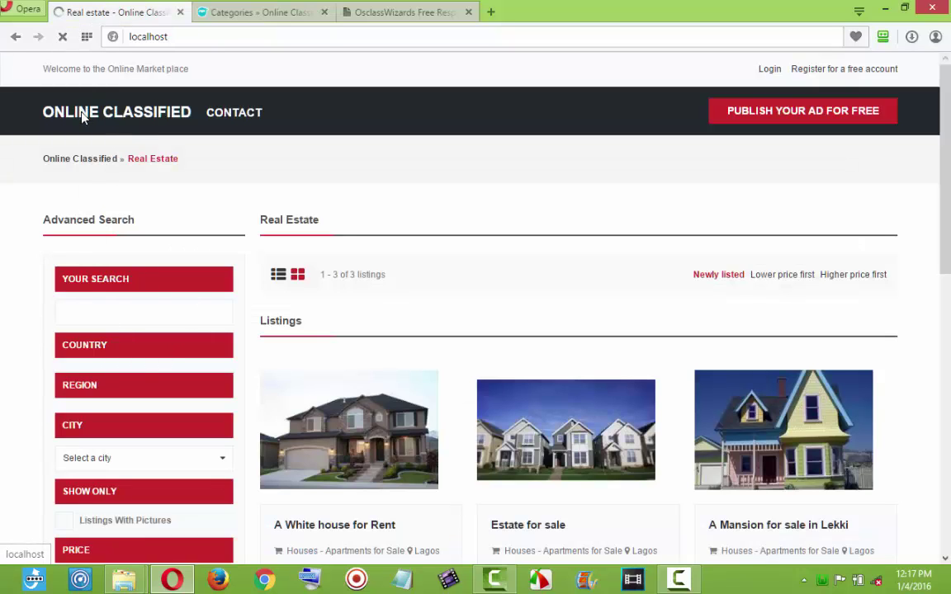
{"action": "scroll", "coordinate": [146, 314], "scroll_direction": "down", "scroll_amount": 3}
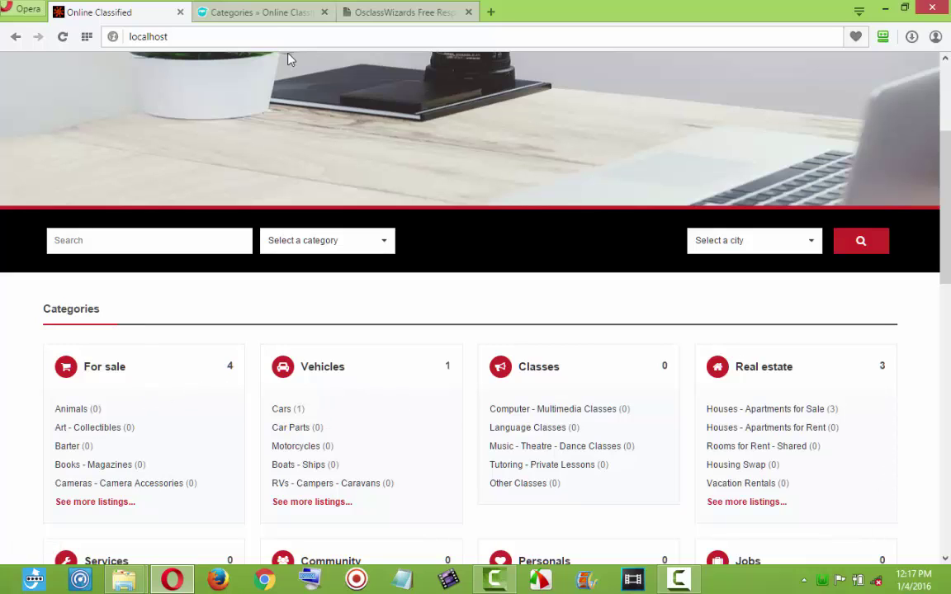
{"action": "left_click", "coordinate": [280, 13]}
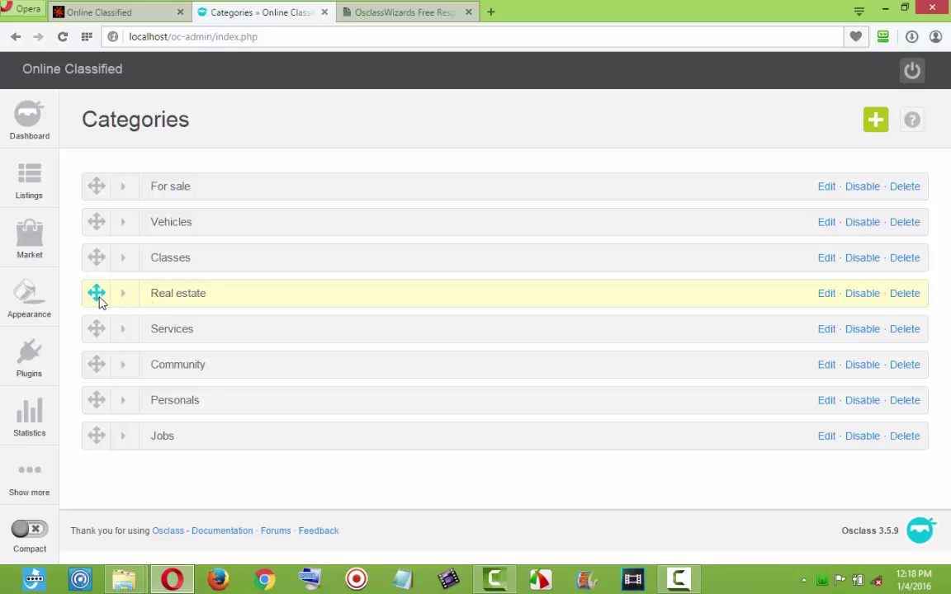
{"action": "left_click_drag", "start_coordinate": [96, 296], "coordinate": [94, 161]}
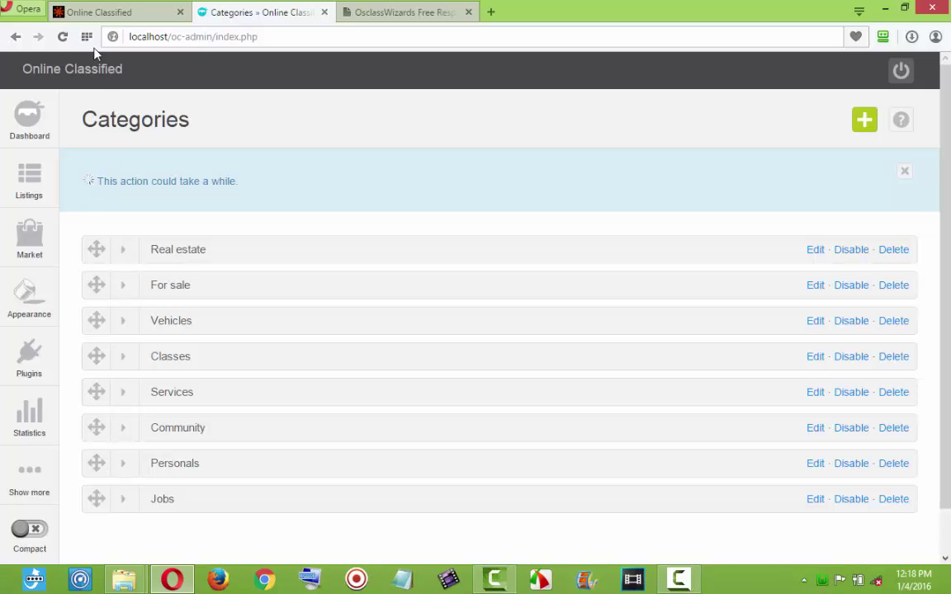
Reload the public home page to check the new category order, then return to admin Categories.
{"action": "left_click", "coordinate": [94, 14]}
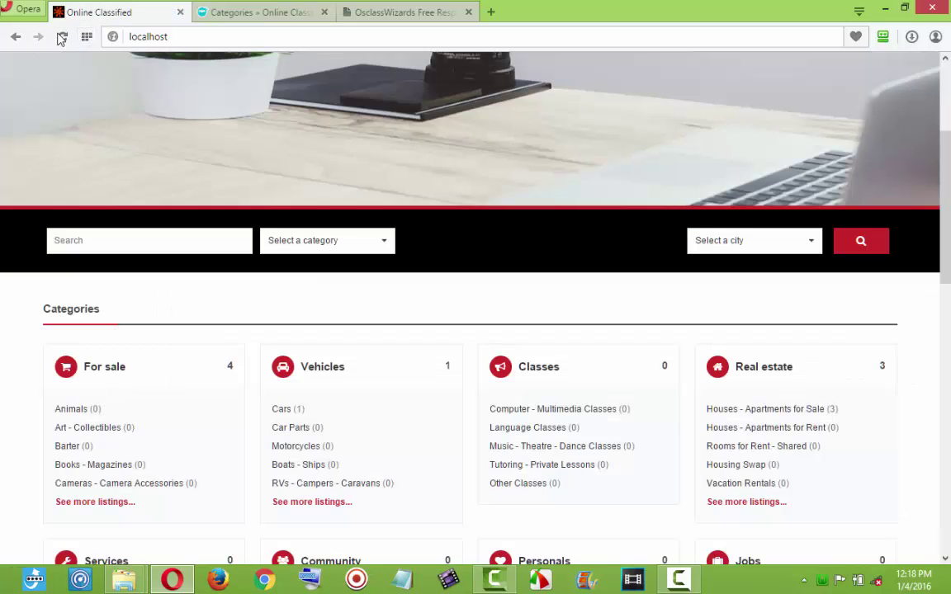
{"action": "left_click", "coordinate": [62, 36]}
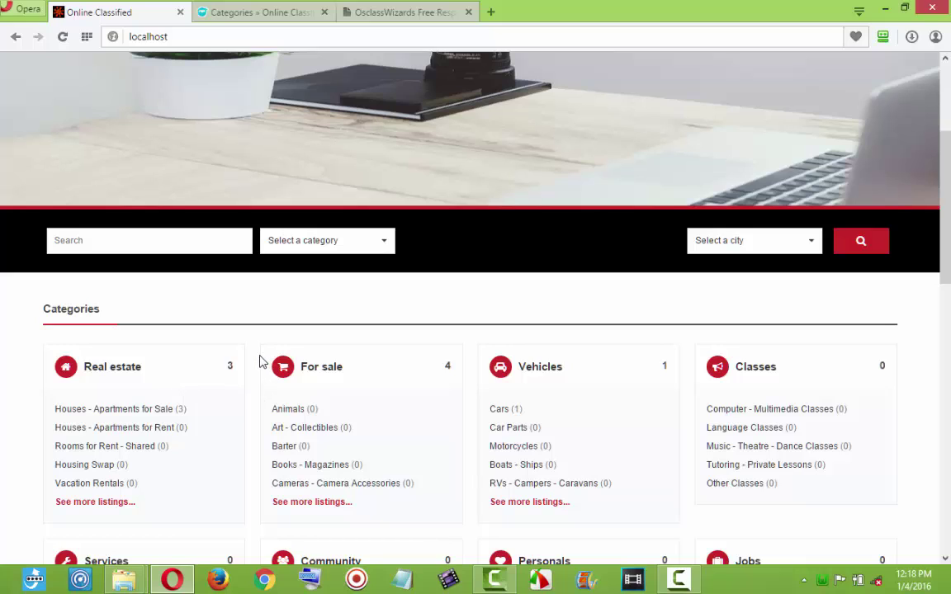
{"action": "left_click", "coordinate": [262, 12]}
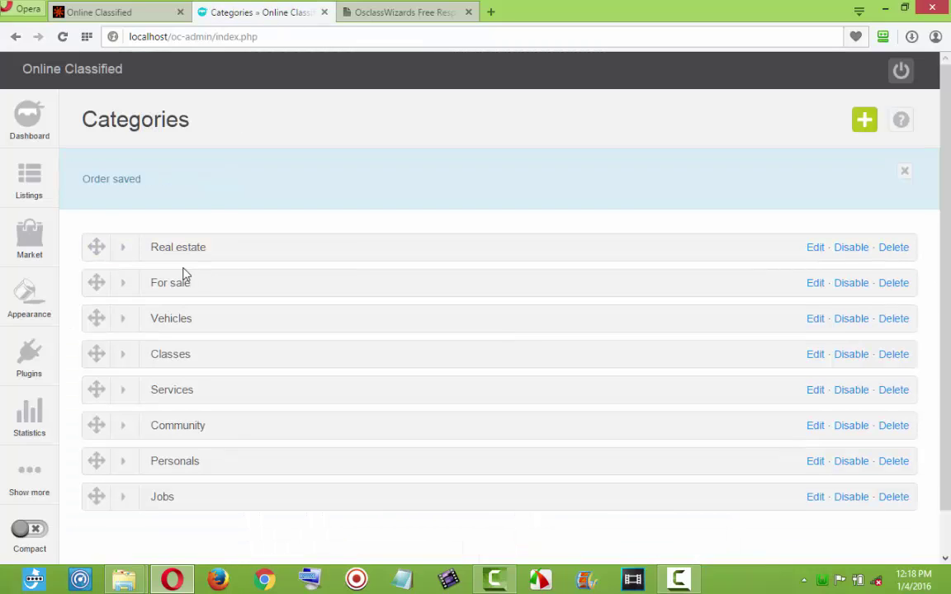
Expand Real estate and compare its subcategories with the public site's category listing.
{"action": "left_click", "coordinate": [125, 249]}
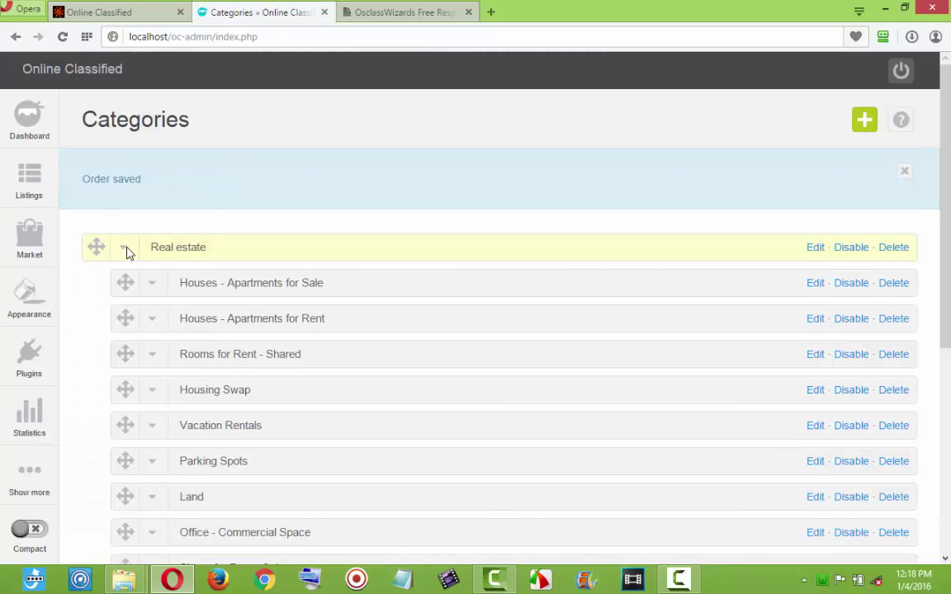
{"action": "scroll", "coordinate": [210, 360], "scroll_direction": "down", "scroll_amount": 2}
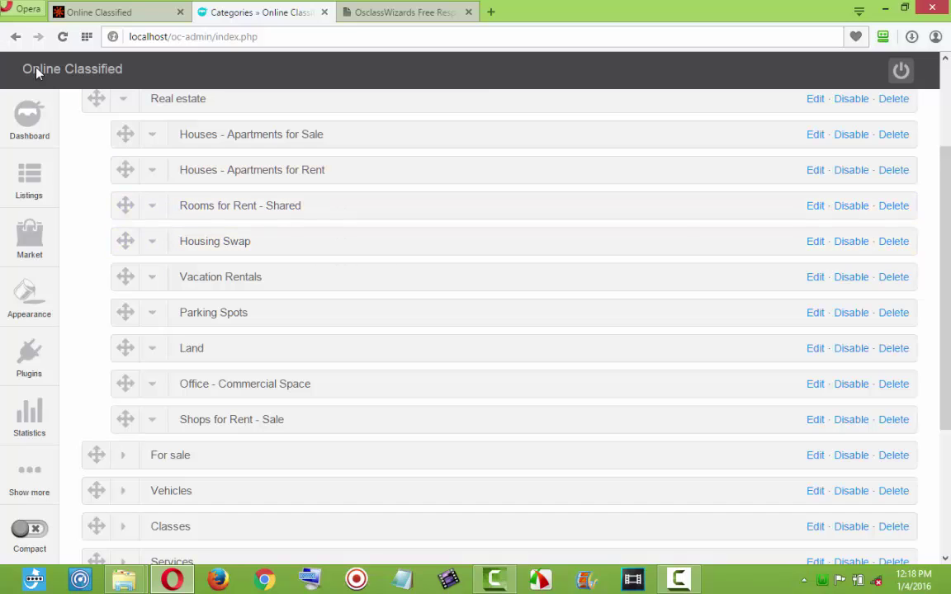
{"action": "left_click", "coordinate": [83, 16]}
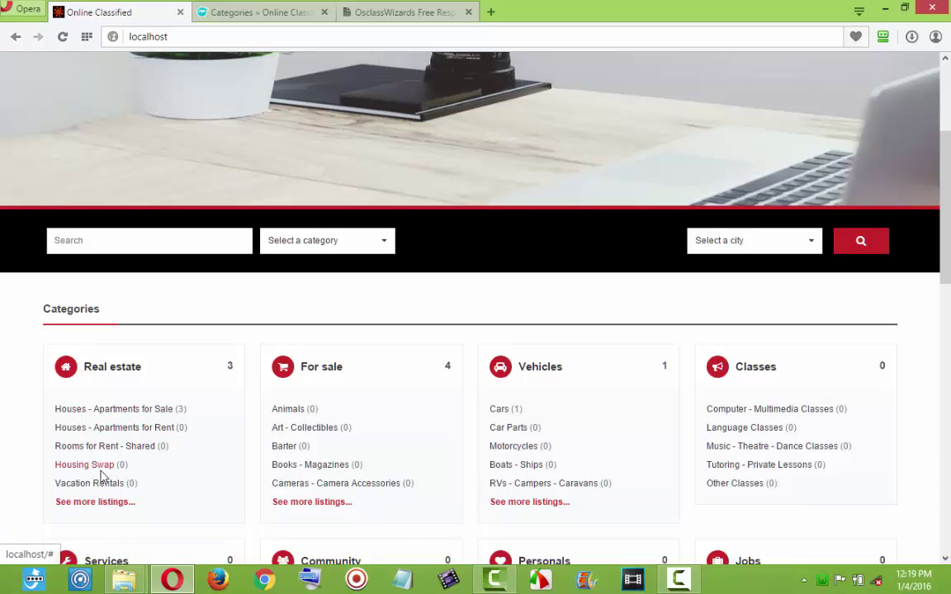
{"action": "left_click", "coordinate": [259, 12]}
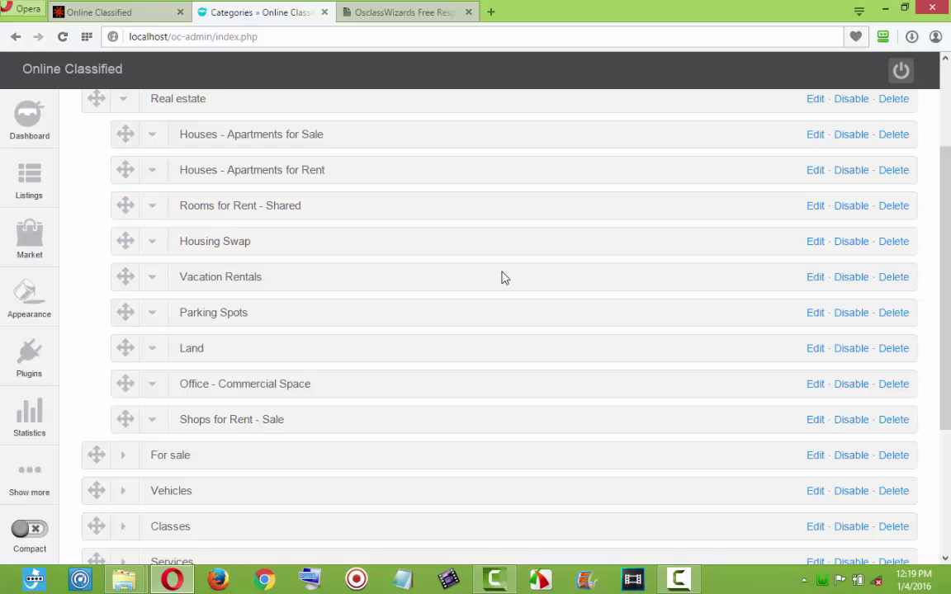
Delete the Housing Swap and Vacation Rentals subcategories, then reload the public site.
{"action": "left_click", "coordinate": [893, 242]}
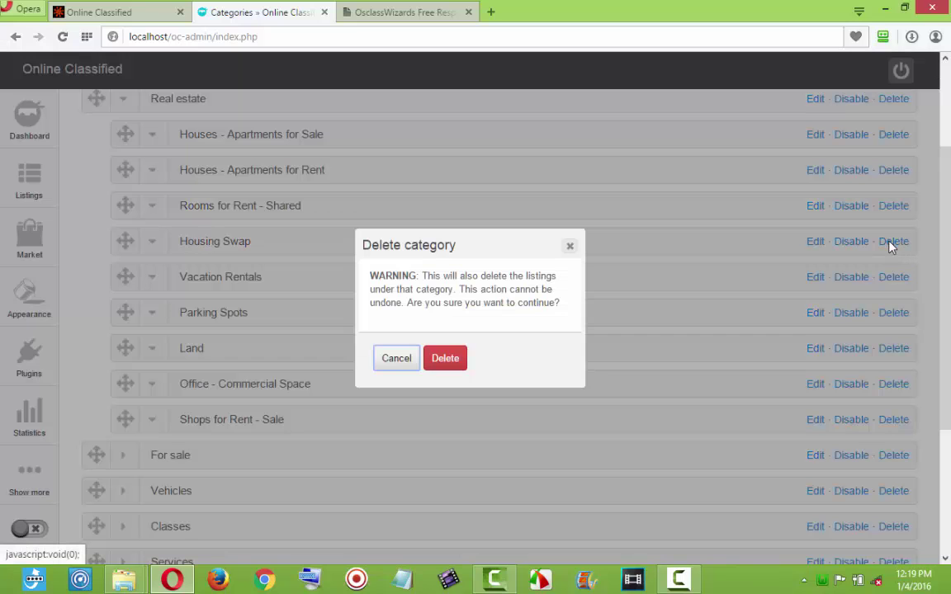
{"action": "left_click", "coordinate": [450, 360]}
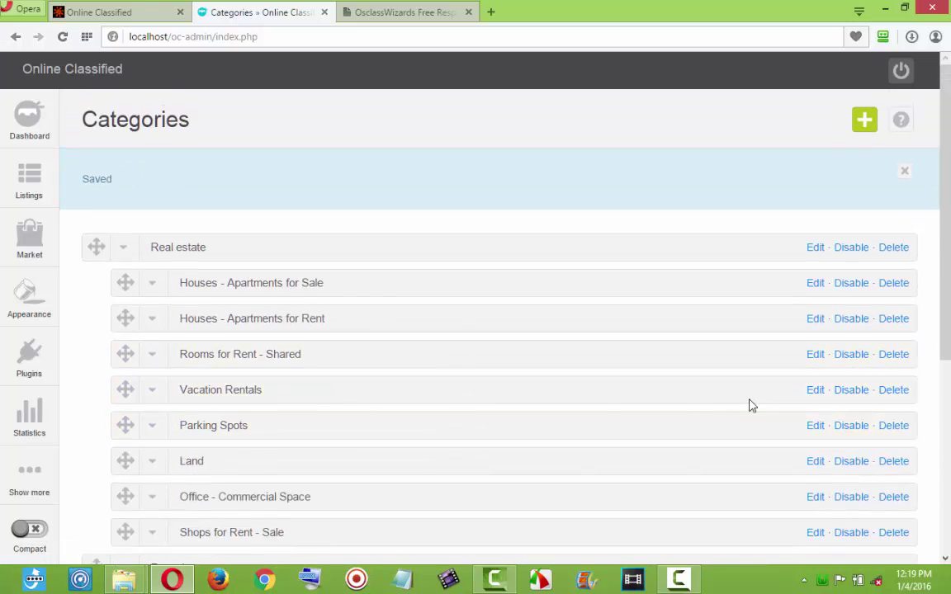
{"action": "left_click", "coordinate": [893, 390]}
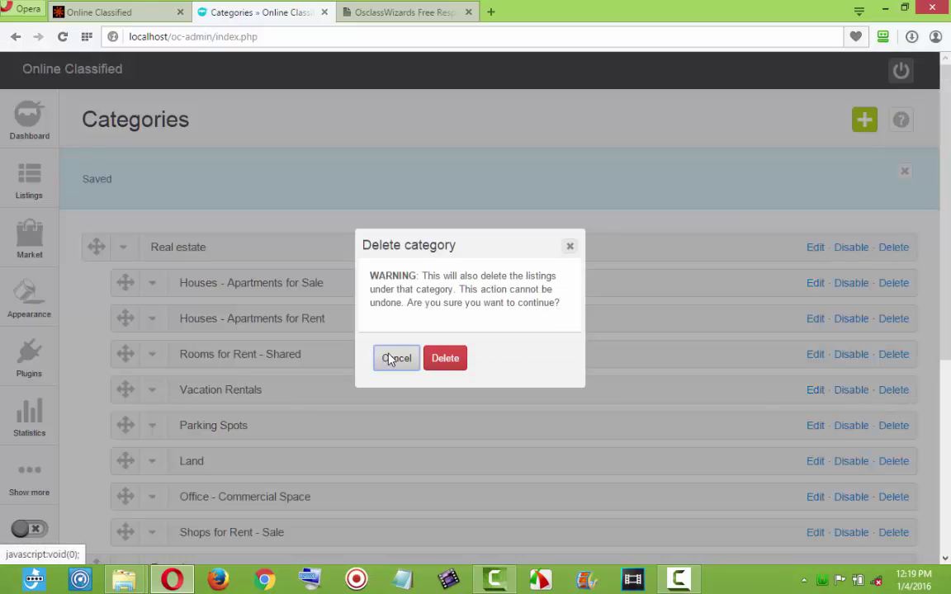
{"action": "left_click", "coordinate": [440, 358]}
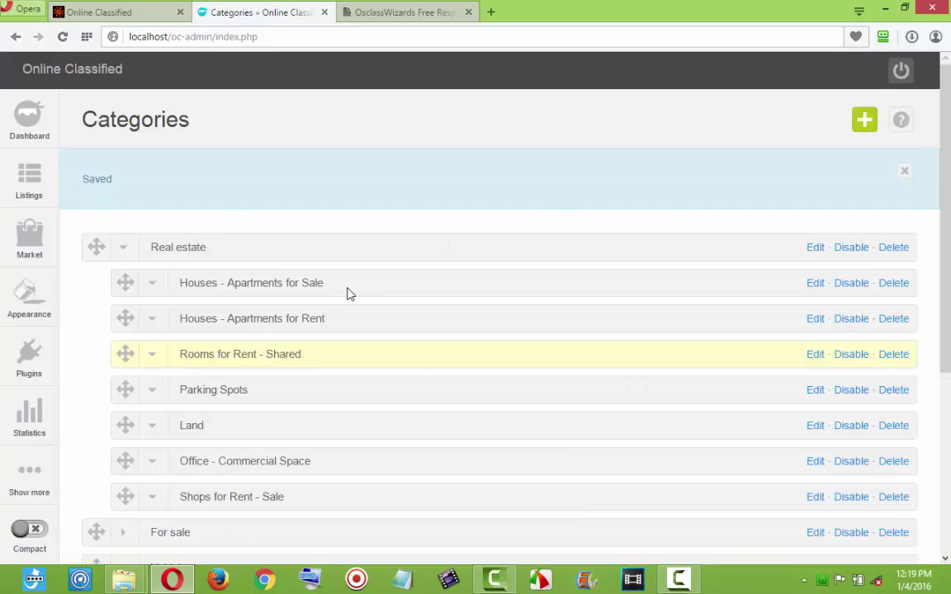
{"action": "left_click", "coordinate": [93, 14]}
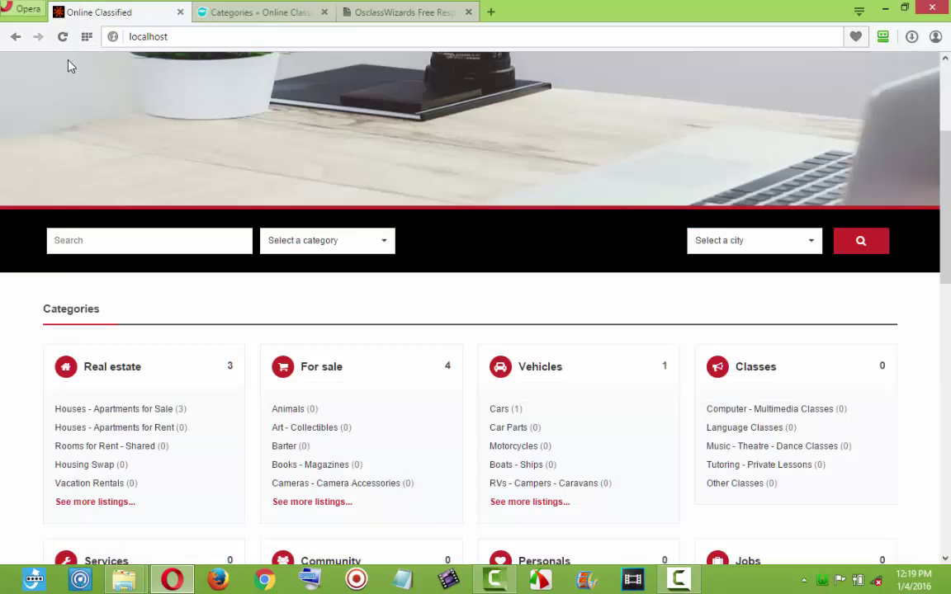
{"action": "left_click", "coordinate": [62, 37]}
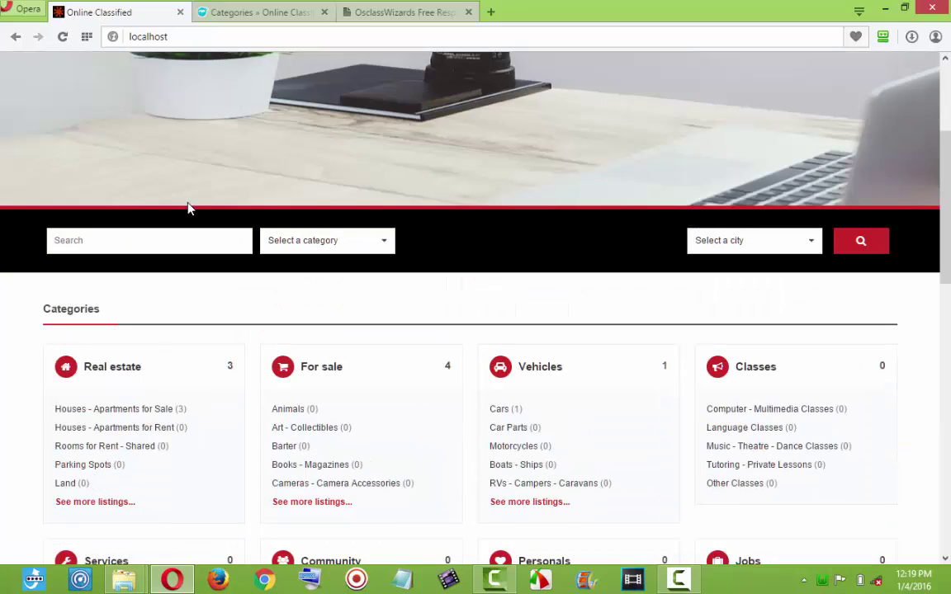
Re-save the category order with Real estate in place and collapse Real estate.
{"action": "left_click", "coordinate": [240, 15]}
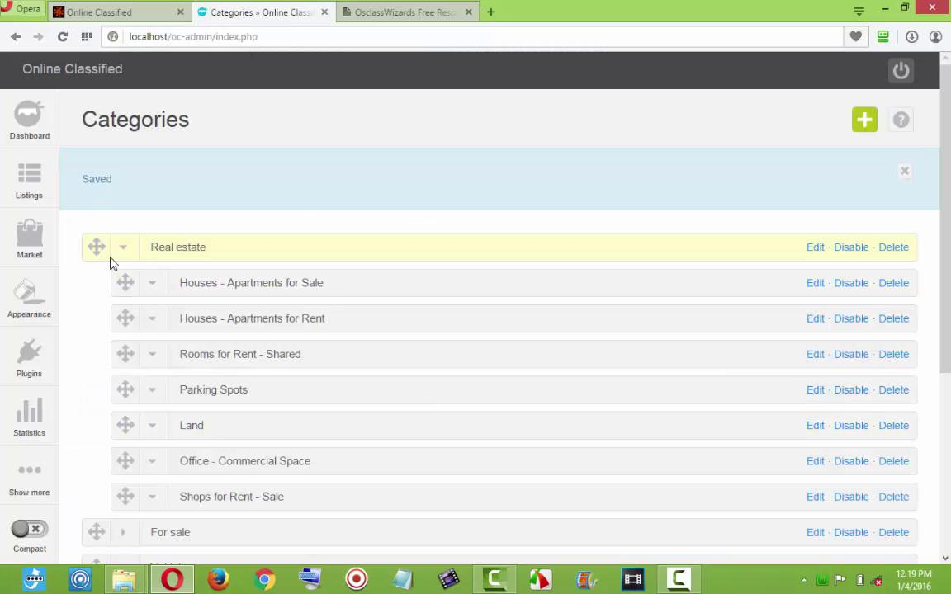
{"action": "left_click_drag", "start_coordinate": [96, 249], "coordinate": [95, 251]}
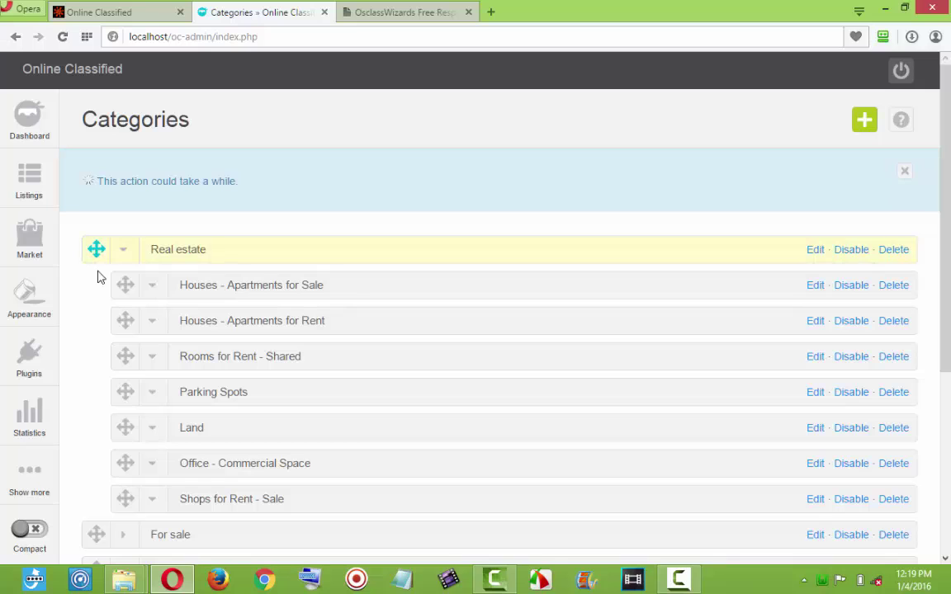
{"action": "left_click", "coordinate": [123, 249]}
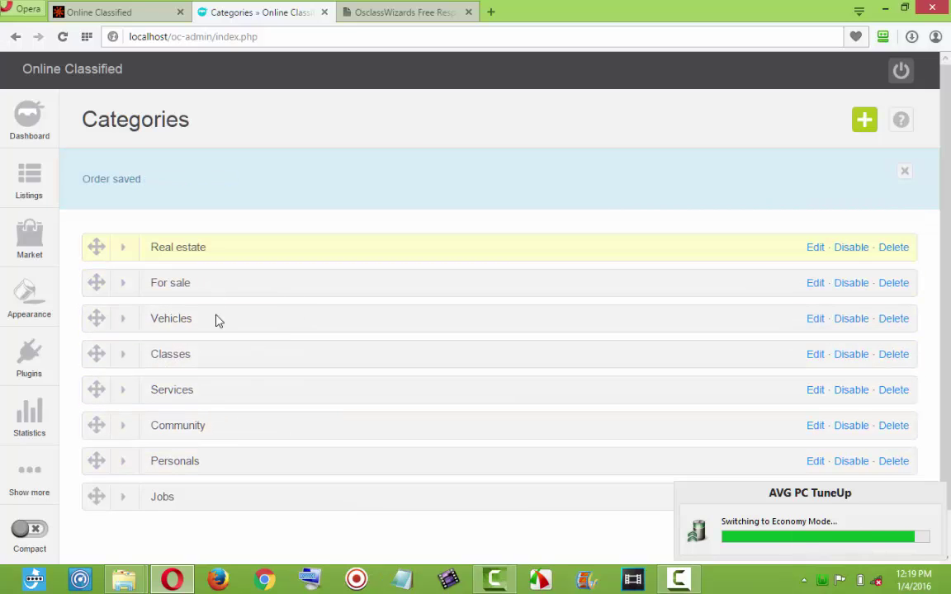
Scroll through the updated category cards on the public homepage.
{"action": "left_click", "coordinate": [136, 21]}
{"action": "scroll", "coordinate": [256, 261], "scroll_direction": "down", "scroll_amount": 4}
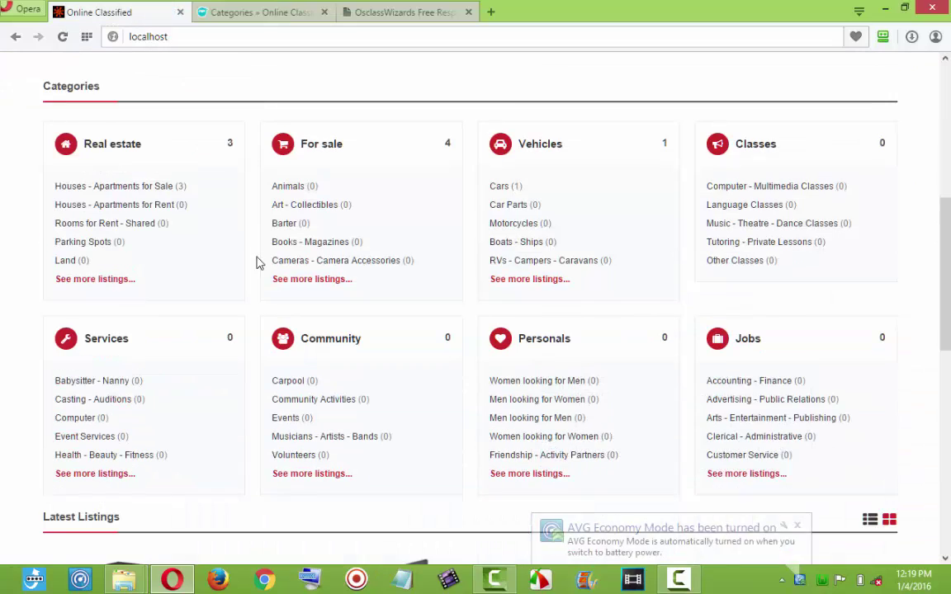
{"action": "scroll", "coordinate": [257, 263], "scroll_direction": "down", "scroll_amount": 1}
{"action": "scroll", "coordinate": [257, 262], "scroll_direction": "down", "scroll_amount": 1}
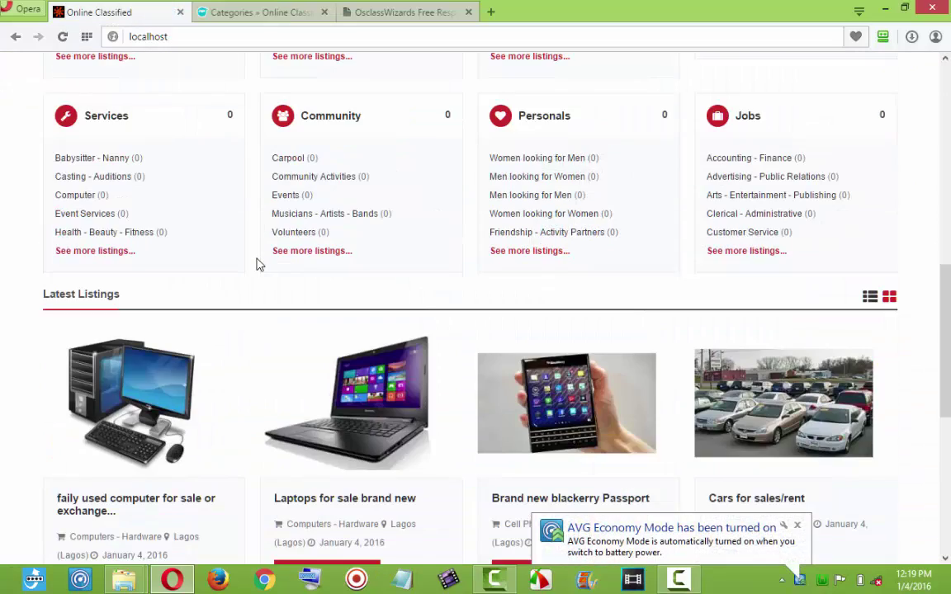
{"action": "left_click", "coordinate": [797, 525]}
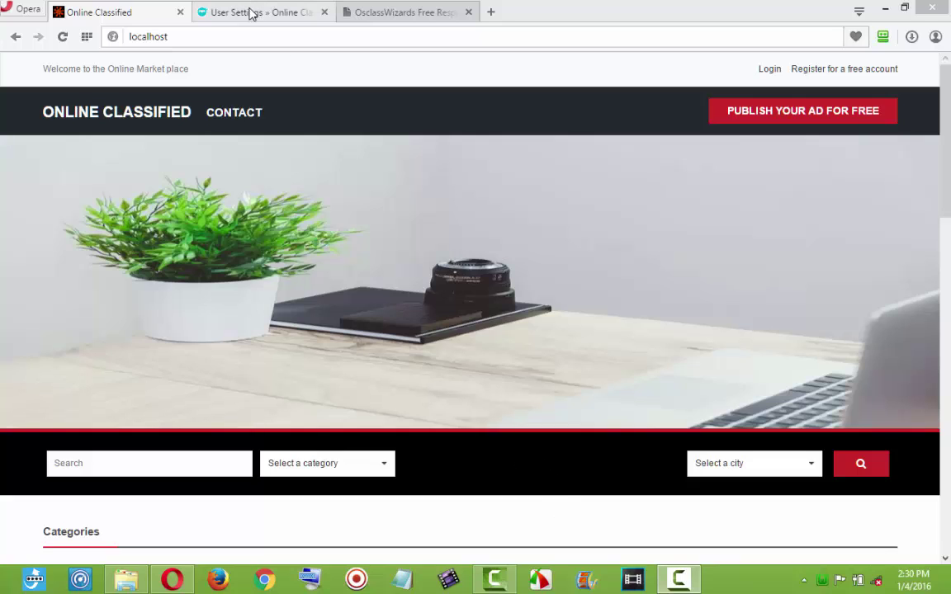
From Manage plugins, check the OsclassWizards market page, then open the Add plugin upload form.
{"action": "left_click", "coordinate": [250, 12]}
{"action": "mouse_move", "coordinate": [32, 363]}
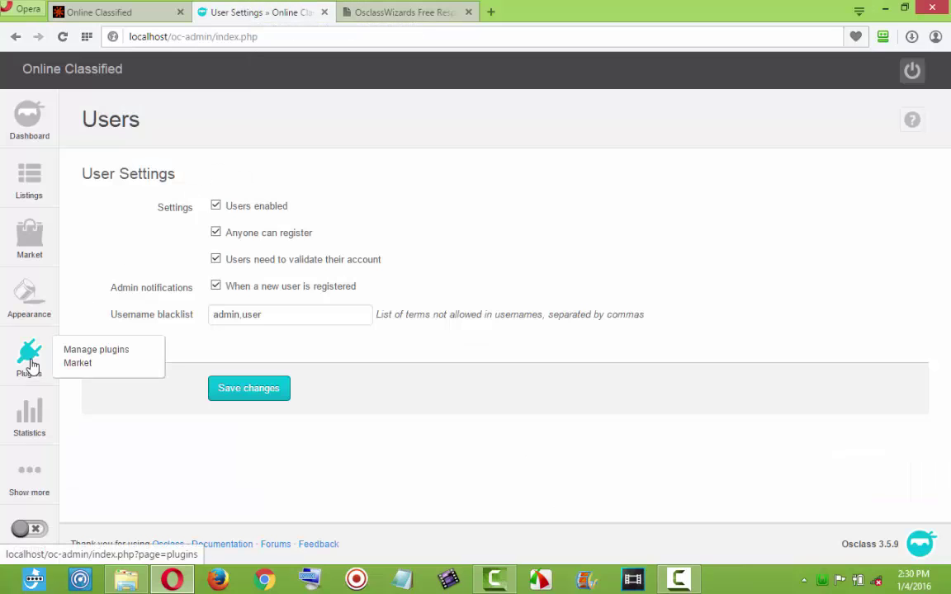
{"action": "left_click", "coordinate": [90, 353]}
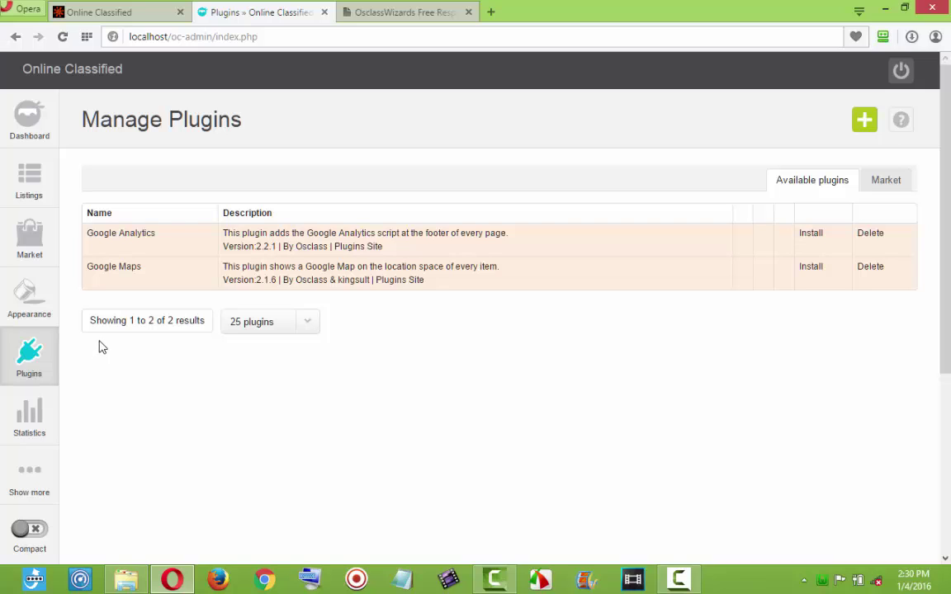
{"action": "mouse_move", "coordinate": [40, 367]}
{"action": "left_click", "coordinate": [386, 14]}
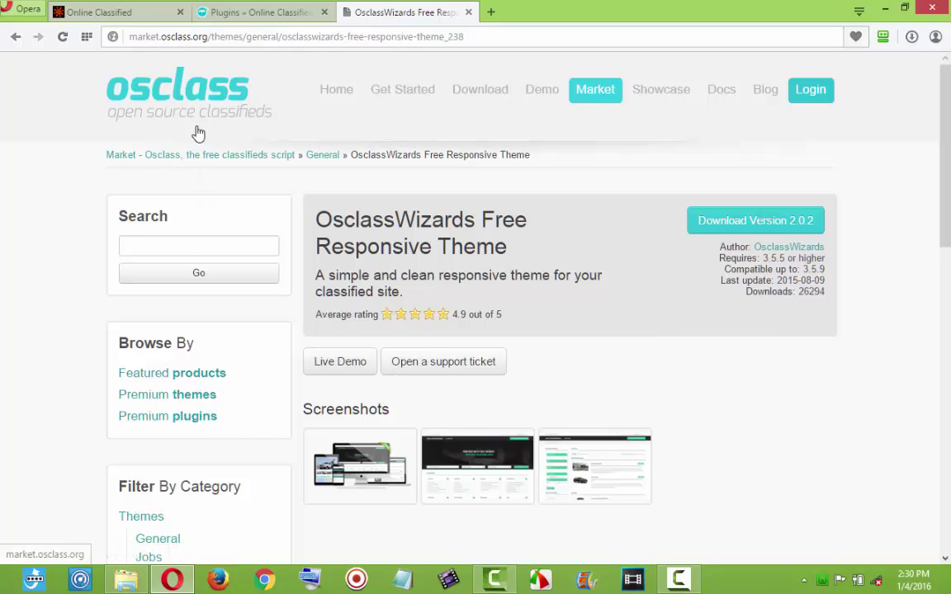
{"action": "left_click", "coordinate": [244, 12]}
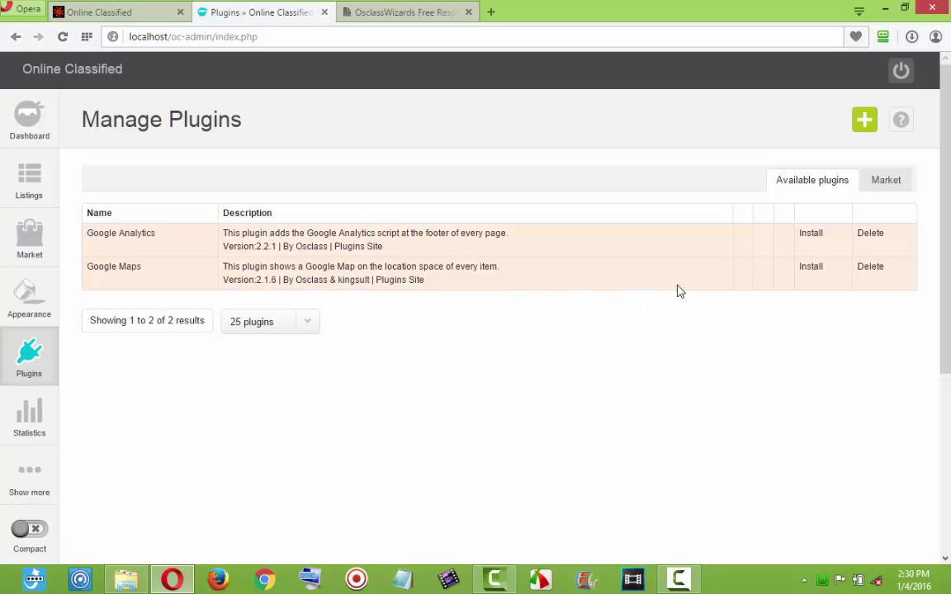
{"action": "left_click", "coordinate": [868, 128]}
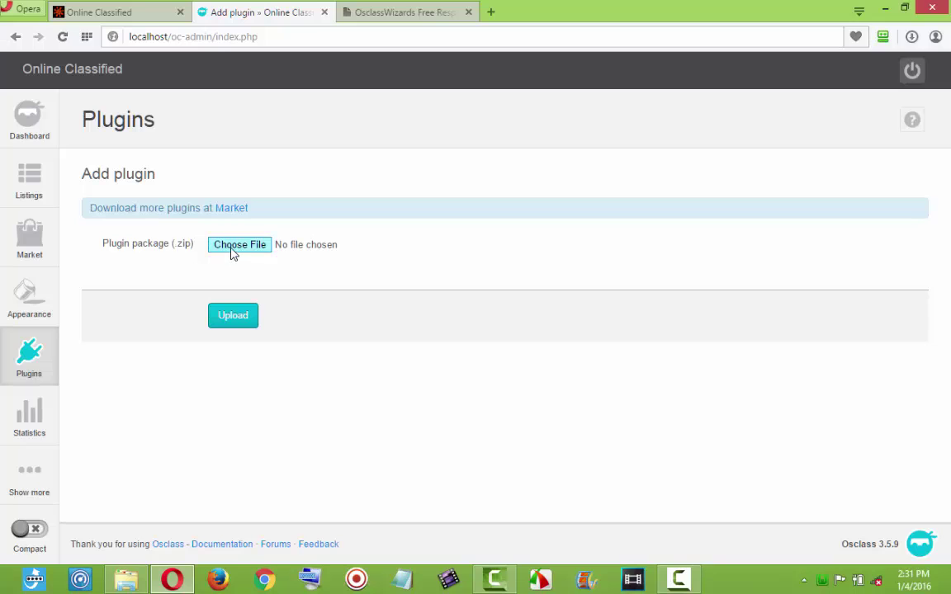
Upload simple_social_share1.1.2.zip from D:\Documents\Osclass as a new plugin package.
{"action": "left_click", "coordinate": [231, 246]}
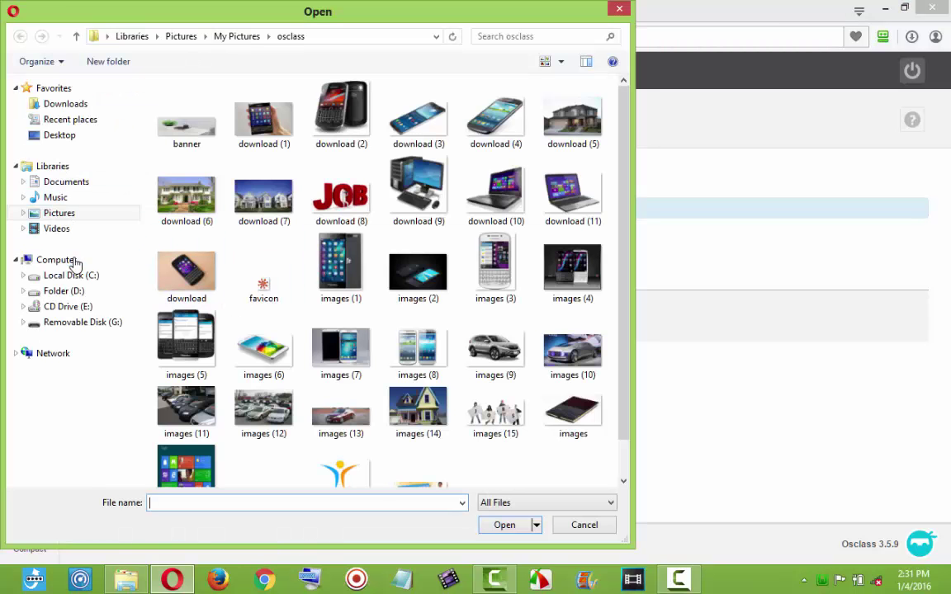
{"action": "left_click", "coordinate": [61, 294]}
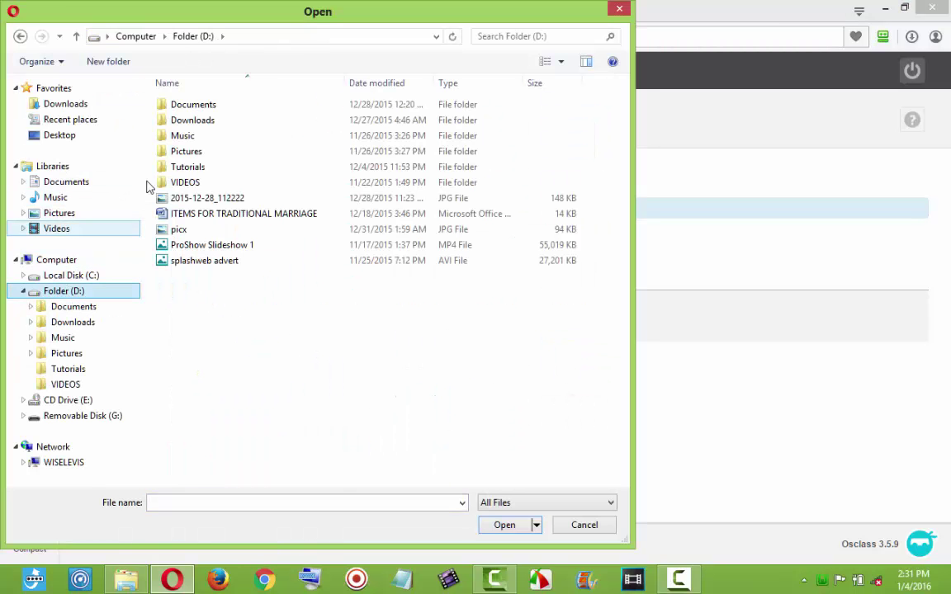
{"action": "double_click", "coordinate": [193, 104]}
{"action": "double_click", "coordinate": [187, 198]}
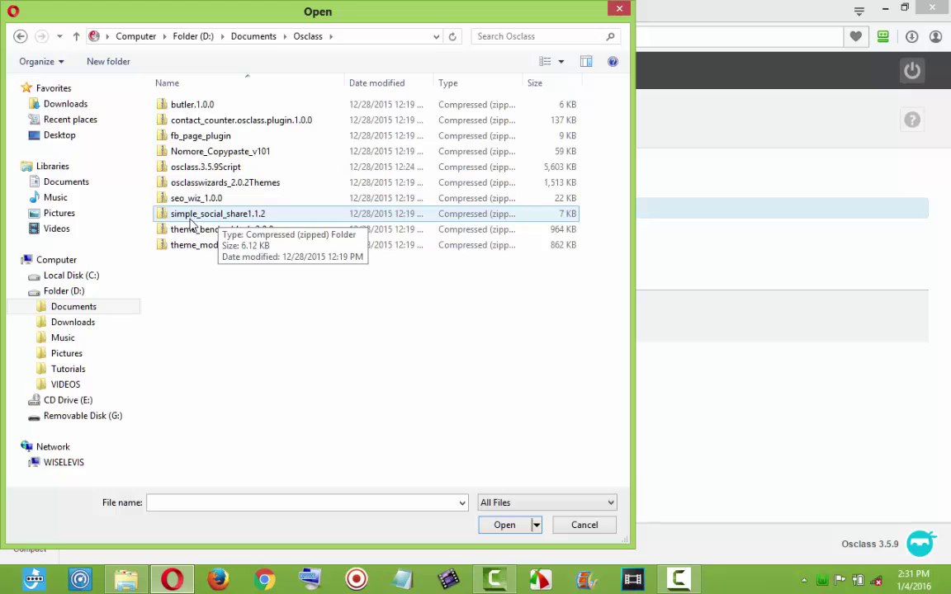
{"action": "double_click", "coordinate": [237, 216]}
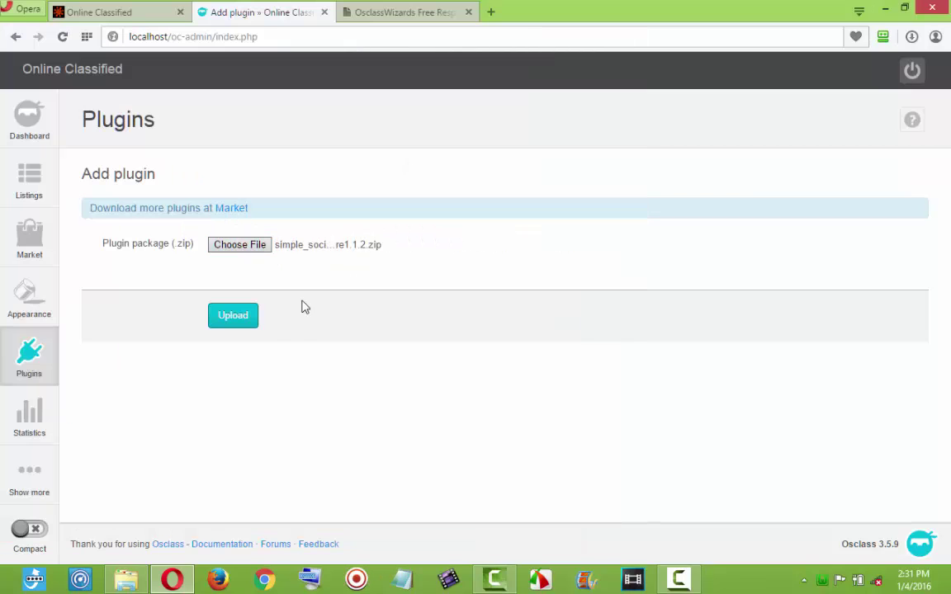
{"action": "left_click", "coordinate": [239, 317]}
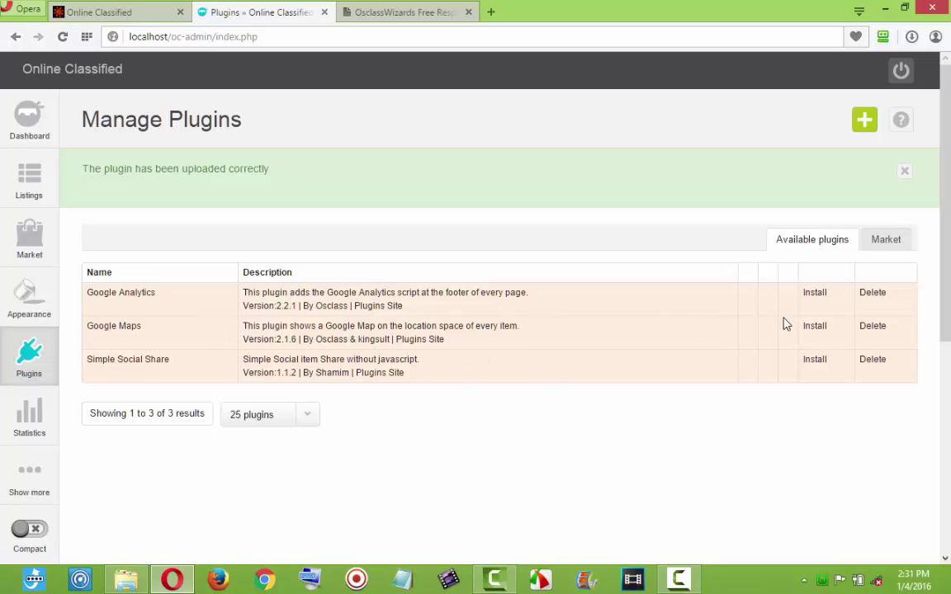
Open the Cars for sales/rent listing on the public site.
{"action": "left_click", "coordinate": [131, 14]}
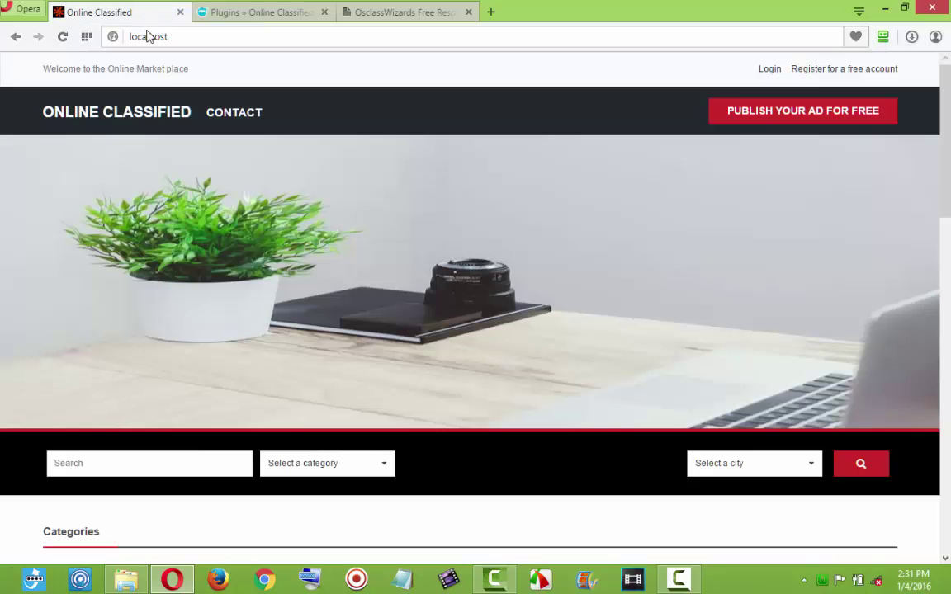
{"action": "scroll", "coordinate": [230, 153], "scroll_direction": "down", "scroll_amount": 9}
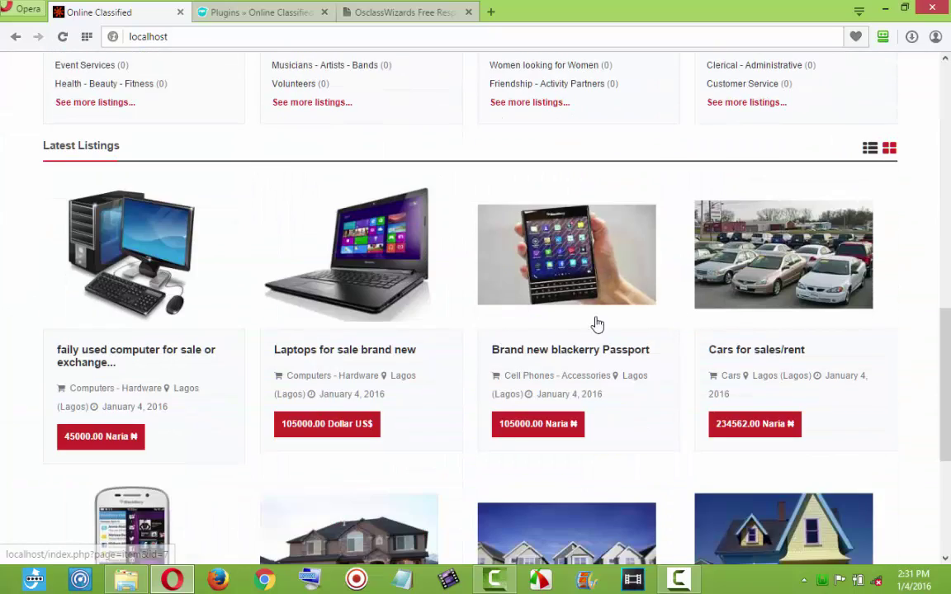
{"action": "scroll", "coordinate": [578, 324], "scroll_direction": "down", "scroll_amount": 1}
{"action": "left_click", "coordinate": [788, 282]}
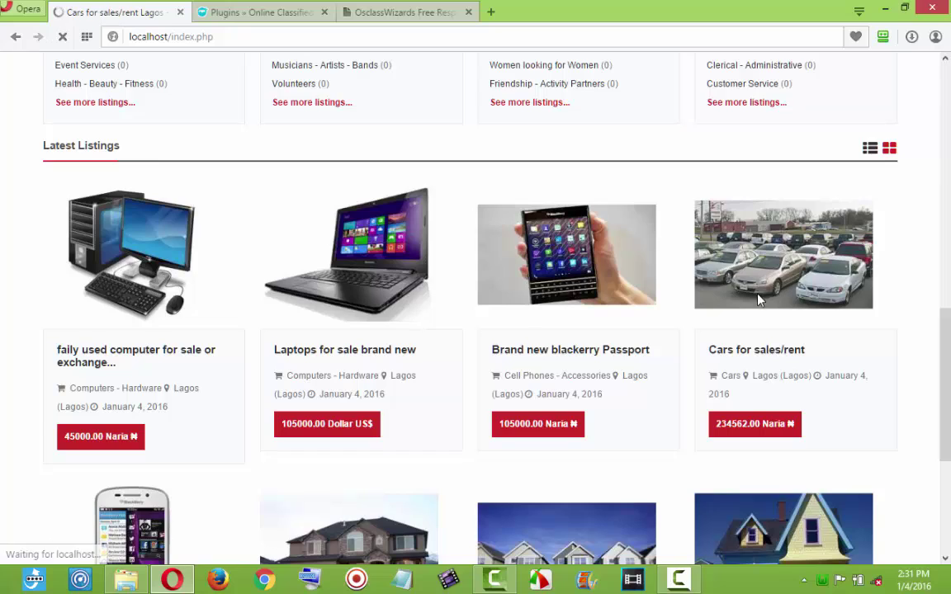
{"action": "scroll", "coordinate": [642, 302], "scroll_direction": "down", "scroll_amount": 5}
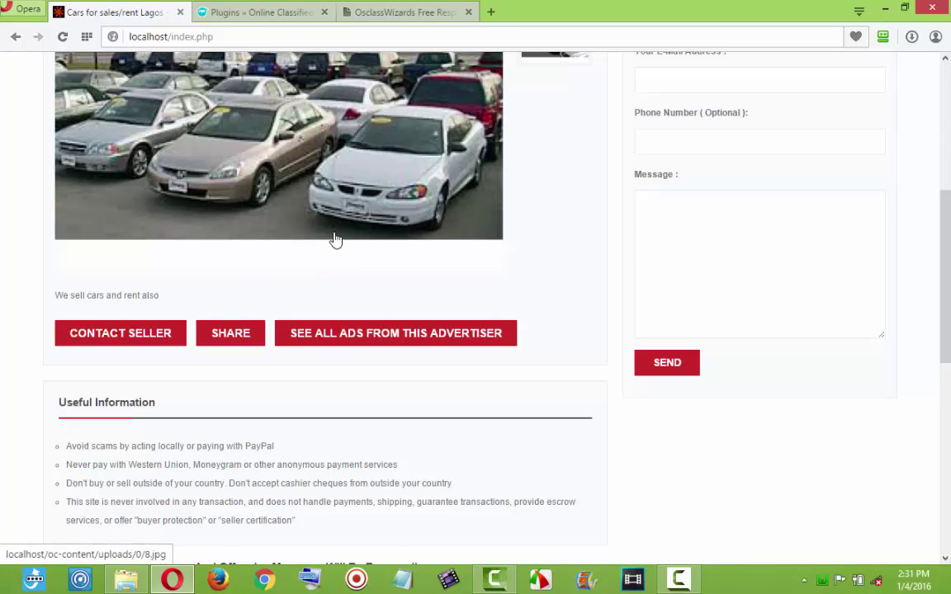
{"action": "scroll", "coordinate": [336, 240], "scroll_direction": "up", "scroll_amount": 1}
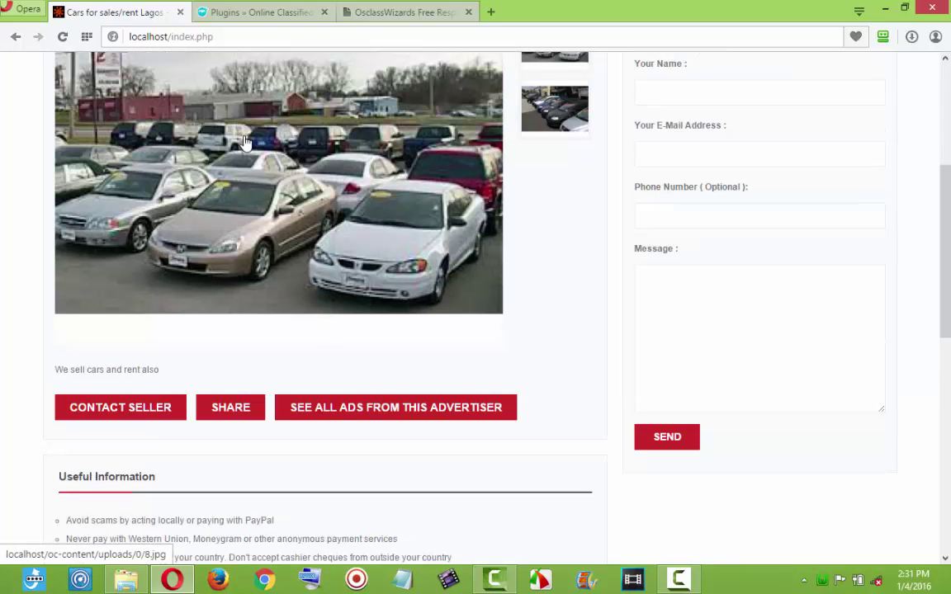
Install the Simple Social Share plugin and return to the car listing.
{"action": "left_click", "coordinate": [224, 15]}
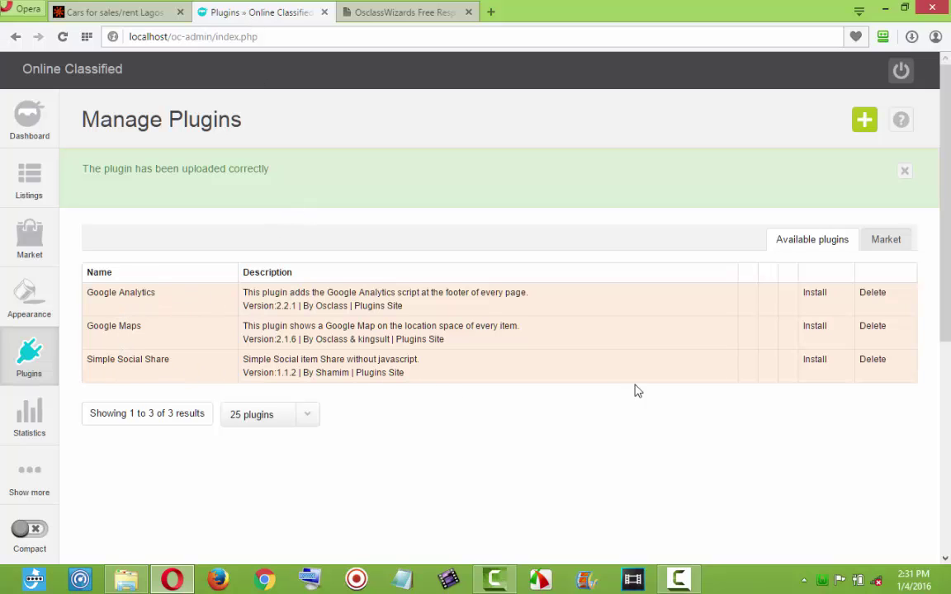
{"action": "left_click", "coordinate": [816, 363]}
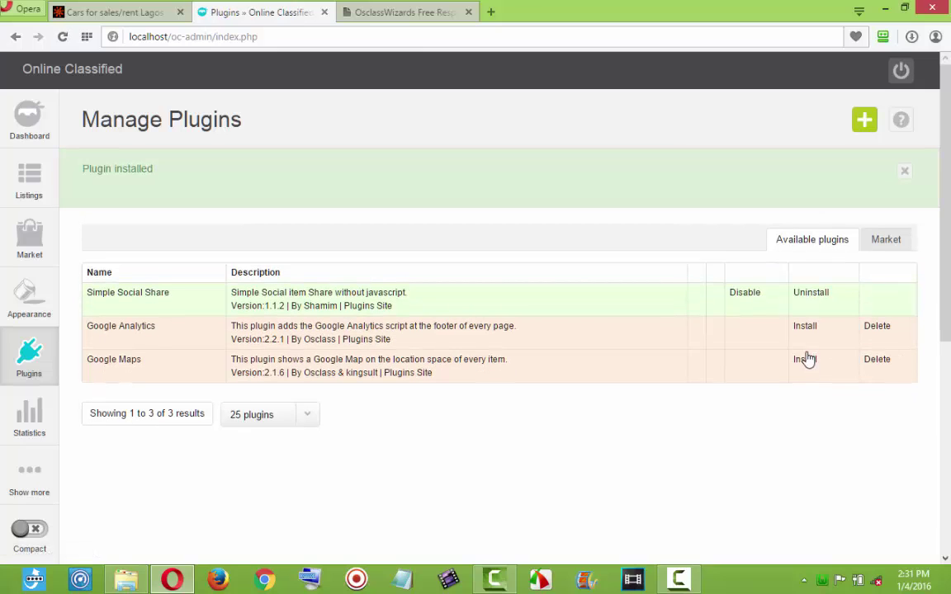
{"action": "left_click", "coordinate": [111, 11]}
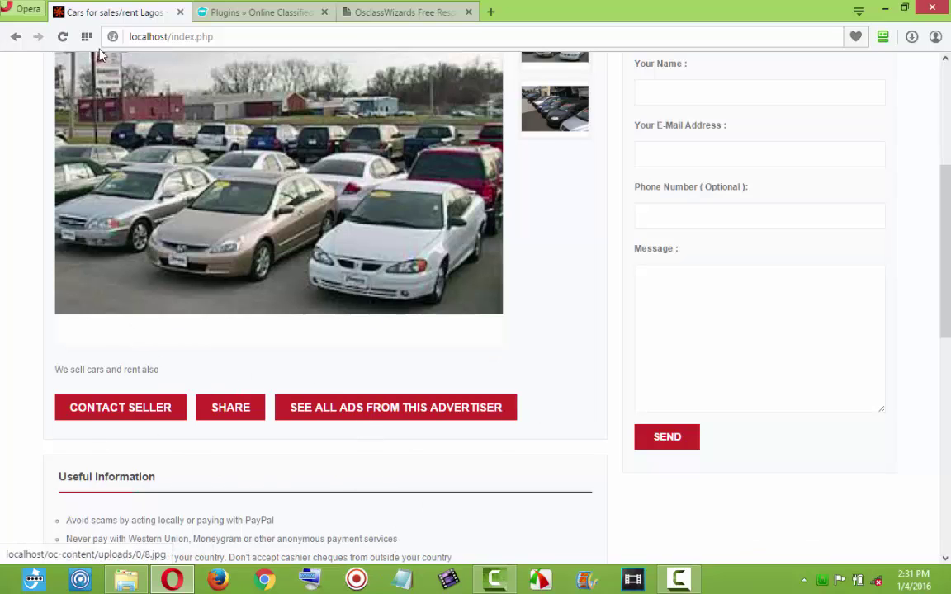
Reload the Cars for sales/rent listing to show share icons, then return to Manage Plugins.
{"action": "left_click", "coordinate": [62, 37]}
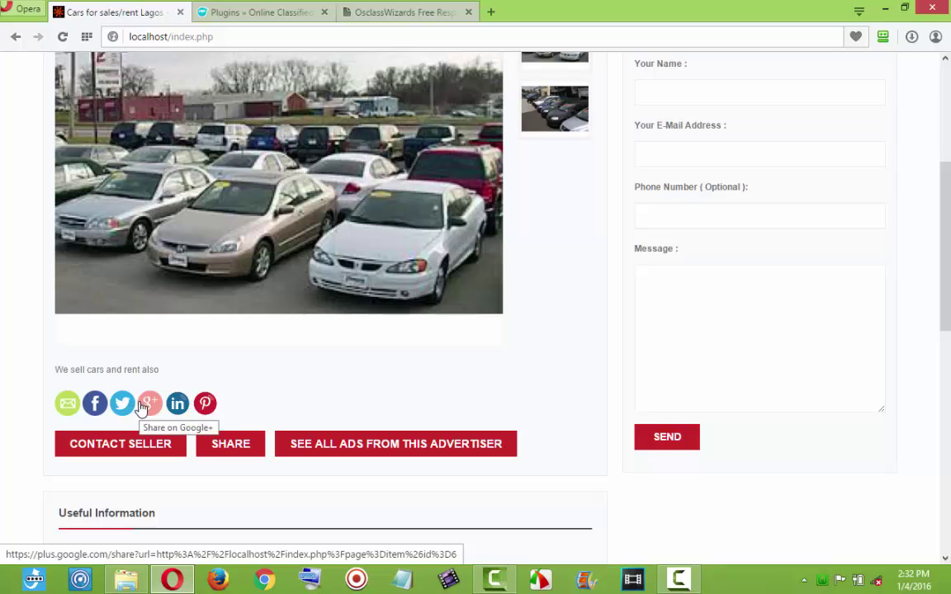
{"action": "left_click", "coordinate": [263, 15]}
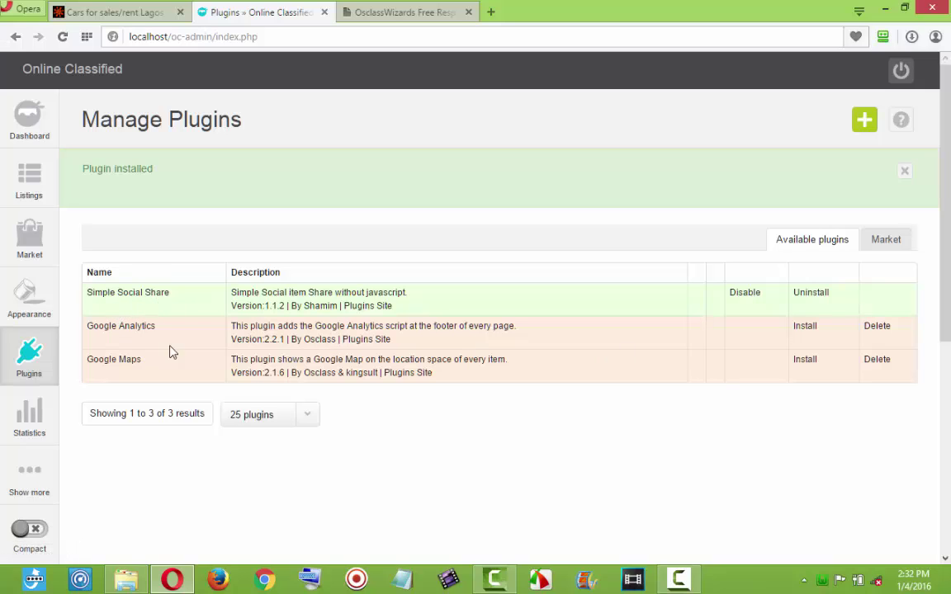
Install the Google Analytics and Google Maps plugins, then review the car listing.
{"action": "left_click", "coordinate": [809, 332]}
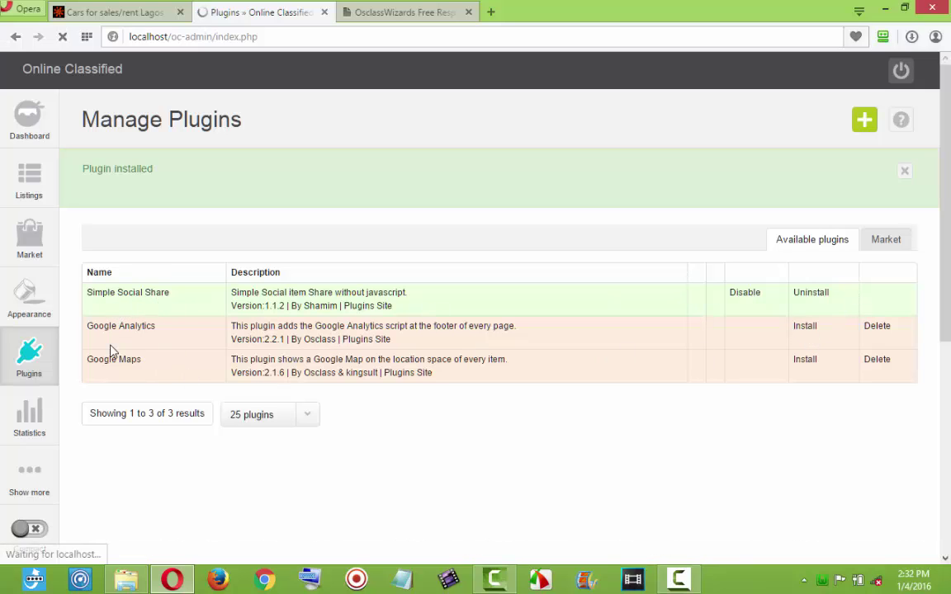
{"action": "left_click", "coordinate": [813, 363]}
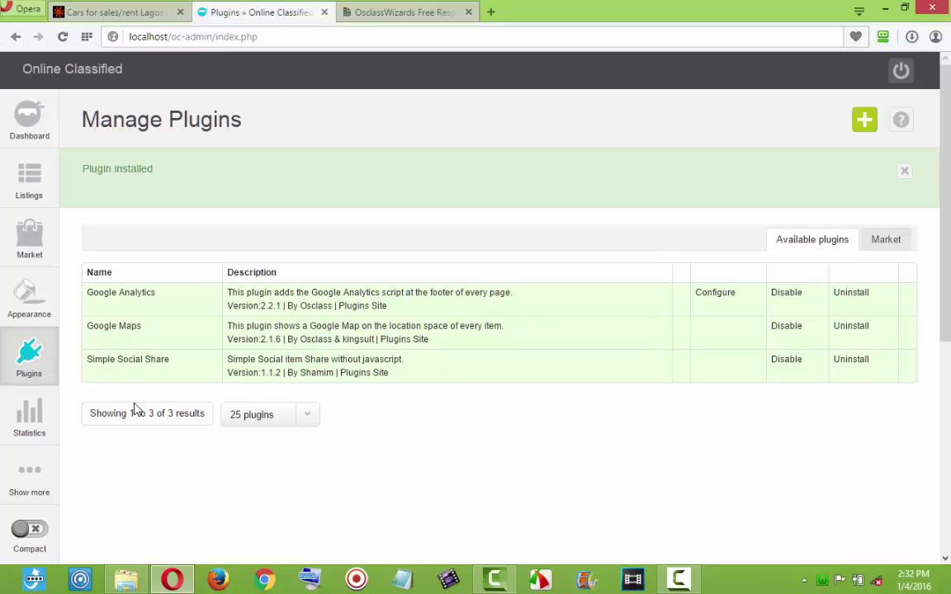
{"action": "left_click", "coordinate": [116, 12]}
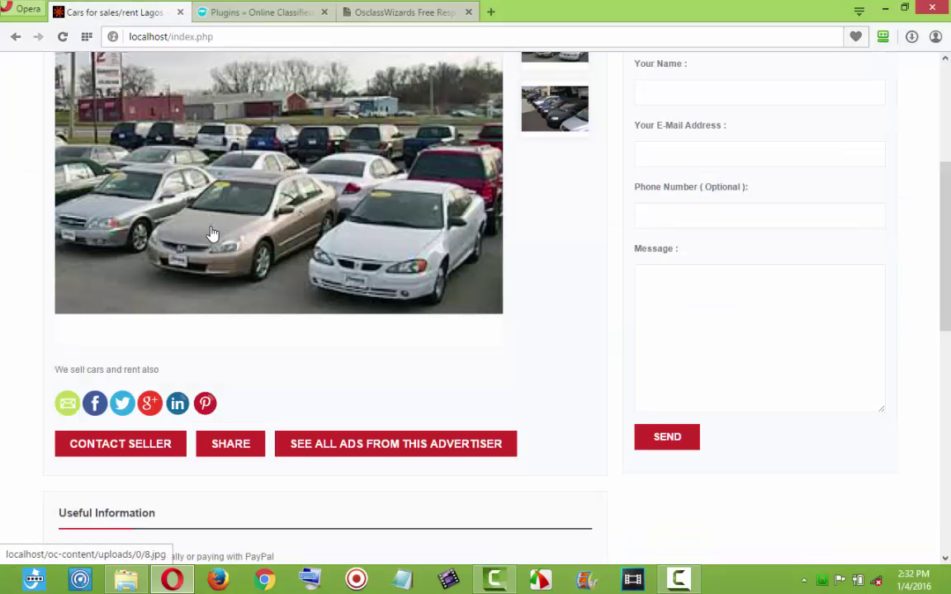
{"action": "scroll", "coordinate": [212, 235], "scroll_direction": "down", "scroll_amount": 1}
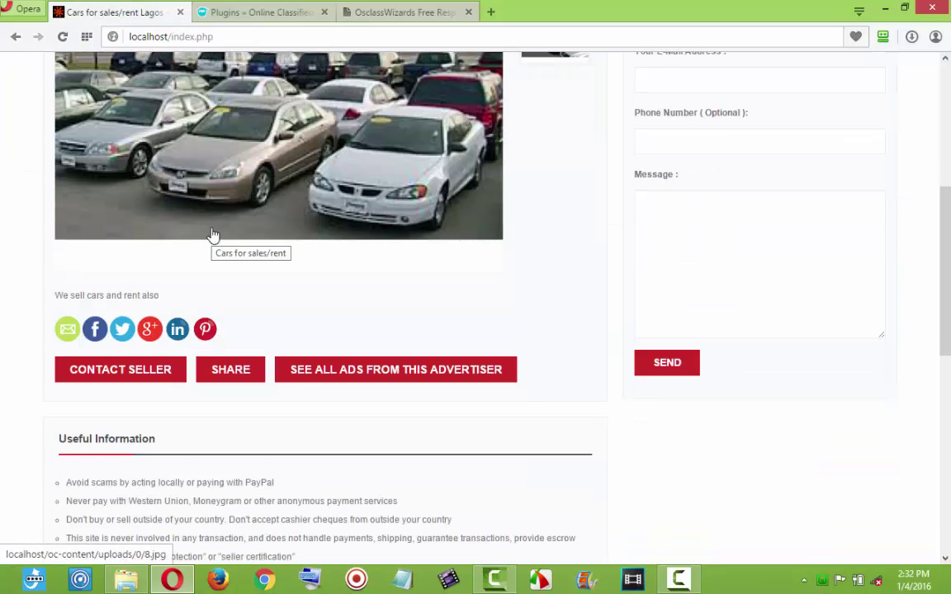
{"action": "scroll", "coordinate": [212, 235], "scroll_direction": "down", "scroll_amount": 2}
{"action": "scroll", "coordinate": [212, 235], "scroll_direction": "down", "scroll_amount": 4}
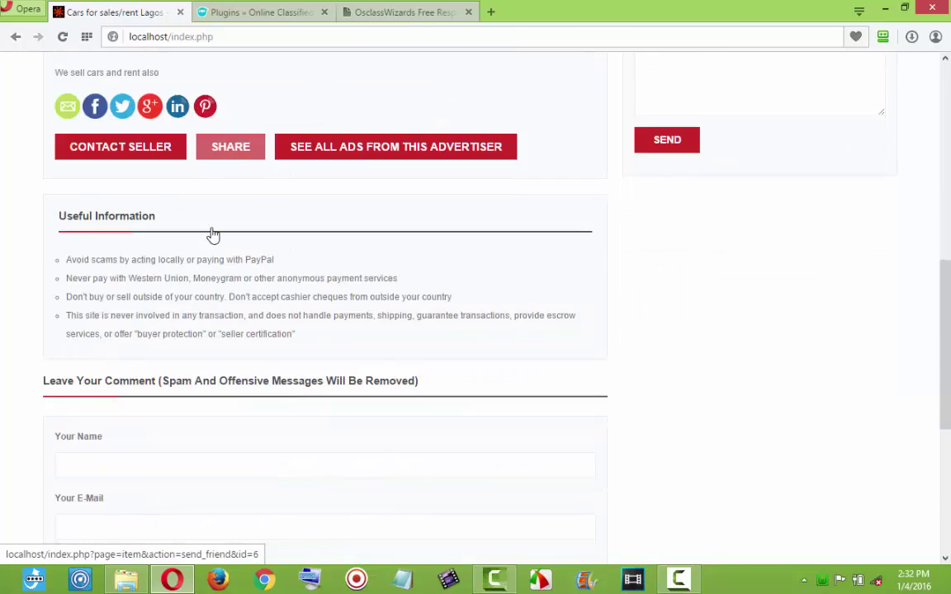
{"action": "scroll", "coordinate": [212, 235], "scroll_direction": "up", "scroll_amount": 8}
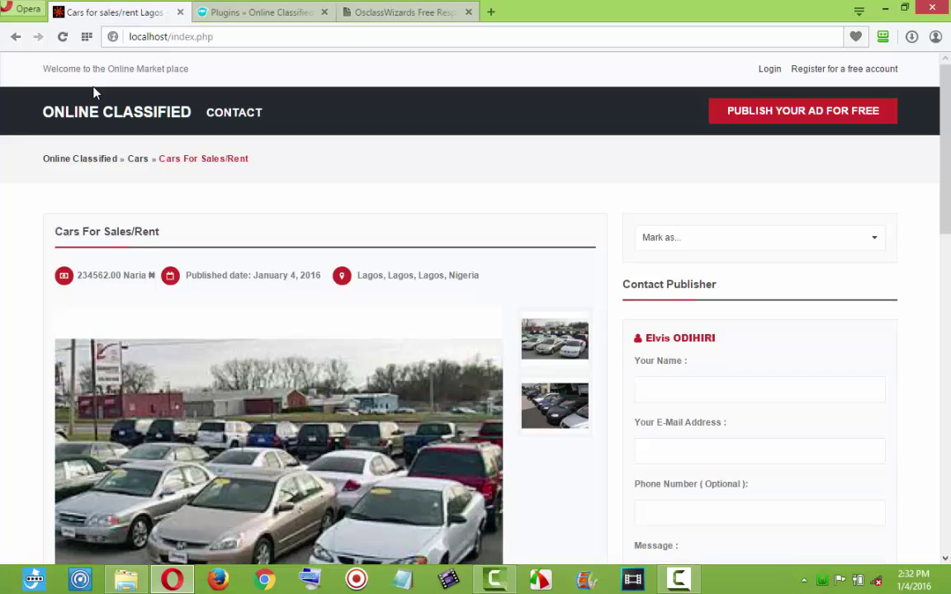
Go to the ONLINE CLASSIFIED home page and browse its Latest Listings.
{"action": "left_click", "coordinate": [83, 122]}
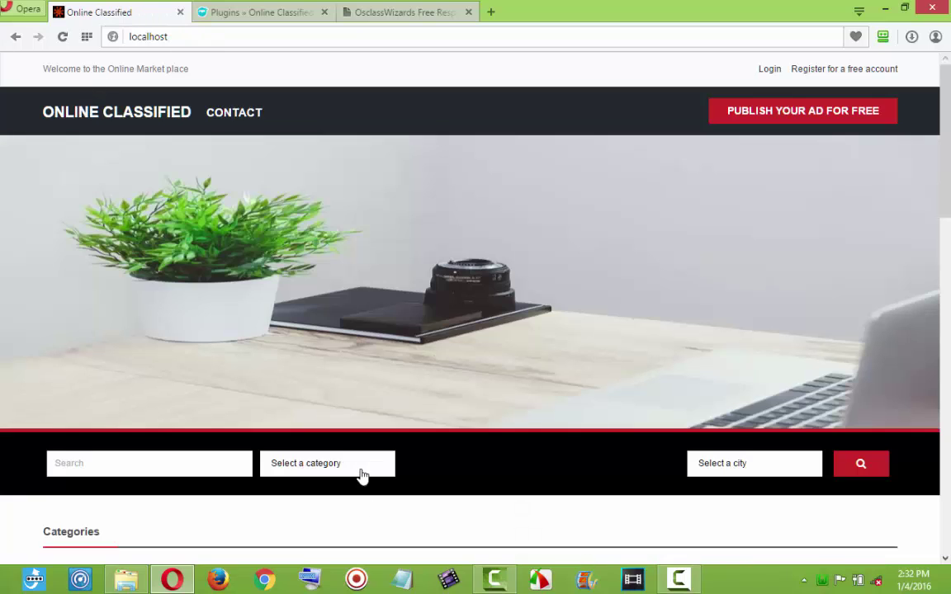
{"action": "scroll", "coordinate": [450, 440], "scroll_direction": "down", "scroll_amount": 8}
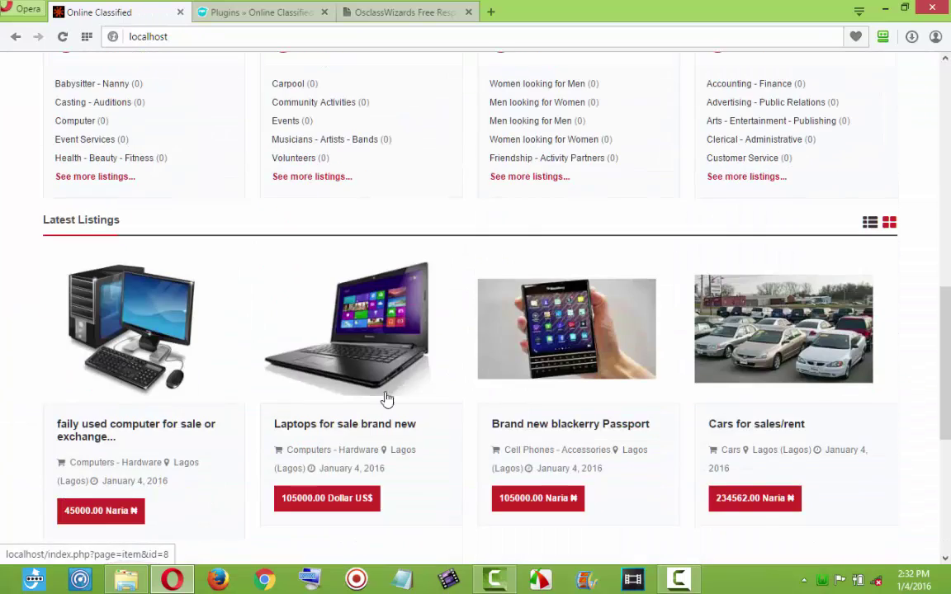
{"action": "scroll", "coordinate": [400, 453], "scroll_direction": "down", "scroll_amount": 5}
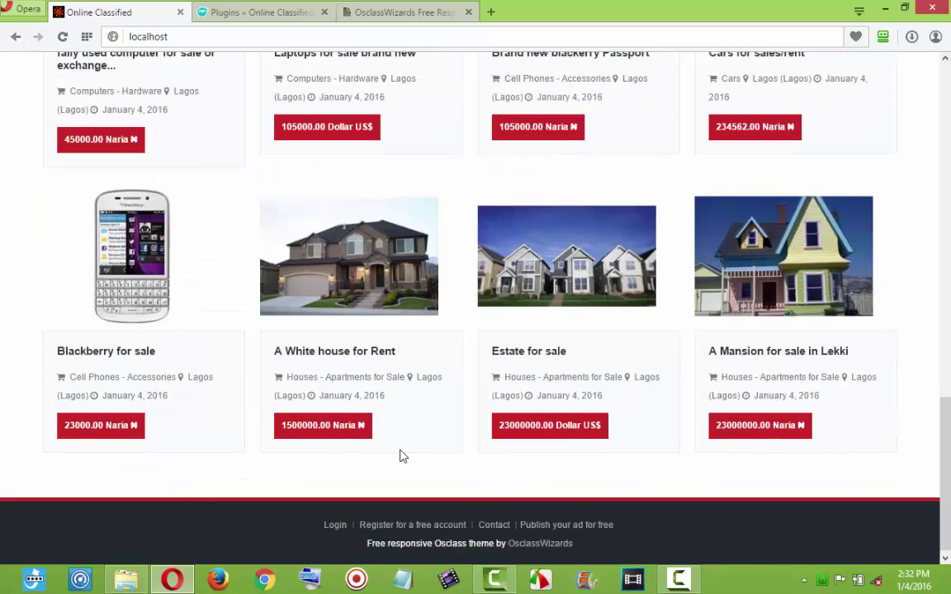
{"action": "scroll", "coordinate": [402, 456], "scroll_direction": "up", "scroll_amount": 13}
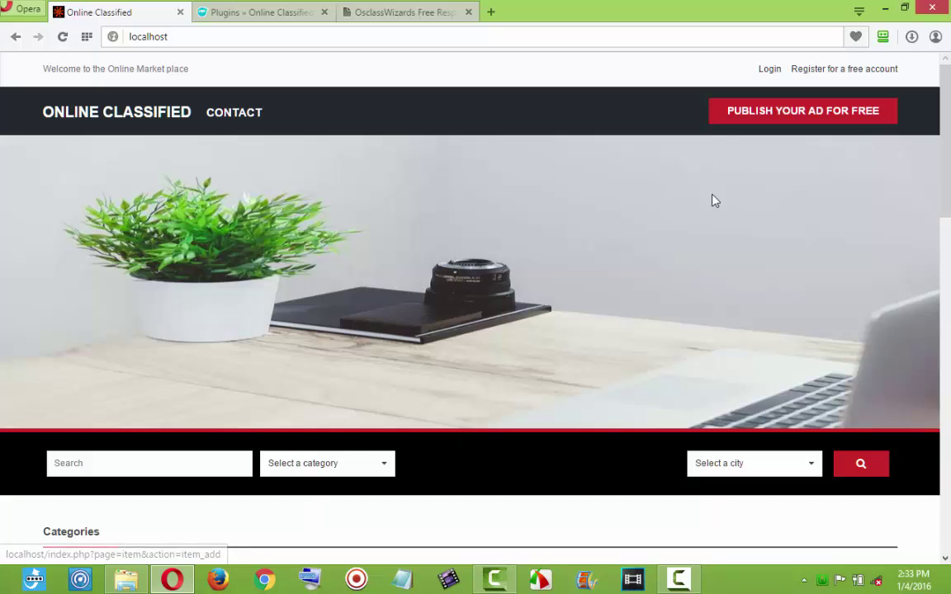
Start a Cell Phones - Accessories listing titled 'Urgent buyer for a blackberry' and begin its description.
{"action": "left_click", "coordinate": [791, 123]}
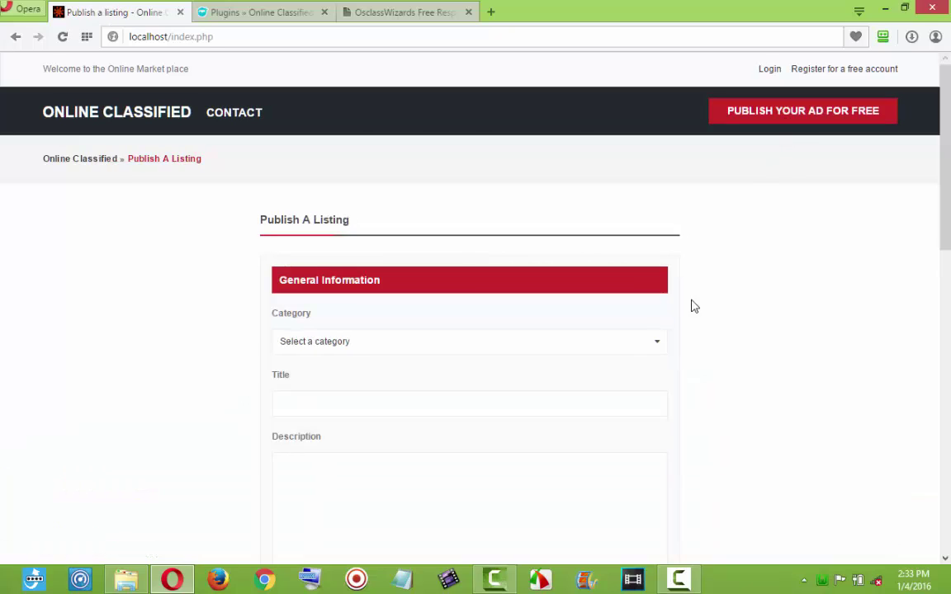
{"action": "scroll", "coordinate": [677, 313], "scroll_direction": "down", "scroll_amount": 1}
{"action": "left_click", "coordinate": [523, 272]}
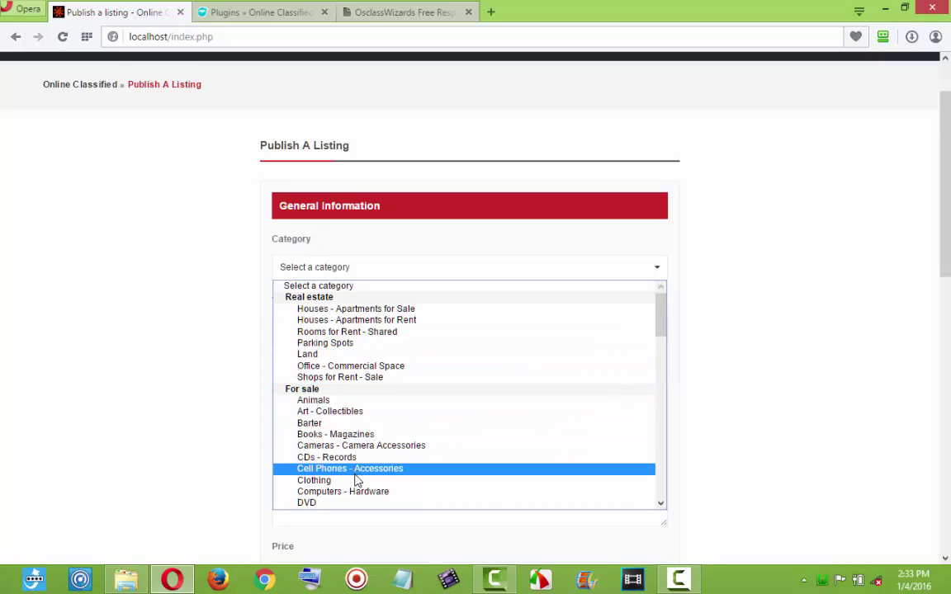
{"action": "left_click", "coordinate": [355, 474]}
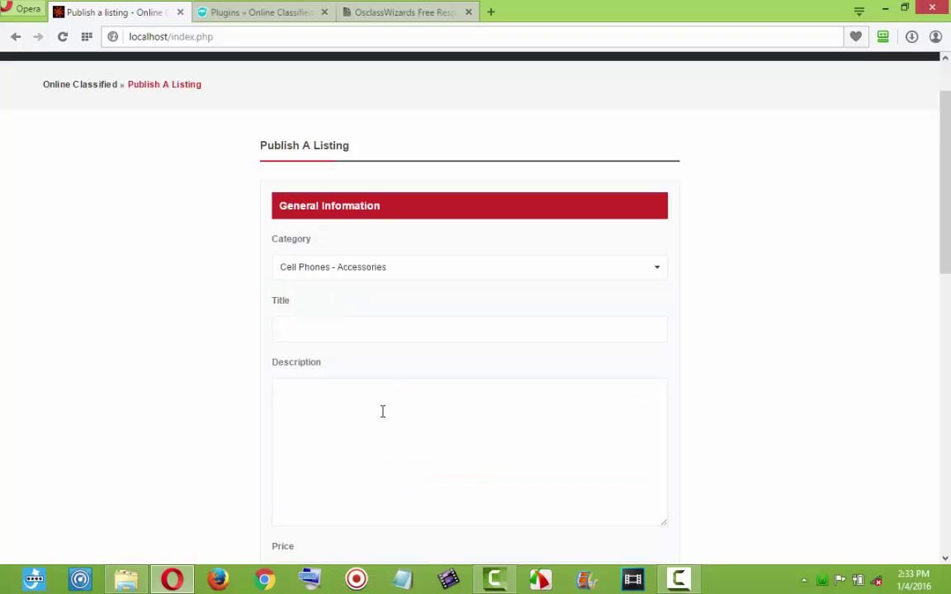
{"action": "left_click", "coordinate": [330, 338]}
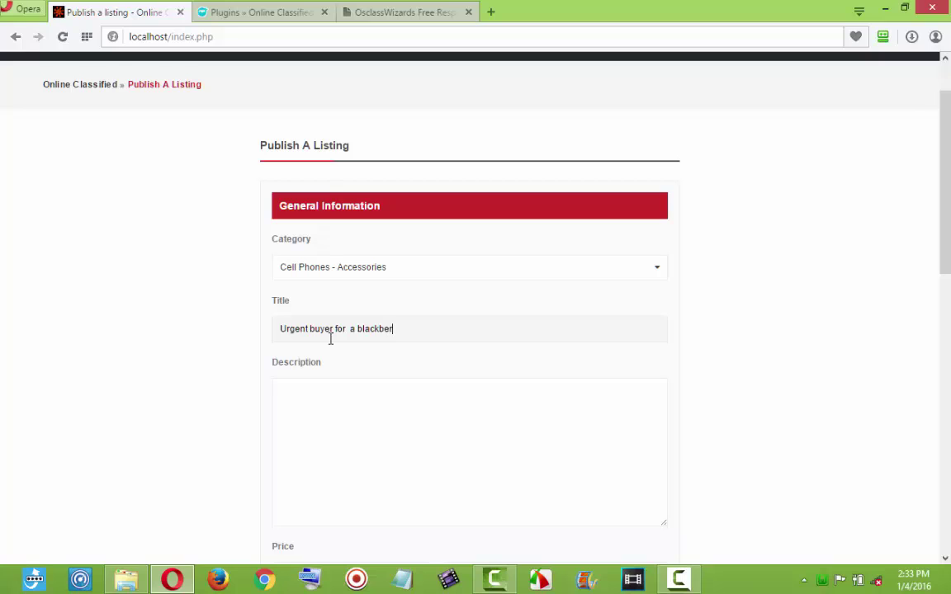
{"action": "left_click", "coordinate": [390, 388]}
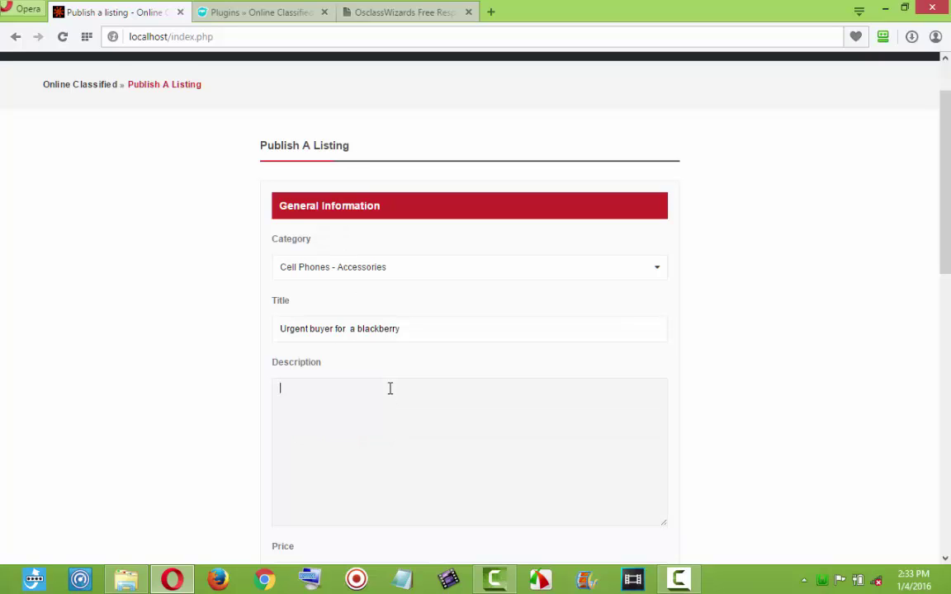
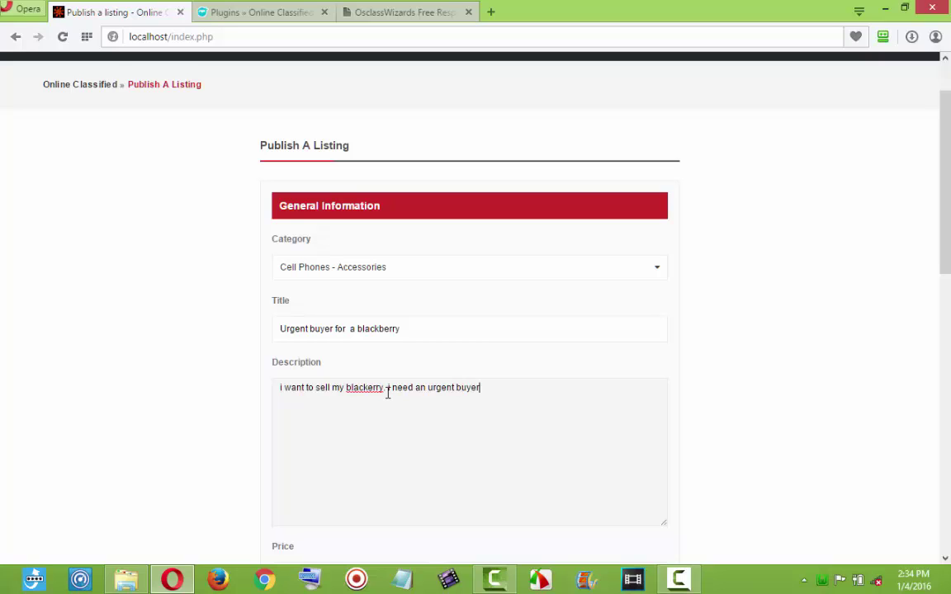
Lengthen the blackberry description by pasting the sentence repeatedly.
{"action": "key", "text": "ctrl+a"}
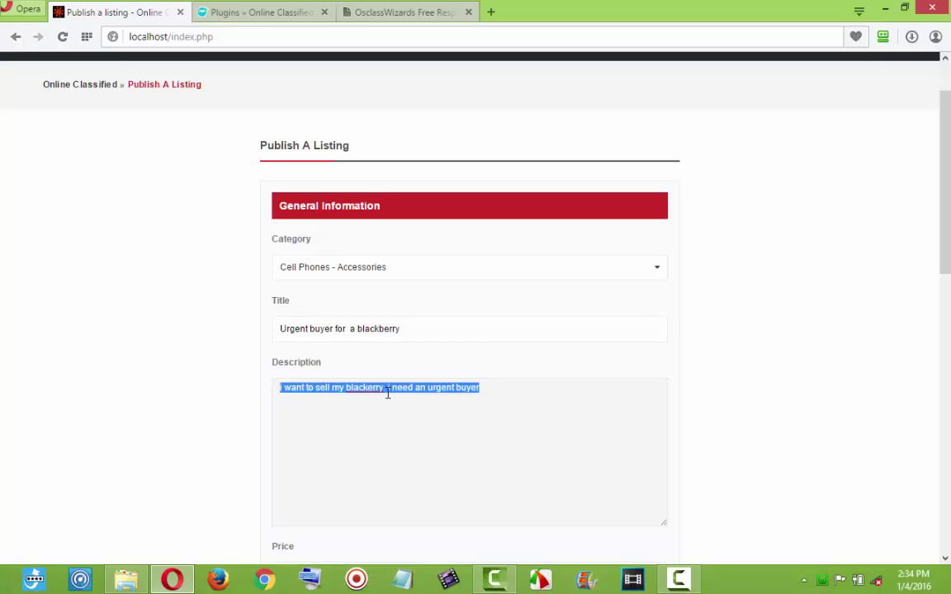
{"action": "key", "text": "ctrl+c"}
{"action": "key", "text": "ctrl+v"}
{"action": "key", "text": "ctrl+v"}
{"action": "key", "text": "ctrl+v"}
{"action": "key", "text": "ctrl+v"}
{"action": "key", "text": "ctrl+v"}
{"action": "key", "text": "ctrl+v"}
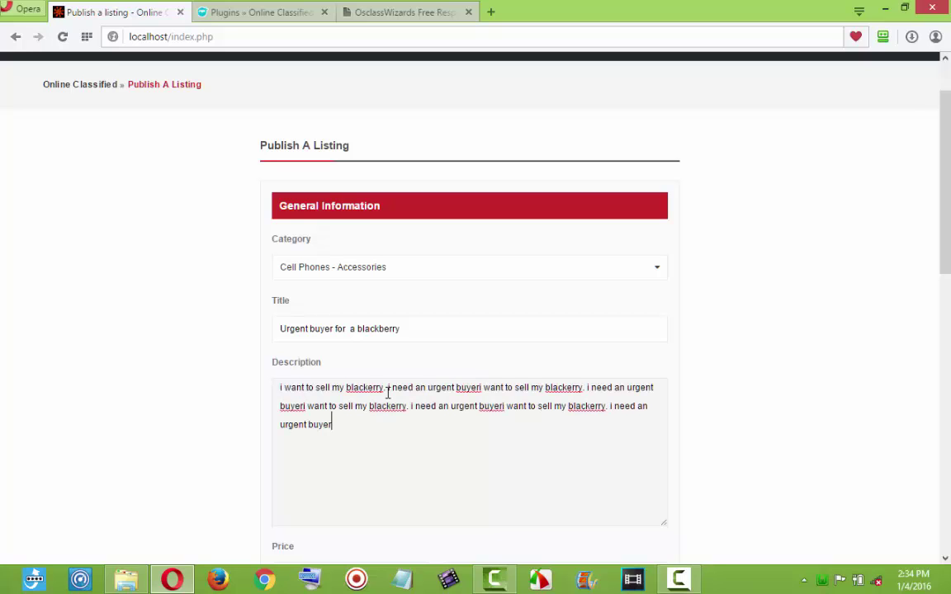
{"action": "scroll", "coordinate": [387, 377], "scroll_direction": "down", "scroll_amount": 3}
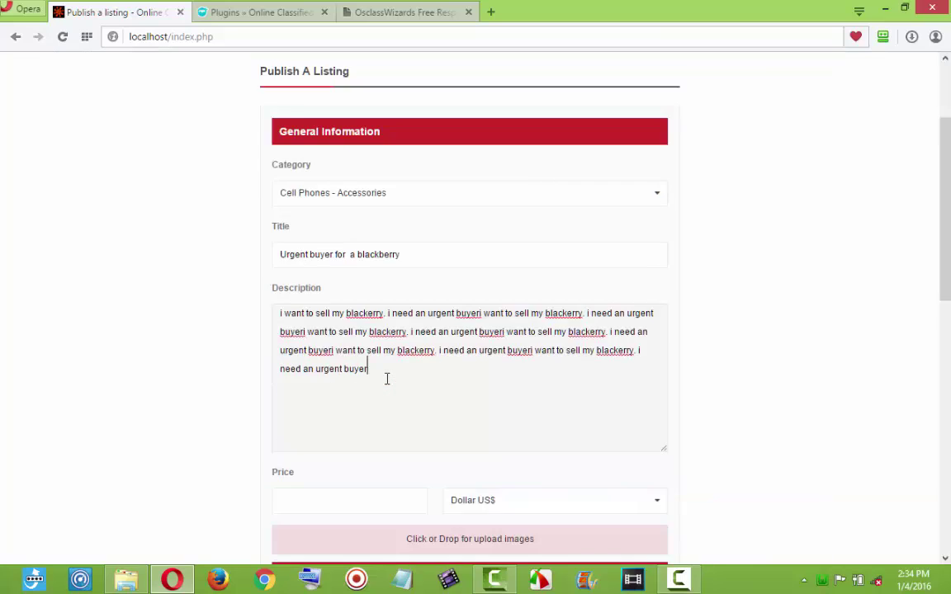
Set the price to 12000 Naira and the location to Lagos, Nigeria via autofill.
{"action": "left_click", "coordinate": [555, 361]}
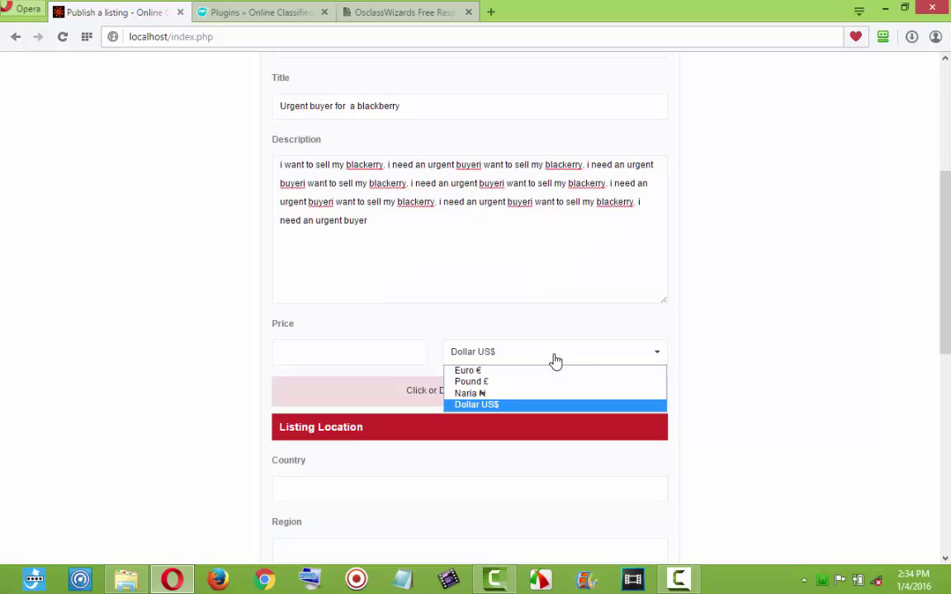
{"action": "left_click", "coordinate": [529, 395]}
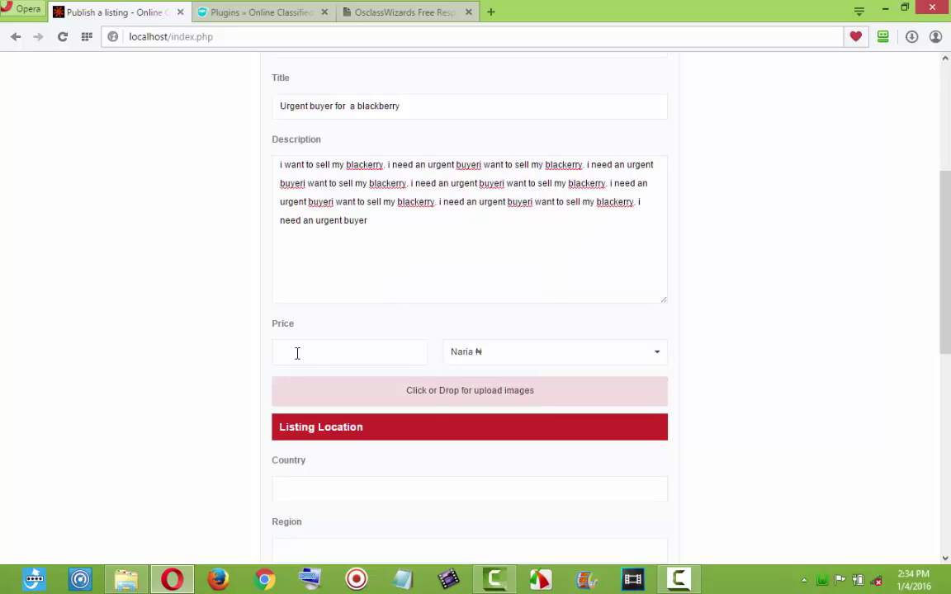
{"action": "left_click", "coordinate": [312, 355]}
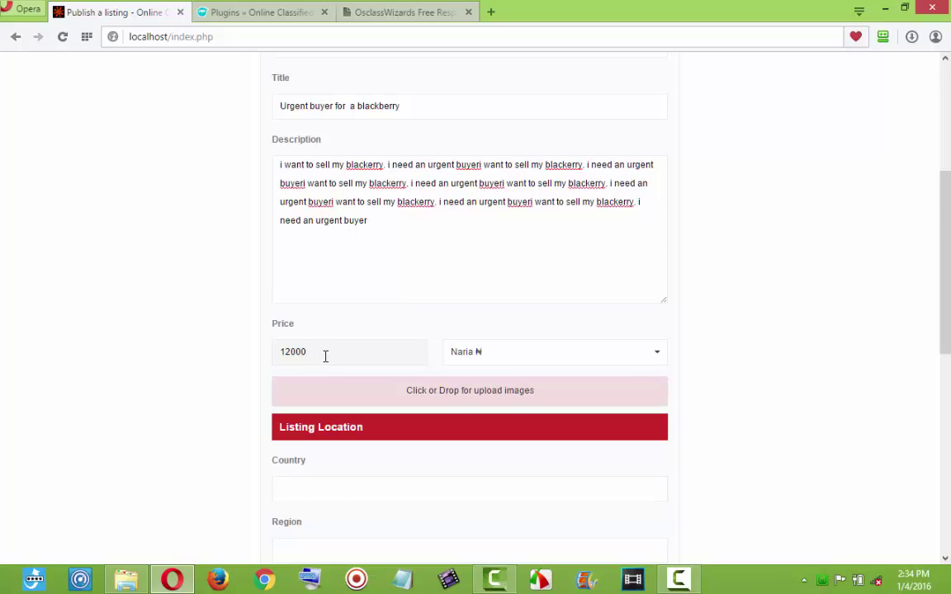
{"action": "scroll", "coordinate": [325, 356], "scroll_direction": "down", "scroll_amount": 2}
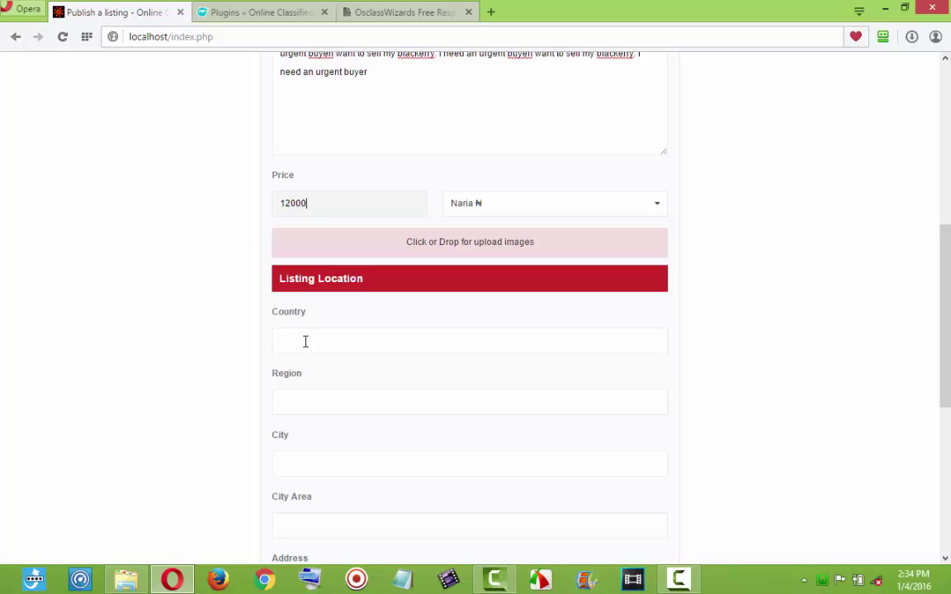
{"action": "left_click", "coordinate": [304, 343]}
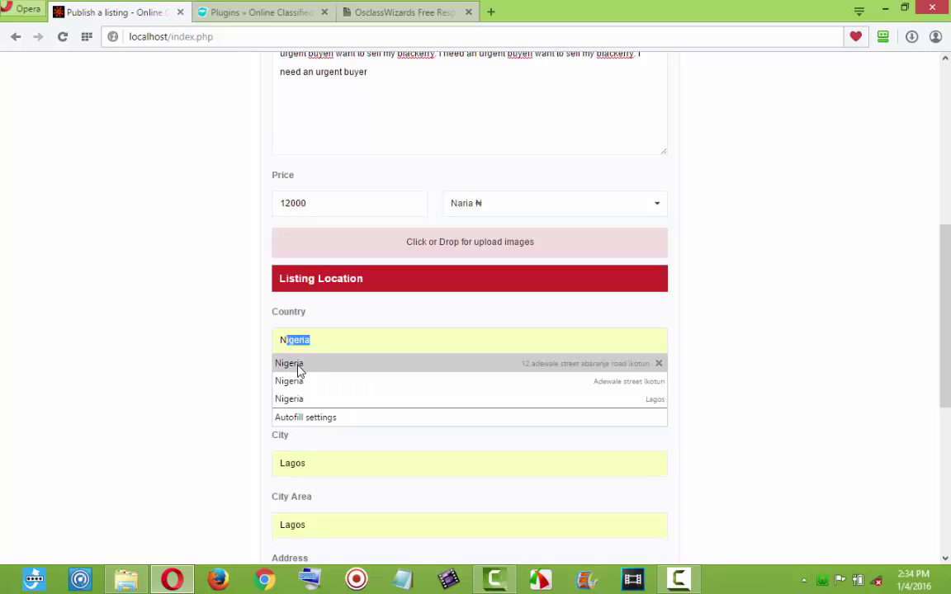
{"action": "left_click", "coordinate": [299, 365]}
Replace the seller's name and the part of the e-mail before the @.
{"action": "scroll", "coordinate": [335, 408], "scroll_direction": "down", "scroll_amount": 2}
{"action": "scroll", "coordinate": [345, 428], "scroll_direction": "down", "scroll_amount": 2}
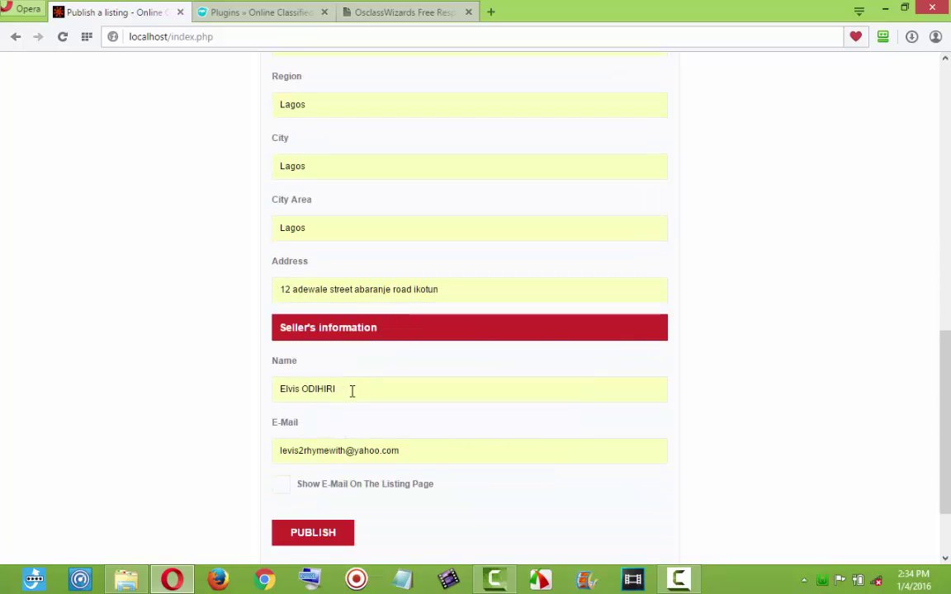
{"action": "left_click_drag", "start_coordinate": [351, 391], "coordinate": [278, 402]}
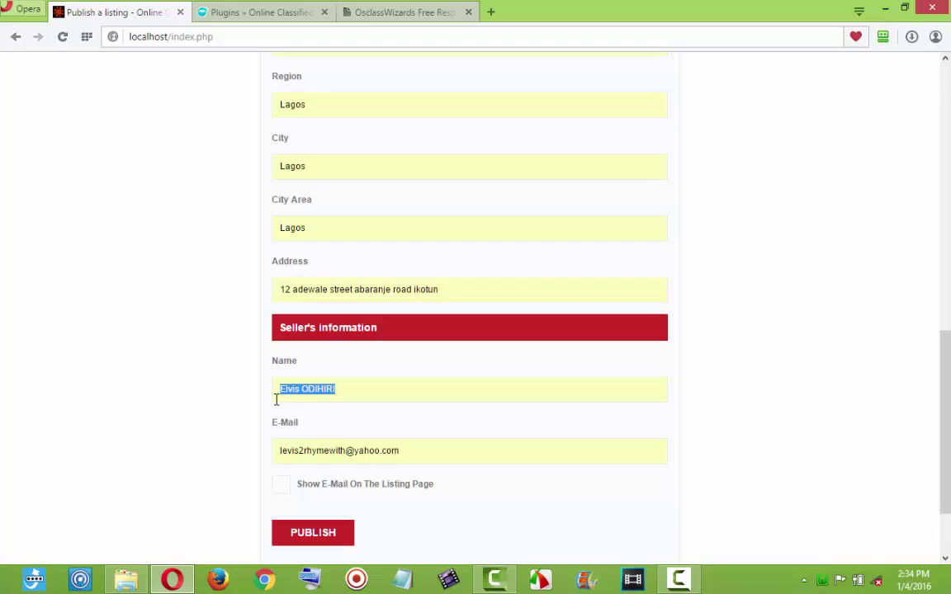
{"action": "type", "text": "Mr James"}
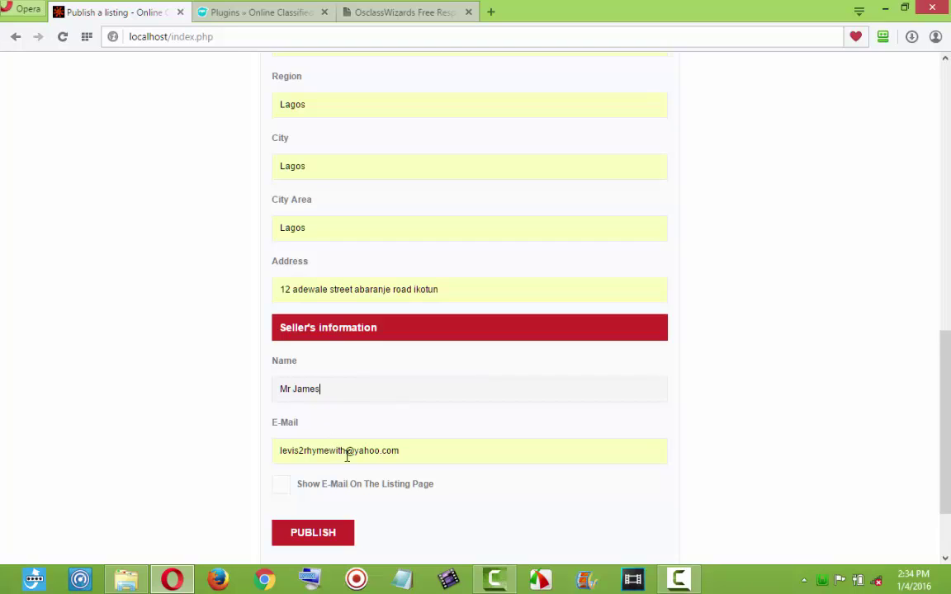
{"action": "left_click_drag", "start_coordinate": [346, 450], "coordinate": [277, 453]}
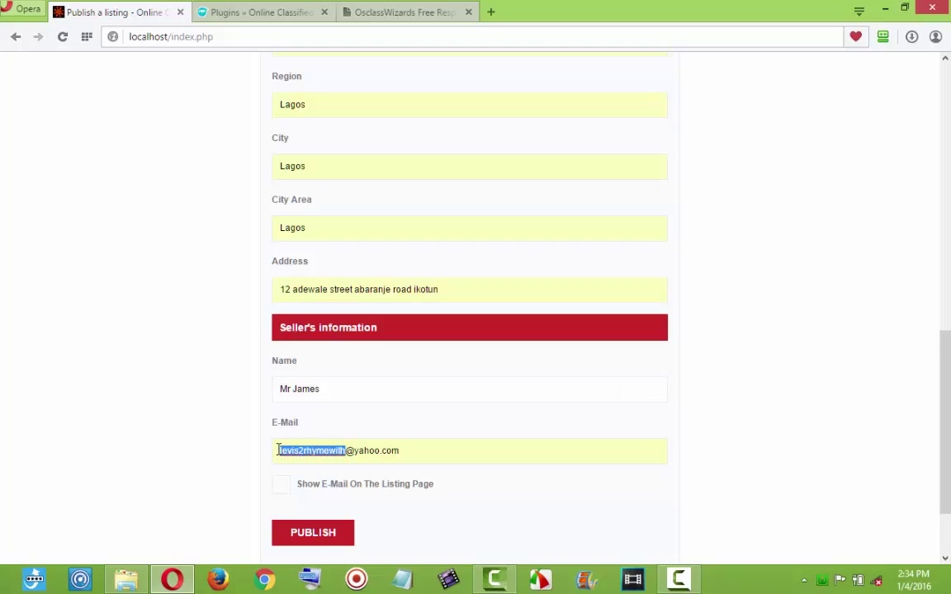
{"action": "type", "text": "mrjames"}
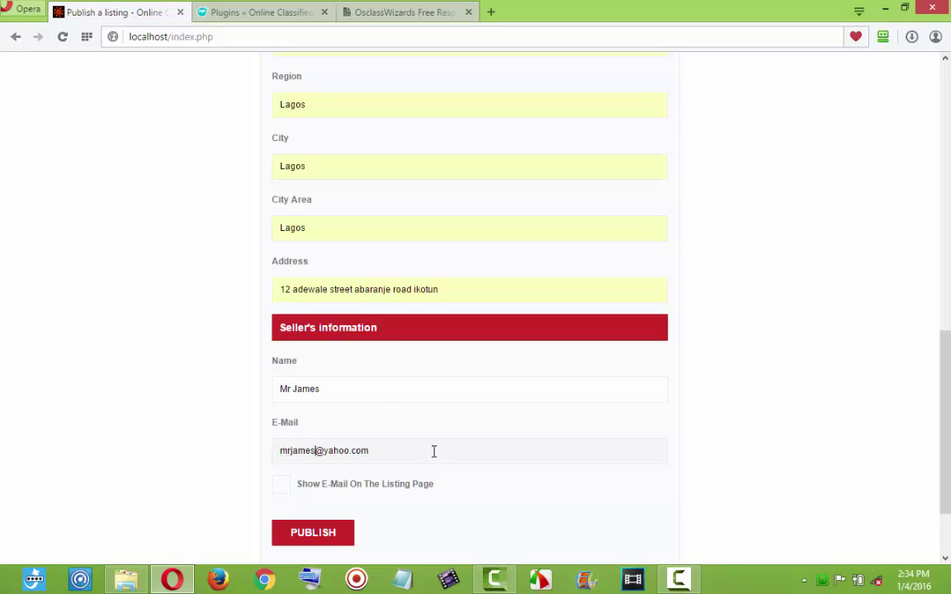
{"action": "scroll", "coordinate": [416, 347], "scroll_direction": "up", "scroll_amount": 3}
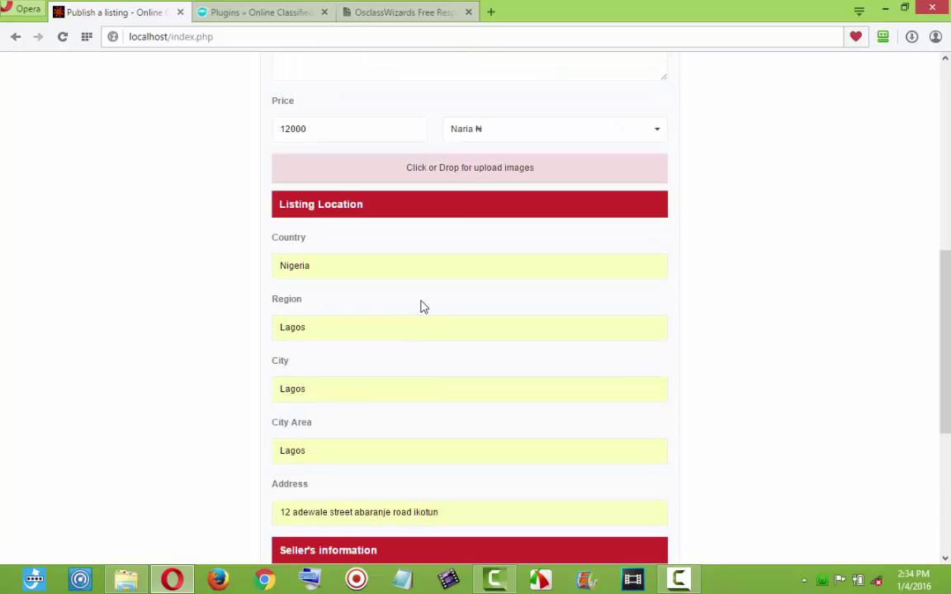
Upload download (2).jpg from Pictures > osclass as the listing's BlackBerry photo.
{"action": "left_click", "coordinate": [462, 175]}
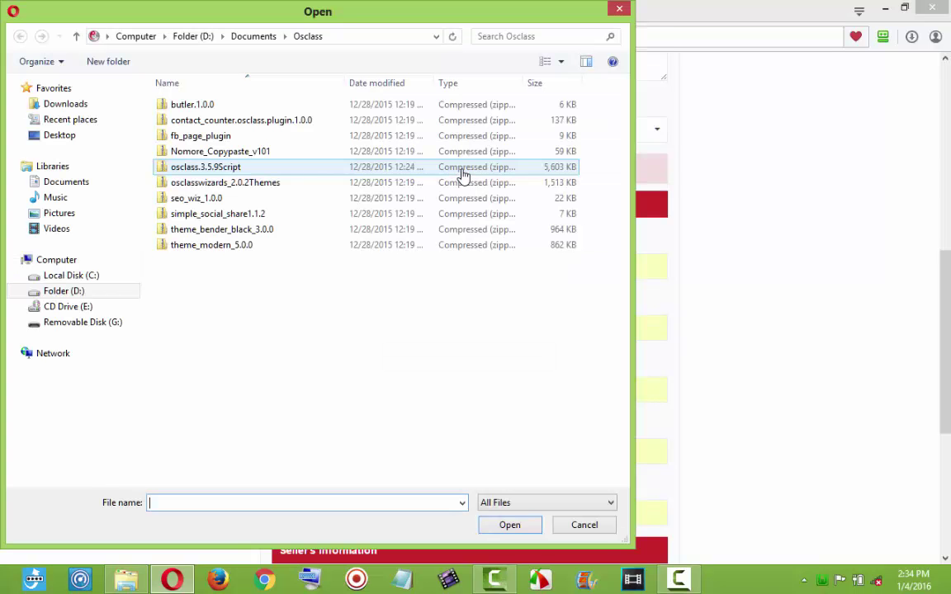
{"action": "left_click", "coordinate": [62, 213]}
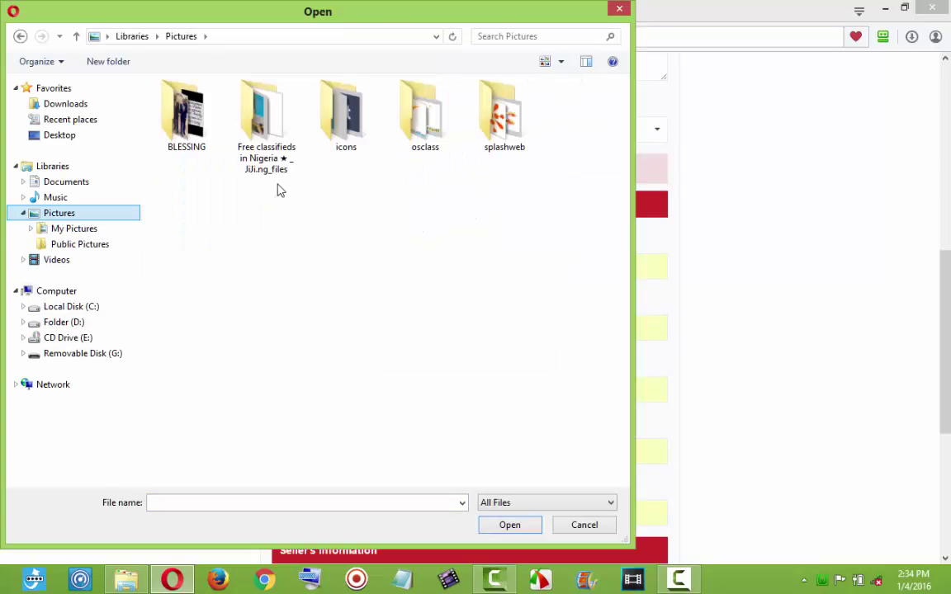
{"action": "double_click", "coordinate": [423, 115]}
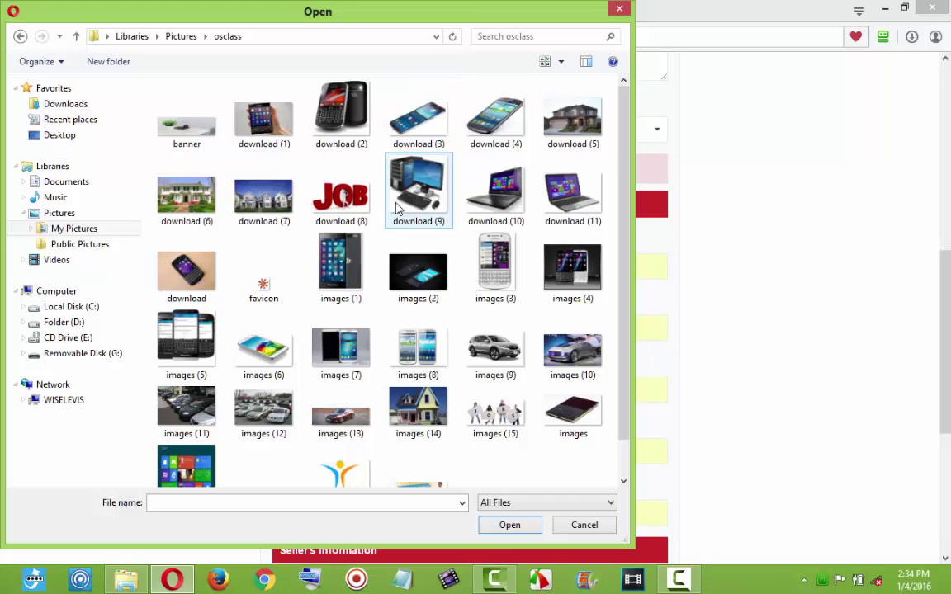
{"action": "double_click", "coordinate": [340, 124]}
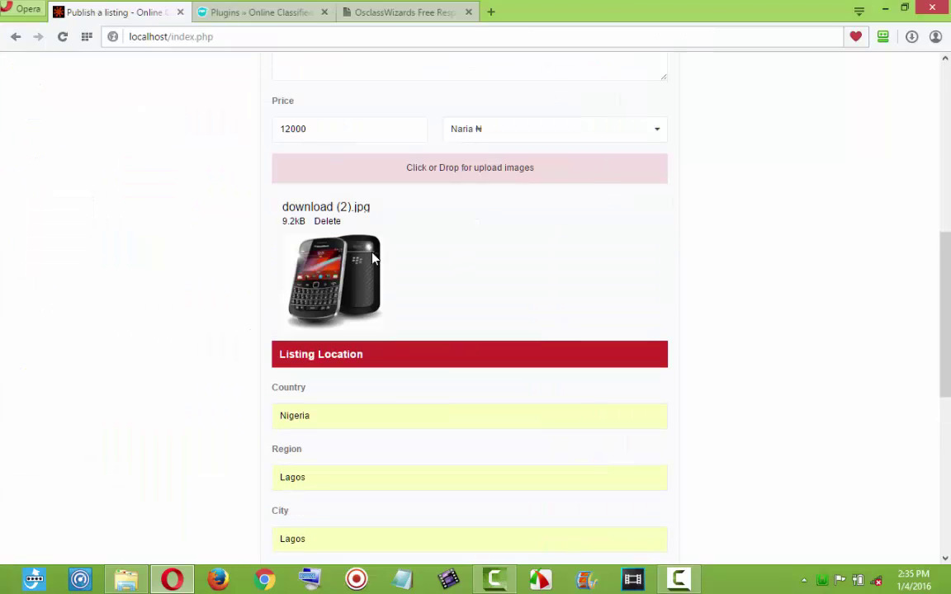
{"action": "scroll", "coordinate": [404, 279], "scroll_direction": "down", "scroll_amount": 5}
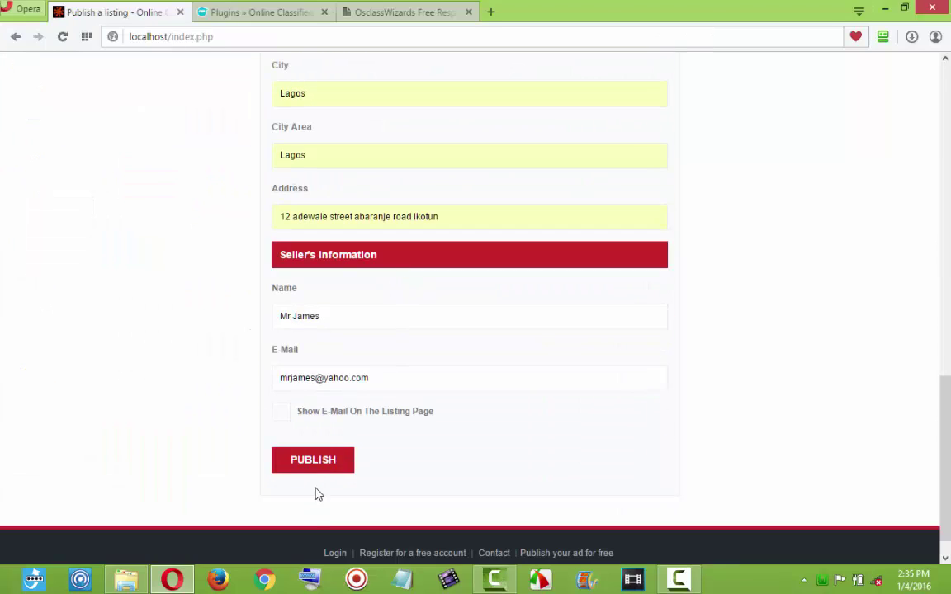
Tick 'Show E-Mail On The Listing Page' and publish the blackberry listing at 12000 Naira.
{"action": "left_click", "coordinate": [282, 412]}
{"action": "left_click", "coordinate": [322, 462]}
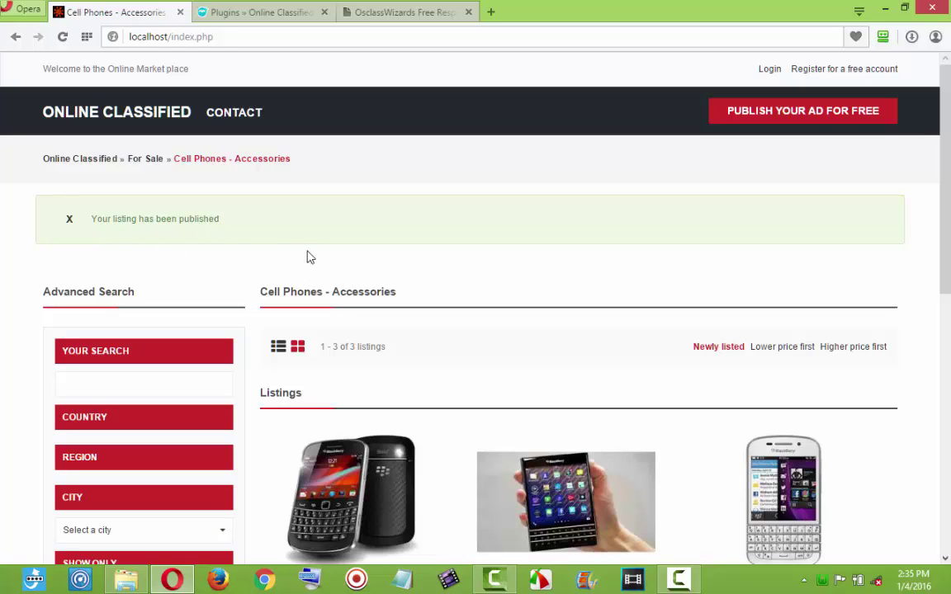
{"action": "scroll", "coordinate": [314, 266], "scroll_direction": "down", "scroll_amount": 2}
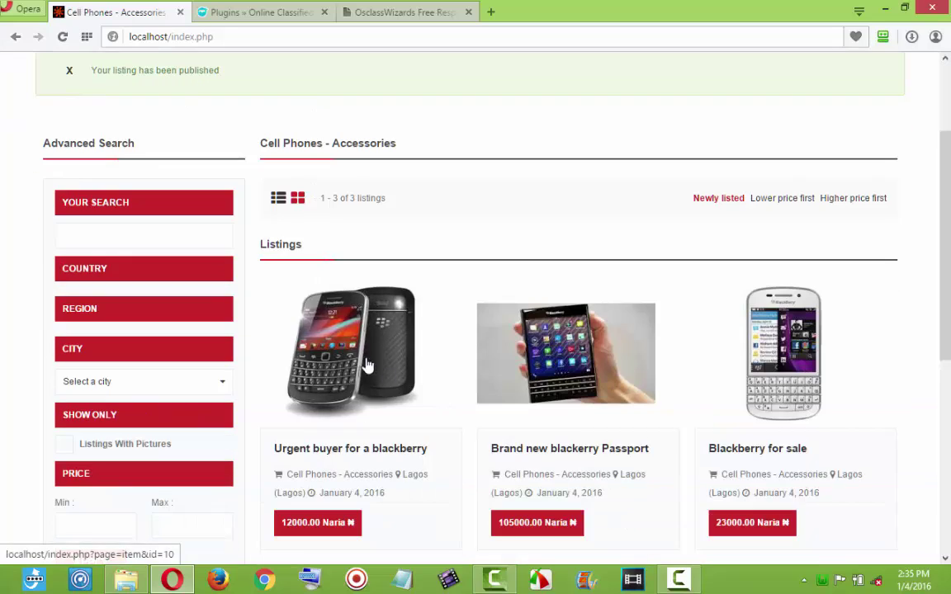
{"action": "scroll", "coordinate": [324, 322], "scroll_direction": "up", "scroll_amount": 2}
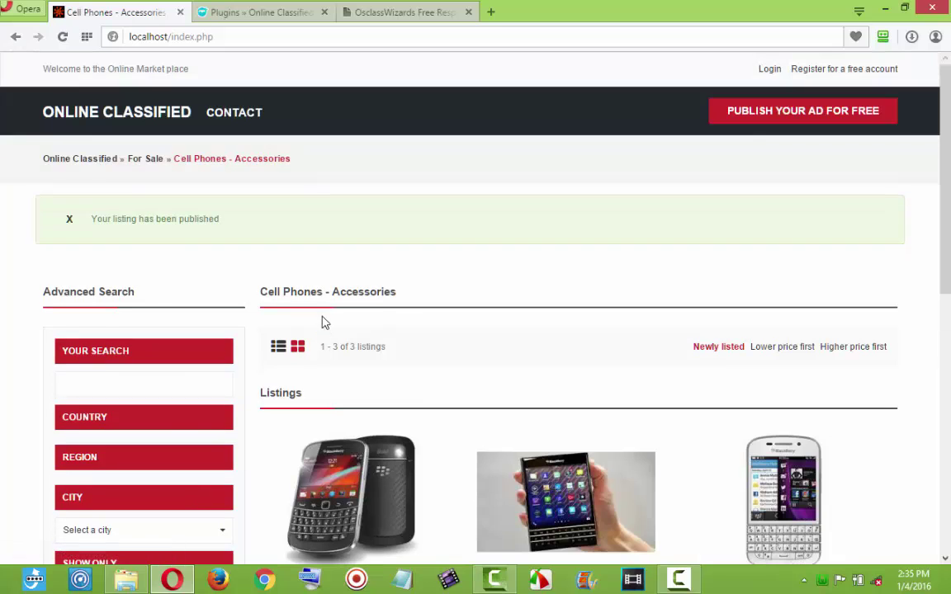
Return to the home page and scroll down to the new listing.
{"action": "left_click", "coordinate": [87, 115]}
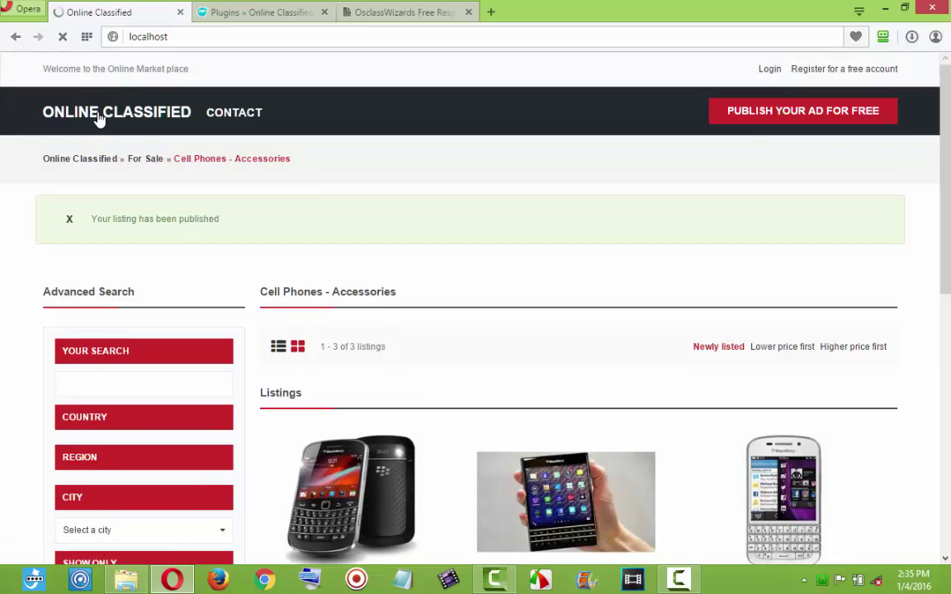
{"action": "scroll", "coordinate": [333, 238], "scroll_direction": "down", "scroll_amount": 8}
{"action": "scroll", "coordinate": [333, 238], "scroll_direction": "down", "scroll_amount": 2}
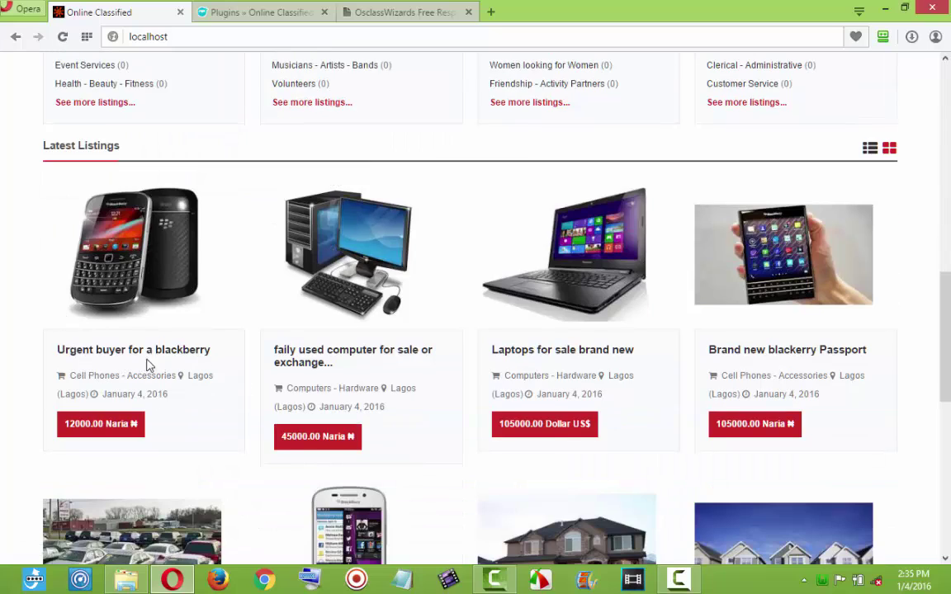
Review the blackberry listing's detail page, then go back to the ONLINE CLASSIFIED home page.
{"action": "left_click", "coordinate": [137, 287]}
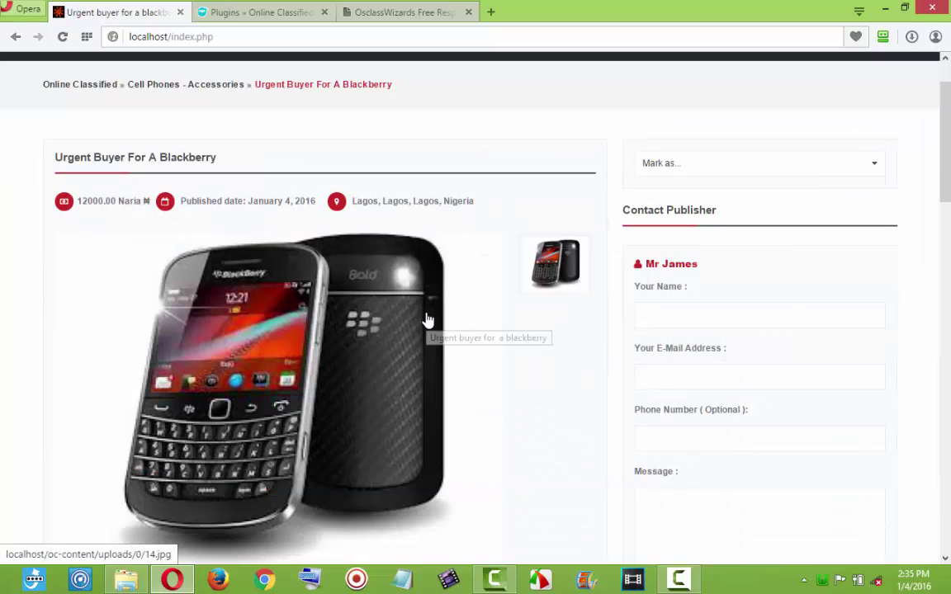
{"action": "scroll", "coordinate": [424, 319], "scroll_direction": "down", "scroll_amount": 2}
{"action": "scroll", "coordinate": [431, 367], "scroll_direction": "down", "scroll_amount": 8}
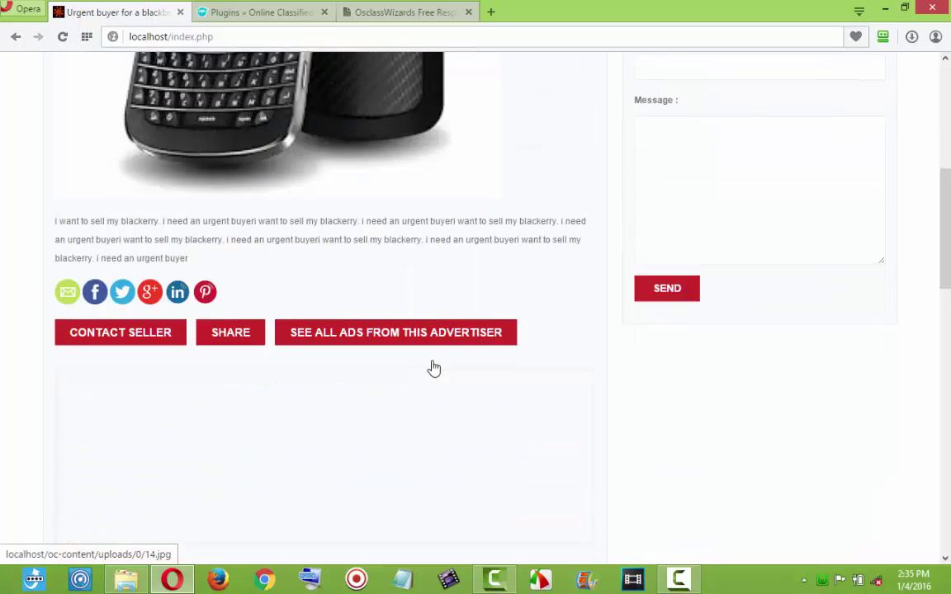
{"action": "scroll", "coordinate": [433, 365], "scroll_direction": "up", "scroll_amount": 5}
{"action": "scroll", "coordinate": [703, 263], "scroll_direction": "up", "scroll_amount": 6}
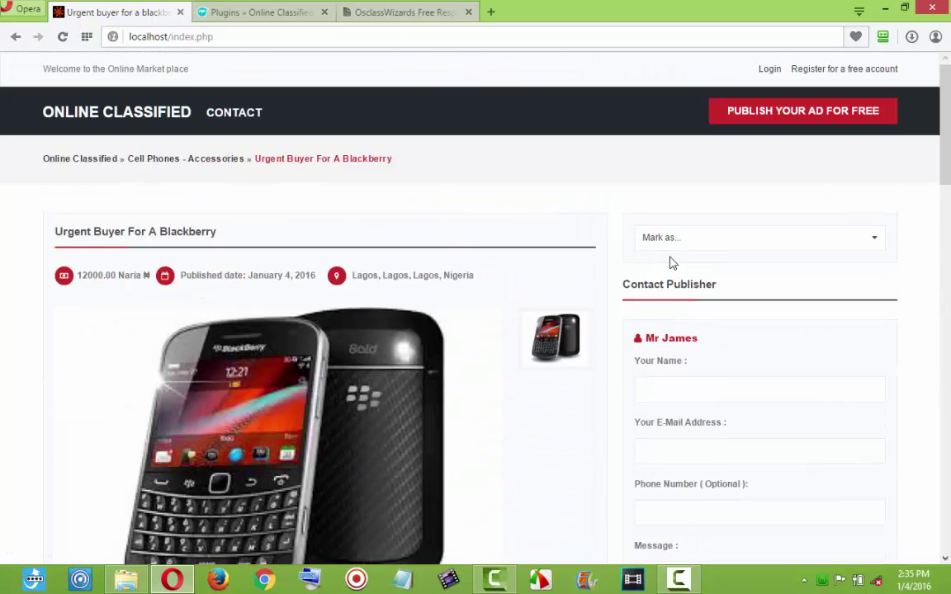
{"action": "scroll", "coordinate": [702, 269], "scroll_direction": "down", "scroll_amount": 2}
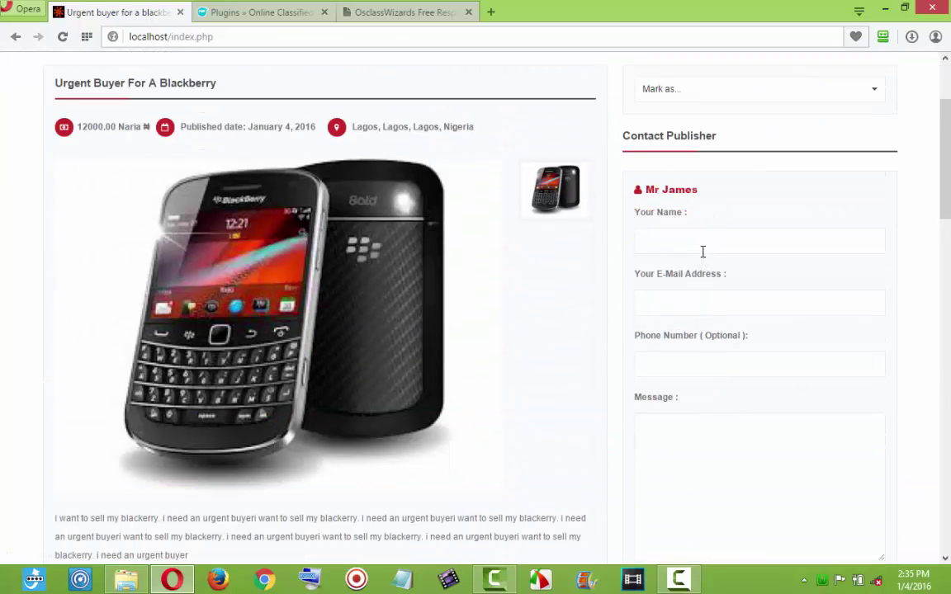
{"action": "scroll", "coordinate": [700, 261], "scroll_direction": "down", "scroll_amount": 18}
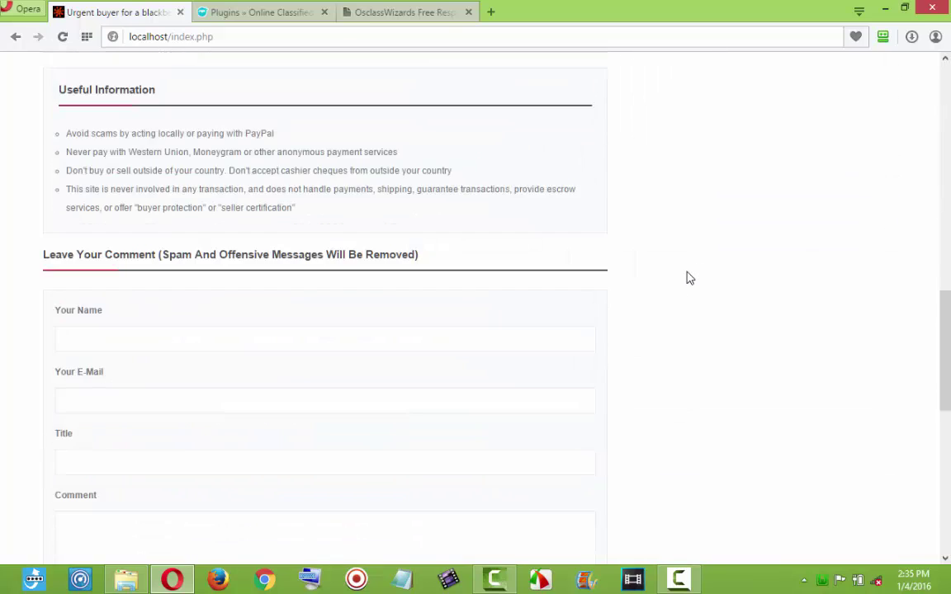
{"action": "scroll", "coordinate": [842, 297], "scroll_direction": "up", "scroll_amount": 10}
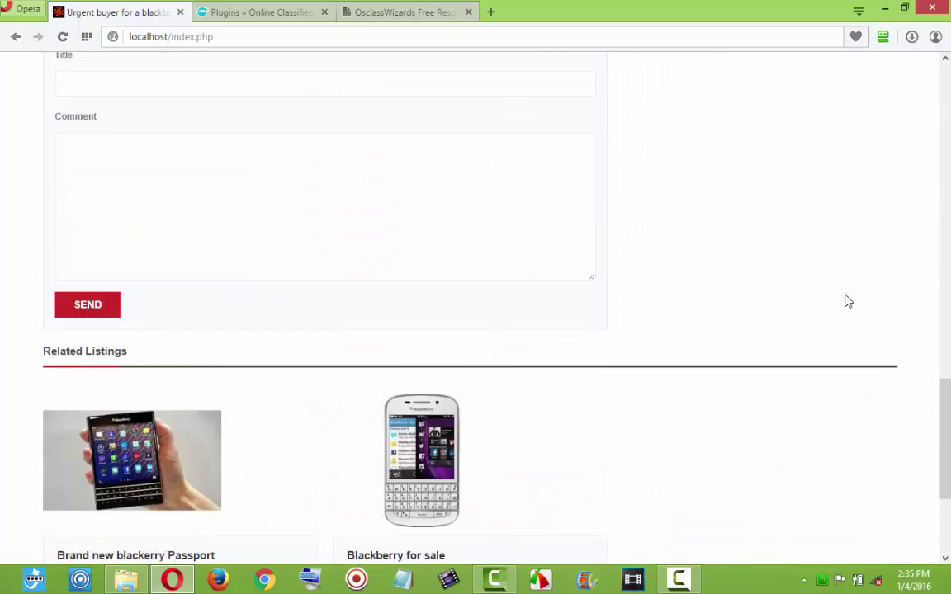
{"action": "scroll", "coordinate": [111, 127], "scroll_direction": "up", "scroll_amount": 7}
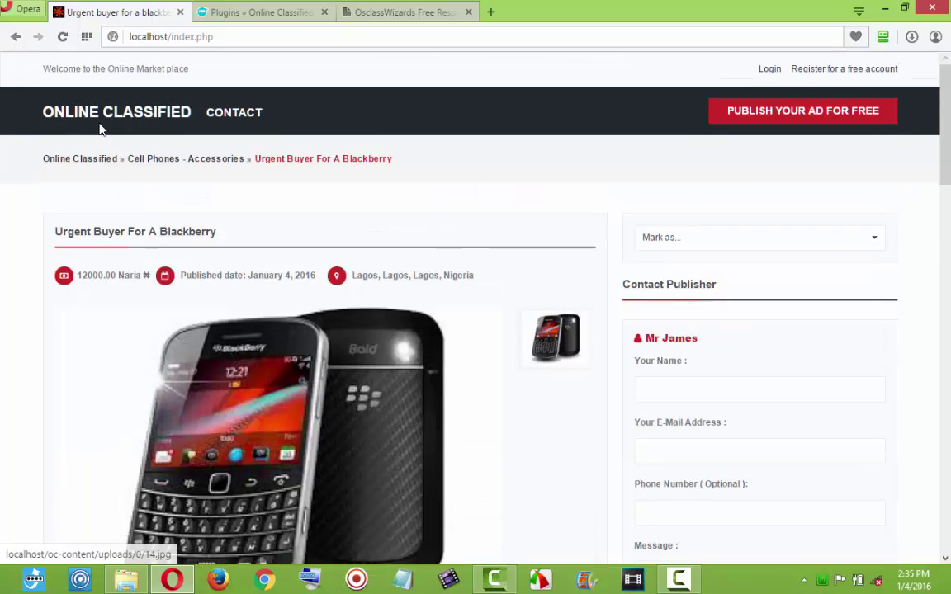
{"action": "left_click", "coordinate": [93, 121]}
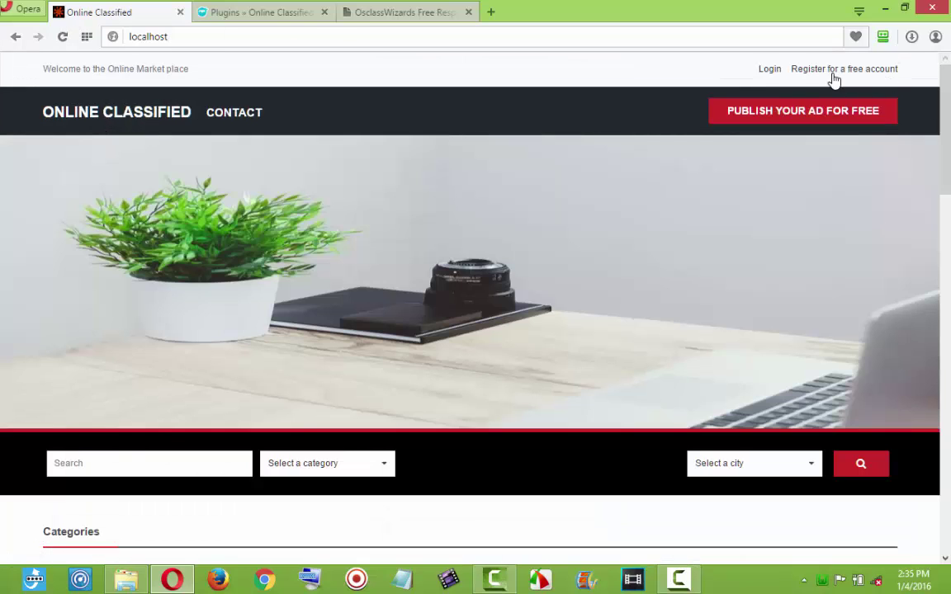
On the free-account registration form, enter a name, e-mail address and the same password twice.
{"action": "left_click", "coordinate": [836, 71]}
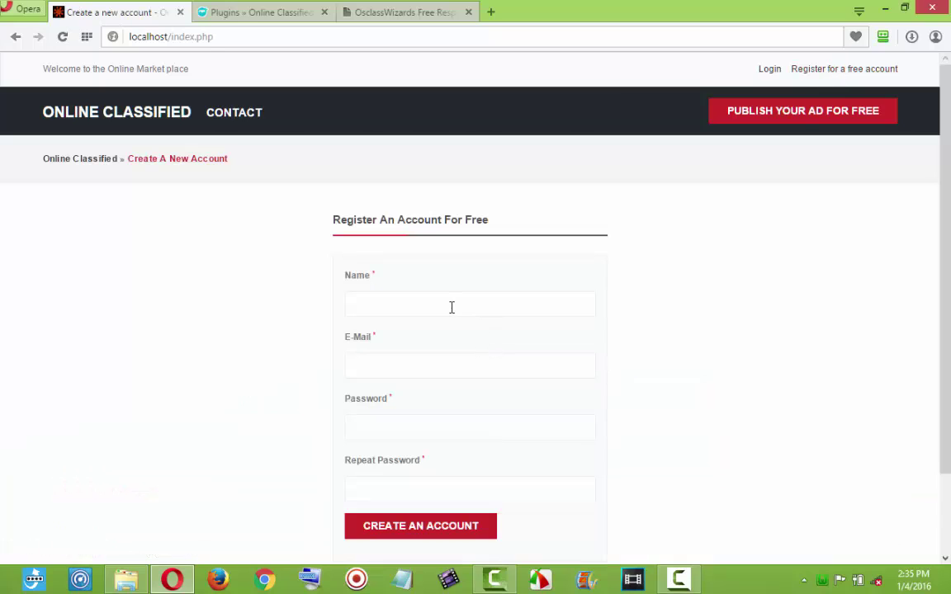
{"action": "left_click", "coordinate": [452, 307]}
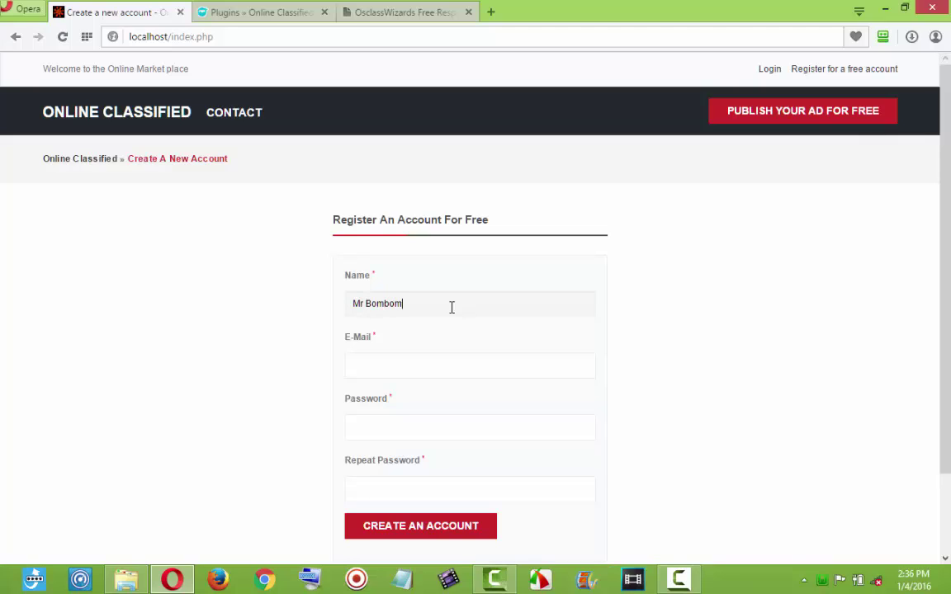
{"action": "left_click", "coordinate": [410, 366]}
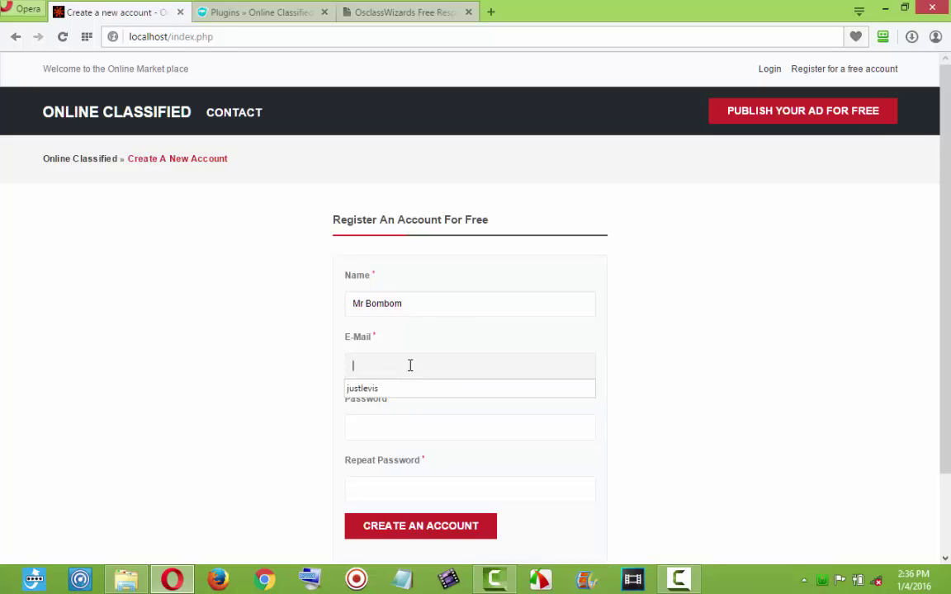
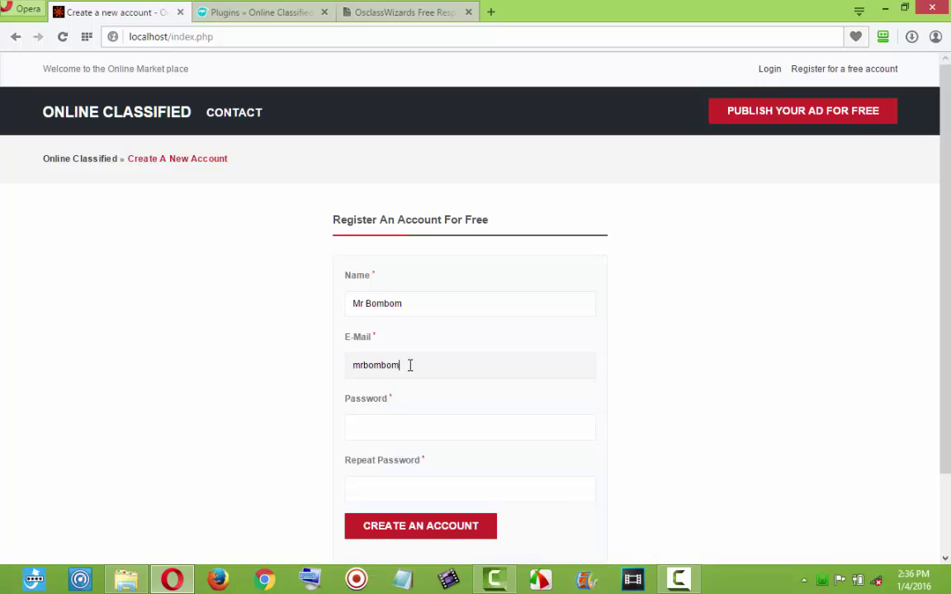
{"action": "left_click", "coordinate": [405, 426]}
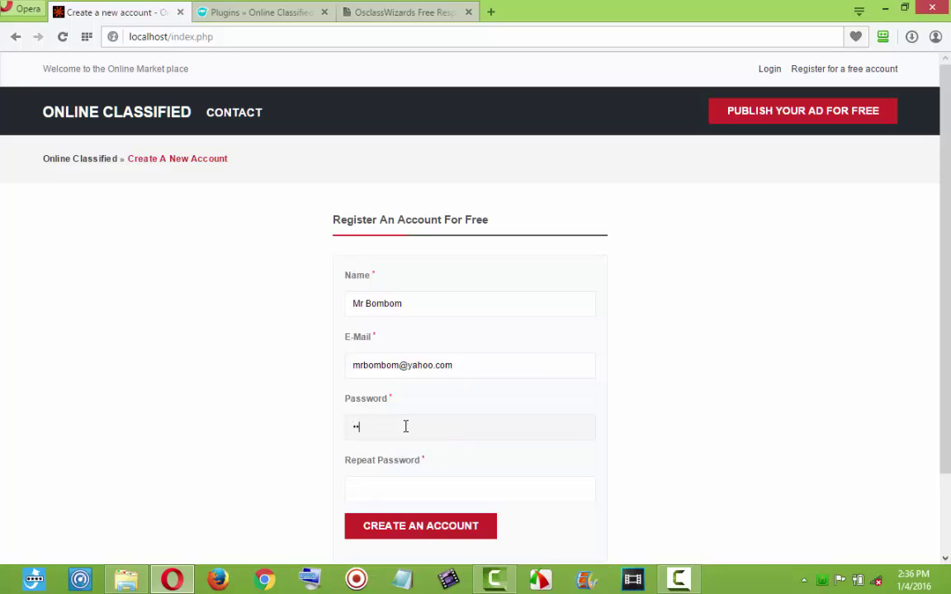
{"action": "left_click", "coordinate": [386, 487]}
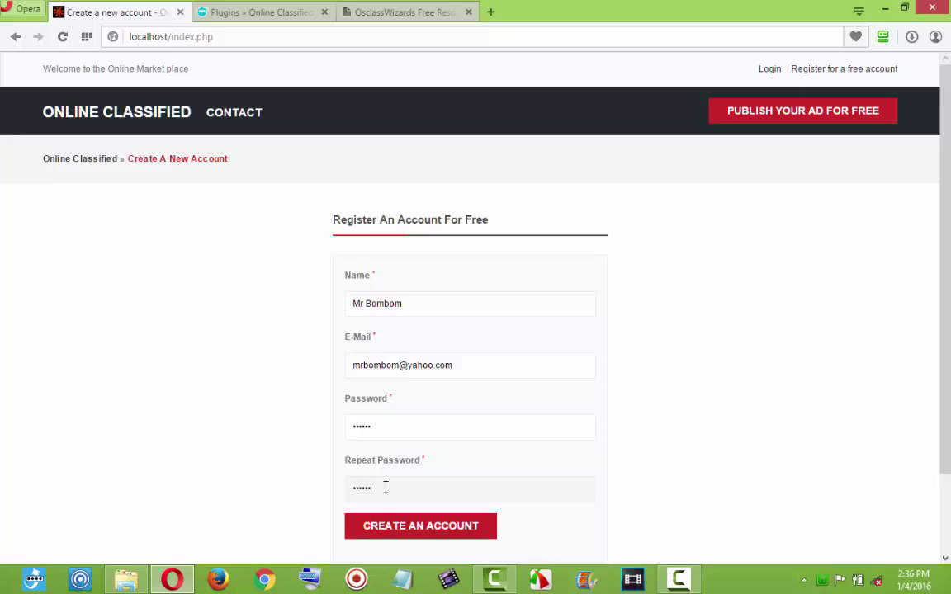
In admin Users > User Settings, untick 'Users need to validate their account' and save.
{"action": "left_click", "coordinate": [228, 19]}
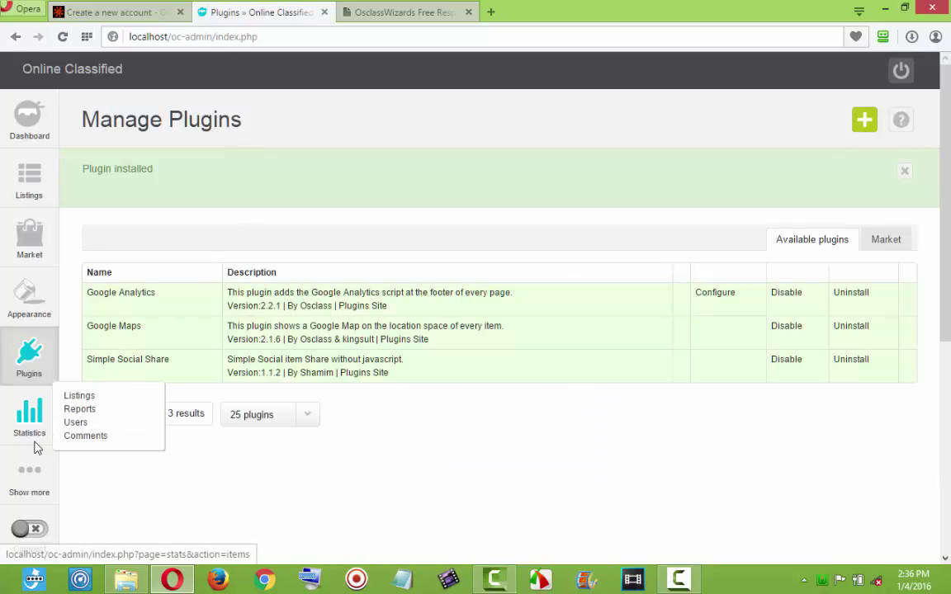
{"action": "mouse_move", "coordinate": [38, 482]}
{"action": "mouse_move", "coordinate": [208, 491]}
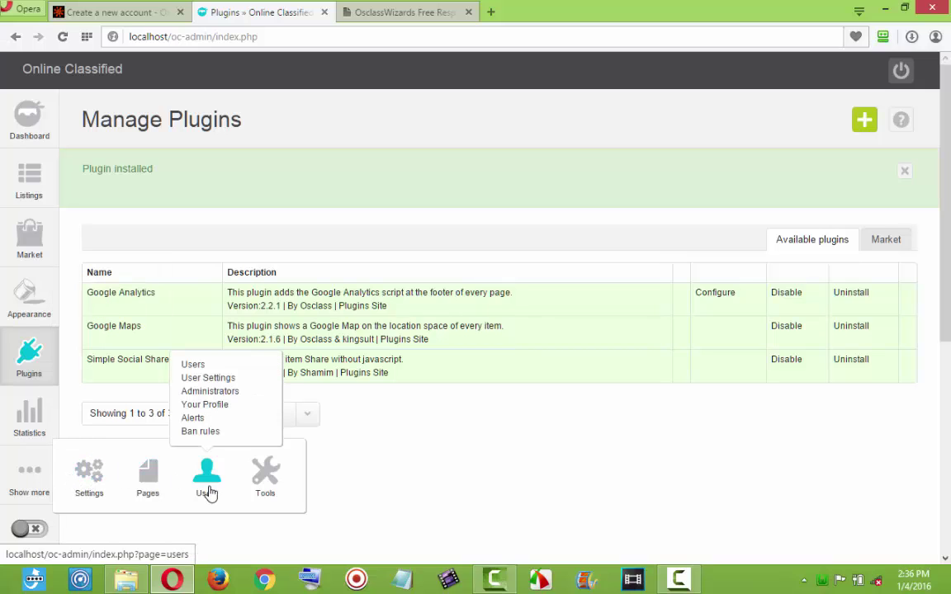
{"action": "left_click", "coordinate": [219, 379]}
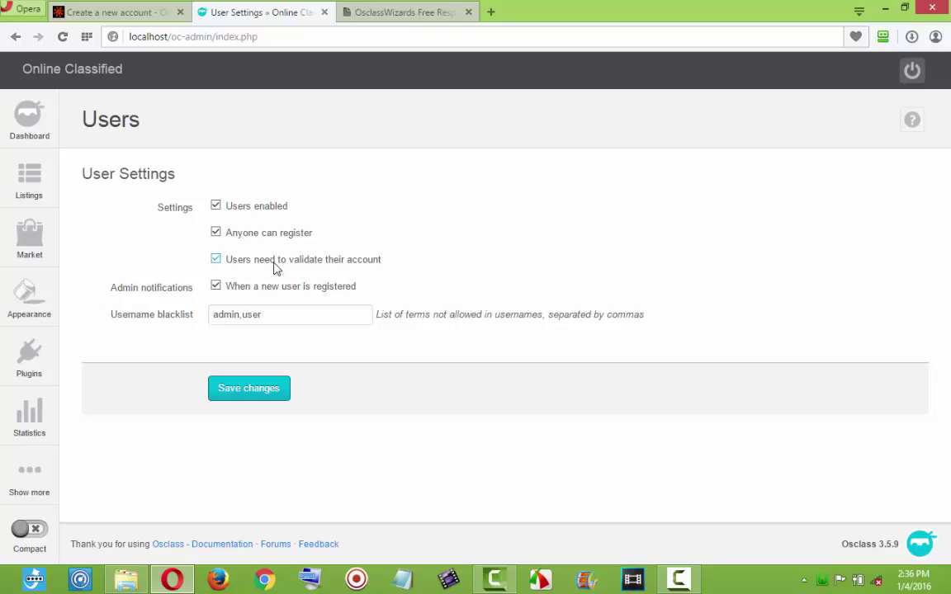
{"action": "left_click", "coordinate": [217, 261]}
{"action": "left_click", "coordinate": [253, 394]}
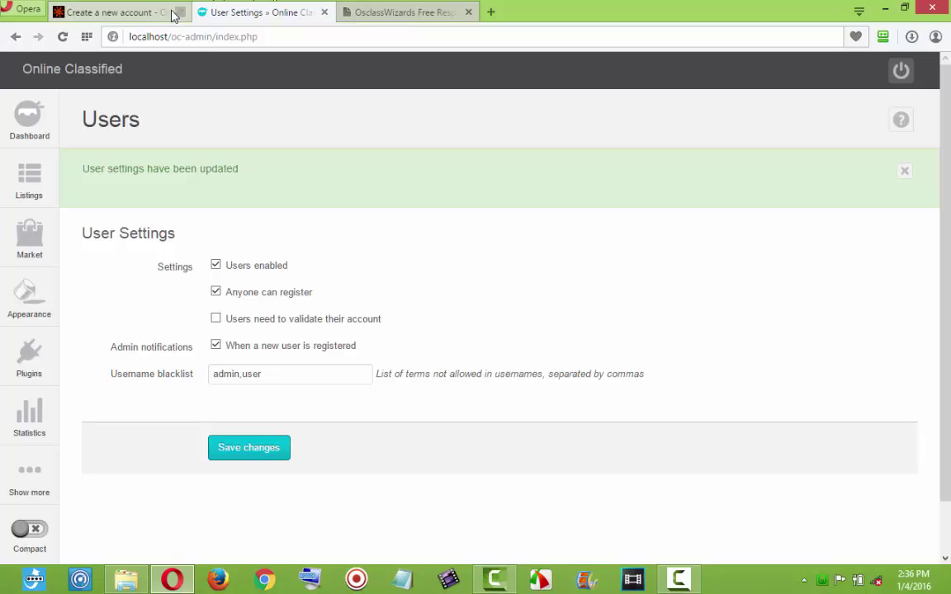
{"action": "left_click", "coordinate": [144, 15]}
Submit Create an account, cancelling the RoboForm prompt and choosing Never to save the password.
{"action": "scroll", "coordinate": [388, 291], "scroll_direction": "down", "scroll_amount": 2}
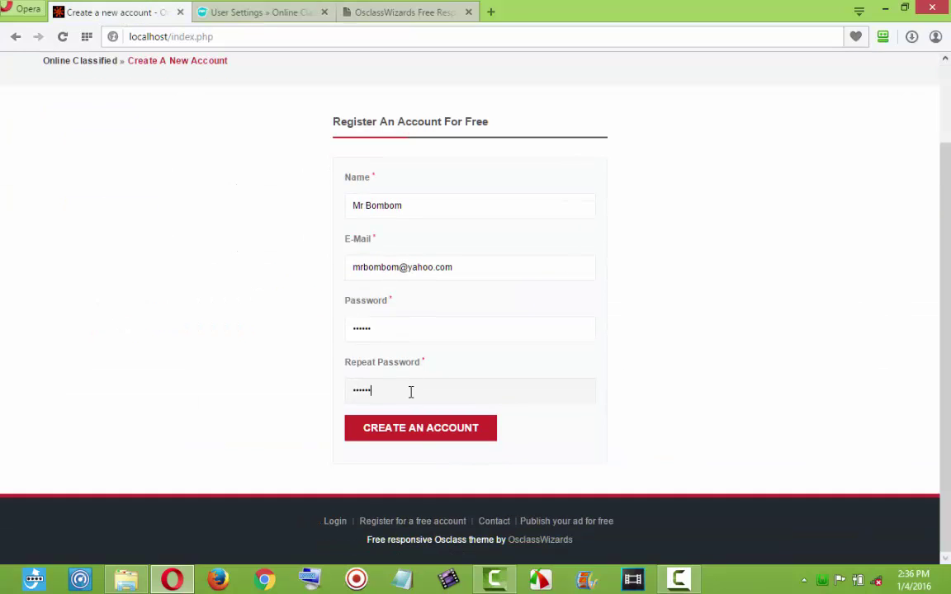
{"action": "left_click", "coordinate": [406, 435]}
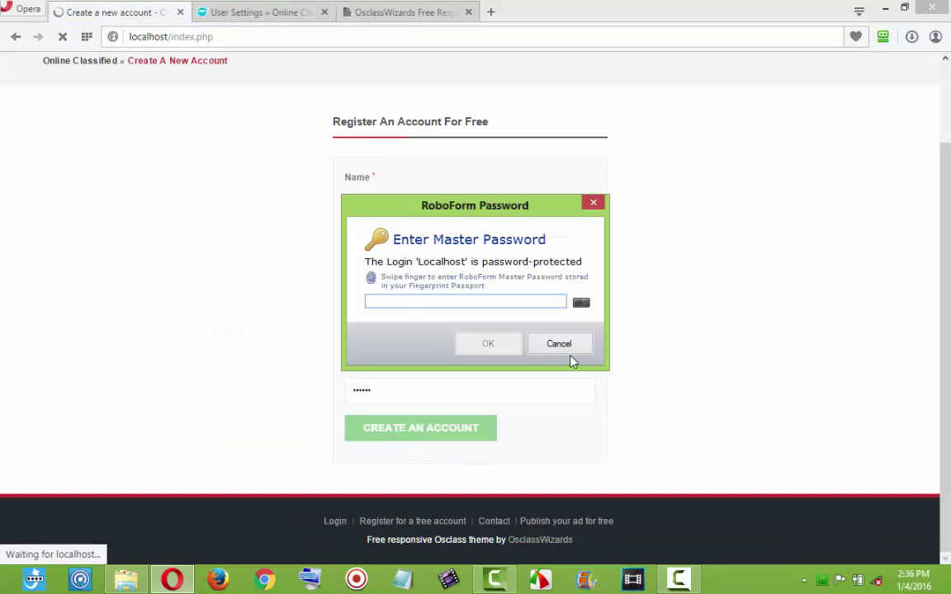
{"action": "left_click", "coordinate": [565, 345]}
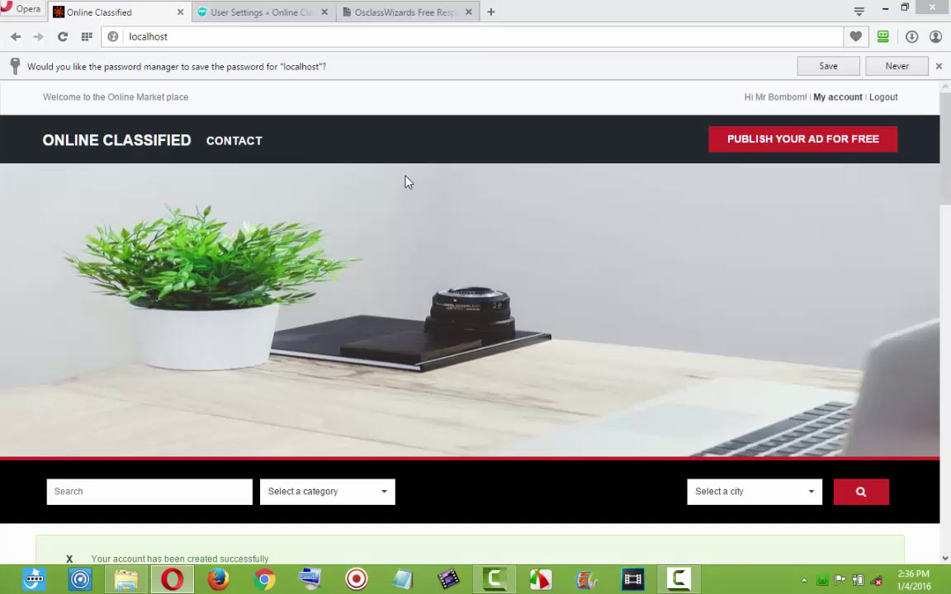
{"action": "left_click", "coordinate": [896, 66]}
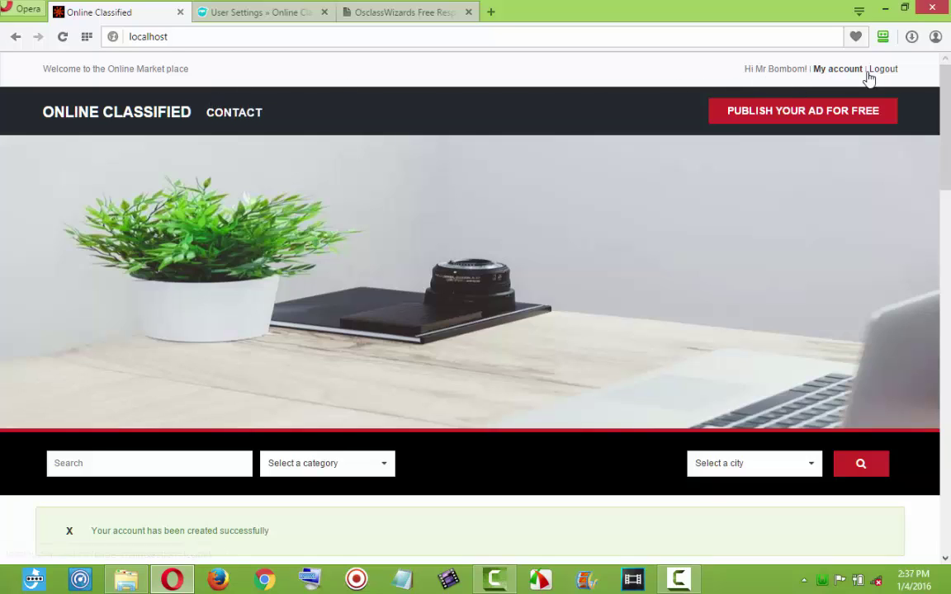
{"action": "left_click_drag", "start_coordinate": [943, 102], "coordinate": [948, 152]}
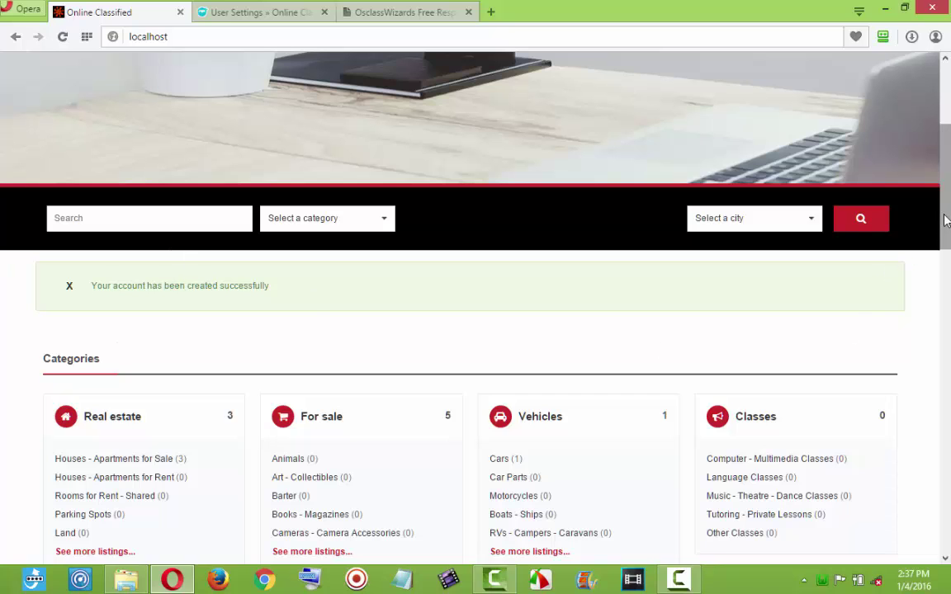
{"action": "left_click_drag", "start_coordinate": [946, 213], "coordinate": [950, 151]}
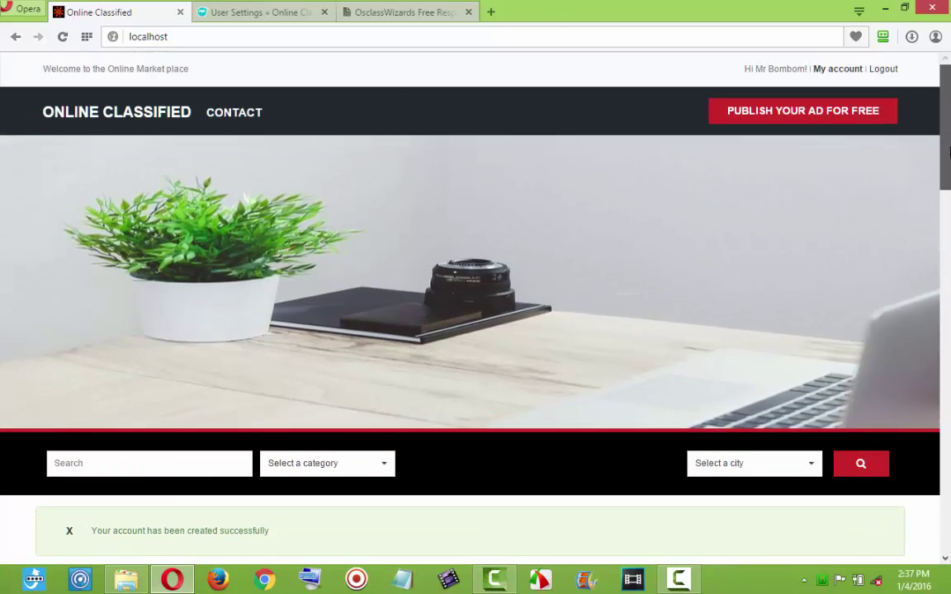
Start a new listing in the Accounting - Finance category.
{"action": "left_click", "coordinate": [823, 117]}
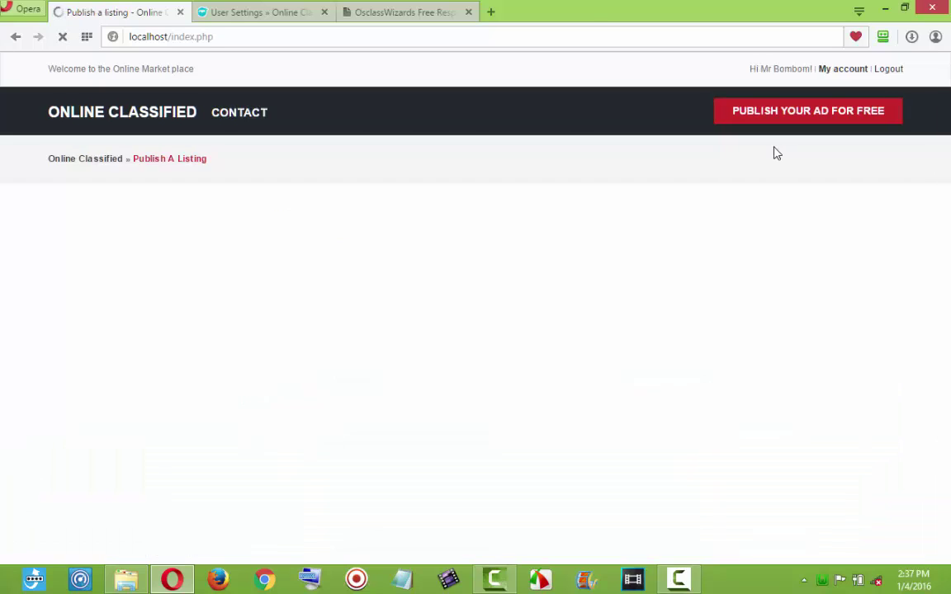
{"action": "left_click", "coordinate": [357, 342]}
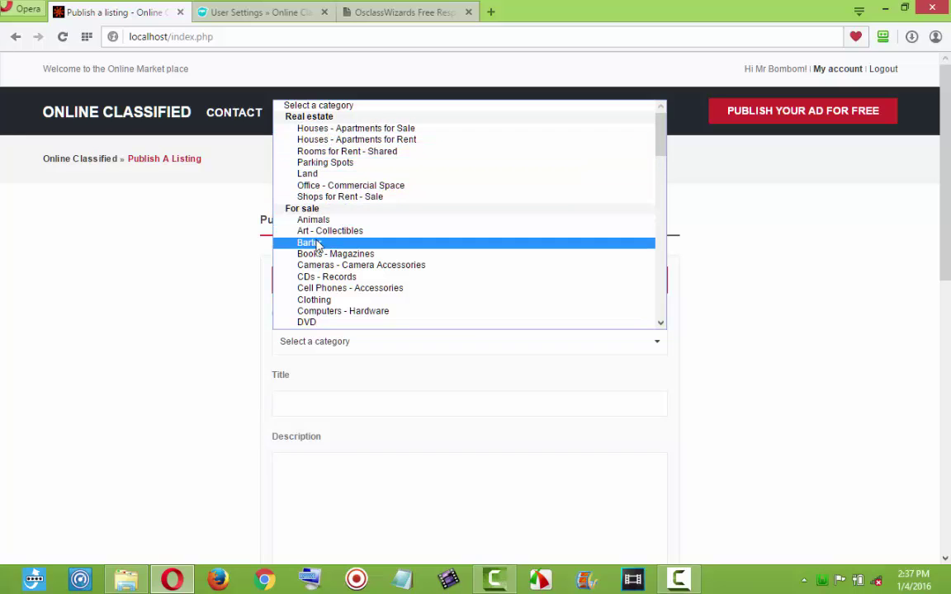
{"action": "scroll", "coordinate": [326, 294], "scroll_direction": "down", "scroll_amount": 15}
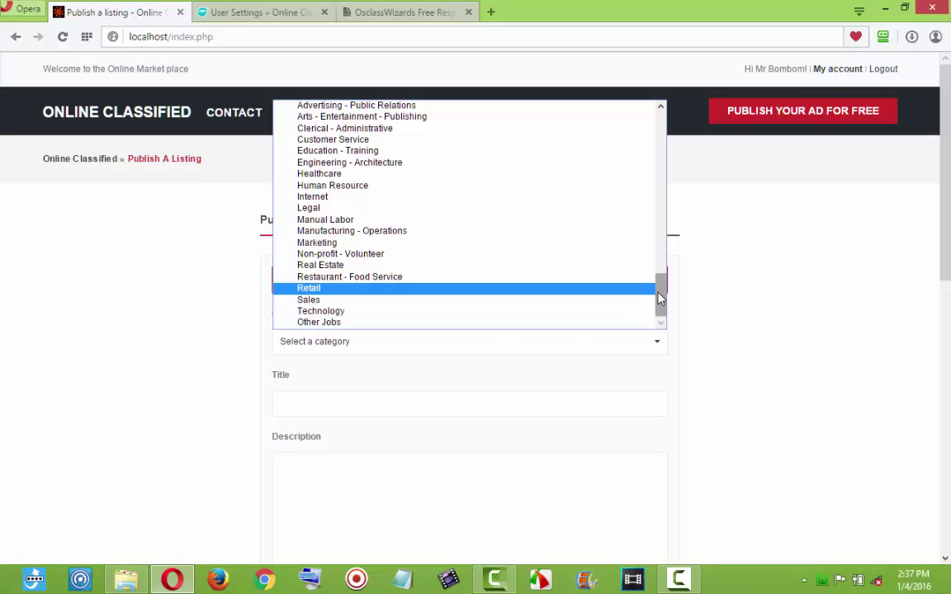
{"action": "left_click_drag", "start_coordinate": [659, 299], "coordinate": [661, 277]}
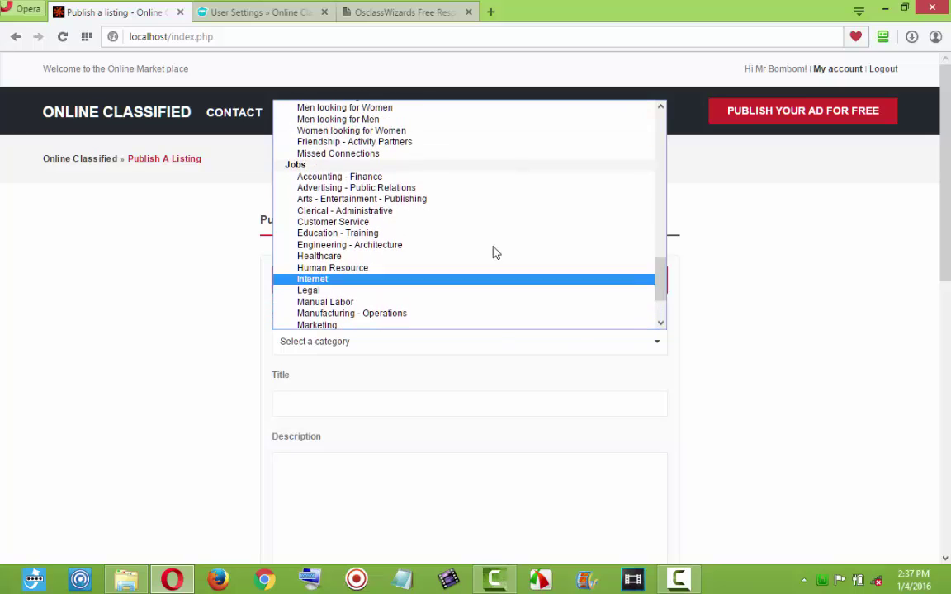
{"action": "left_click", "coordinate": [364, 180]}
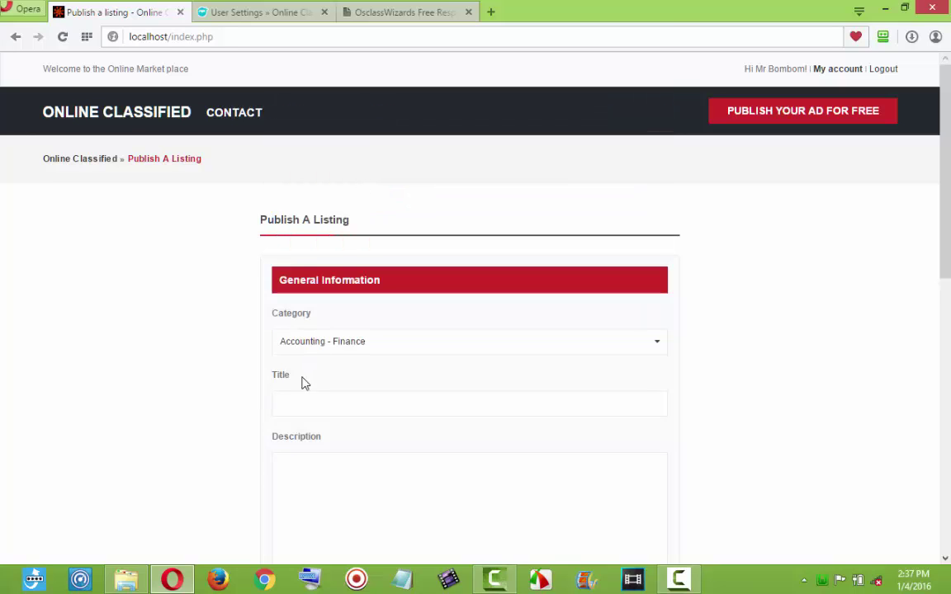
Title it 'An Accountant needed', fixing the misspellings nedded and Acountant.
{"action": "left_click", "coordinate": [303, 404]}
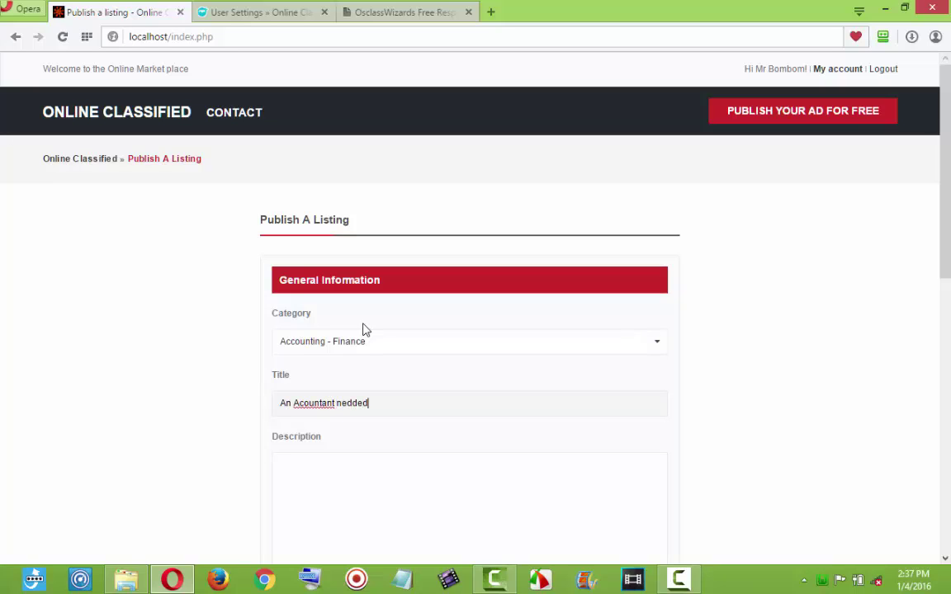
{"action": "right_click", "coordinate": [352, 403]}
{"action": "left_click", "coordinate": [453, 169]}
{"action": "right_click", "coordinate": [328, 408]}
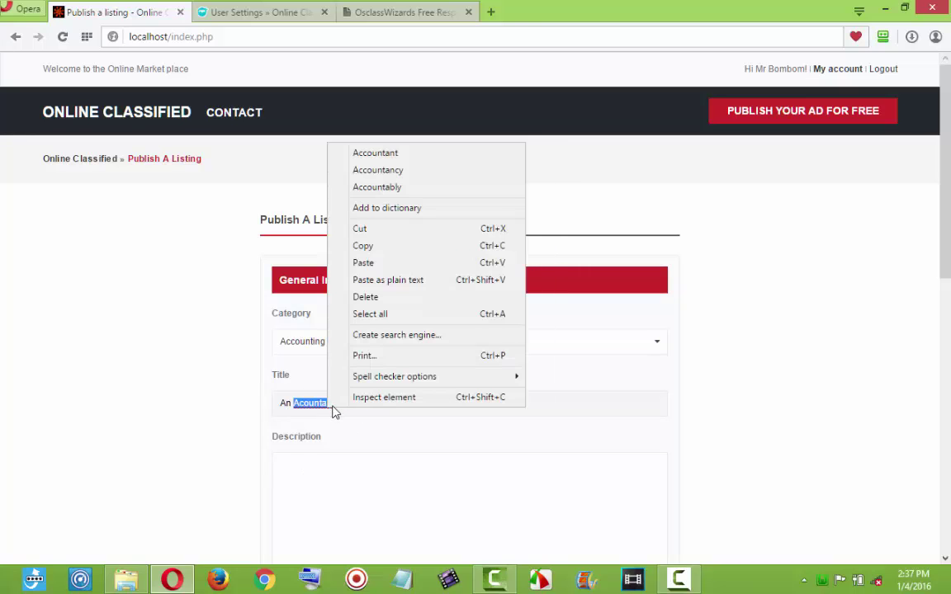
{"action": "left_click", "coordinate": [400, 154]}
Paste the repeated blackberry sale text into the Description.
{"action": "scroll", "coordinate": [342, 476], "scroll_direction": "down", "scroll_amount": 1}
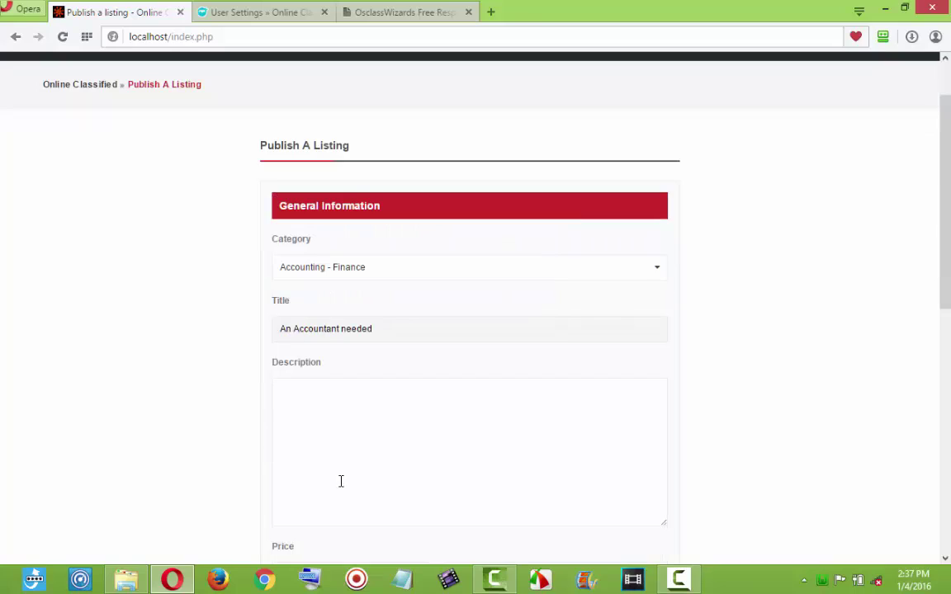
{"action": "left_click", "coordinate": [347, 420]}
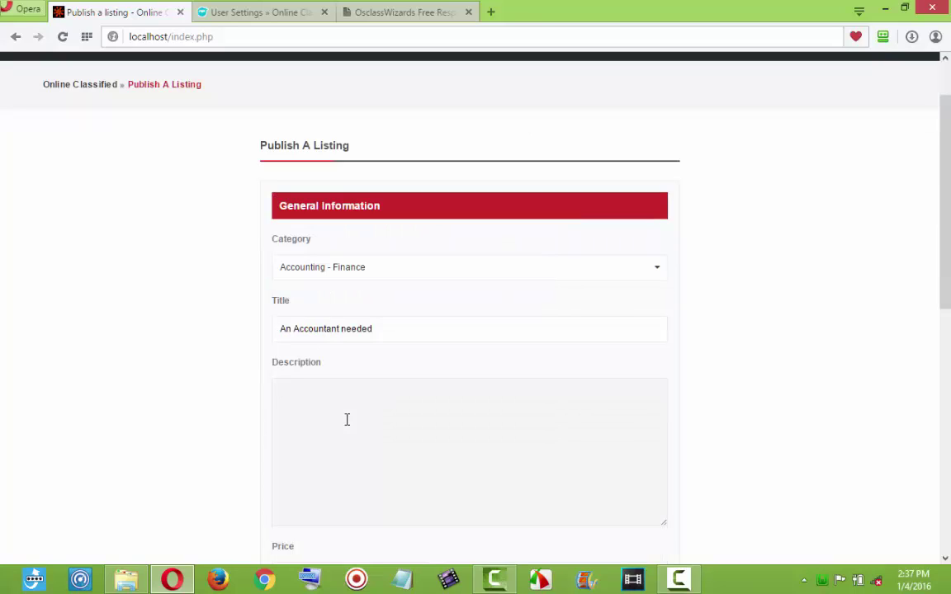
{"action": "key", "text": "ctrl+v"}
{"action": "key", "text": "ctrl+v"}
{"action": "key", "text": "ctrl+v"}
{"action": "key", "text": "ctrl+v"}
{"action": "key", "text": "ctrl+v"}
{"action": "key", "text": "ctrl+v"}
{"action": "key", "text": "ctrl+v"}
{"action": "key", "text": "ctrl+v"}
{"action": "key", "text": "ctrl+v"}
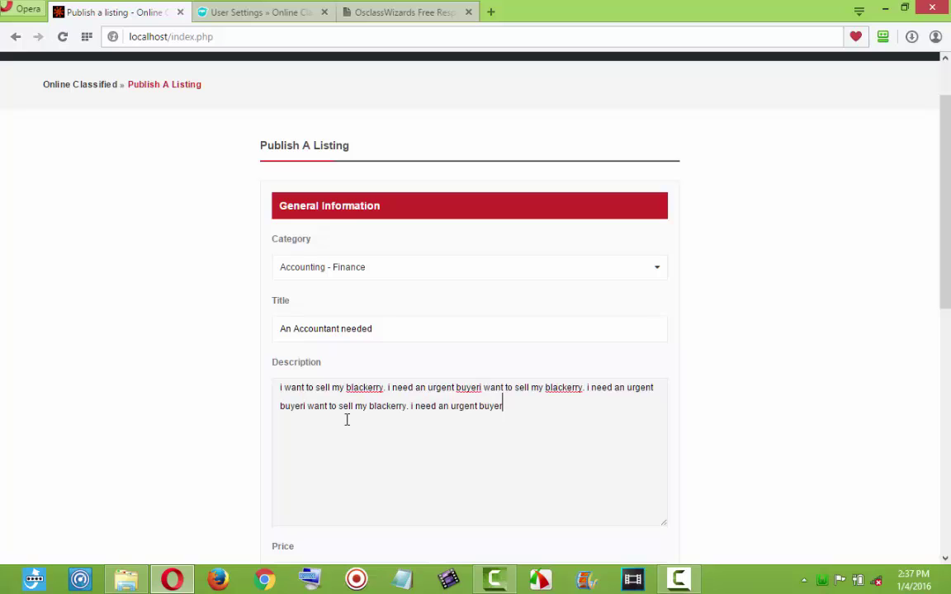
{"action": "scroll", "coordinate": [346, 419], "scroll_direction": "down", "scroll_amount": 4}
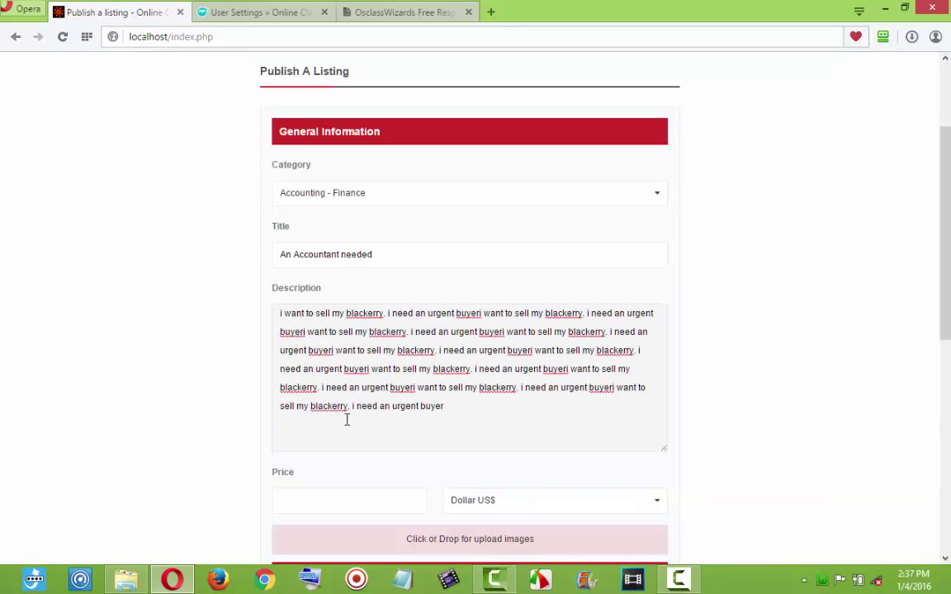
Set the price to 12000 - 40000 in Naria ₦.
{"action": "left_click", "coordinate": [364, 277]}
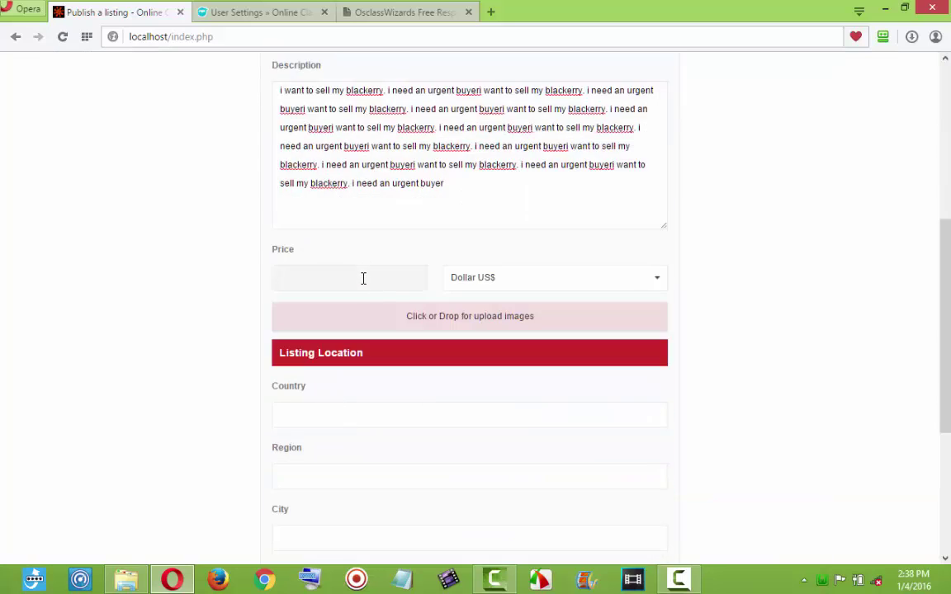
{"action": "type", "text": "120"}
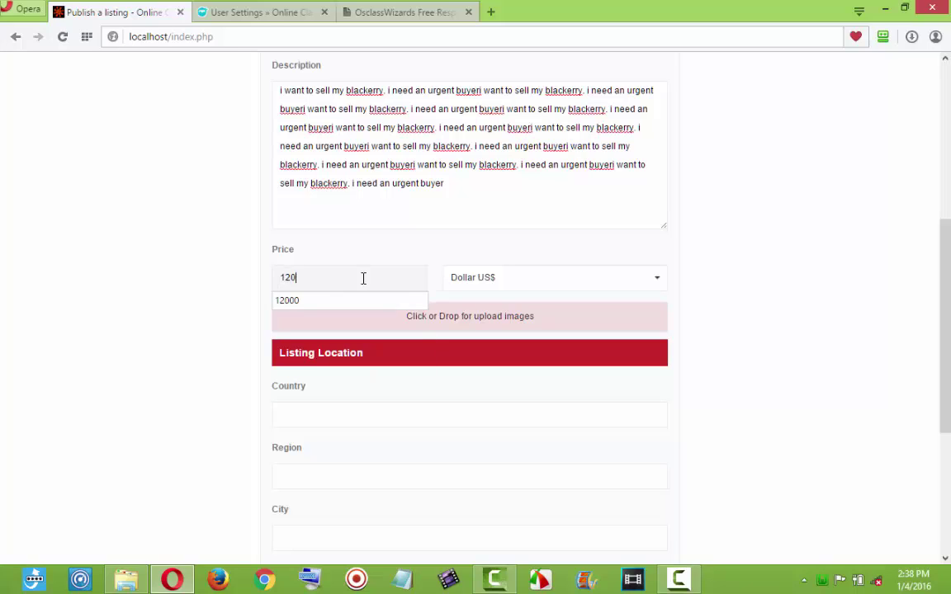
{"action": "type", "text": "00 "}
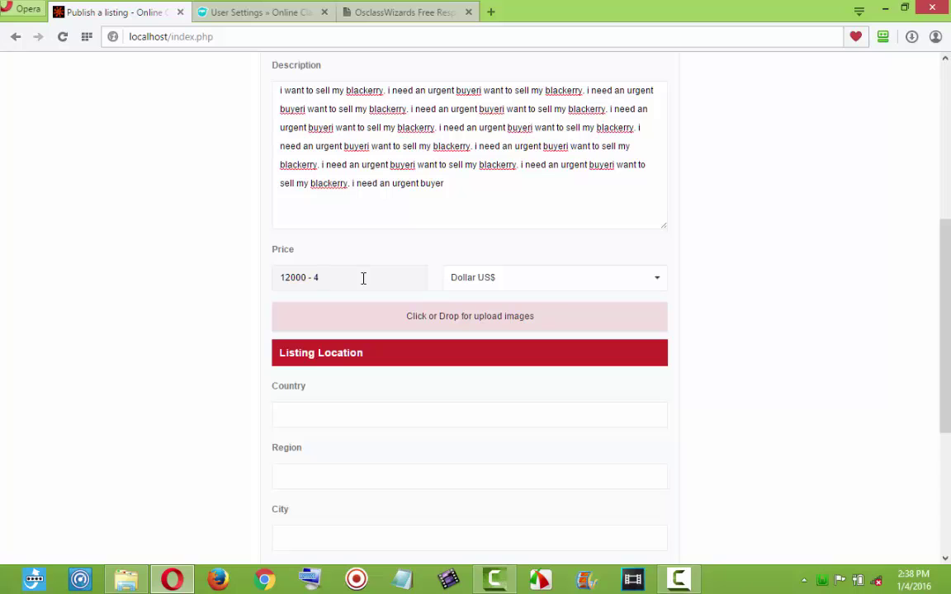
{"action": "type", "text": "- 40000"}
{"action": "left_click", "coordinate": [485, 283]}
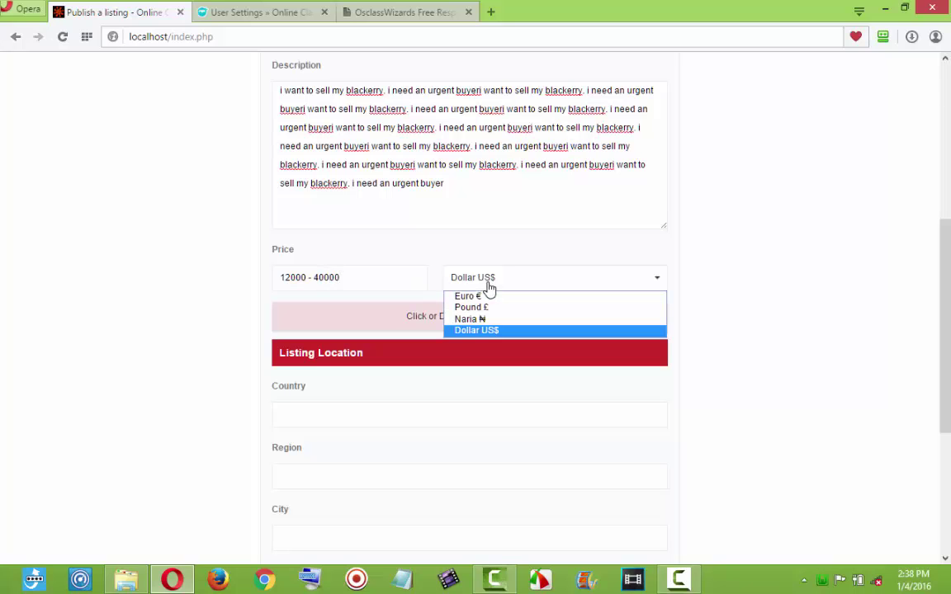
{"action": "left_click", "coordinate": [472, 319]}
Upload the JOB picture download (8).jpg to the listing.
{"action": "left_click", "coordinate": [450, 326]}
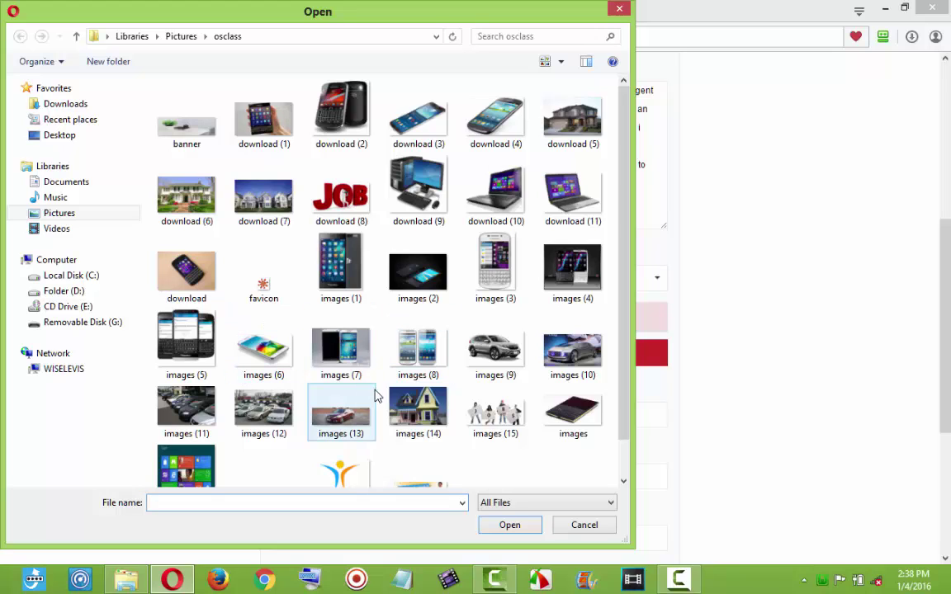
{"action": "left_click", "coordinate": [360, 220]}
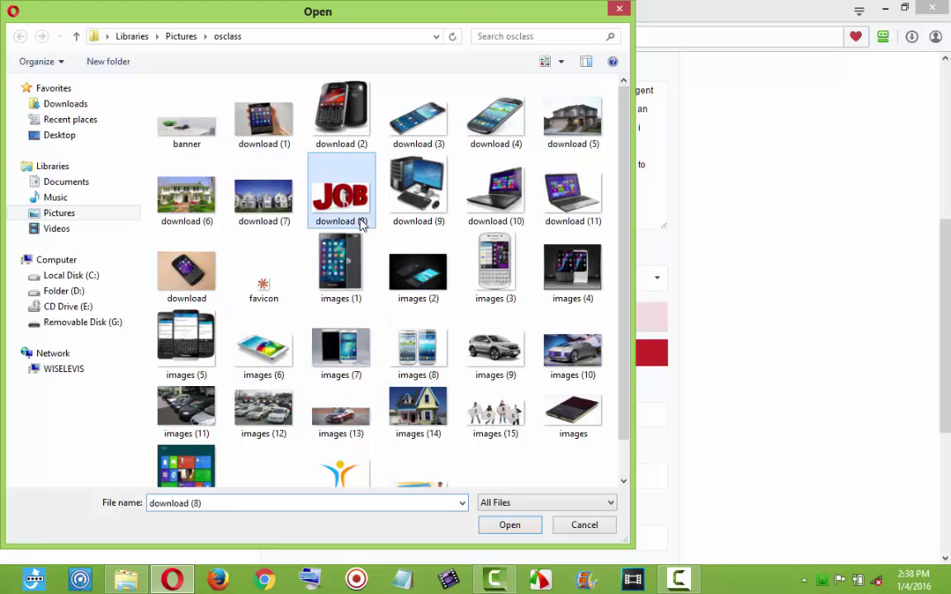
{"action": "double_click", "coordinate": [360, 220]}
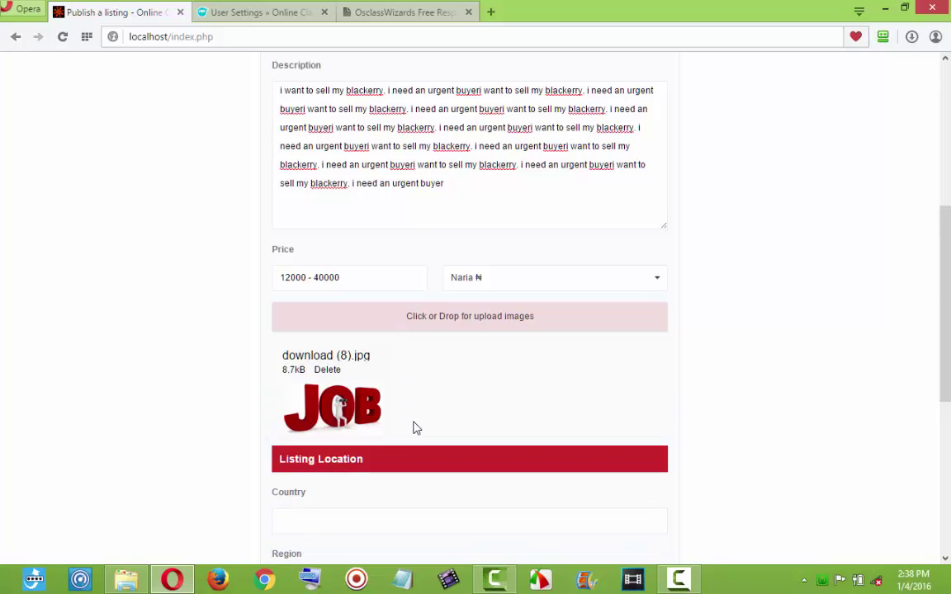
{"action": "scroll", "coordinate": [417, 429], "scroll_direction": "down", "scroll_amount": 3}
Autofill the location as Lagos, Nigeria and replace the address with a new one.
{"action": "left_click", "coordinate": [357, 297]}
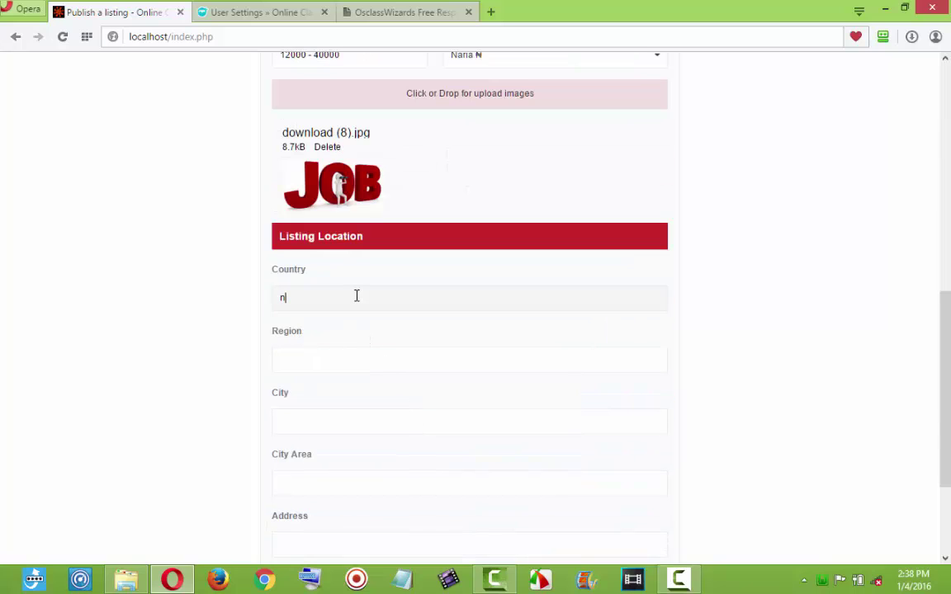
{"action": "type", "text": "n"}
{"action": "left_click", "coordinate": [353, 321]}
{"action": "scroll", "coordinate": [364, 495], "scroll_direction": "down", "scroll_amount": 2}
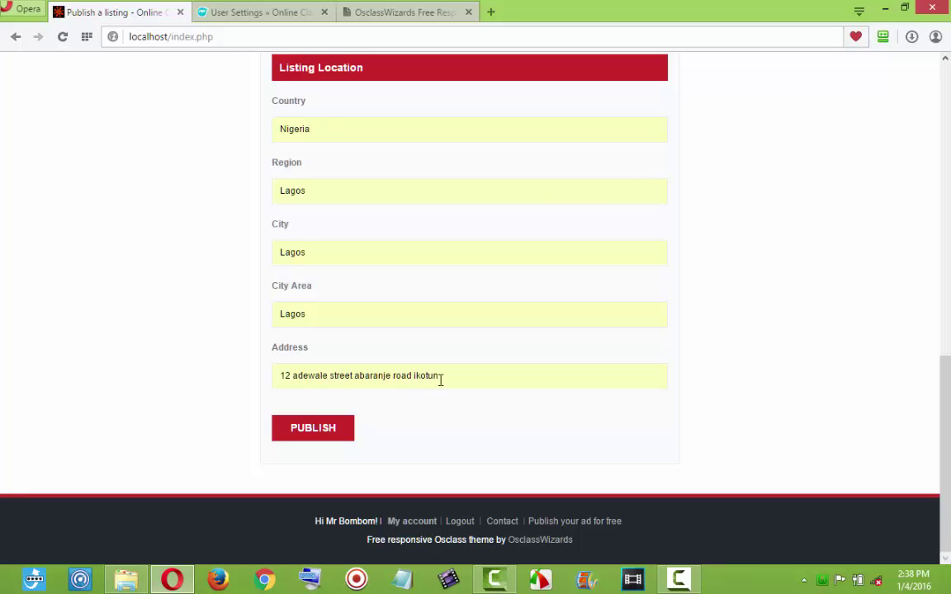
{"action": "left_click_drag", "start_coordinate": [452, 376], "coordinate": [254, 381]}
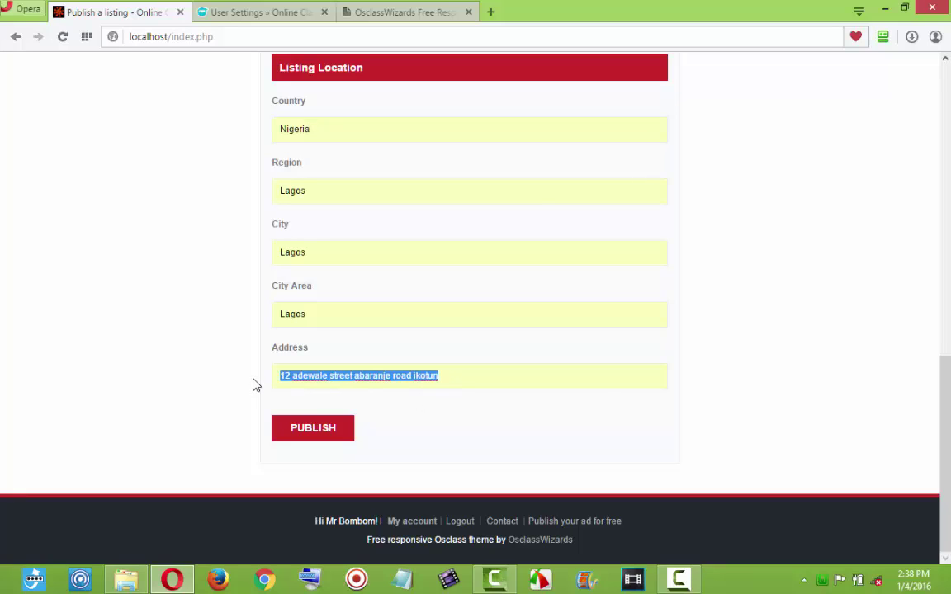
{"action": "key", "text": "BackSpace"}
{"action": "type", "text": ";kl"}
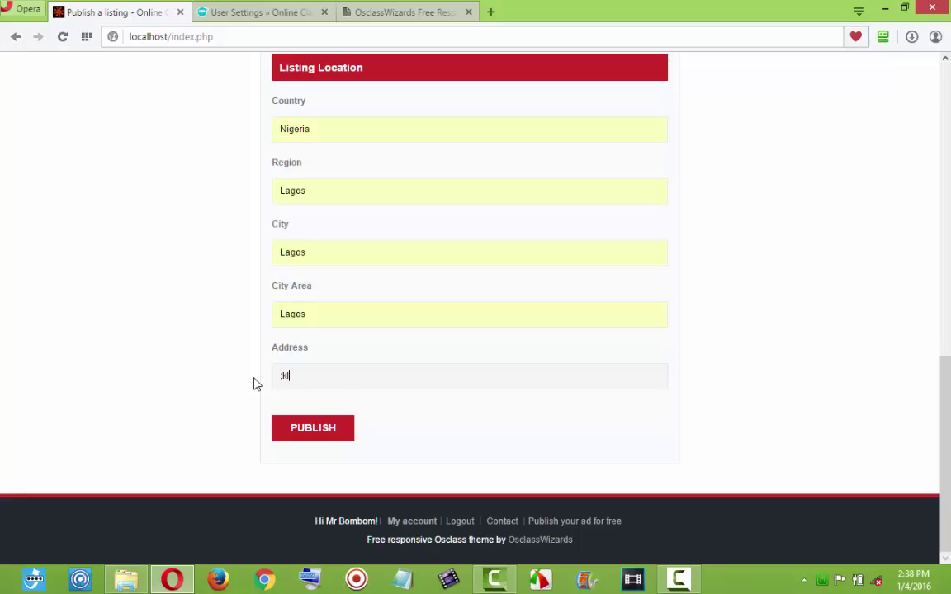
{"action": "type", "text": "jxcfuiywergio3u spepoqr23"}
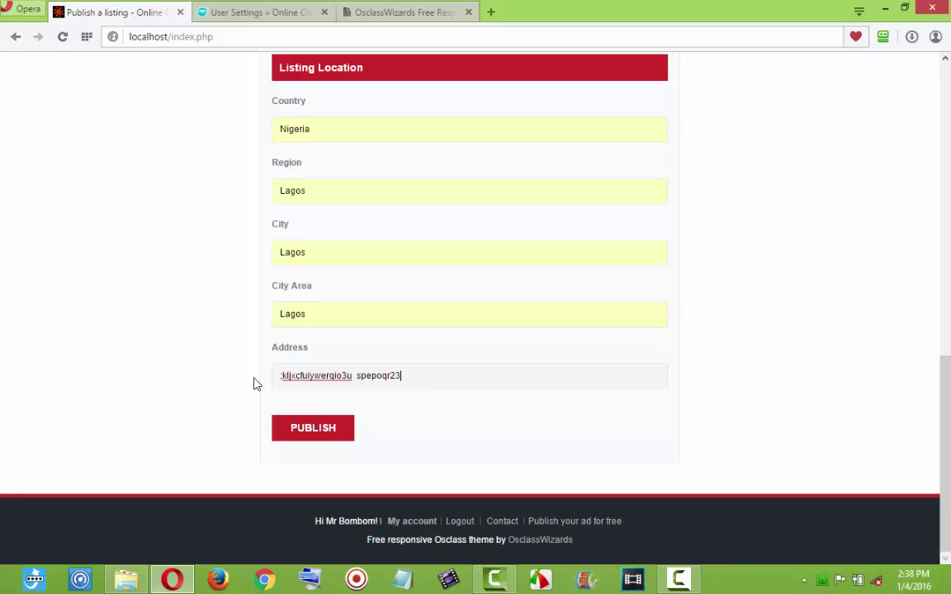
Publish the accountant listing, shown as 1 of 1 under Accounting - Finance.
{"action": "scroll", "coordinate": [383, 338], "scroll_direction": "up", "scroll_amount": 2}
{"action": "scroll", "coordinate": [387, 340], "scroll_direction": "down", "scroll_amount": 2}
{"action": "scroll", "coordinate": [394, 392], "scroll_direction": "up", "scroll_amount": 5}
{"action": "scroll", "coordinate": [394, 384], "scroll_direction": "down", "scroll_amount": 6}
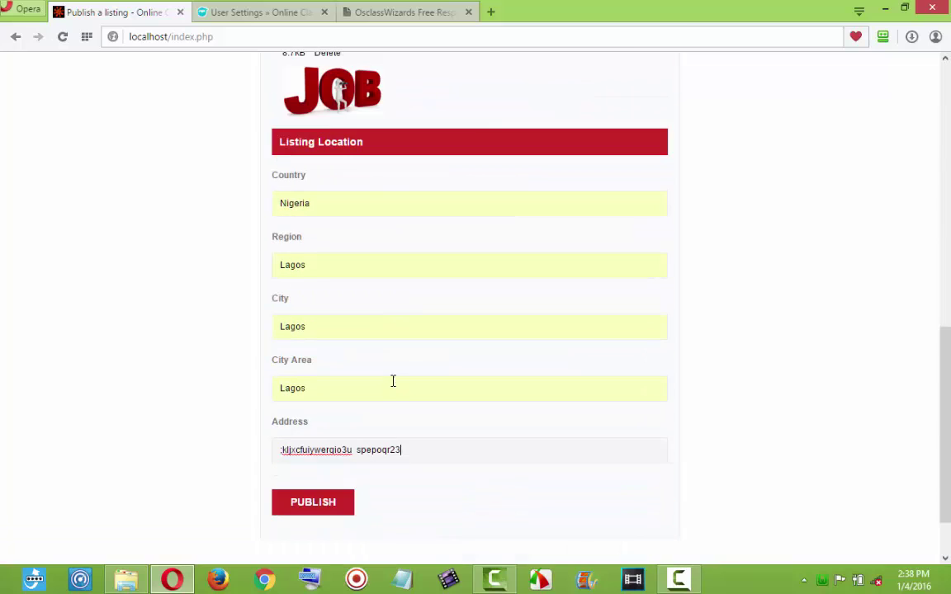
{"action": "left_click", "coordinate": [336, 438]}
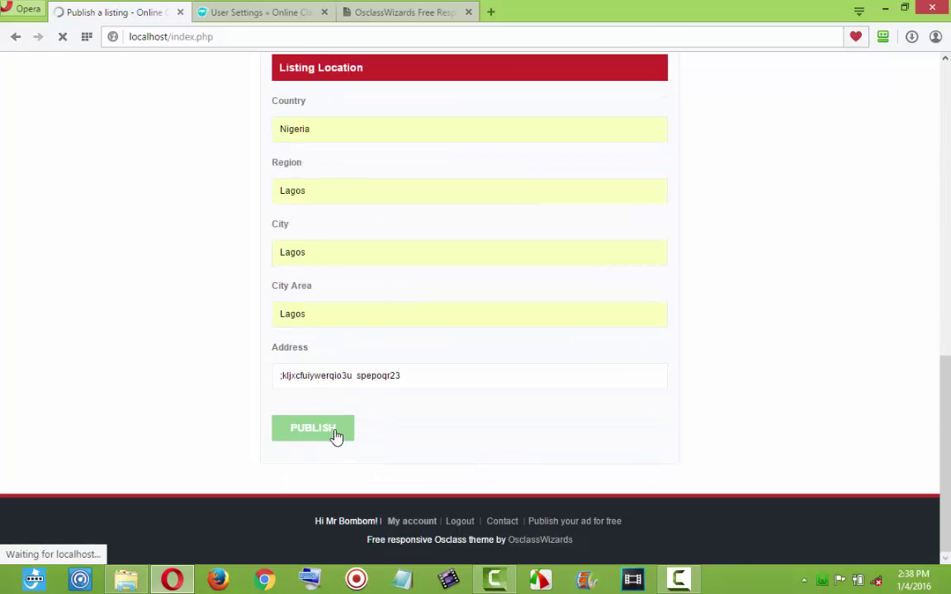
{"action": "scroll", "coordinate": [336, 437], "scroll_direction": "up", "scroll_amount": 4}
{"action": "scroll", "coordinate": [336, 438], "scroll_direction": "up", "scroll_amount": 4}
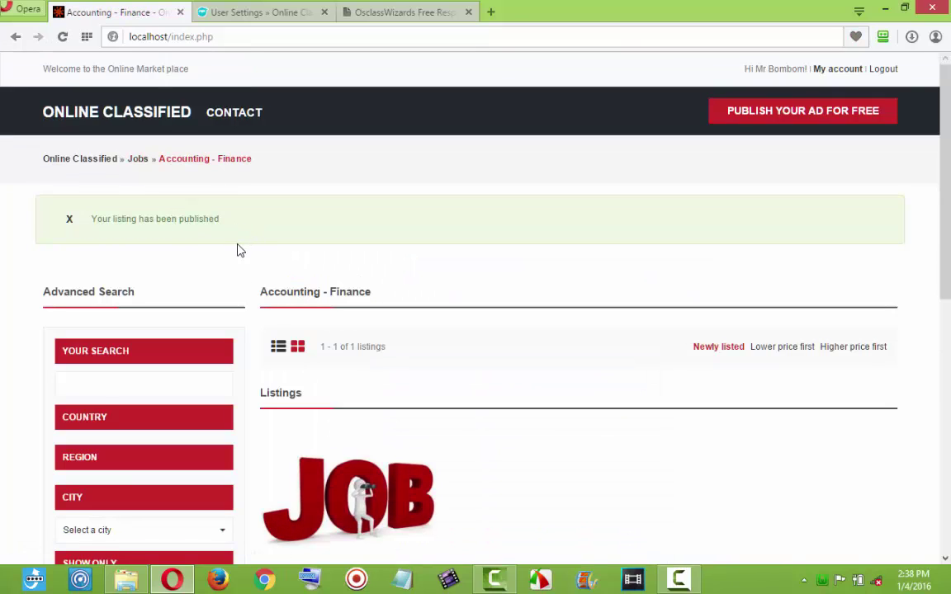
Scroll the Accounting - Finance page to confirm 'An Accountant needed' is published, 1 of 1.
{"action": "scroll", "coordinate": [239, 250], "scroll_direction": "down", "scroll_amount": 3}
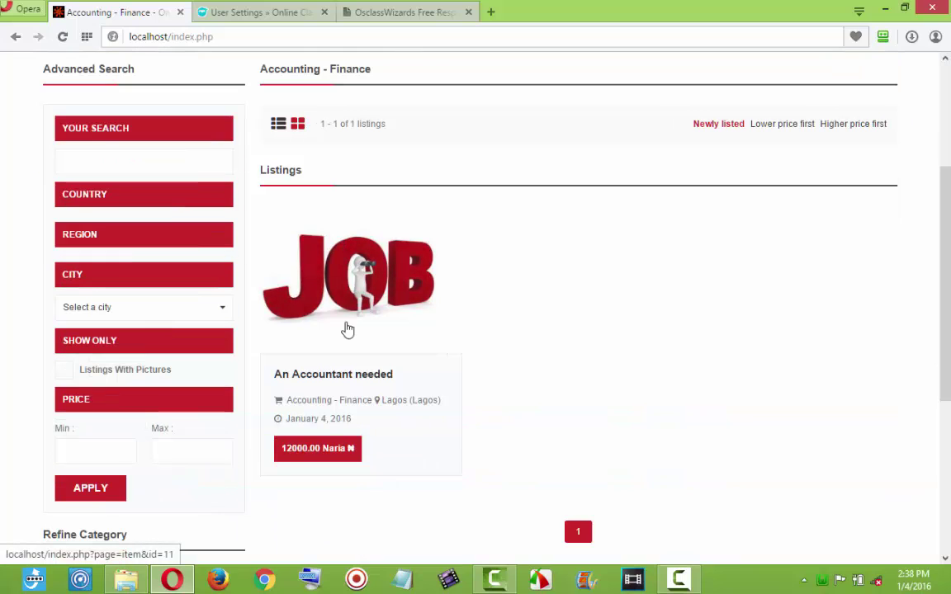
{"action": "scroll", "coordinate": [348, 330], "scroll_direction": "down", "scroll_amount": 5}
{"action": "scroll", "coordinate": [346, 326], "scroll_direction": "up", "scroll_amount": 4}
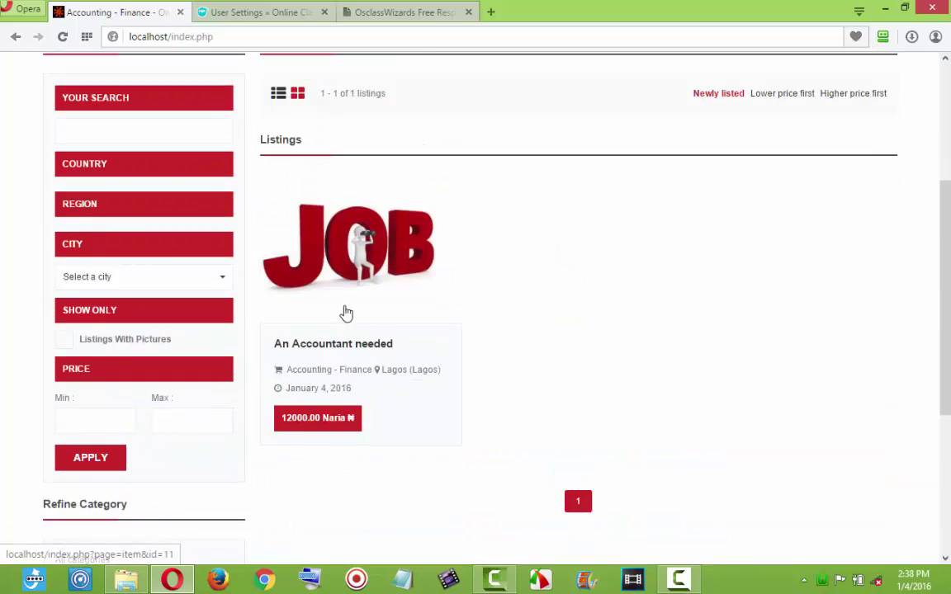
{"action": "scroll", "coordinate": [346, 314], "scroll_direction": "up", "scroll_amount": 3}
Return home and find 'An Accountant needed' at 12000.00 Naria first in Latest Listings.
{"action": "left_click", "coordinate": [140, 121]}
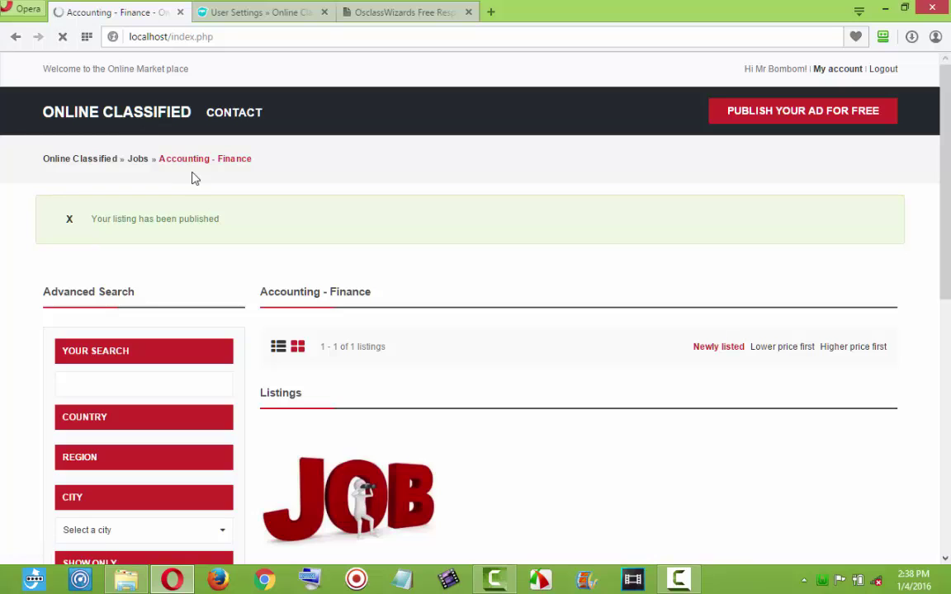
{"action": "scroll", "coordinate": [450, 255], "scroll_direction": "down", "scroll_amount": 6}
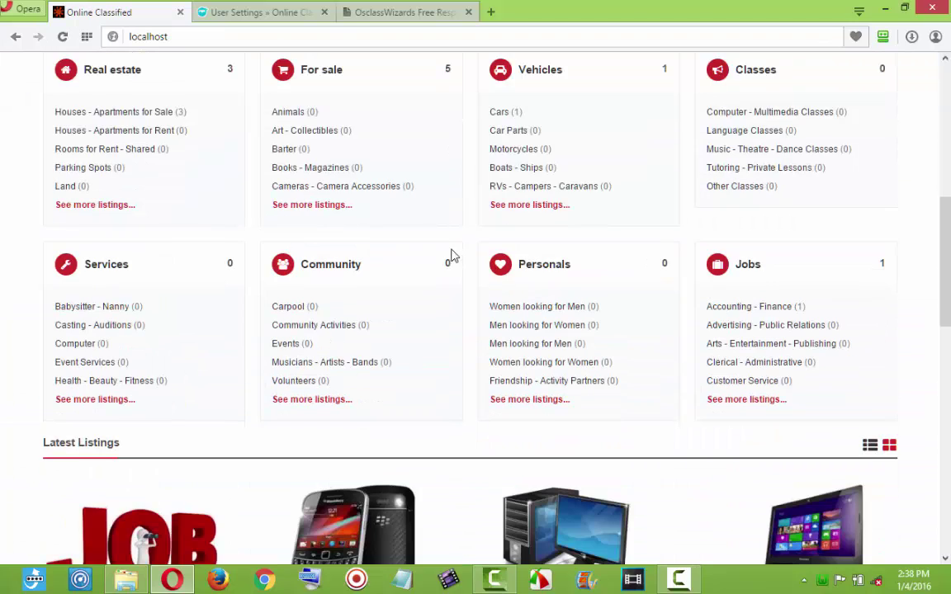
{"action": "scroll", "coordinate": [450, 255], "scroll_direction": "down", "scroll_amount": 5}
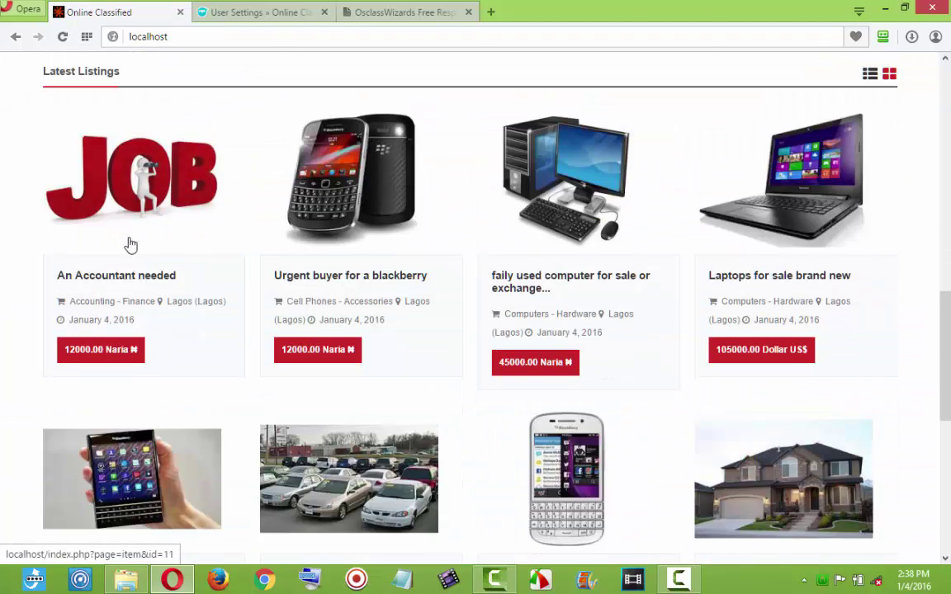
{"action": "scroll", "coordinate": [363, 272], "scroll_direction": "down", "scroll_amount": 1}
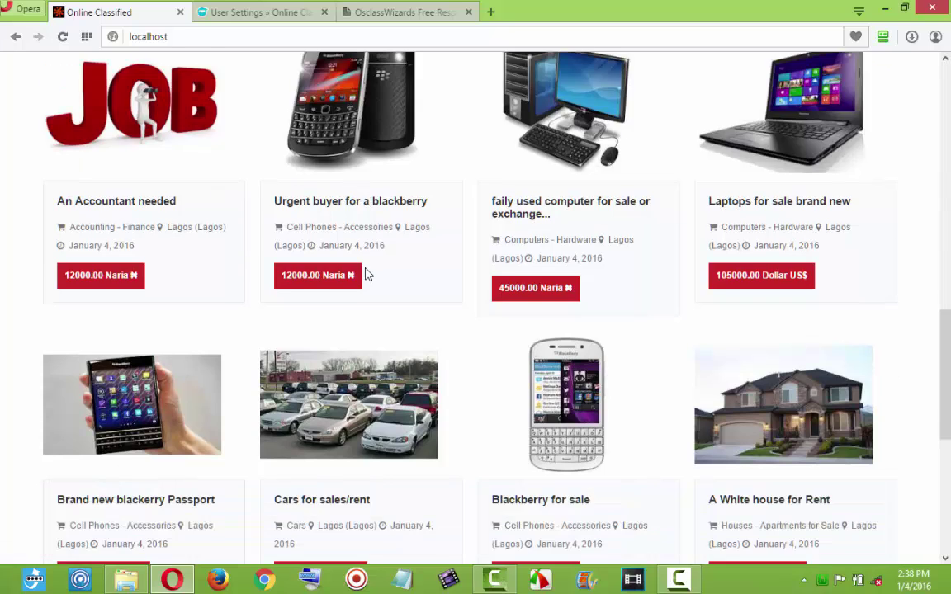
{"action": "scroll", "coordinate": [368, 275], "scroll_direction": "down", "scroll_amount": 6}
{"action": "scroll", "coordinate": [367, 306], "scroll_direction": "up", "scroll_amount": 2}
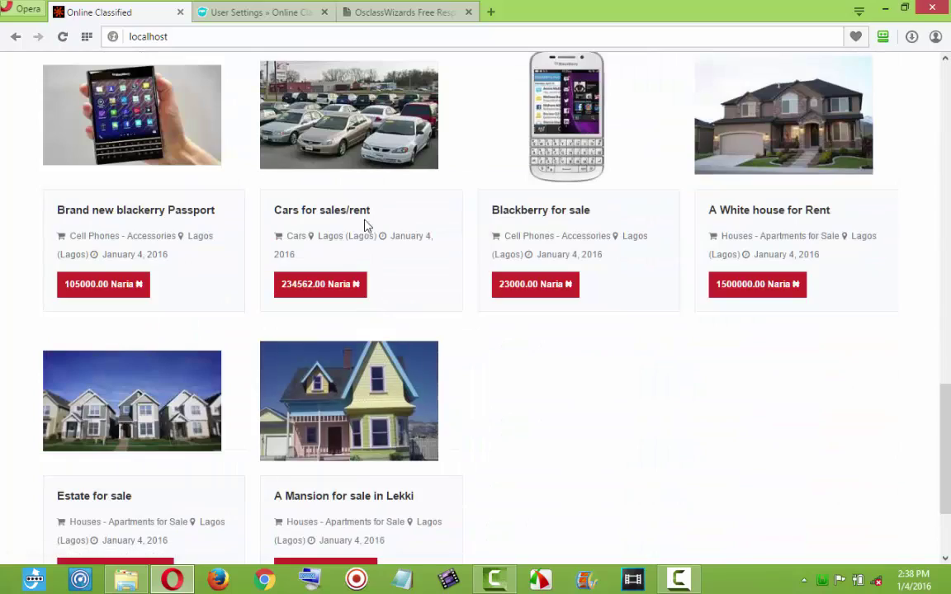
{"action": "scroll", "coordinate": [367, 219], "scroll_direction": "up", "scroll_amount": 8}
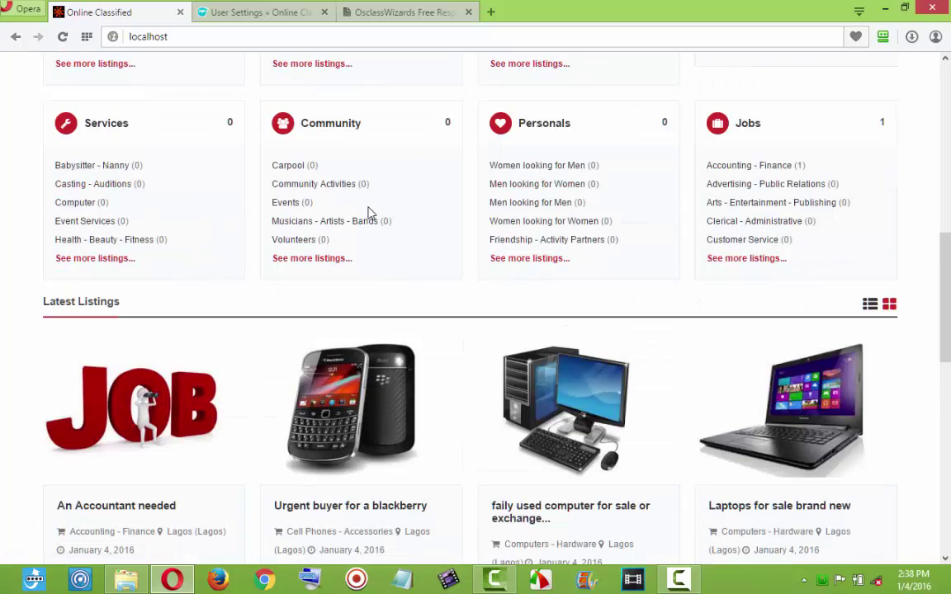
{"action": "scroll", "coordinate": [368, 219], "scroll_direction": "down", "scroll_amount": 5}
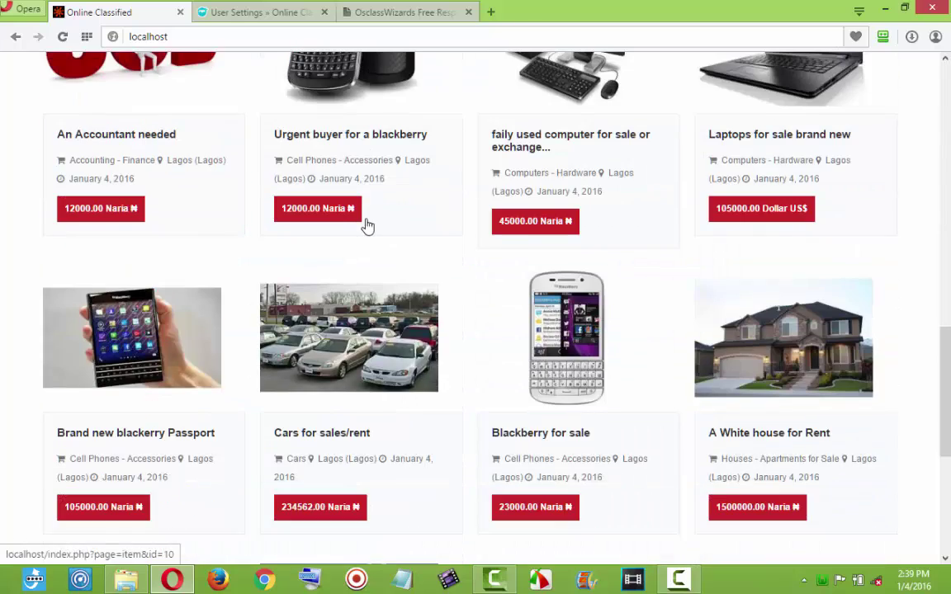
{"action": "scroll", "coordinate": [367, 225], "scroll_direction": "down", "scroll_amount": 2}
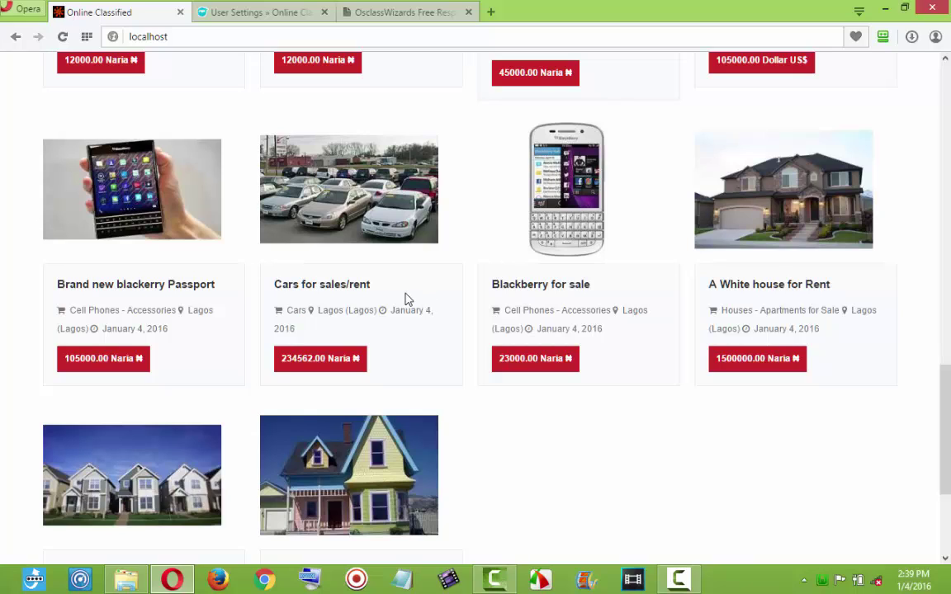
{"action": "scroll", "coordinate": [404, 299], "scroll_direction": "up", "scroll_amount": 1}
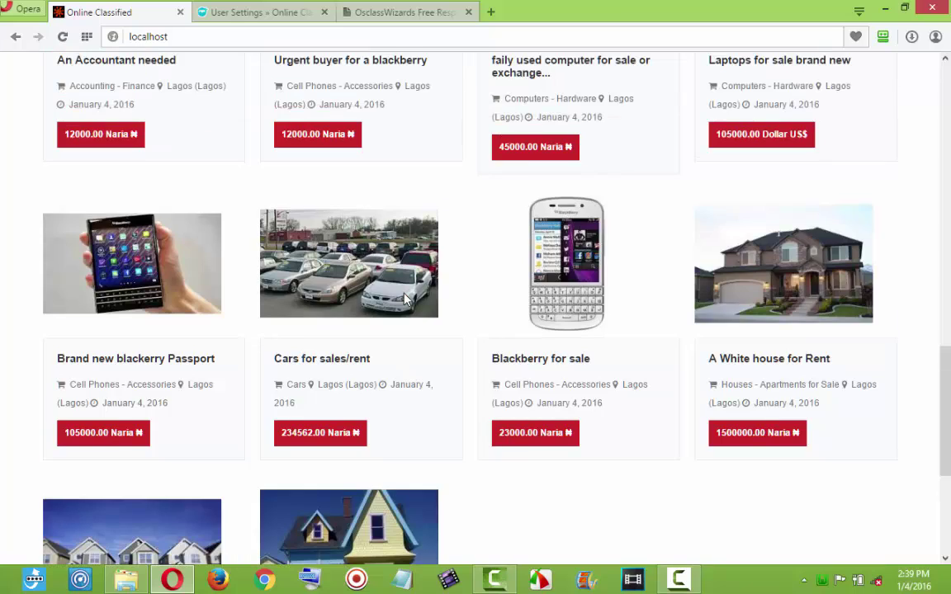
In the admin, open Settings > General to review the Latest listings shown setting.
{"action": "left_click", "coordinate": [247, 12]}
{"action": "mouse_move", "coordinate": [30, 478]}
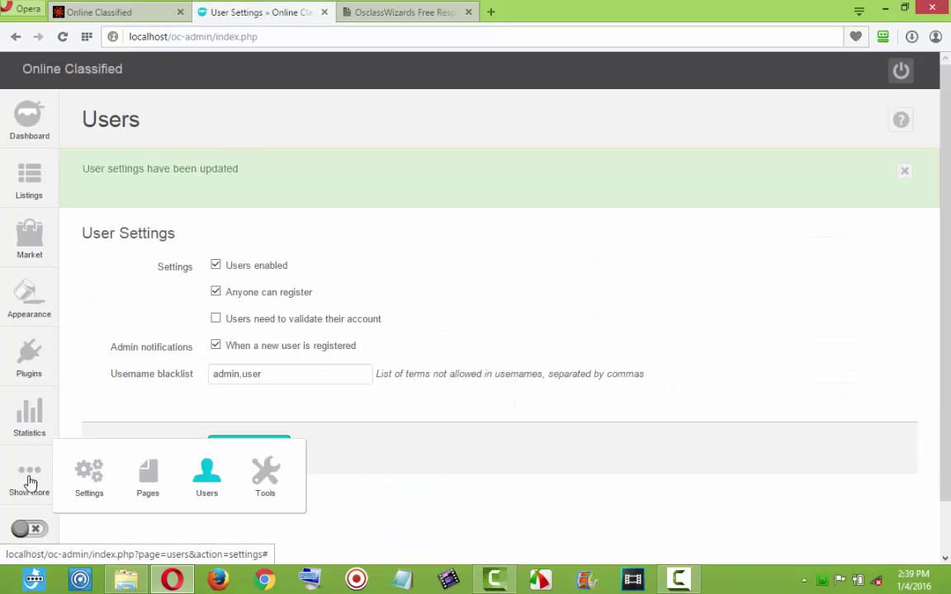
{"action": "mouse_move", "coordinate": [76, 478]}
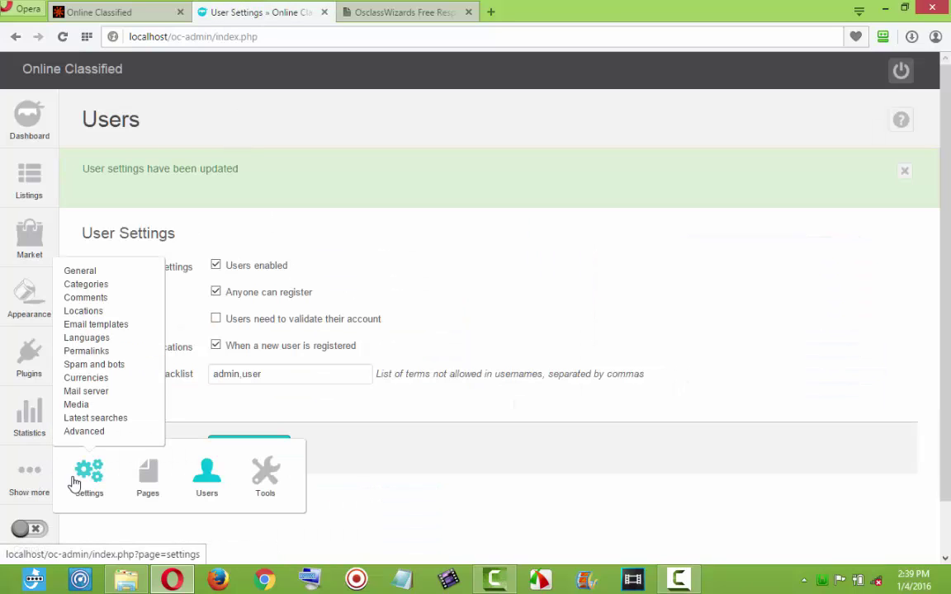
{"action": "left_click", "coordinate": [93, 273]}
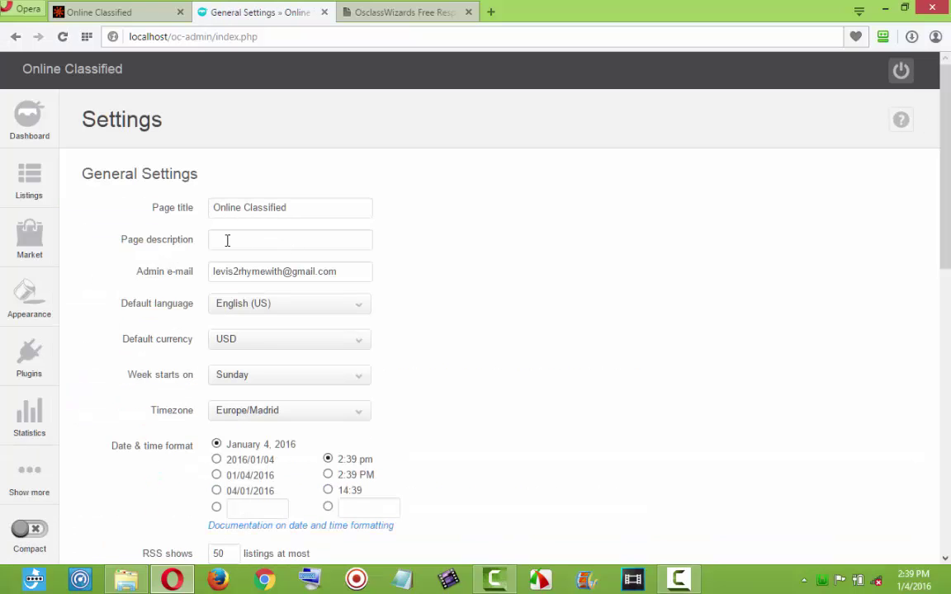
{"action": "scroll", "coordinate": [220, 227], "scroll_direction": "down", "scroll_amount": 3}
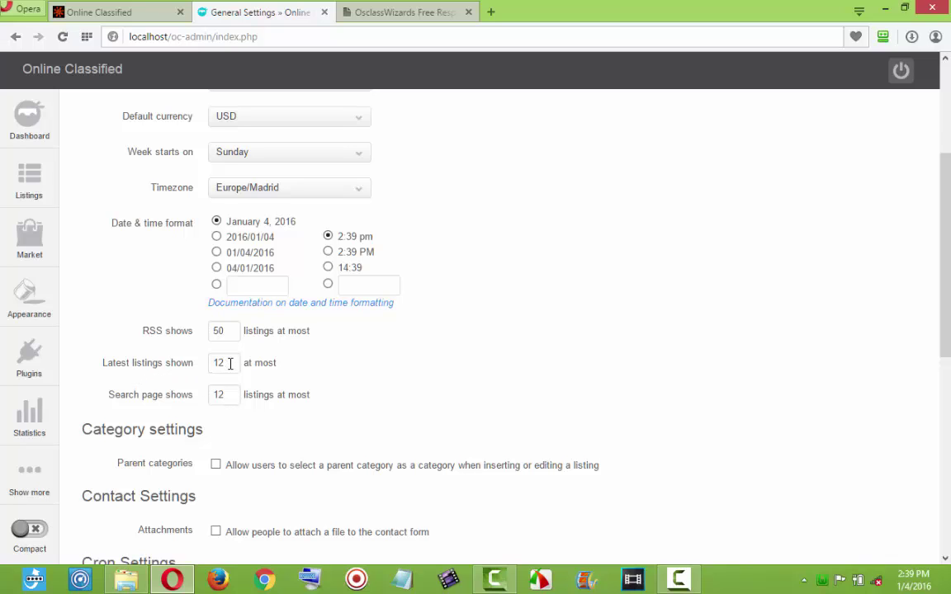
Glance at the public front page, then return to the General settings and review them further.
{"action": "left_click", "coordinate": [137, 10]}
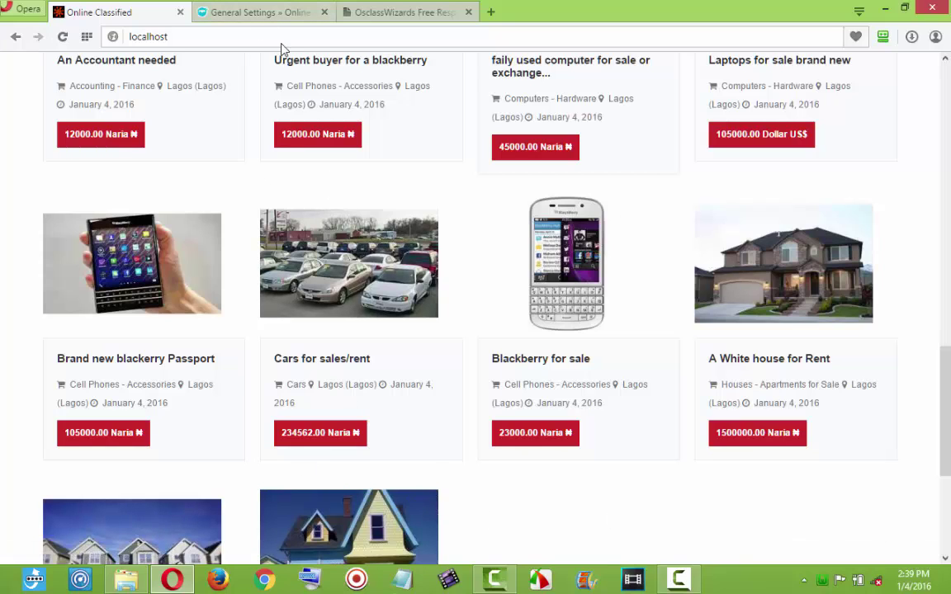
{"action": "left_click", "coordinate": [266, 19]}
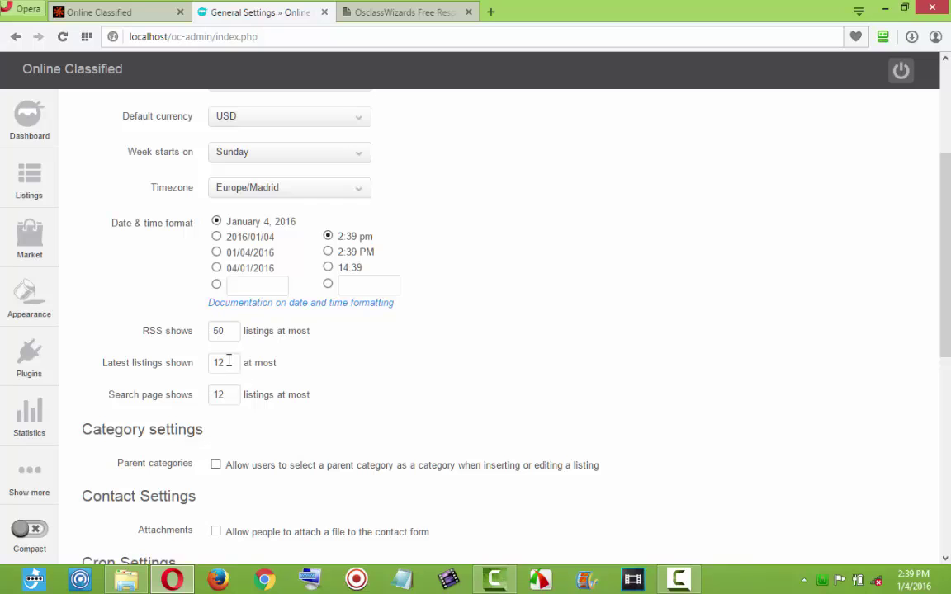
{"action": "scroll", "coordinate": [232, 373], "scroll_direction": "down", "scroll_amount": 2}
{"action": "scroll", "coordinate": [234, 397], "scroll_direction": "down", "scroll_amount": 2}
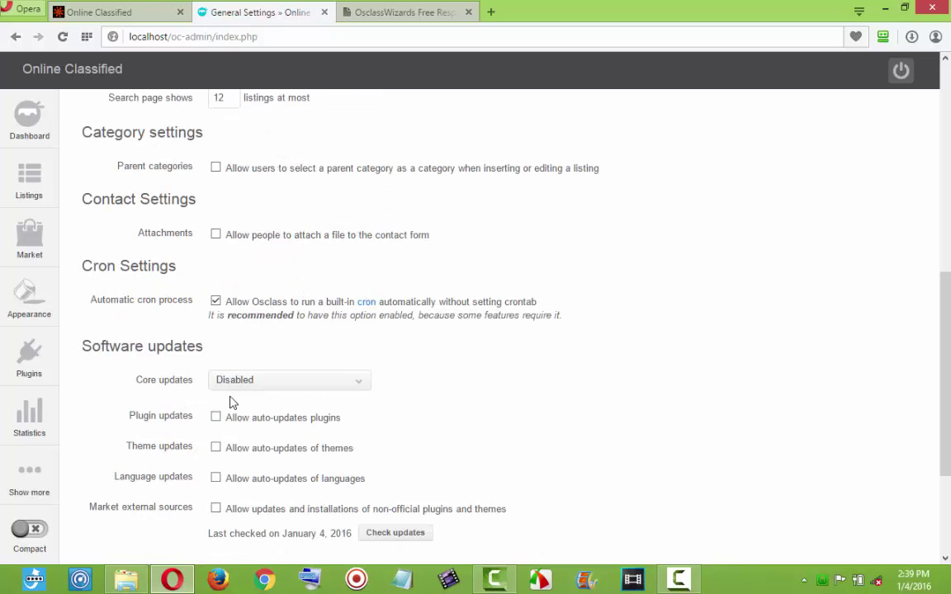
{"action": "scroll", "coordinate": [232, 405], "scroll_direction": "down", "scroll_amount": 2}
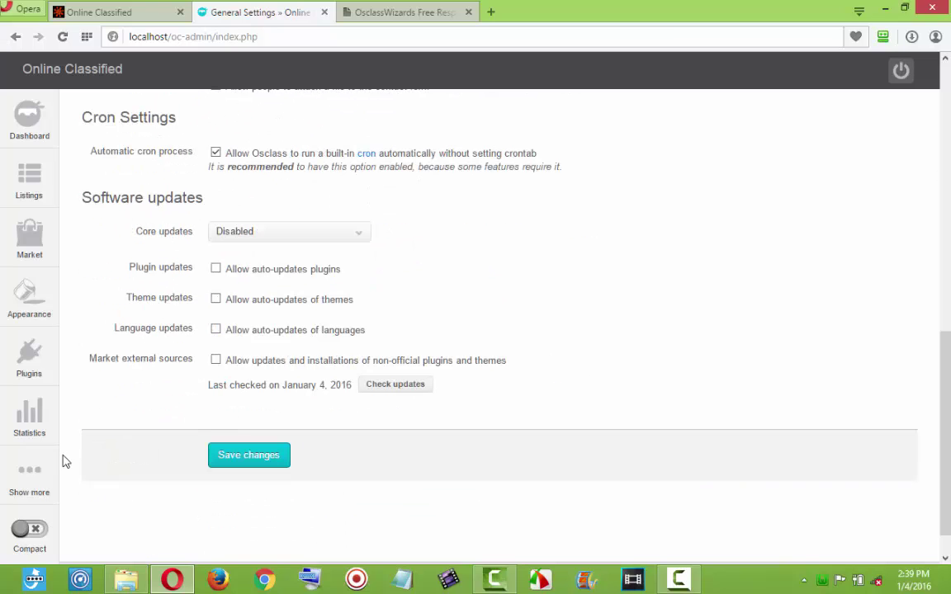
Open Manage listings to confirm 'An Accountant needed' is first among 10 active listings.
{"action": "mouse_move", "coordinate": [24, 485]}
{"action": "mouse_move", "coordinate": [196, 488]}
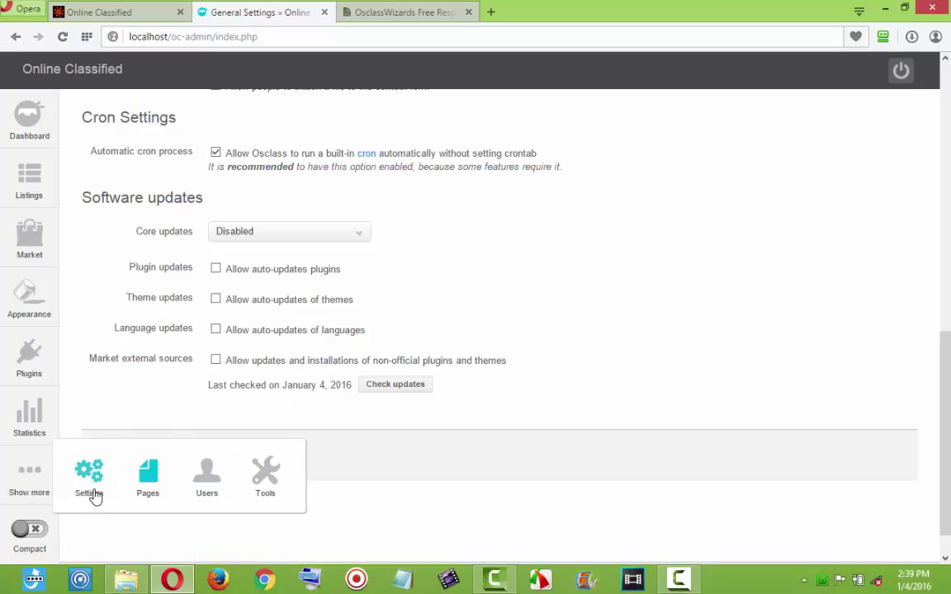
{"action": "mouse_move", "coordinate": [84, 494]}
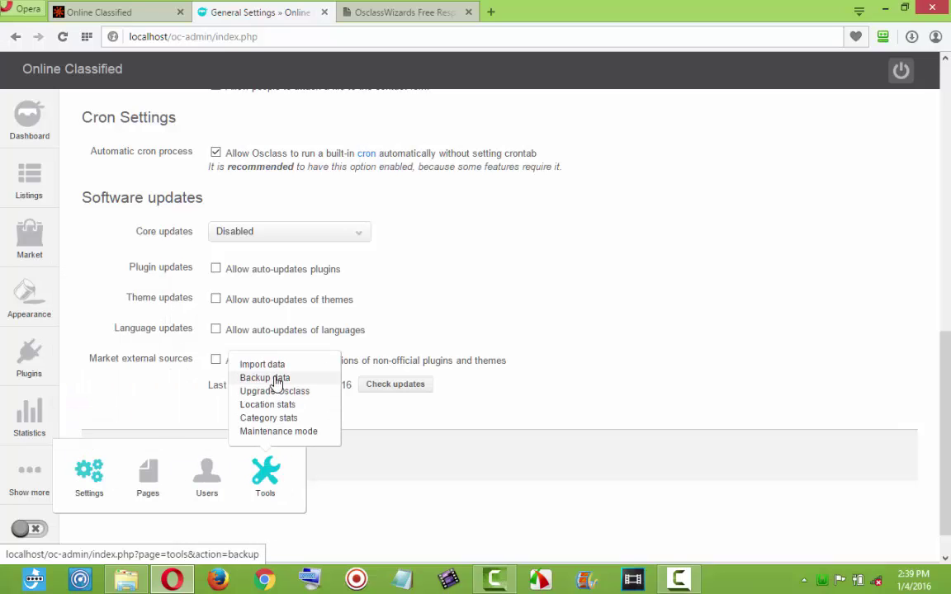
{"action": "mouse_move", "coordinate": [28, 182]}
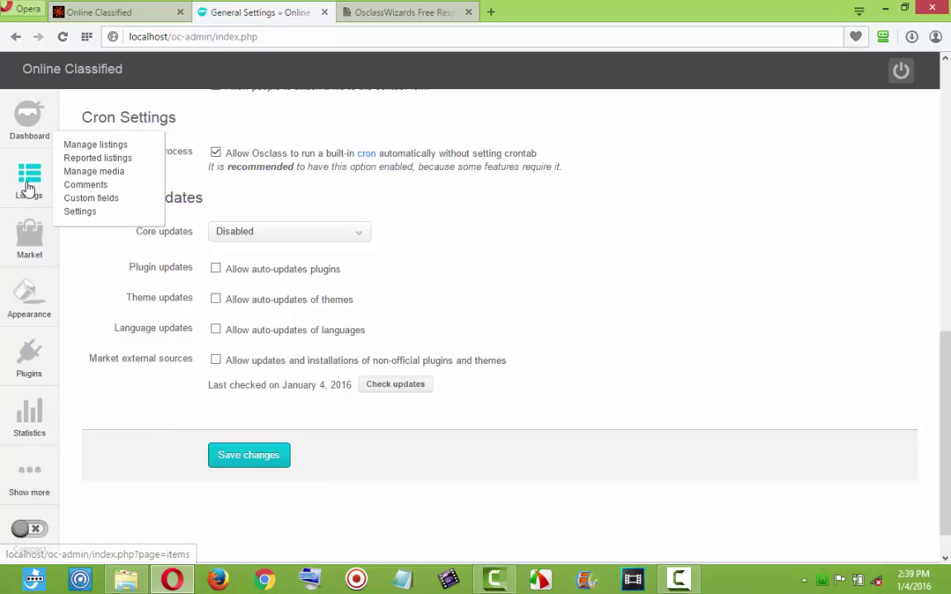
{"action": "left_click", "coordinate": [73, 146]}
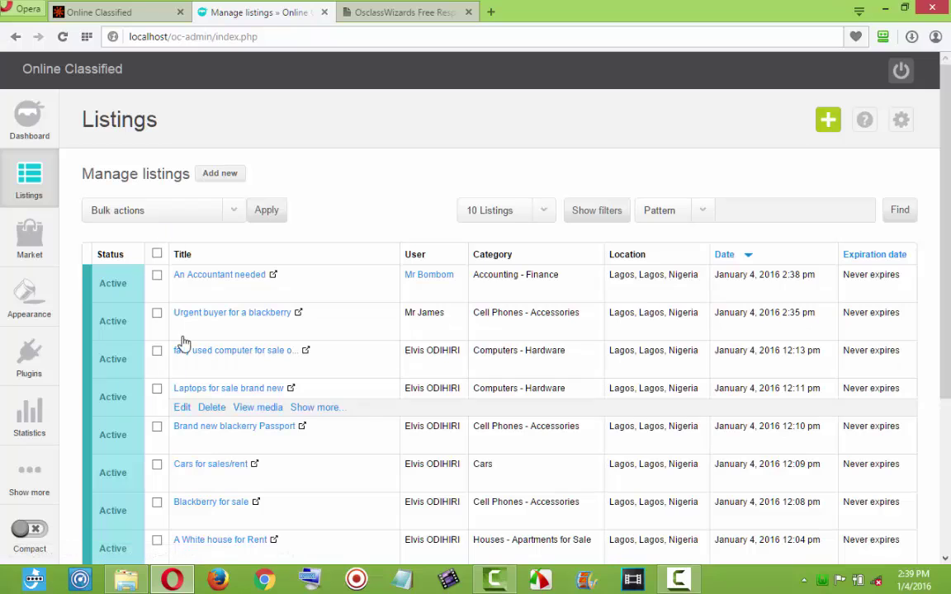
{"action": "left_click", "coordinate": [108, 12]}
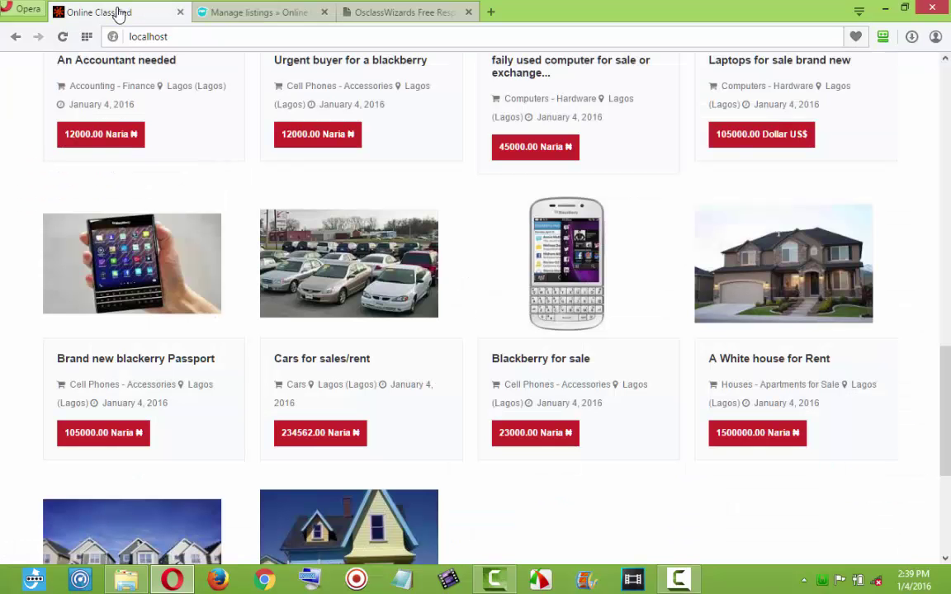
{"action": "scroll", "coordinate": [355, 289], "scroll_direction": "up", "scroll_amount": 3}
{"action": "scroll", "coordinate": [354, 293], "scroll_direction": "up", "scroll_amount": 3}
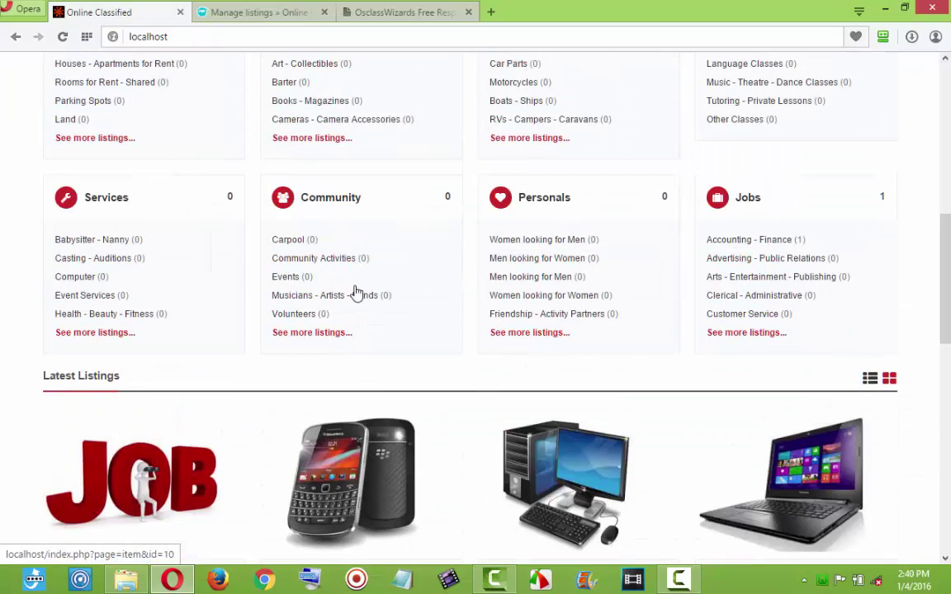
{"action": "scroll", "coordinate": [356, 293], "scroll_direction": "up", "scroll_amount": 2}
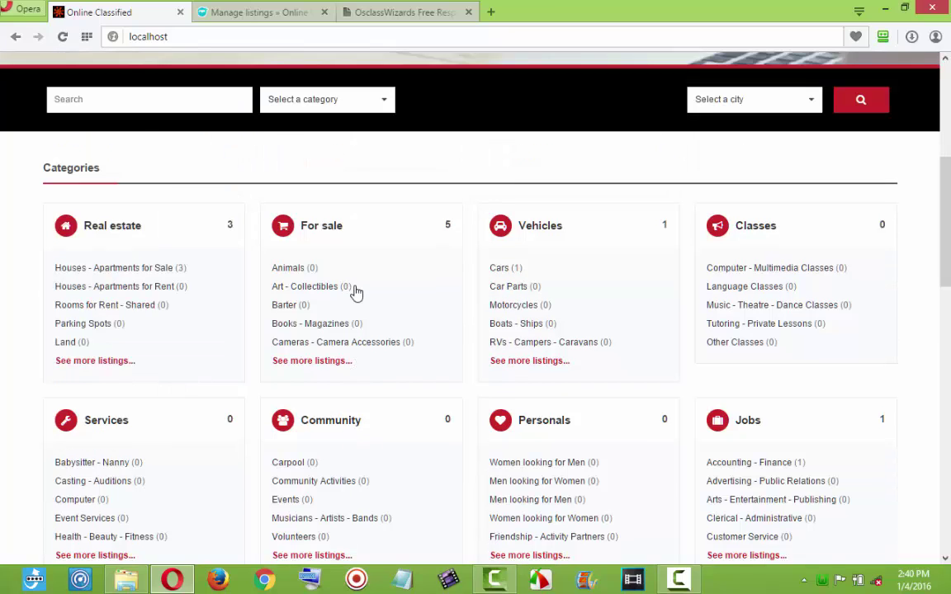
{"action": "scroll", "coordinate": [356, 293], "scroll_direction": "up", "scroll_amount": 5}
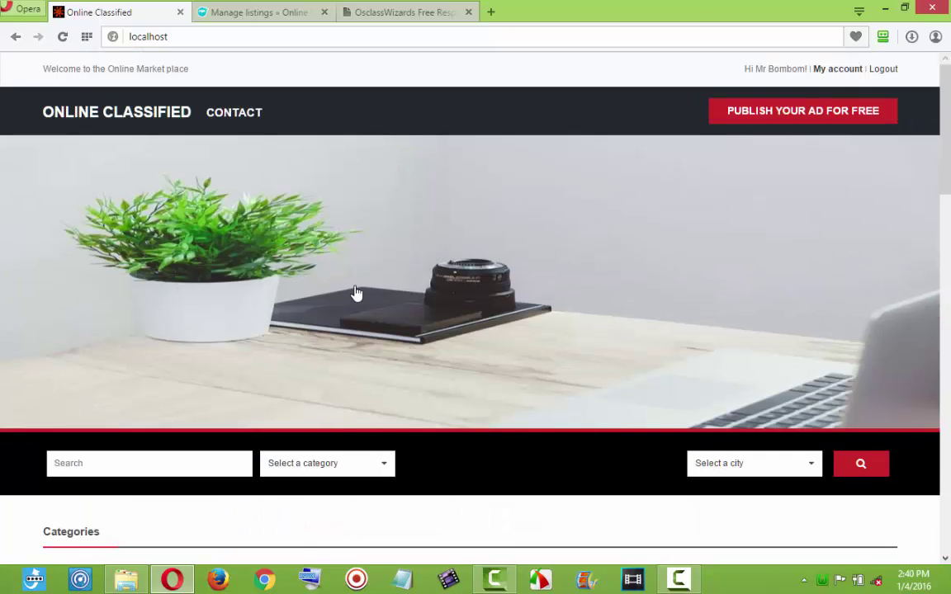
{"action": "scroll", "coordinate": [355, 293], "scroll_direction": "down", "scroll_amount": 1}
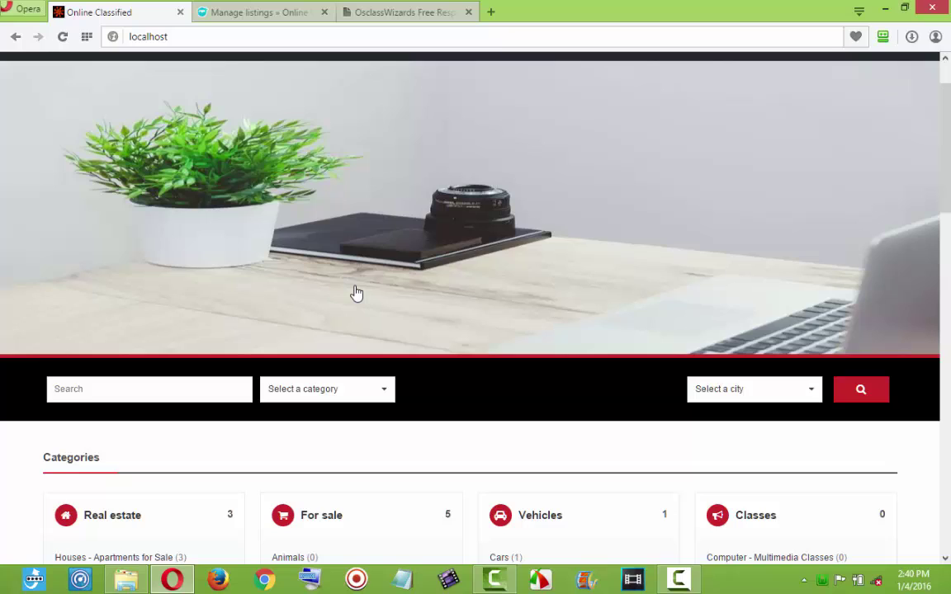
{"action": "scroll", "coordinate": [356, 293], "scroll_direction": "down", "scroll_amount": 4}
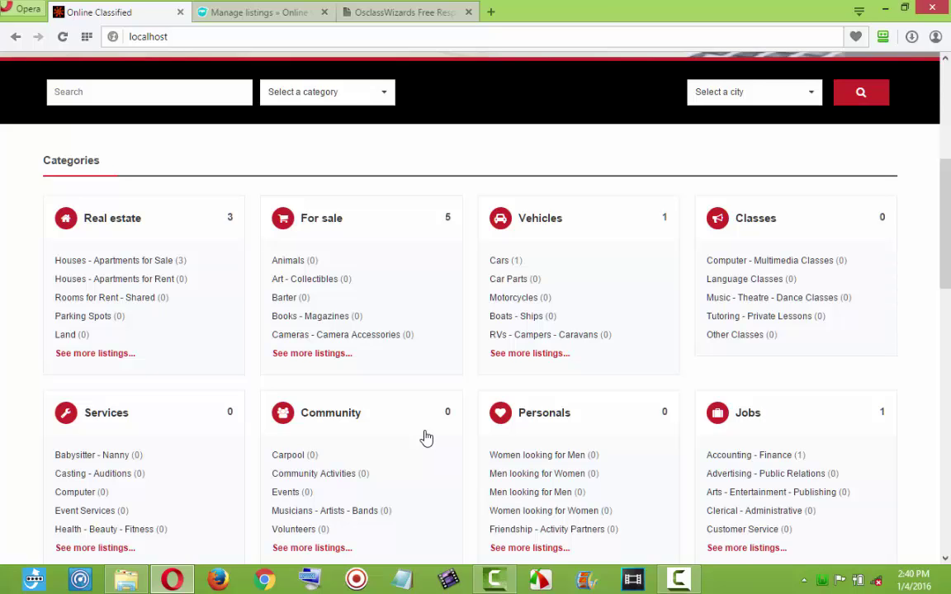
{"action": "scroll", "coordinate": [426, 438], "scroll_direction": "up", "scroll_amount": 5}
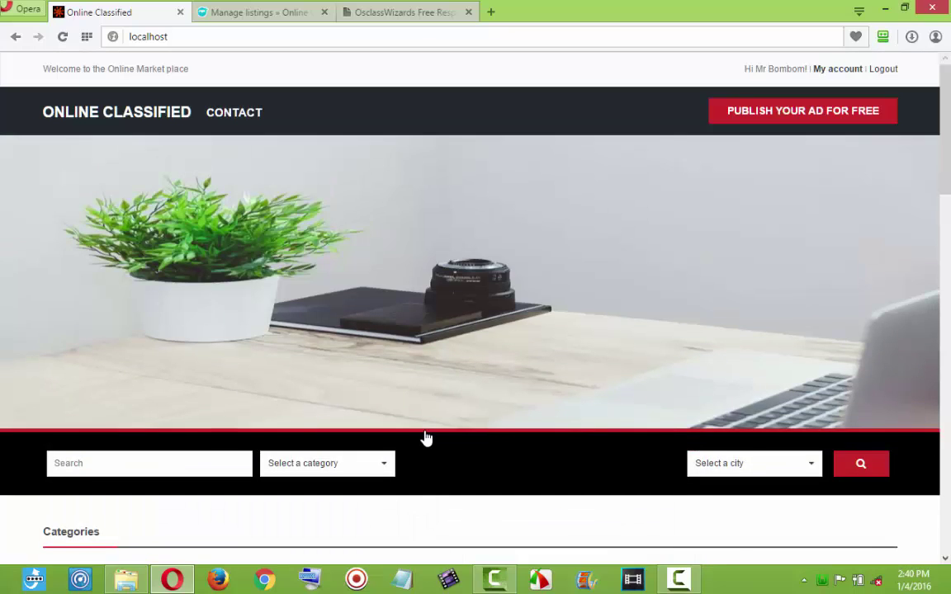
{"action": "scroll", "coordinate": [426, 437], "scroll_direction": "down", "scroll_amount": 4}
{"action": "scroll", "coordinate": [426, 437], "scroll_direction": "down", "scroll_amount": 6}
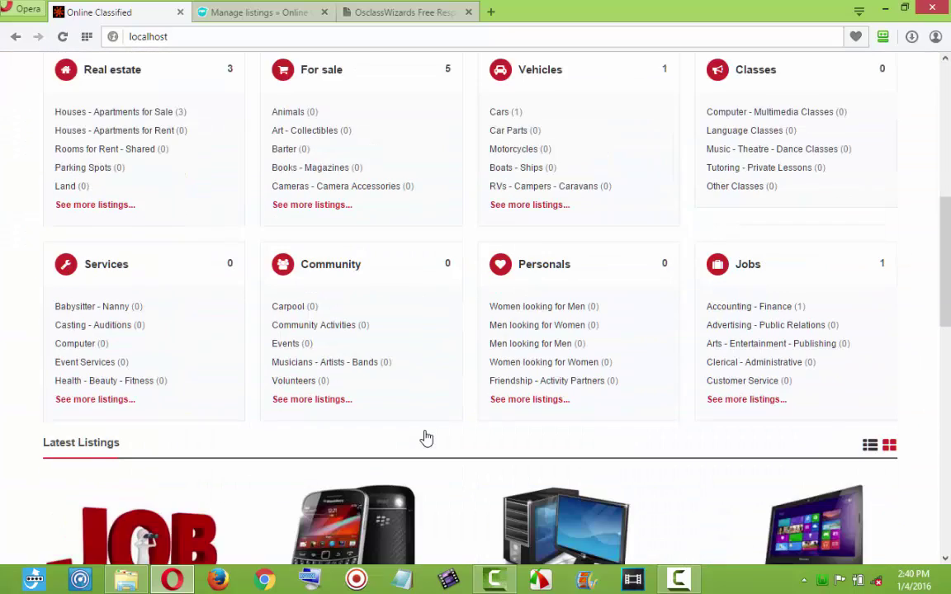
{"action": "scroll", "coordinate": [426, 437], "scroll_direction": "down", "scroll_amount": 2}
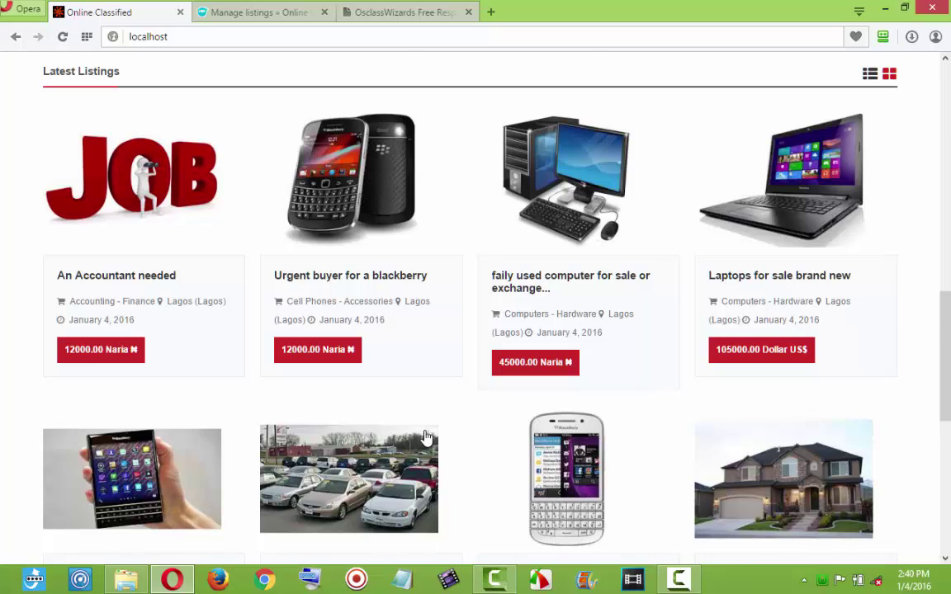
{"action": "scroll", "coordinate": [426, 437], "scroll_direction": "down", "scroll_amount": 2}
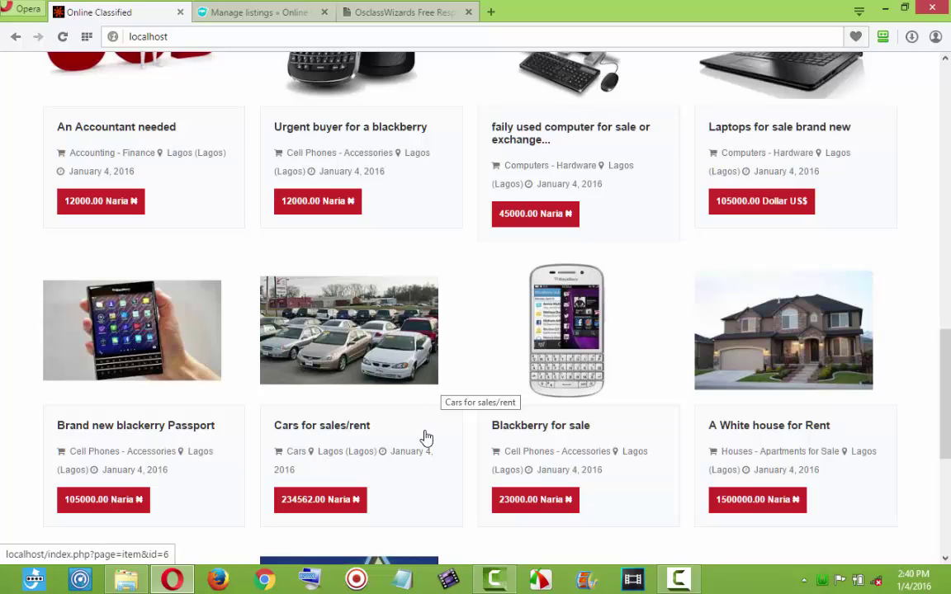
{"action": "scroll", "coordinate": [426, 437], "scroll_direction": "down", "scroll_amount": 3}
{"action": "scroll", "coordinate": [426, 437], "scroll_direction": "up", "scroll_amount": 10}
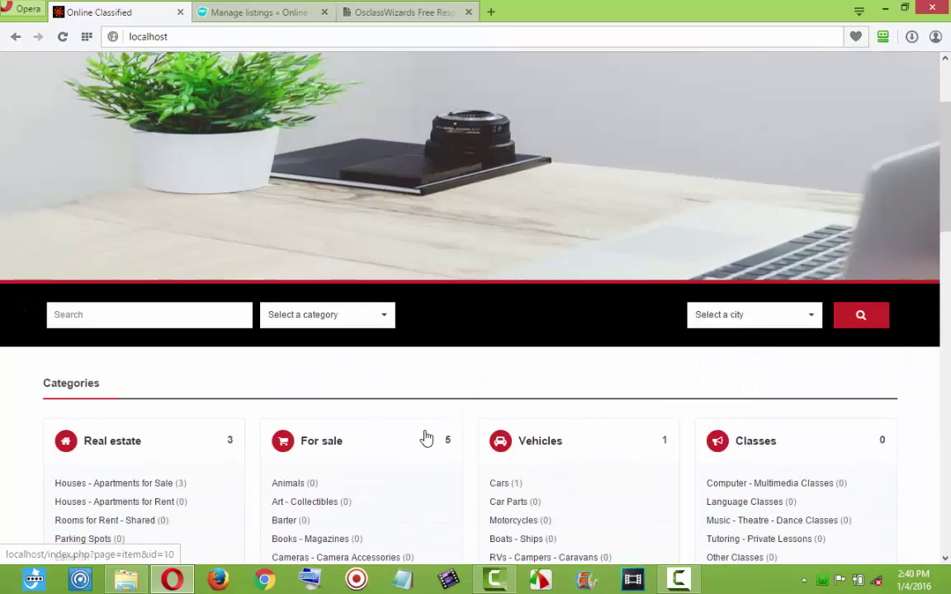
{"action": "scroll", "coordinate": [426, 438], "scroll_direction": "up", "scroll_amount": 2}
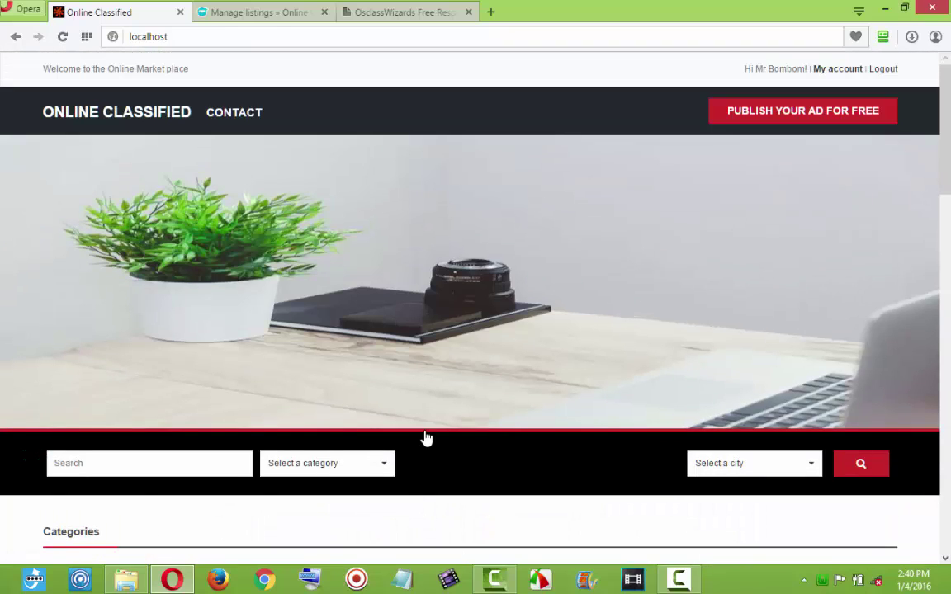